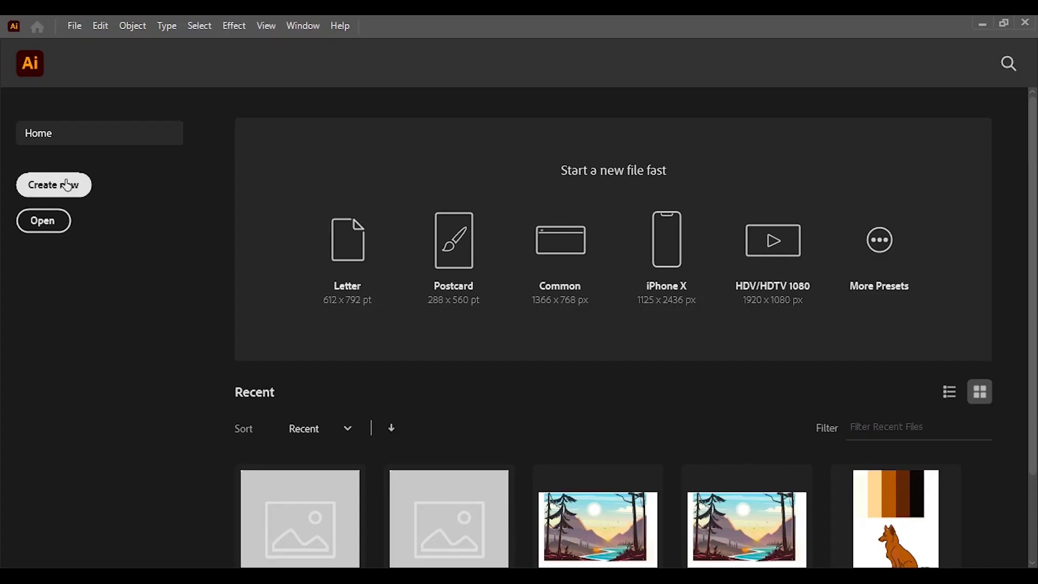
Create a new 1000 × 800 px document in pixels with a blank artboard
{"action": "left_click", "coordinate": [67, 185]}
{"action": "left_click", "coordinate": [848, 166]}
{"action": "left_click", "coordinate": [760, 164]}
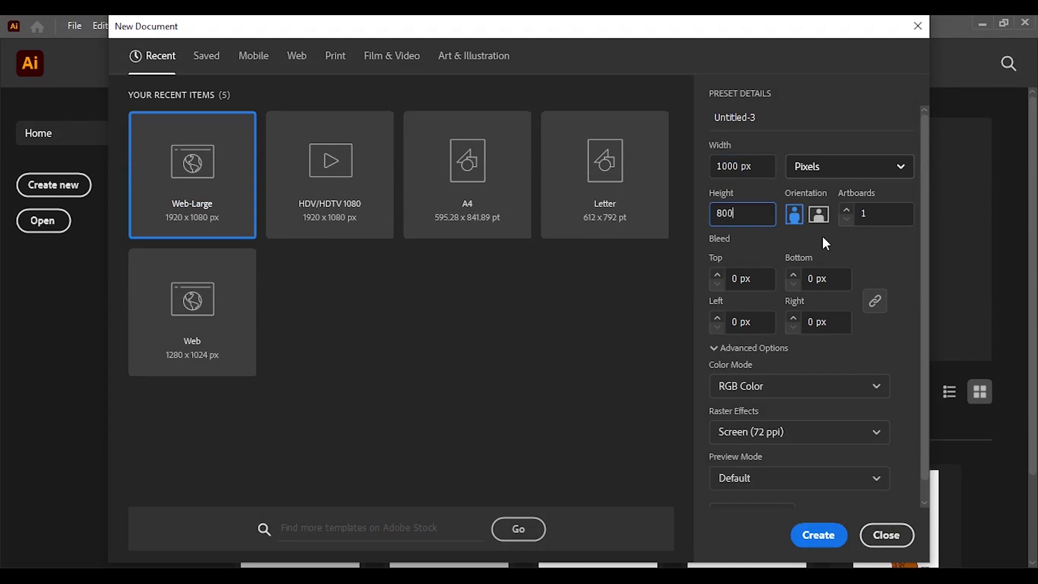
{"action": "left_click", "coordinate": [824, 532]}
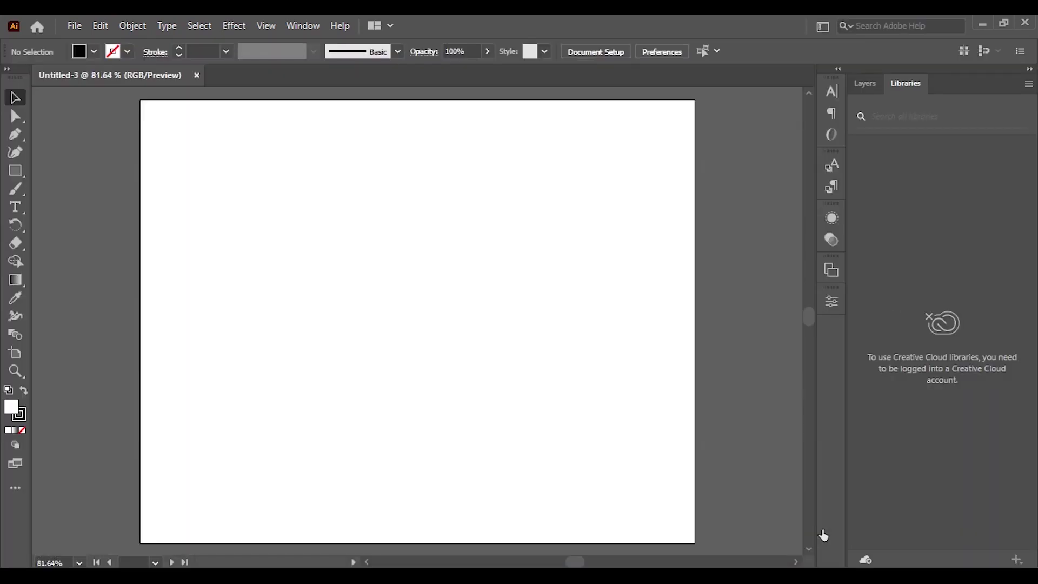
Draw a long thin bar across the artboard and fill it grey-brown
{"action": "scroll", "coordinate": [459, 371], "scroll_direction": "down", "scroll_amount": 3}
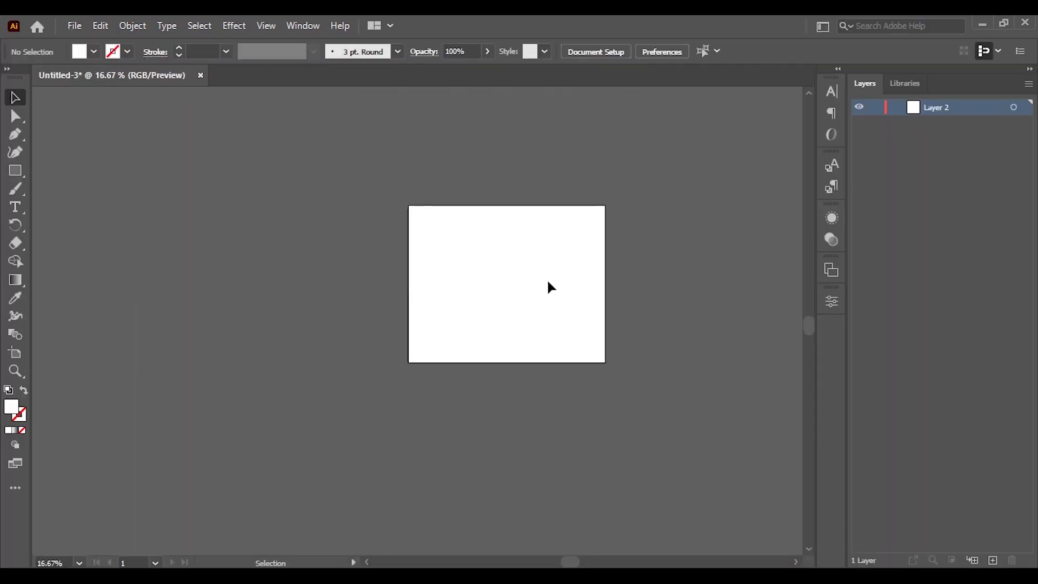
{"action": "scroll", "coordinate": [506, 271], "scroll_direction": "up", "scroll_amount": 2}
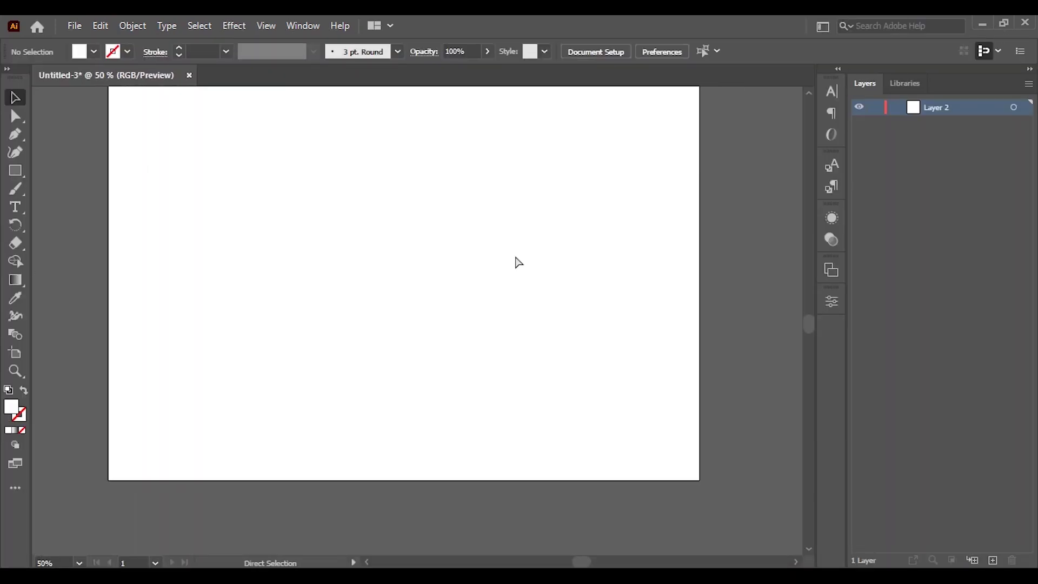
{"action": "key", "text": "m"}
{"action": "left_click_drag", "start_coordinate": [383, 281], "coordinate": [627, 287]}
{"action": "double_click", "coordinate": [12, 408]}
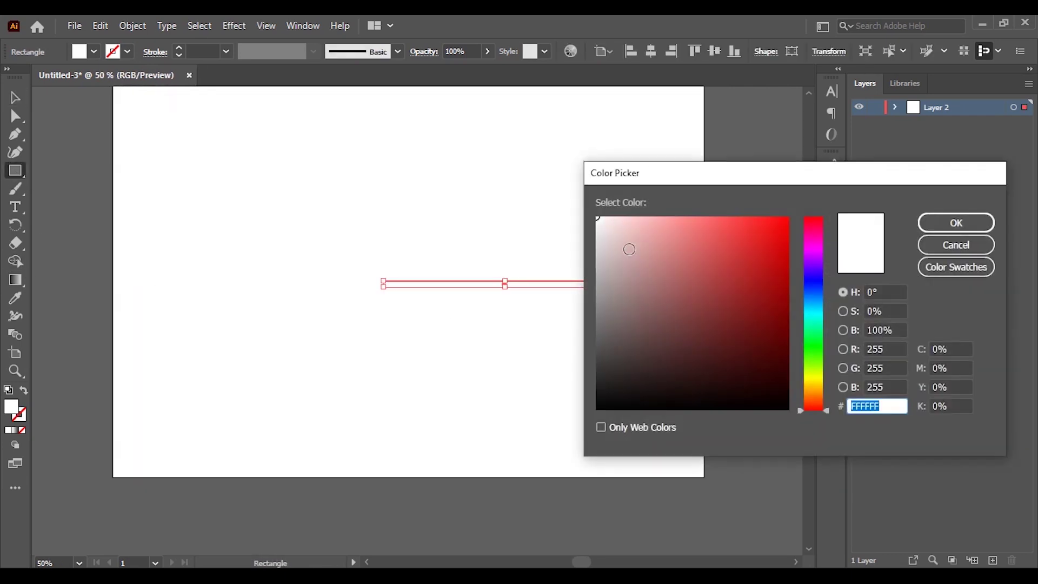
{"action": "left_click", "coordinate": [614, 292]}
{"action": "left_click", "coordinate": [955, 222]}
{"action": "left_click", "coordinate": [15, 98]}
{"action": "left_click", "coordinate": [551, 355]}
Give the lower copy of the bar a darker #473F3F fill
{"action": "scroll", "coordinate": [551, 355], "scroll_direction": "down", "scroll_amount": 2}
{"action": "scroll", "coordinate": [507, 339], "scroll_direction": "up", "scroll_amount": 2}
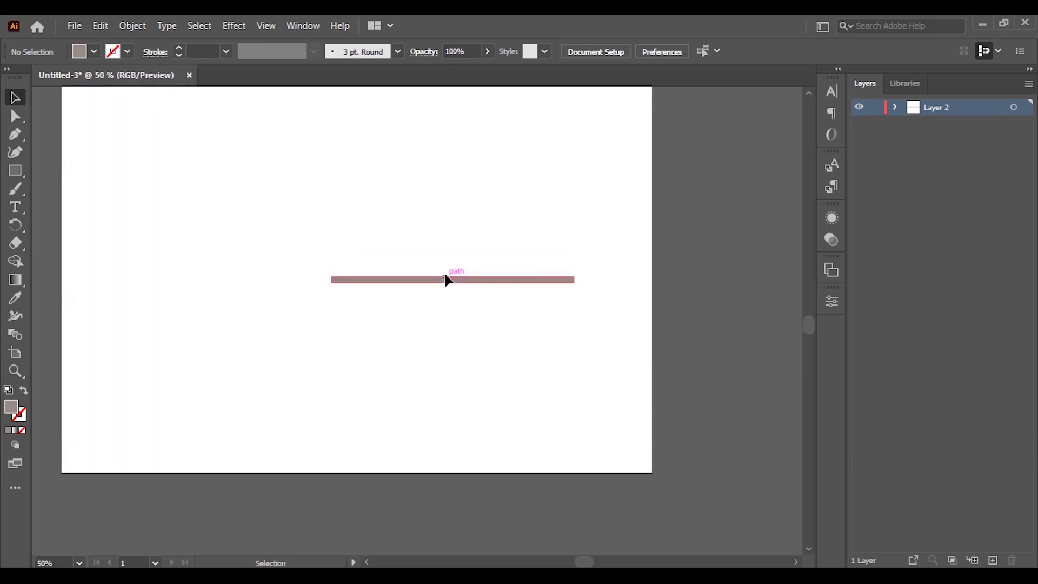
{"action": "key", "text": "m"}
{"action": "key", "text": "v"}
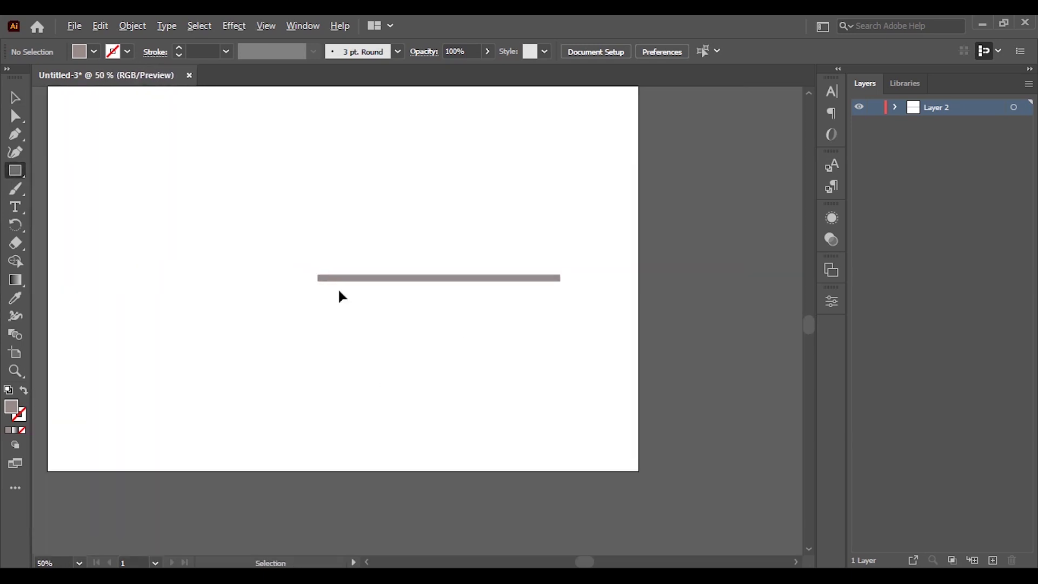
{"action": "scroll", "coordinate": [533, 245], "scroll_direction": "up", "scroll_amount": 3}
{"action": "scroll", "coordinate": [466, 301], "scroll_direction": "down", "scroll_amount": 1}
{"action": "scroll", "coordinate": [539, 368], "scroll_direction": "down", "scroll_amount": 1}
{"action": "left_click", "coordinate": [539, 368]}
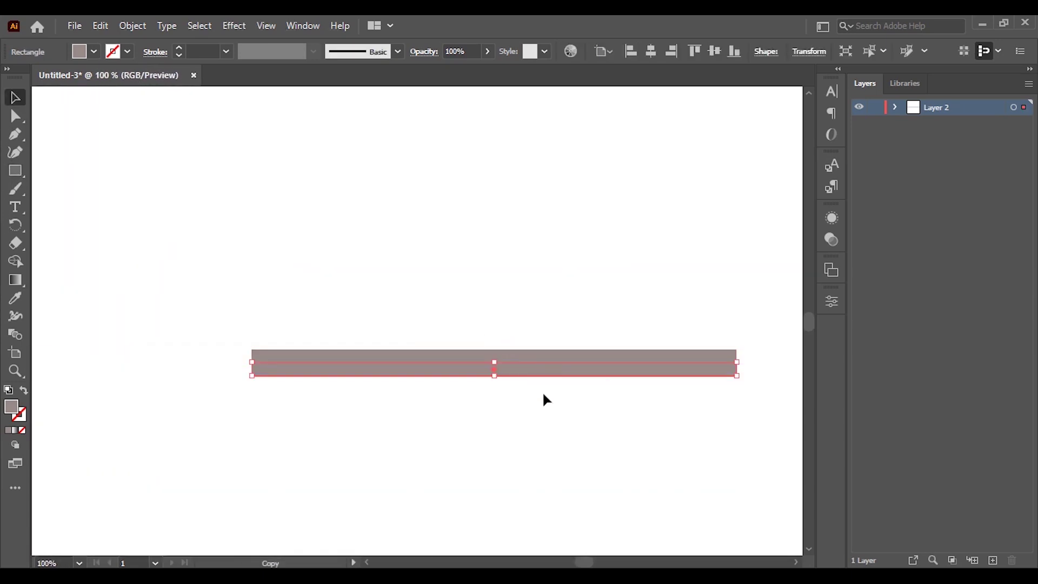
{"action": "double_click", "coordinate": [12, 408]}
{"action": "left_click", "coordinate": [616, 356]}
{"action": "left_click", "coordinate": [937, 232]}
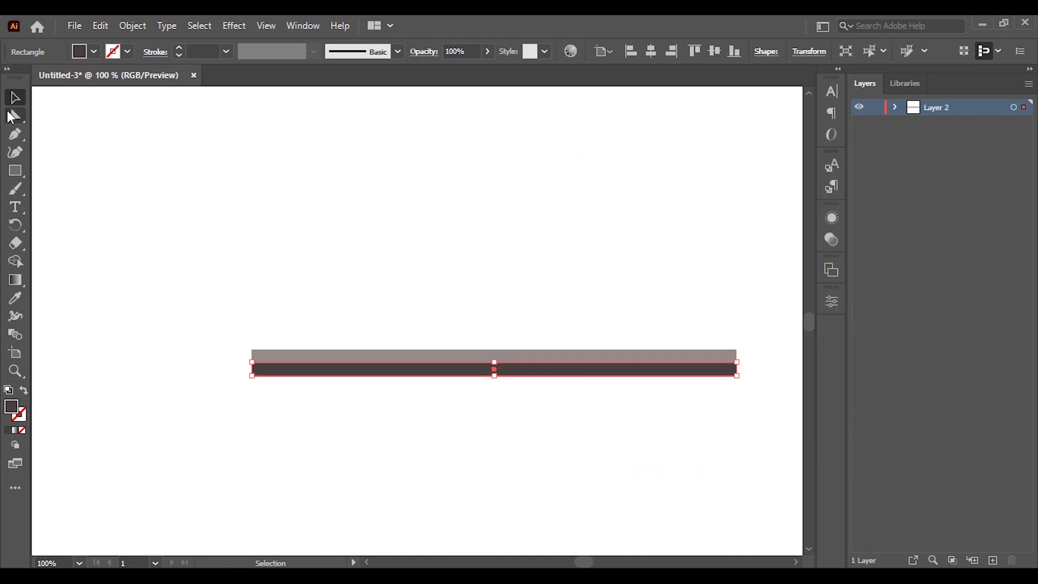
Slant the dark bar's bottom-right and bottom-left corners inward to taper it
{"action": "key", "text": "a"}
{"action": "left_click", "coordinate": [665, 391]}
{"action": "scroll", "coordinate": [724, 373], "scroll_direction": "up", "scroll_amount": 3}
{"action": "left_click_drag", "start_coordinate": [723, 370], "coordinate": [631, 368]}
{"action": "scroll", "coordinate": [585, 417], "scroll_direction": "down", "scroll_amount": 3}
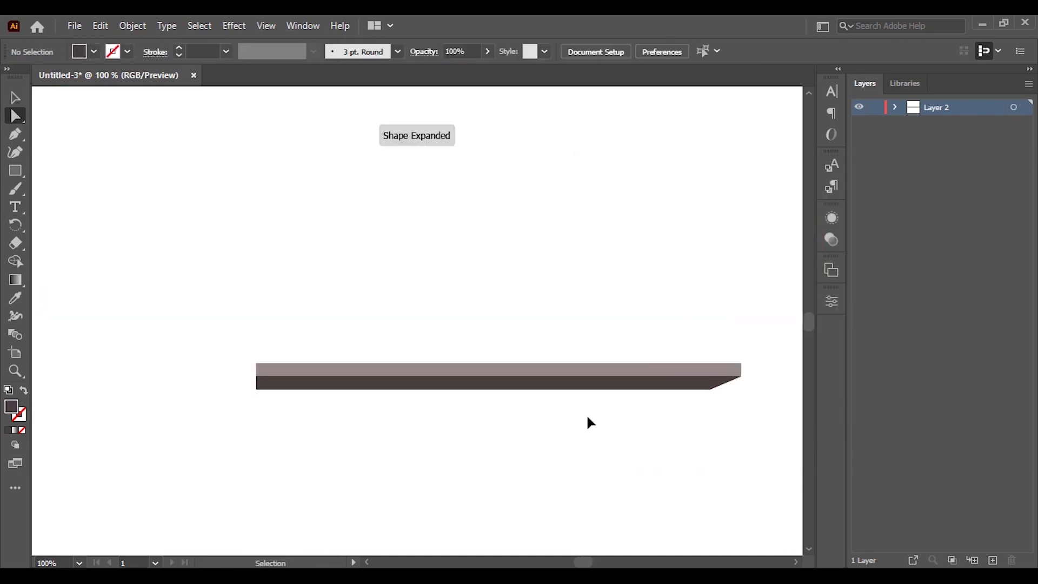
{"action": "scroll", "coordinate": [544, 442], "scroll_direction": "down", "scroll_amount": 1}
{"action": "scroll", "coordinate": [453, 343], "scroll_direction": "up", "scroll_amount": 3}
{"action": "left_click_drag", "start_coordinate": [182, 299], "coordinate": [240, 303]}
Draw a tall dark leg down from under the tabletop
{"action": "left_click", "coordinate": [454, 422]}
{"action": "scroll", "coordinate": [454, 421], "scroll_direction": "down", "scroll_amount": 3}
{"action": "scroll", "coordinate": [561, 385], "scroll_direction": "up", "scroll_amount": 1}
{"action": "scroll", "coordinate": [561, 384], "scroll_direction": "down", "scroll_amount": 1}
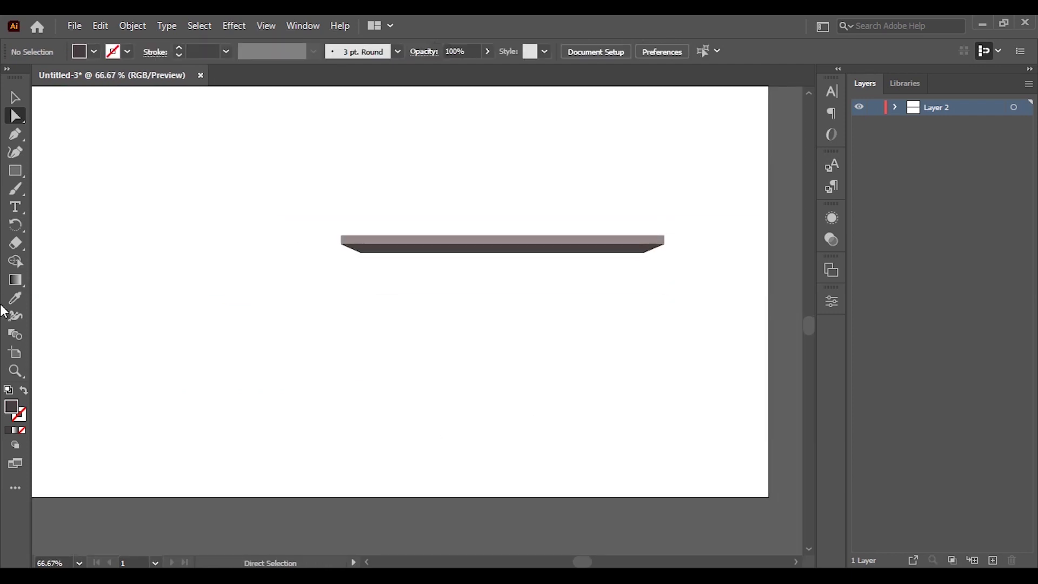
{"action": "scroll", "coordinate": [467, 294], "scroll_direction": "up", "scroll_amount": 2}
{"action": "mouse_move", "coordinate": [290, 203]}
{"action": "left_mouse_down"}
{"action": "mouse_move", "coordinate": [323, 554]}
{"action": "mouse_move", "coordinate": [324, 492]}
{"action": "left_mouse_up"}
Copy the dark leg to the table's right end
{"action": "scroll", "coordinate": [371, 371], "scroll_direction": "down", "scroll_amount": 3}
{"action": "key", "text": "v"}
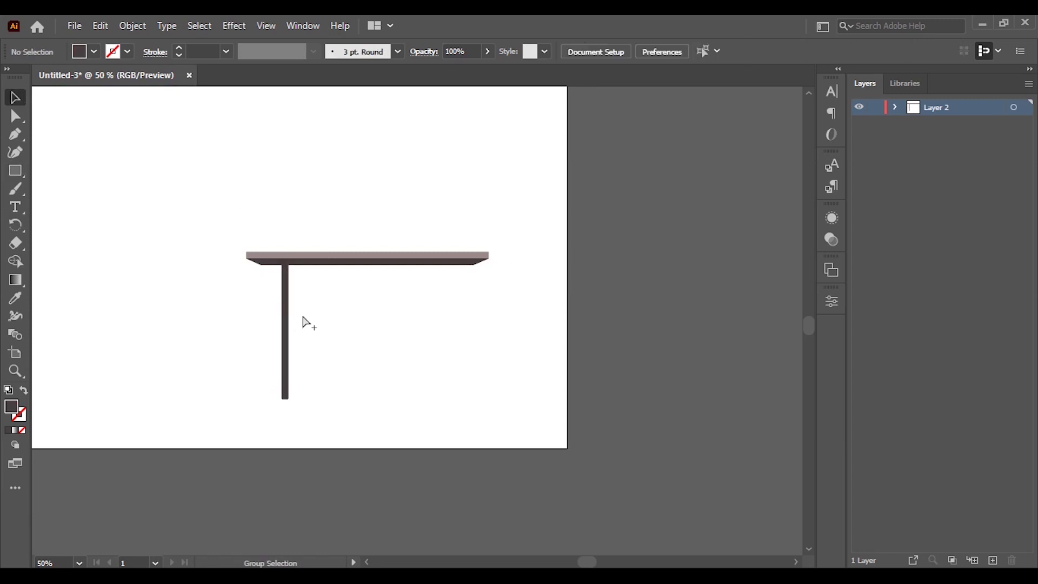
{"action": "mouse_move", "coordinate": [304, 322]}
{"action": "left_mouse_down"}
{"action": "mouse_move", "coordinate": [495, 353]}
{"action": "mouse_move", "coordinate": [469, 351]}
{"action": "left_mouse_up"}
{"action": "left_click", "coordinate": [513, 350]}
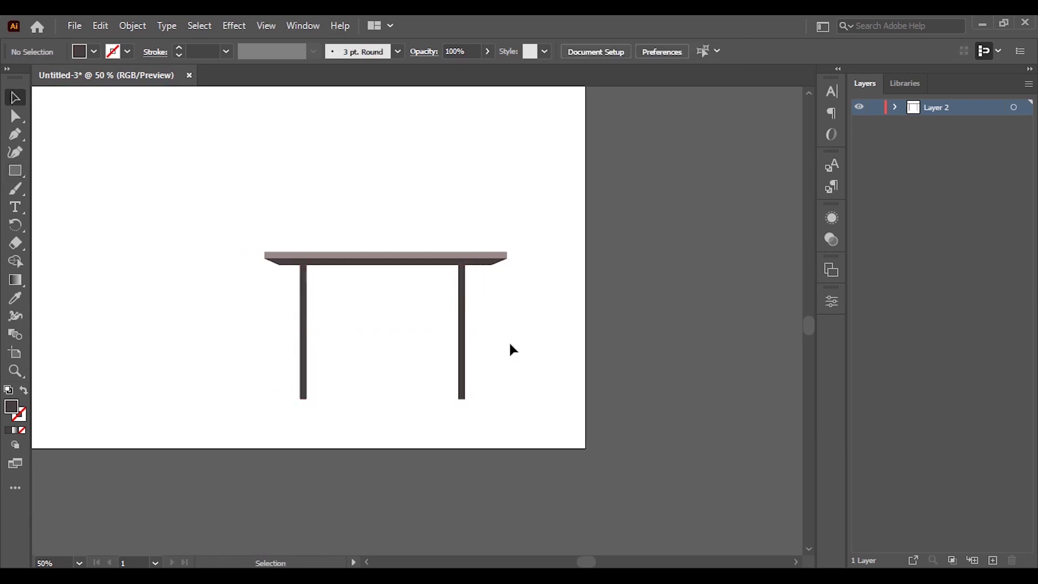
{"action": "scroll", "coordinate": [404, 377], "scroll_direction": "up", "scroll_amount": 1}
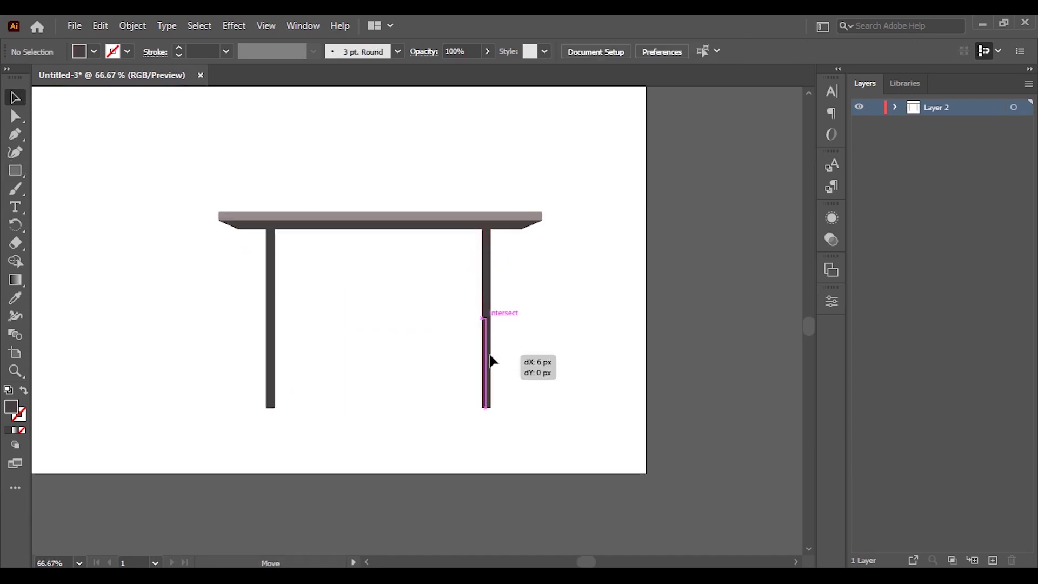
{"action": "scroll", "coordinate": [487, 377], "scroll_direction": "down", "scroll_amount": 1}
{"action": "left_click_drag", "start_coordinate": [197, 301], "coordinate": [530, 340]}
{"action": "left_click_drag", "start_coordinate": [186, 162], "coordinate": [565, 377]}
Give the left leg the tabletop's lighter grey-brown colour and make it narrower
{"action": "left_click", "coordinate": [275, 308]}
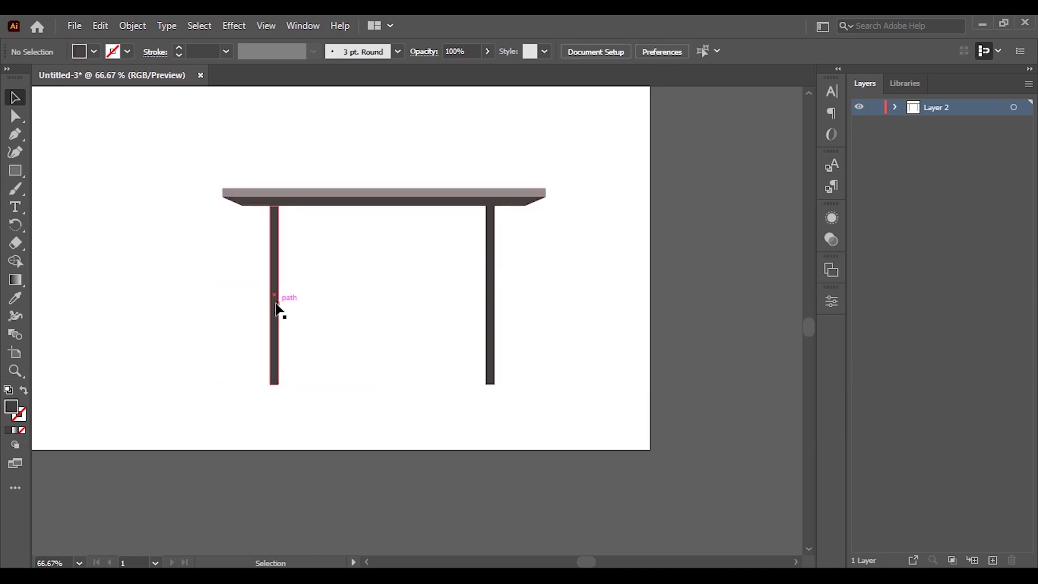
{"action": "left_click", "coordinate": [246, 189]}
{"action": "key", "text": "v"}
{"action": "scroll", "coordinate": [285, 315], "scroll_direction": "up", "scroll_amount": 1}
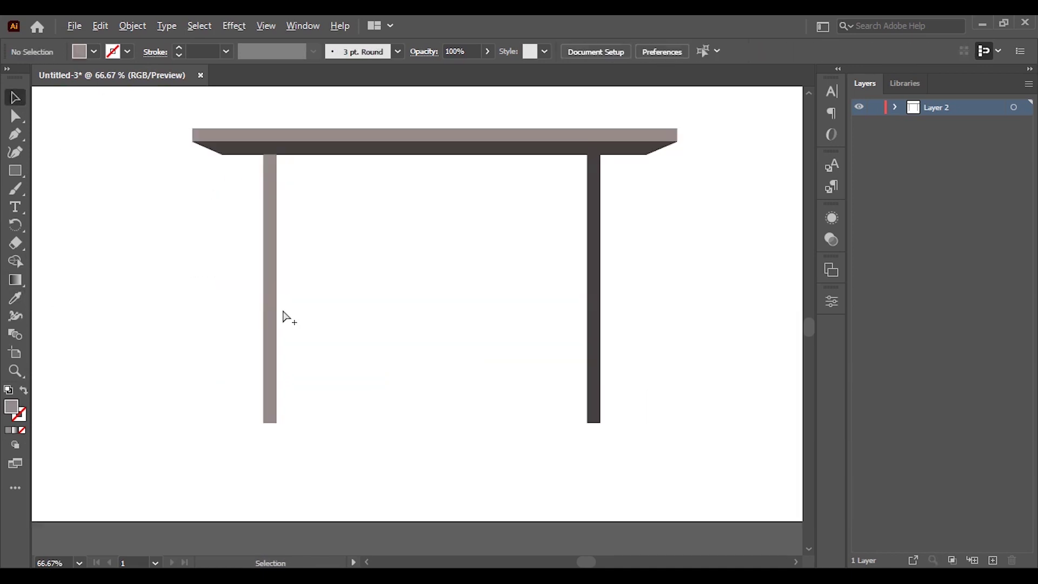
{"action": "scroll", "coordinate": [269, 262], "scroll_direction": "up", "scroll_amount": 2}
{"action": "left_click_drag", "start_coordinate": [270, 262], "coordinate": [261, 268]}
{"action": "scroll", "coordinate": [451, 303], "scroll_direction": "down", "scroll_amount": 3}
{"action": "left_click", "coordinate": [452, 303]}
Place a copy beside the light leg and give it the dark tabletop-edge colour
{"action": "left_click", "coordinate": [626, 347]}
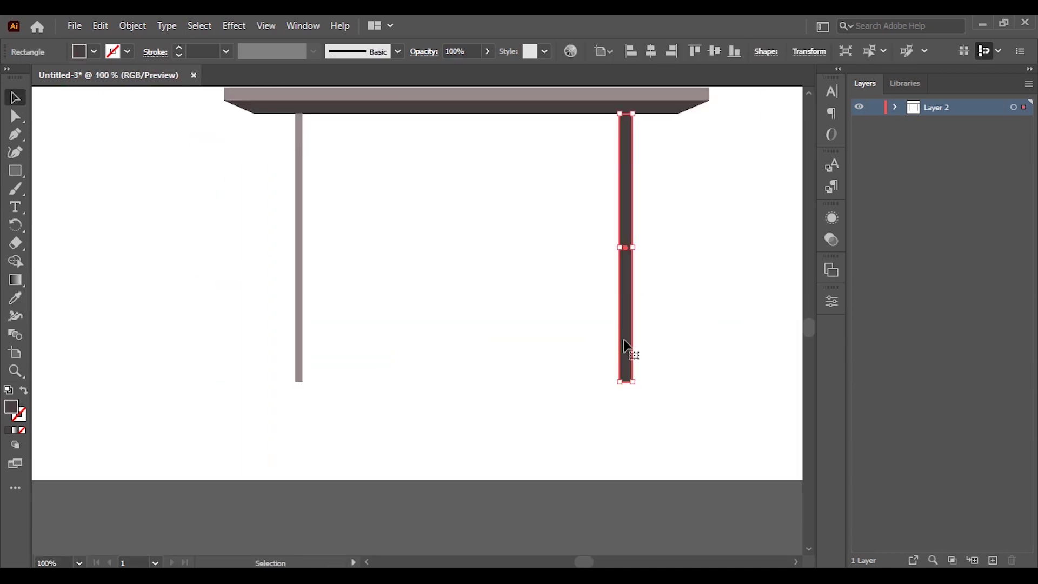
{"action": "left_click_drag", "start_coordinate": [331, 296], "coordinate": [330, 293]}
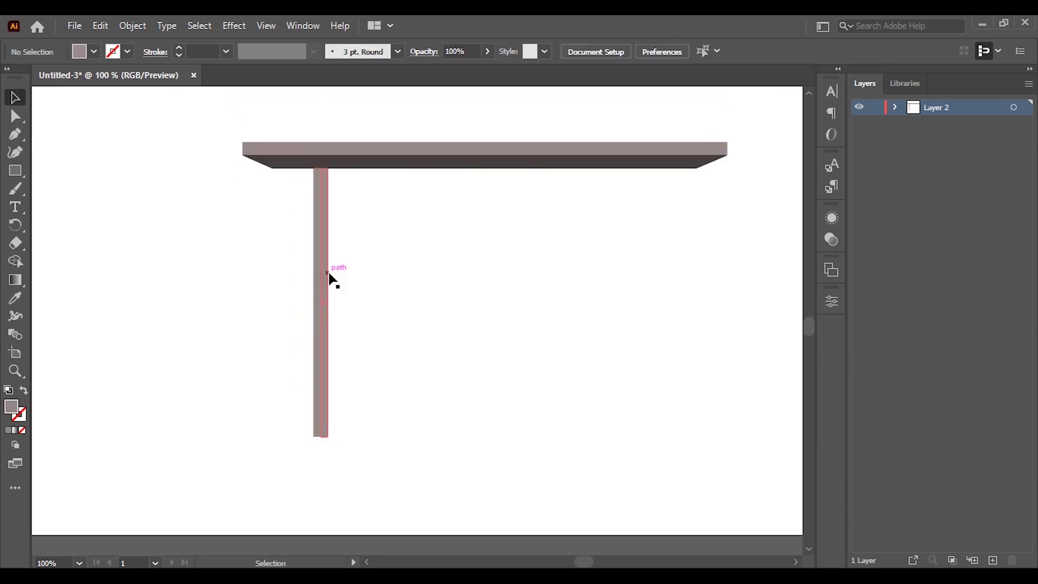
{"action": "key", "text": "i"}
{"action": "left_click", "coordinate": [335, 162]}
{"action": "key", "text": "v"}
{"action": "key", "text": "ctrl+minus"}
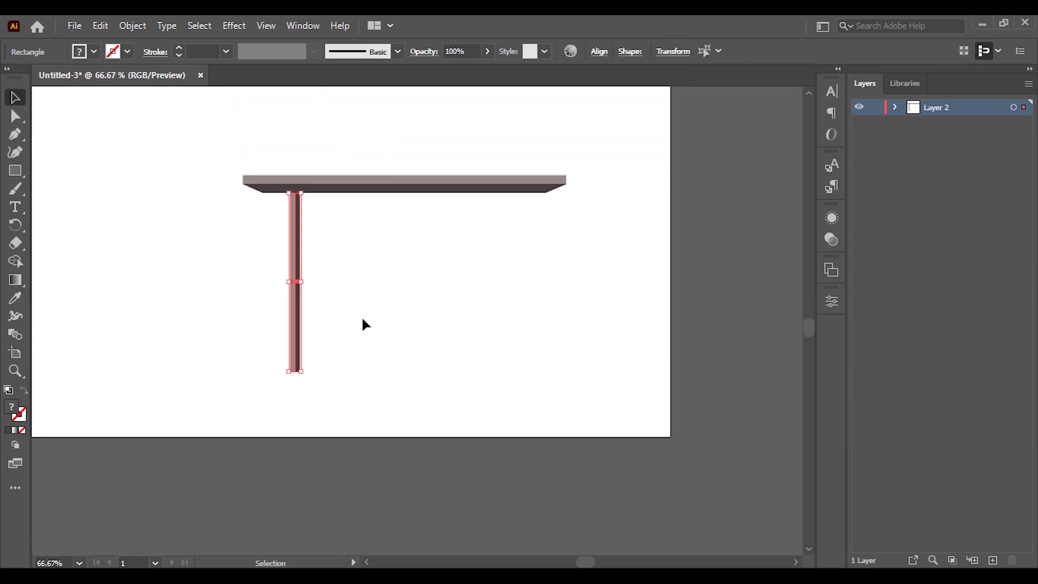
Copy the two-tone left leg to the table's right end
{"action": "left_click", "coordinate": [301, 366]}
{"action": "left_click_drag", "start_coordinate": [301, 366], "coordinate": [505, 382]}
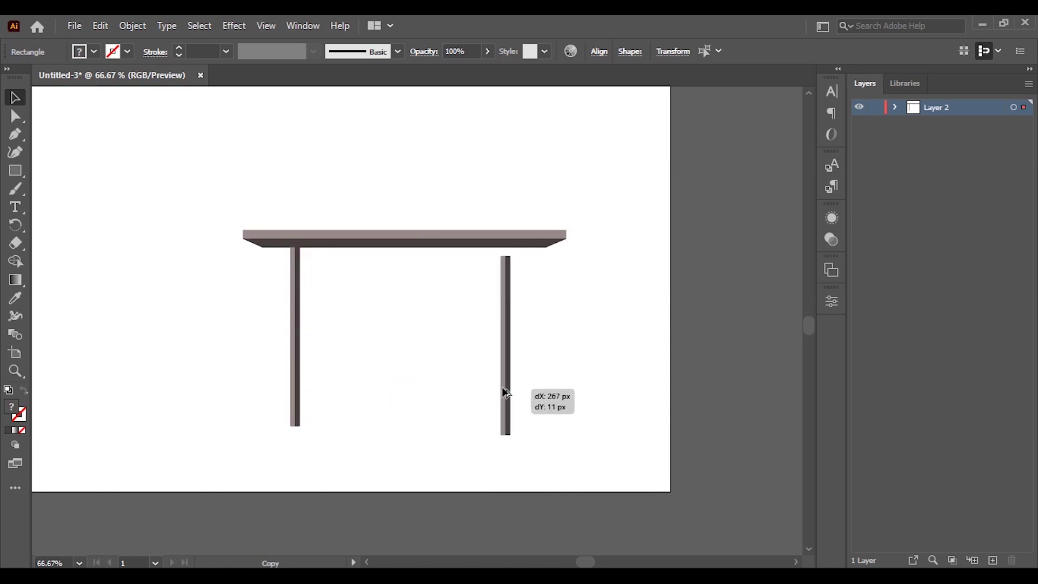
{"action": "key", "text": "ctrl+minus"}
{"action": "left_click", "coordinate": [362, 363]}
{"action": "key", "text": "ctrl+equal"}
Lock the tabletop's dark path and light rectangle in Layer 2
{"action": "key", "text": "a"}
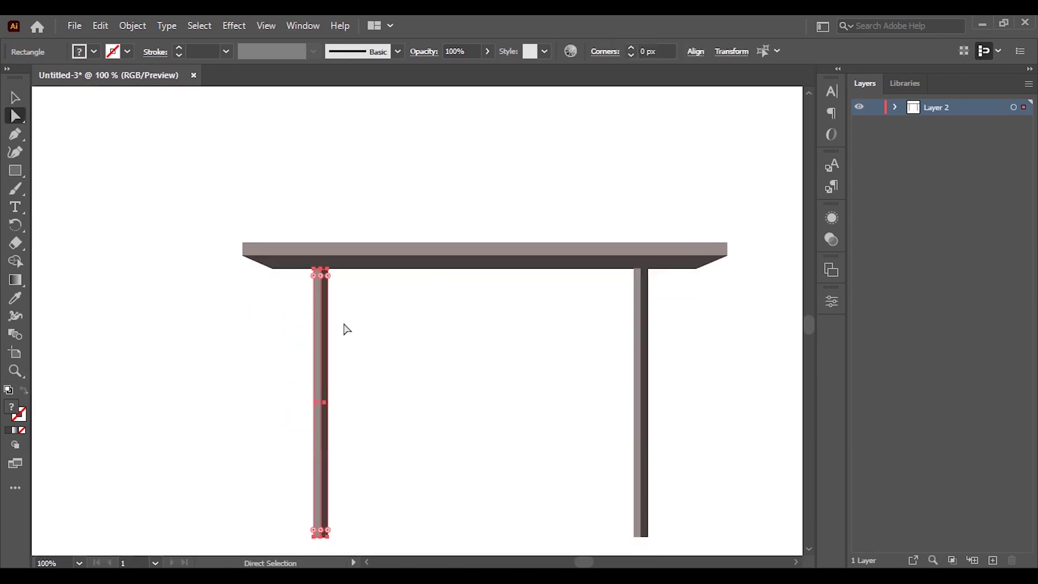
{"action": "left_click", "coordinate": [351, 320]}
{"action": "left_click", "coordinate": [421, 253]}
{"action": "left_click", "coordinate": [895, 107]}
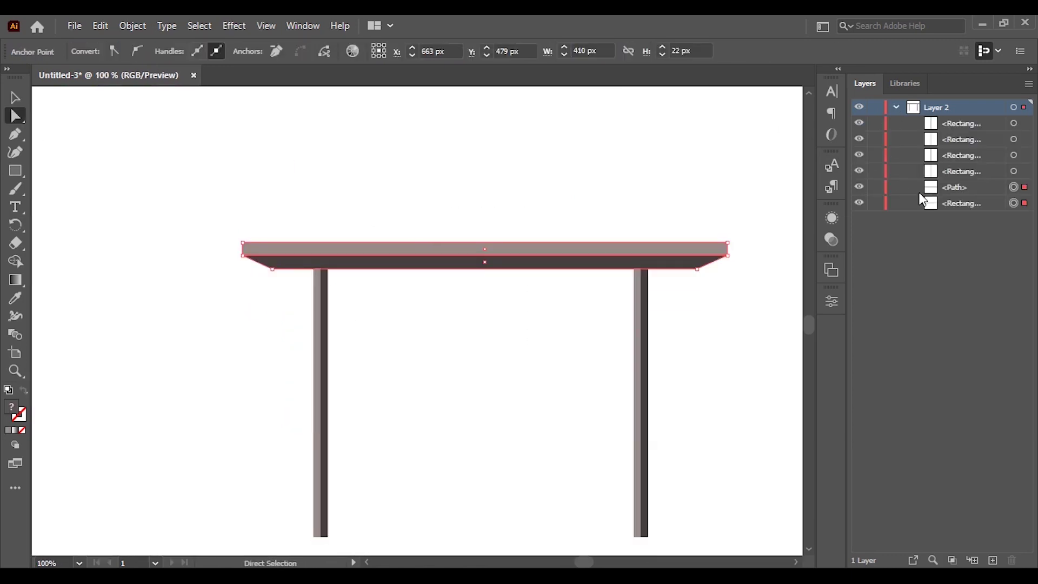
{"action": "left_click", "coordinate": [875, 187]}
{"action": "left_click", "coordinate": [875, 202]}
Slant the left leg by shifting its top anchors and adjusting its bottom-left corner
{"action": "scroll", "coordinate": [469, 261], "scroll_direction": "down", "scroll_amount": 2}
{"action": "left_click_drag", "start_coordinate": [308, 209], "coordinate": [366, 245]}
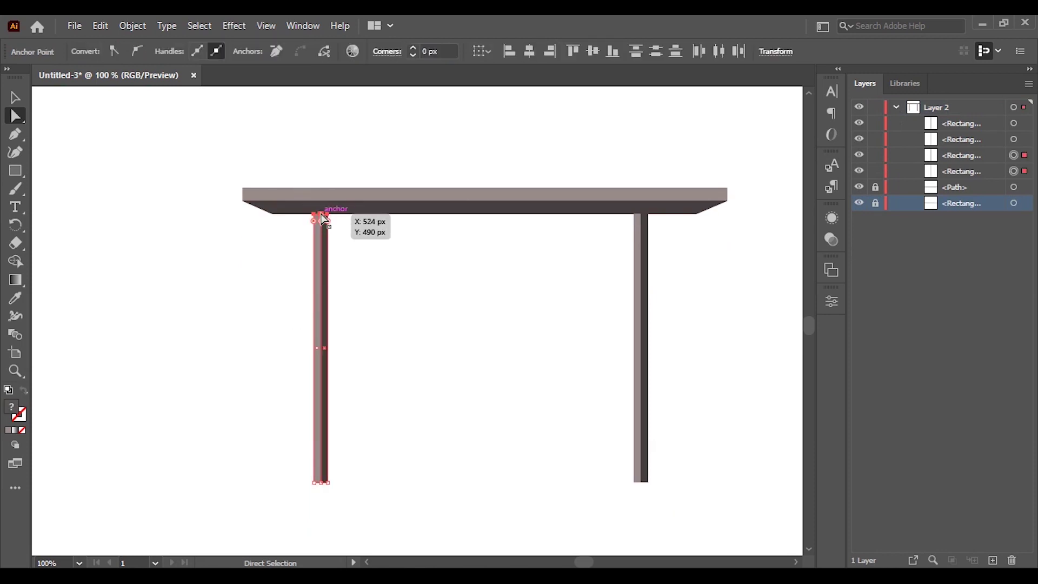
{"action": "left_click_drag", "start_coordinate": [324, 215], "coordinate": [364, 218]}
{"action": "key", "text": "ctrl+minus"}
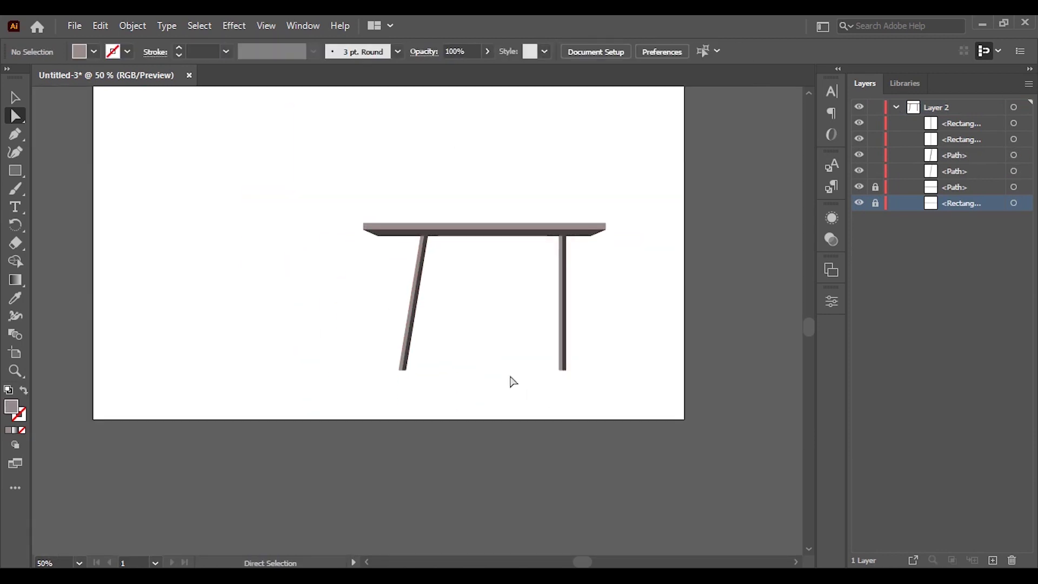
{"action": "key", "text": "ctrl+plus"}
{"action": "key", "text": "ctrl+plus"}
{"action": "key", "text": "ctrl+plus"}
{"action": "scroll", "coordinate": [456, 211], "scroll_direction": "up", "scroll_amount": 3}
{"action": "left_click", "coordinate": [430, 323]}
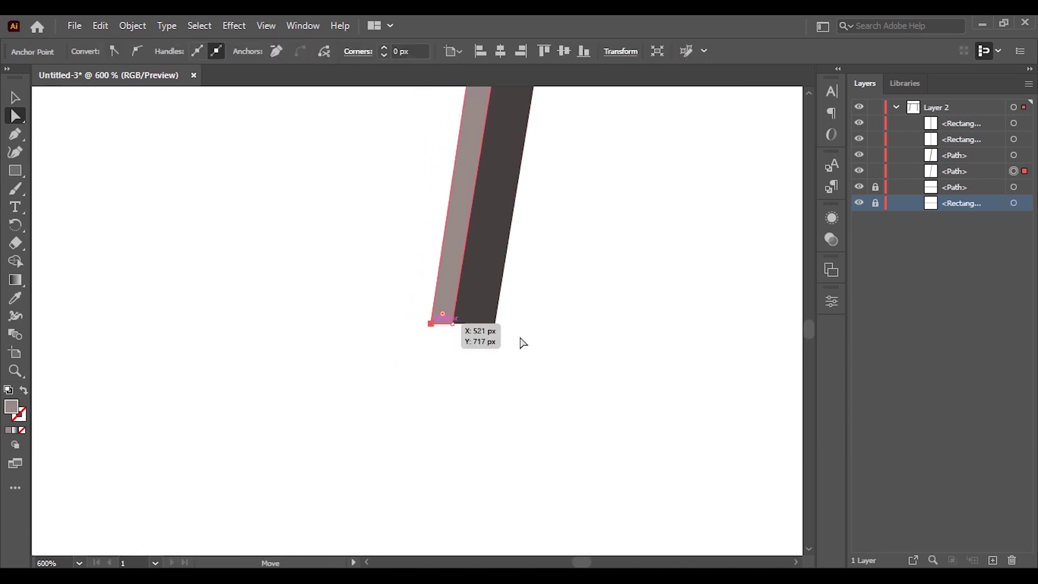
{"action": "left_click", "coordinate": [614, 339]}
{"action": "key", "text": "ctrl+minus"}
{"action": "key", "text": "ctrl+minus"}
{"action": "key", "text": "ctrl+minus"}
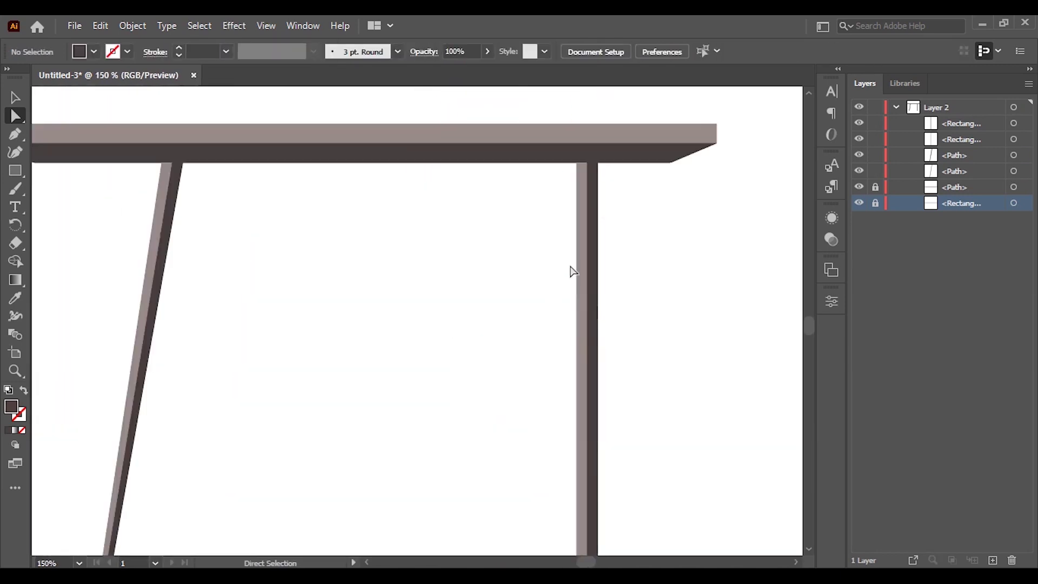
{"action": "scroll", "coordinate": [573, 272], "scroll_direction": "down", "scroll_amount": 1}
Slant the right leg by sliding its top anchors inward
{"action": "left_click", "coordinate": [586, 169]}
{"action": "left_click", "coordinate": [639, 211]}
{"action": "key", "text": "ctrl+minus"}
{"action": "left_click", "coordinate": [610, 142]}
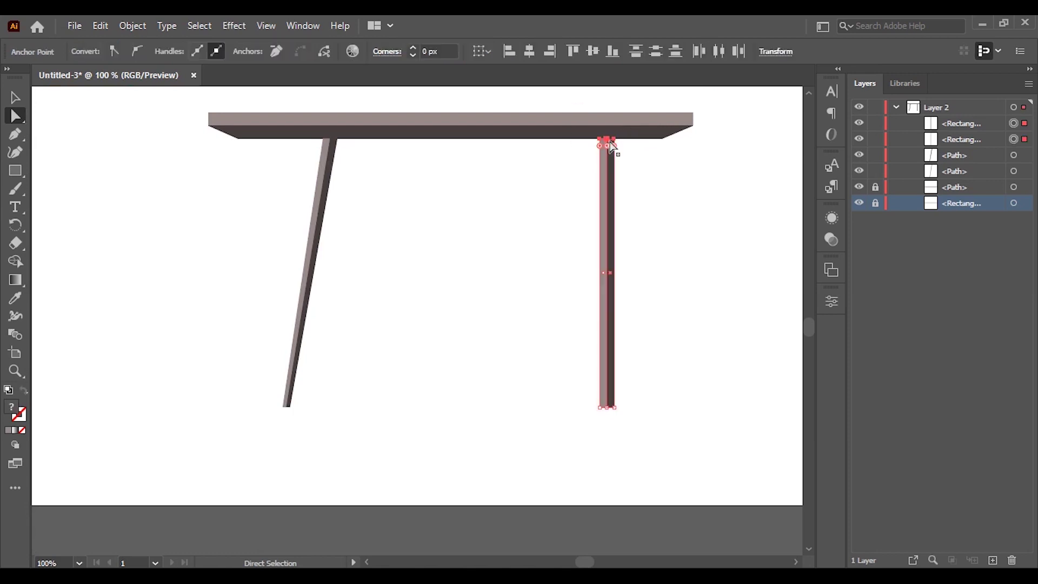
{"action": "left_click_drag", "start_coordinate": [611, 145], "coordinate": [549, 158]}
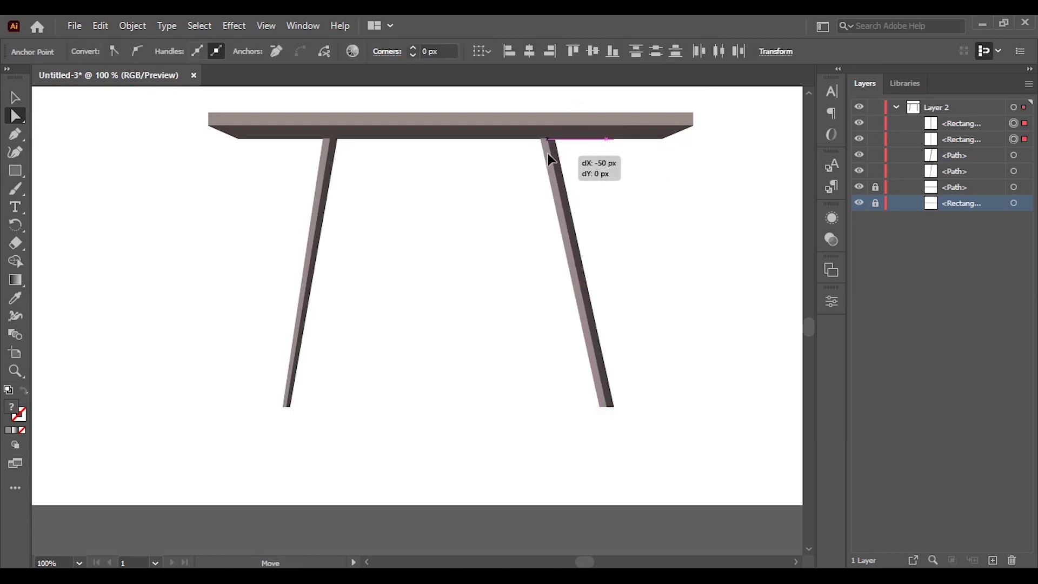
{"action": "left_click_drag", "start_coordinate": [550, 159], "coordinate": [548, 156]}
{"action": "scroll", "coordinate": [681, 259], "scroll_direction": "down", "scroll_amount": 2}
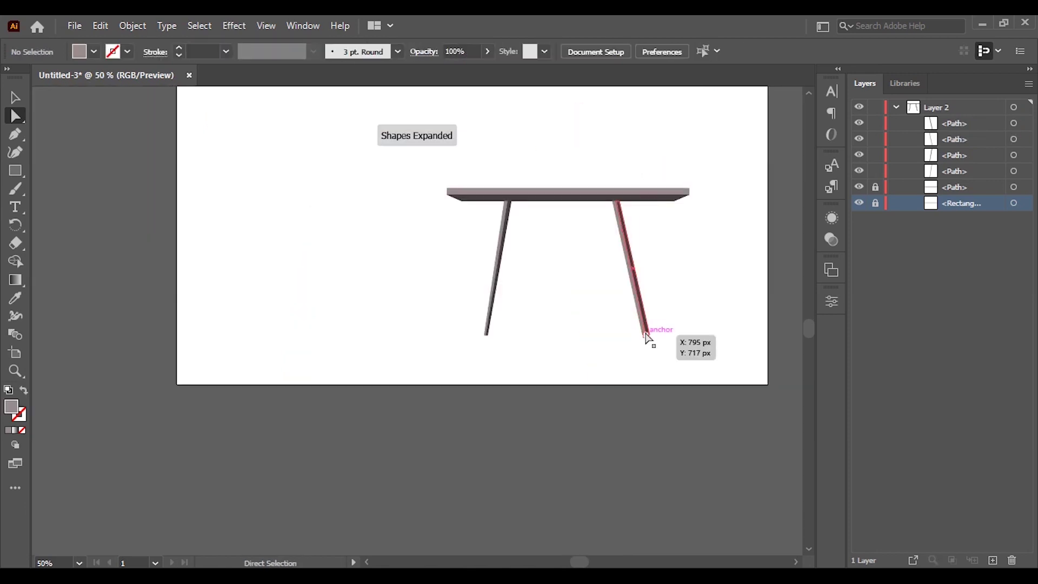
{"action": "scroll", "coordinate": [649, 338], "scroll_direction": "up", "scroll_amount": 2}
{"action": "scroll", "coordinate": [658, 350], "scroll_direction": "up", "scroll_amount": 3}
Nudge the right leg's foot slightly right and deselect it
{"action": "left_click", "coordinate": [587, 314]}
{"action": "left_click_drag", "start_coordinate": [586, 314], "coordinate": [616, 314]}
{"action": "scroll", "coordinate": [597, 341], "scroll_direction": "down", "scroll_amount": 4}
{"action": "left_click", "coordinate": [597, 340]}
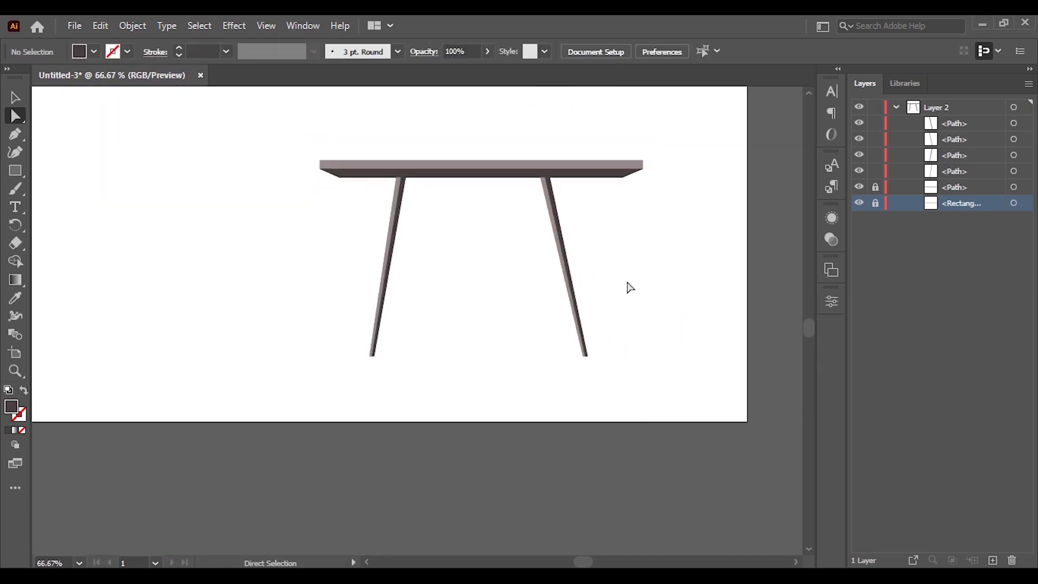
{"action": "left_click_drag", "start_coordinate": [494, 306], "coordinate": [494, 305]}
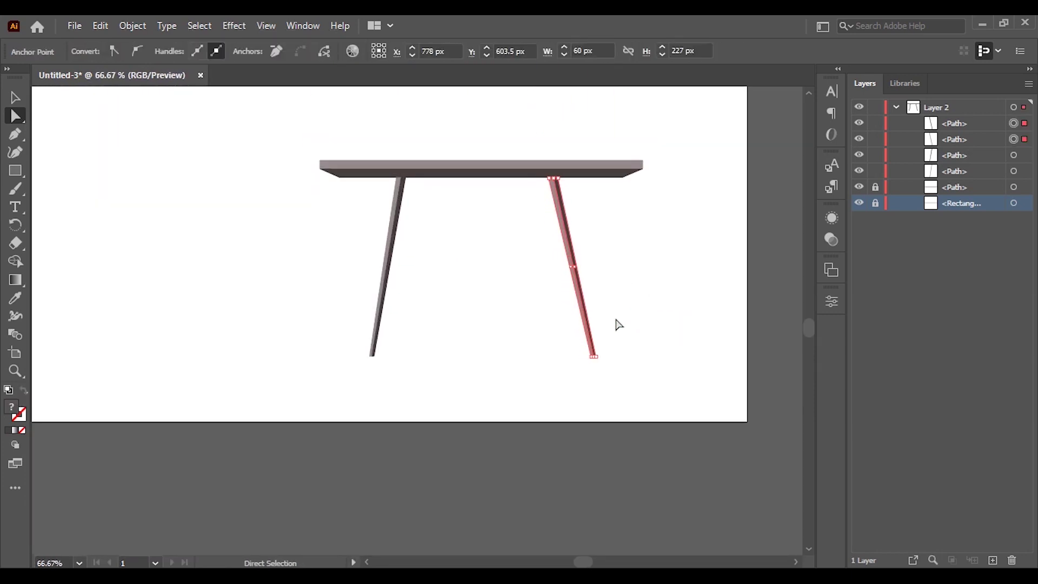
{"action": "left_click", "coordinate": [535, 488]}
{"action": "scroll", "coordinate": [576, 313], "scroll_direction": "down", "scroll_amount": 3}
{"action": "scroll", "coordinate": [542, 301], "scroll_direction": "up", "scroll_amount": 1}
{"action": "scroll", "coordinate": [586, 378], "scroll_direction": "up", "scroll_amount": 1}
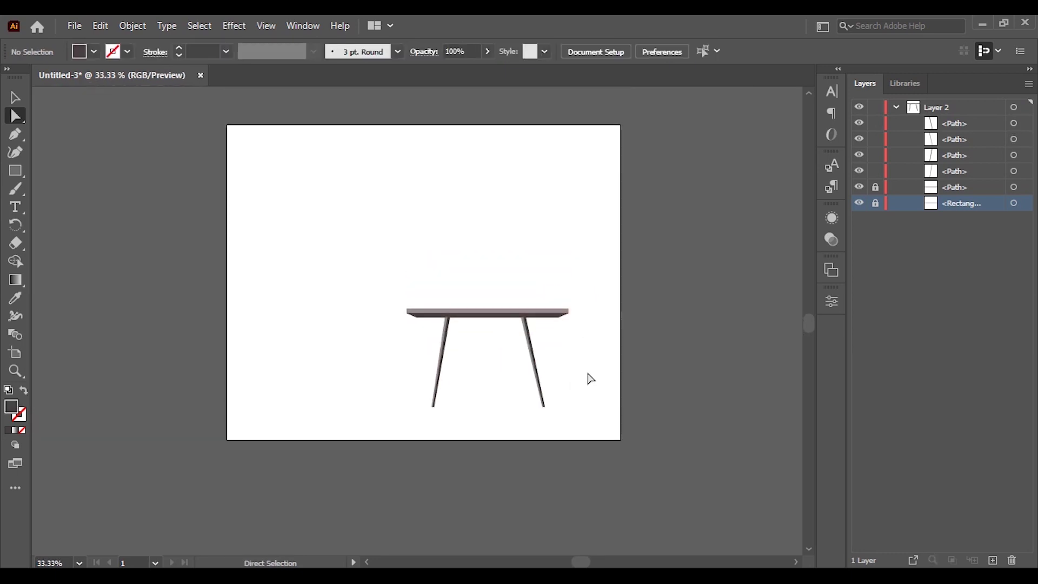
{"action": "scroll", "coordinate": [556, 367], "scroll_direction": "up", "scroll_amount": 1}
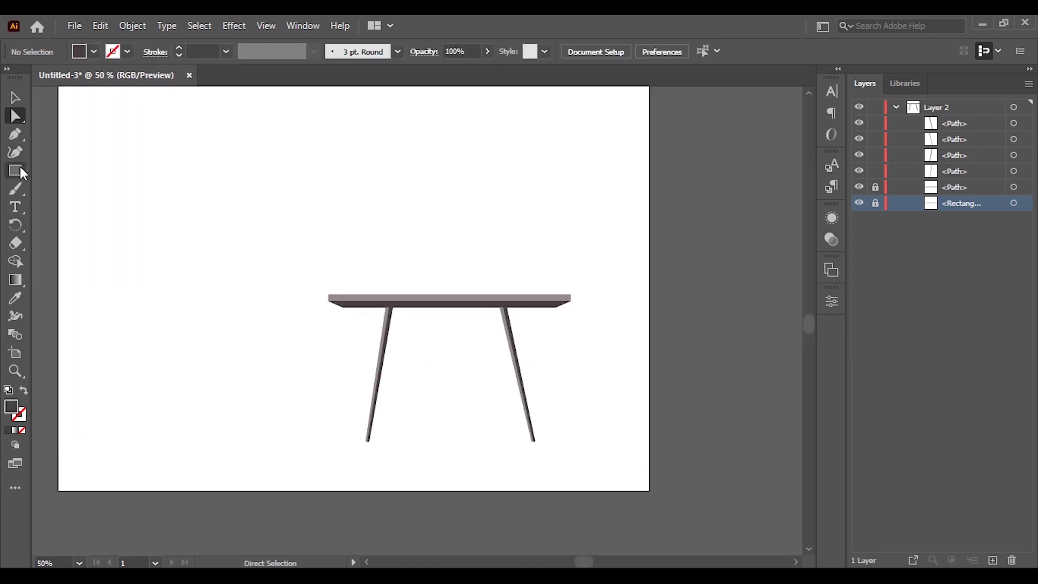
Draw an ellipse, delete its lower anchor points, and move the half-ellipse onto the tabletop
{"action": "left_click_drag", "start_coordinate": [20, 172], "coordinate": [73, 191]}
{"action": "left_click_drag", "start_coordinate": [490, 221], "coordinate": [551, 257]}
{"action": "key", "text": "q"}
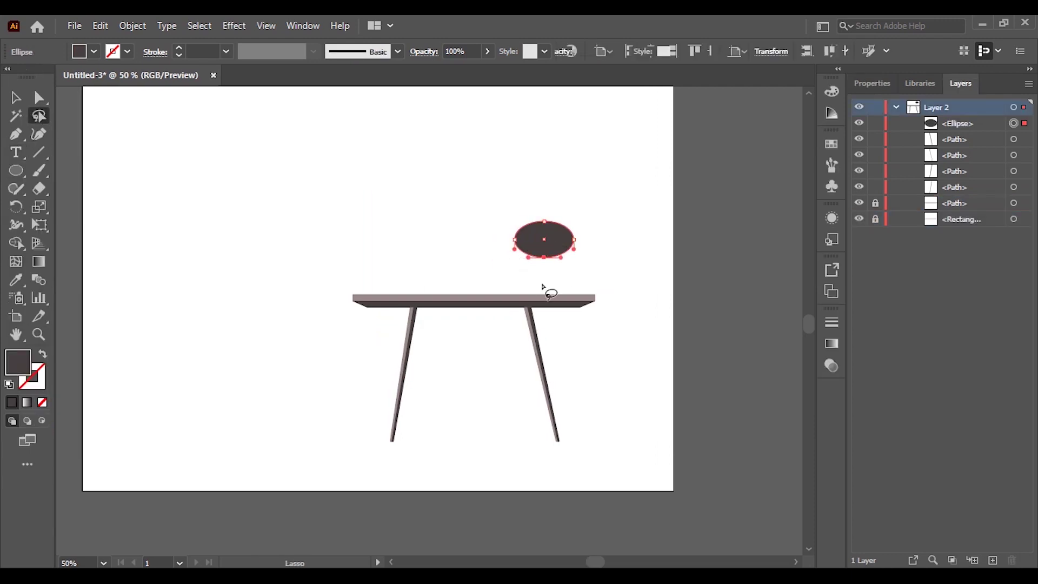
{"action": "key", "text": "Delete"}
{"action": "key", "text": "v"}
{"action": "left_click", "coordinate": [591, 247]}
{"action": "left_click_drag", "start_coordinate": [556, 235], "coordinate": [562, 317]}
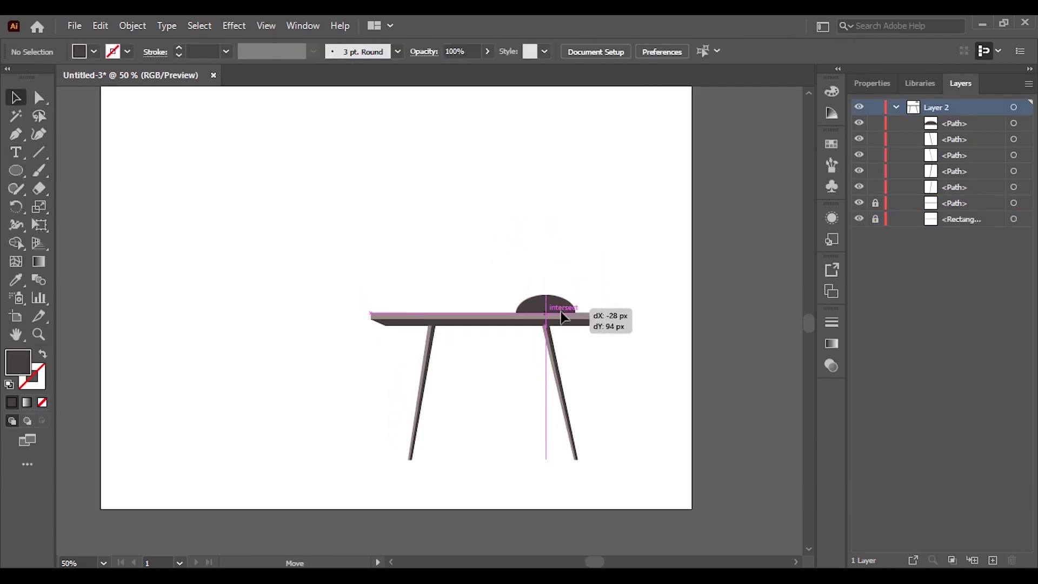
Resize the half-ellipse to 72 px wide and flatten it to 18.5 px tall
{"action": "scroll", "coordinate": [581, 291], "scroll_direction": "up", "scroll_amount": 3}
{"action": "mouse_move", "coordinate": [543, 255]}
{"action": "left_mouse_down"}
{"action": "mouse_move", "coordinate": [497, 272]}
{"action": "mouse_move", "coordinate": [503, 292]}
{"action": "left_mouse_up"}
{"action": "scroll", "coordinate": [497, 271], "scroll_direction": "down", "scroll_amount": 1}
{"action": "left_click", "coordinate": [570, 246]}
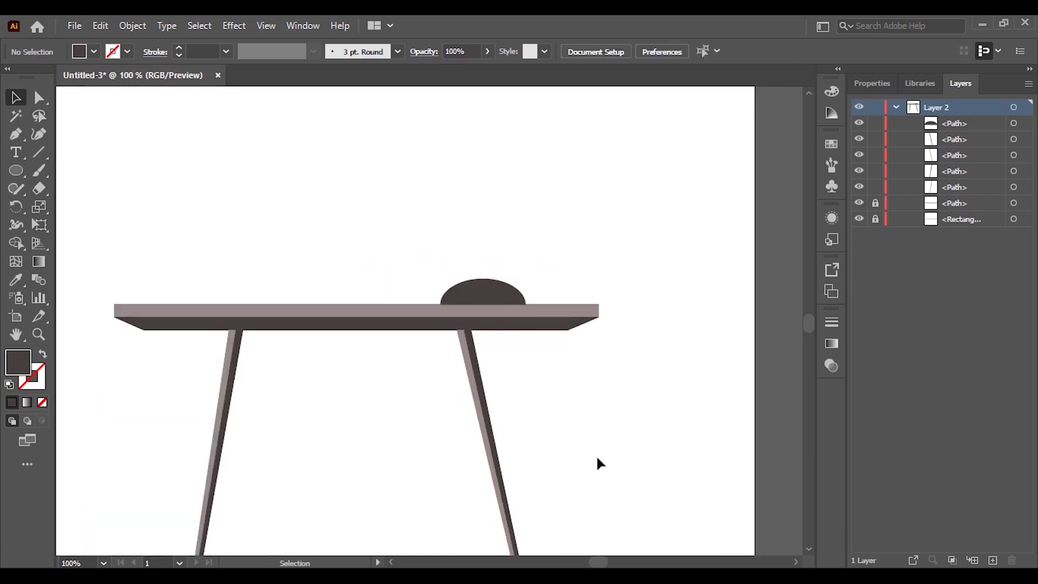
{"action": "scroll", "coordinate": [600, 464], "scroll_direction": "down", "scroll_amount": 2}
{"action": "scroll", "coordinate": [475, 318], "scroll_direction": "up", "scroll_amount": 3}
{"action": "left_click", "coordinate": [475, 317]}
{"action": "left_click_drag", "start_coordinate": [459, 293], "coordinate": [463, 307]}
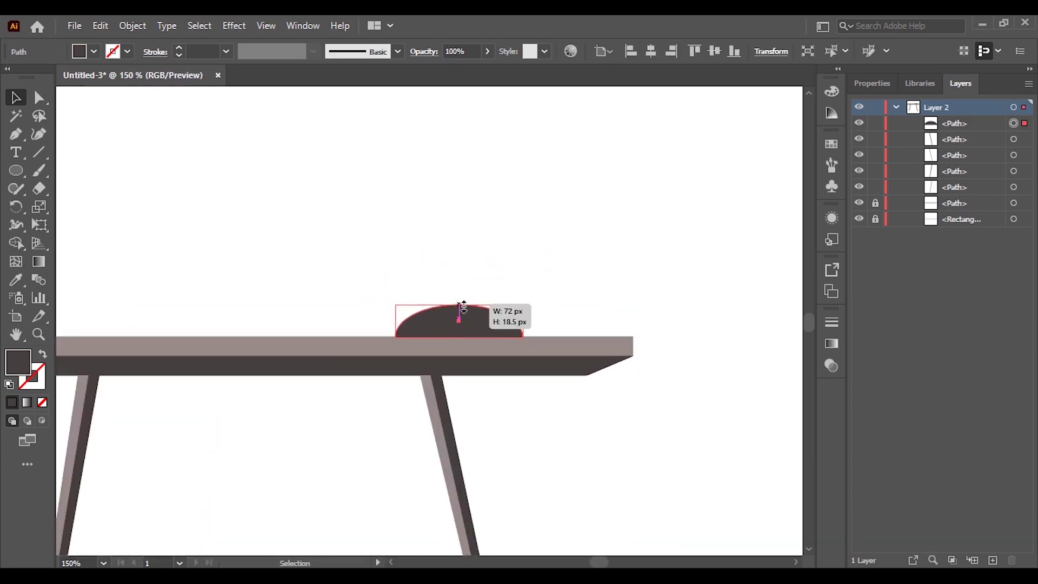
{"action": "left_click", "coordinate": [428, 290]}
{"action": "left_click", "coordinate": [459, 325]}
Fill the half-ellipse orange and set it on the tabletop
{"action": "double_click", "coordinate": [18, 360]}
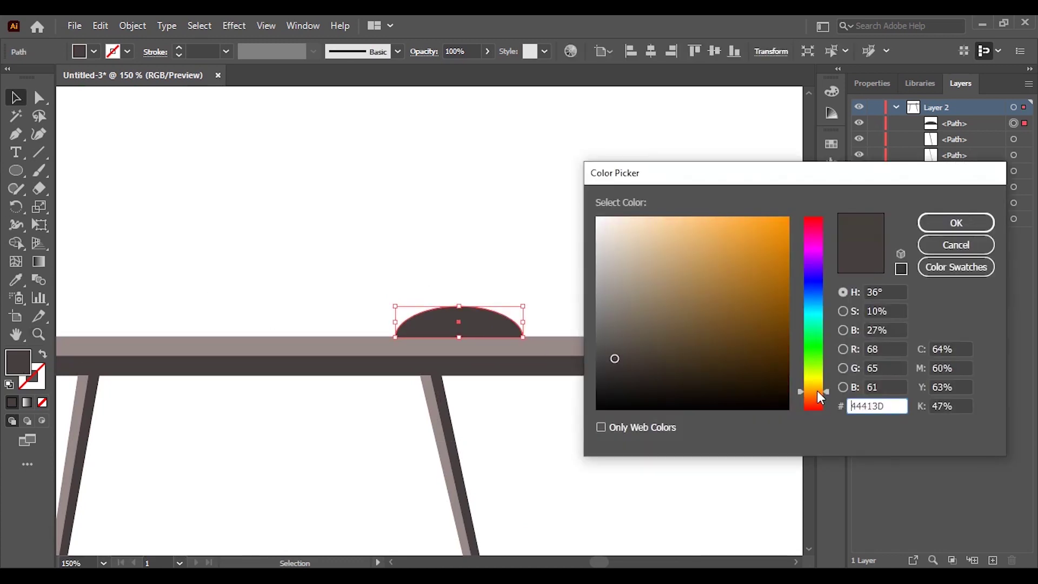
{"action": "left_click", "coordinate": [778, 248]}
{"action": "left_click", "coordinate": [956, 222]}
{"action": "left_click", "coordinate": [187, 153]}
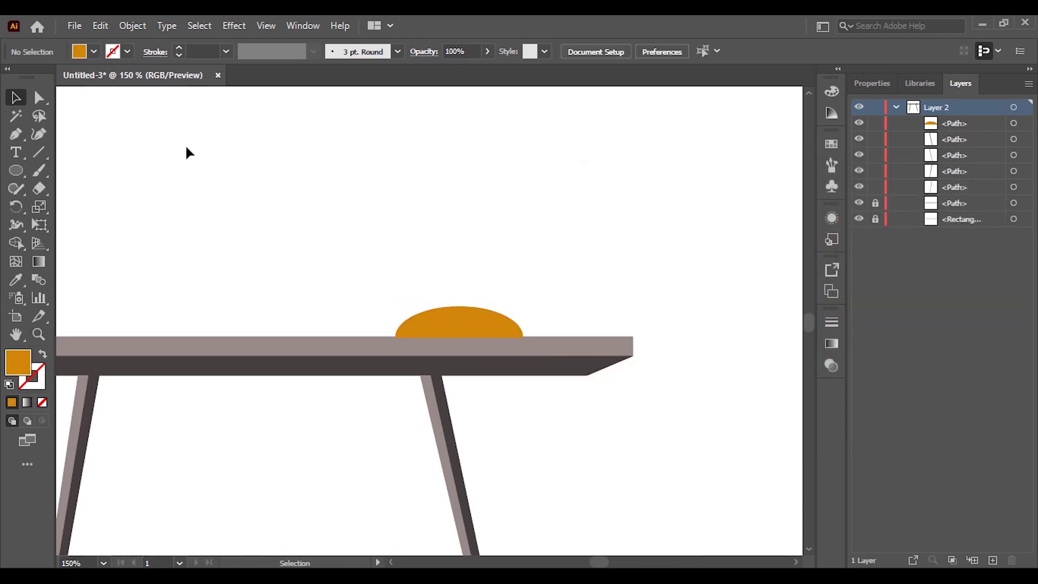
{"action": "left_click_drag", "start_coordinate": [500, 336], "coordinate": [508, 320]}
{"action": "scroll", "coordinate": [508, 320], "scroll_direction": "down", "scroll_amount": 2}
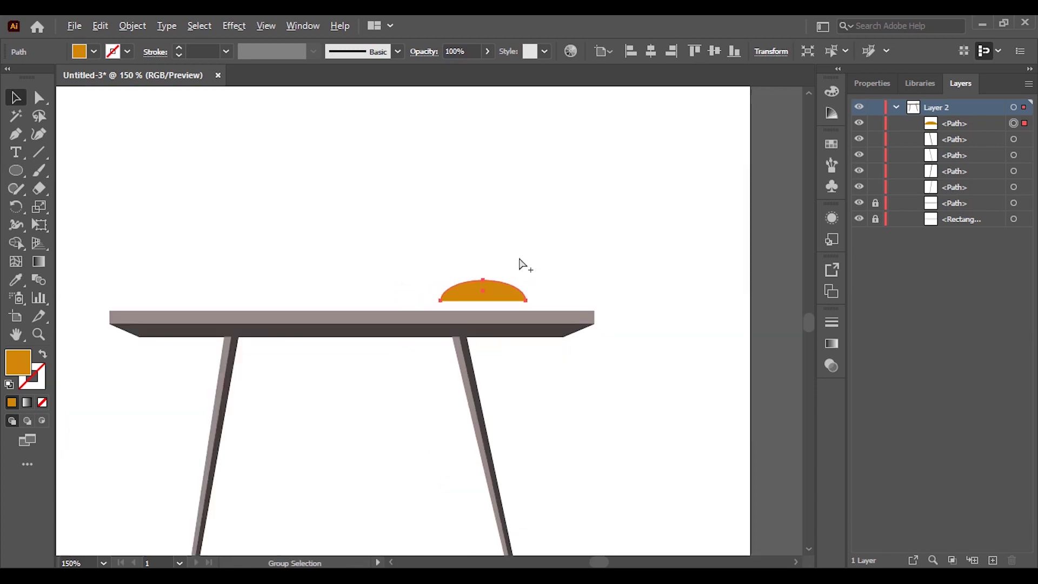
{"action": "scroll", "coordinate": [524, 263], "scroll_direction": "up", "scroll_amount": 2}
Draw a small rectangular stem above the base and centre it horizontally on it
{"action": "left_click", "coordinate": [16, 170]}
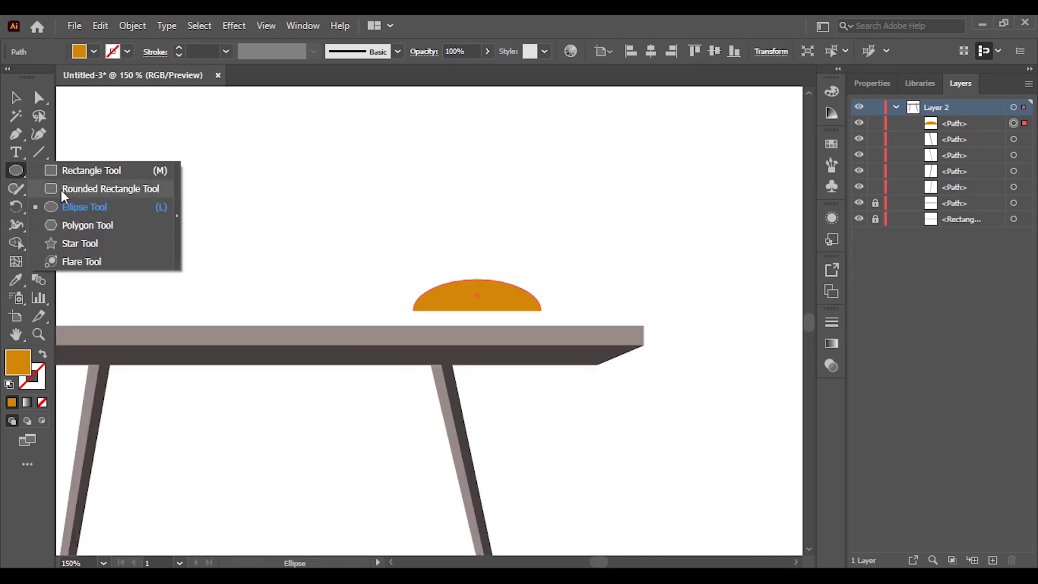
{"action": "left_click", "coordinate": [92, 170]}
{"action": "left_click_drag", "start_coordinate": [468, 256], "coordinate": [482, 280]}
{"action": "key", "text": "v"}
{"action": "left_click", "coordinate": [511, 320]}
{"action": "left_click_drag", "start_coordinate": [511, 320], "coordinate": [459, 251]}
{"action": "left_click", "coordinate": [643, 51]}
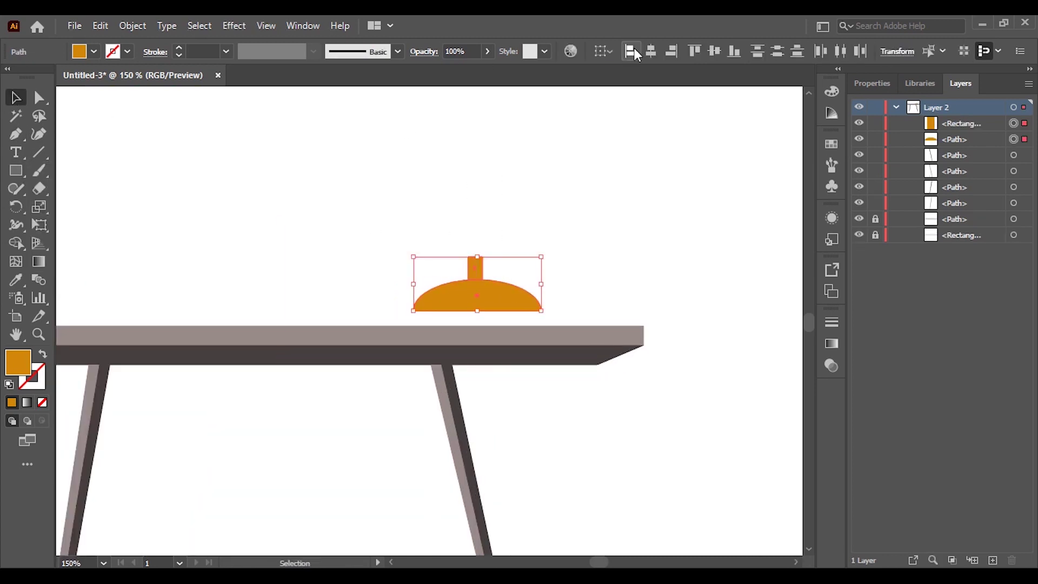
{"action": "left_click", "coordinate": [628, 243]}
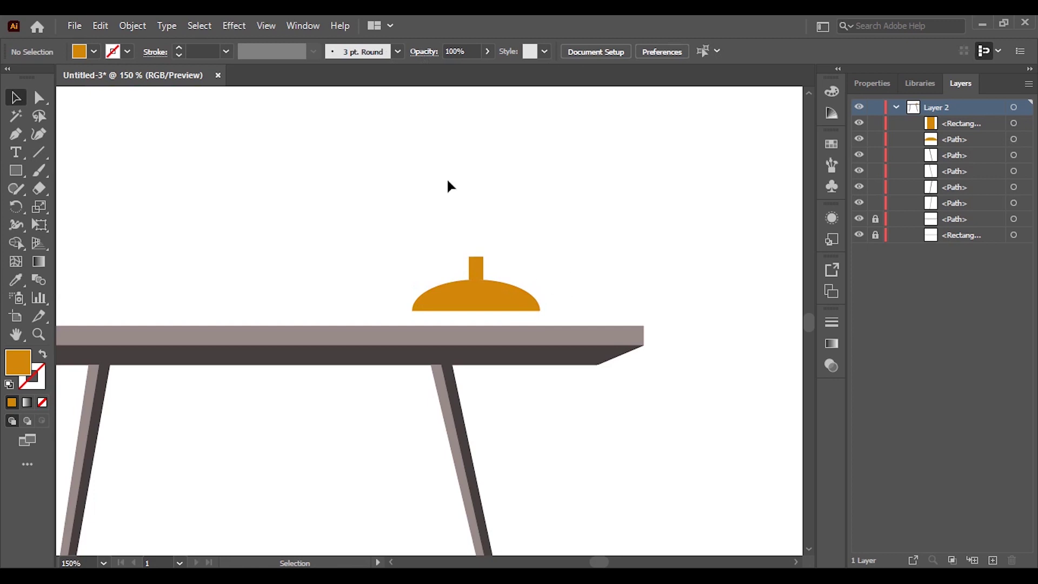
{"action": "left_click", "coordinate": [302, 26]}
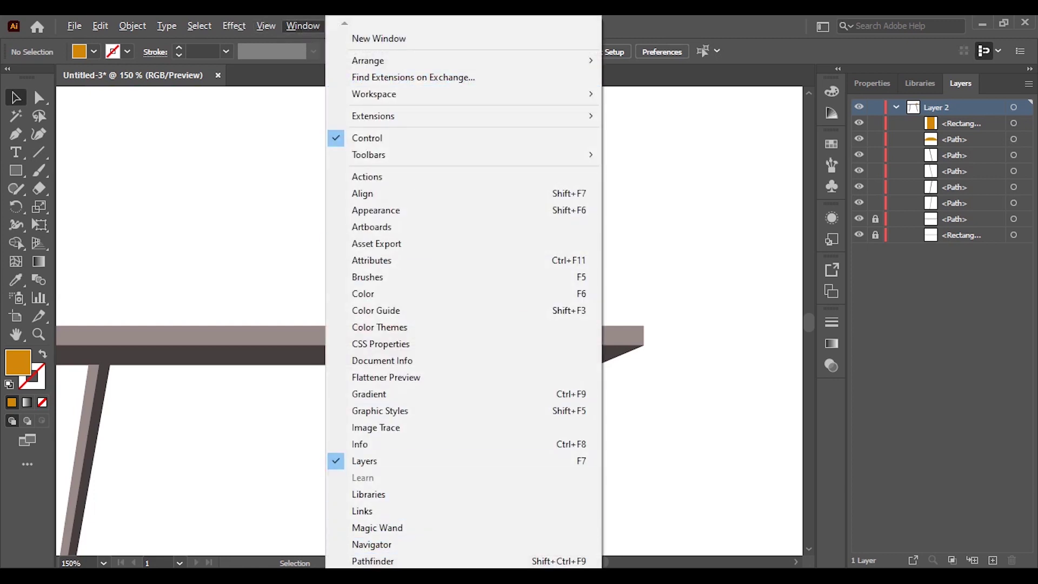
{"action": "scroll", "coordinate": [410, 551], "scroll_direction": "down", "scroll_amount": 2}
{"action": "scroll", "coordinate": [409, 552], "scroll_direction": "down", "scroll_amount": 2}
{"action": "scroll", "coordinate": [379, 535], "scroll_direction": "down", "scroll_amount": 3}
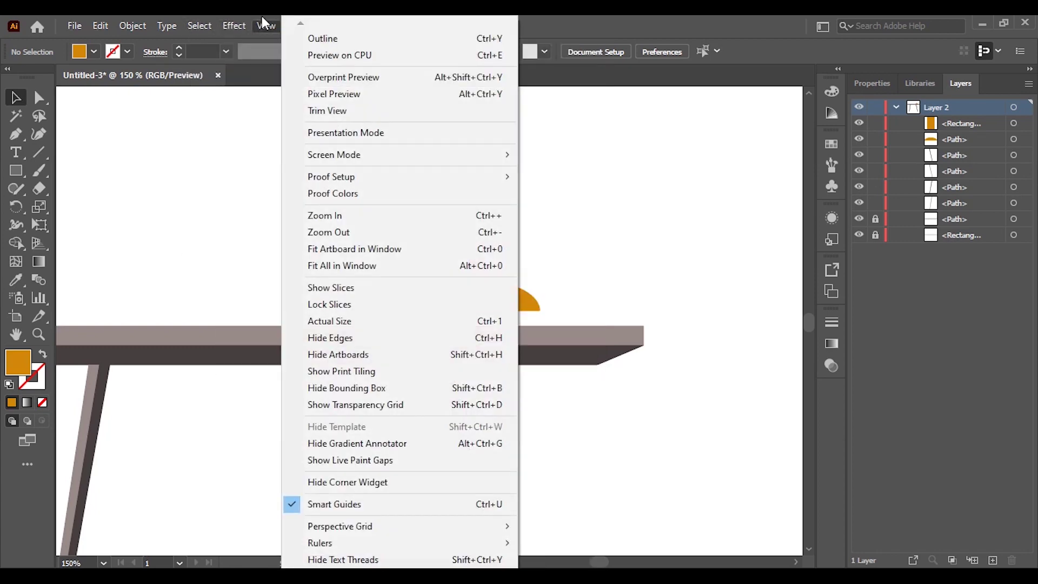
{"action": "left_click", "coordinate": [318, 505]}
{"action": "left_click", "coordinate": [267, 25]}
{"action": "left_click", "coordinate": [318, 505]}
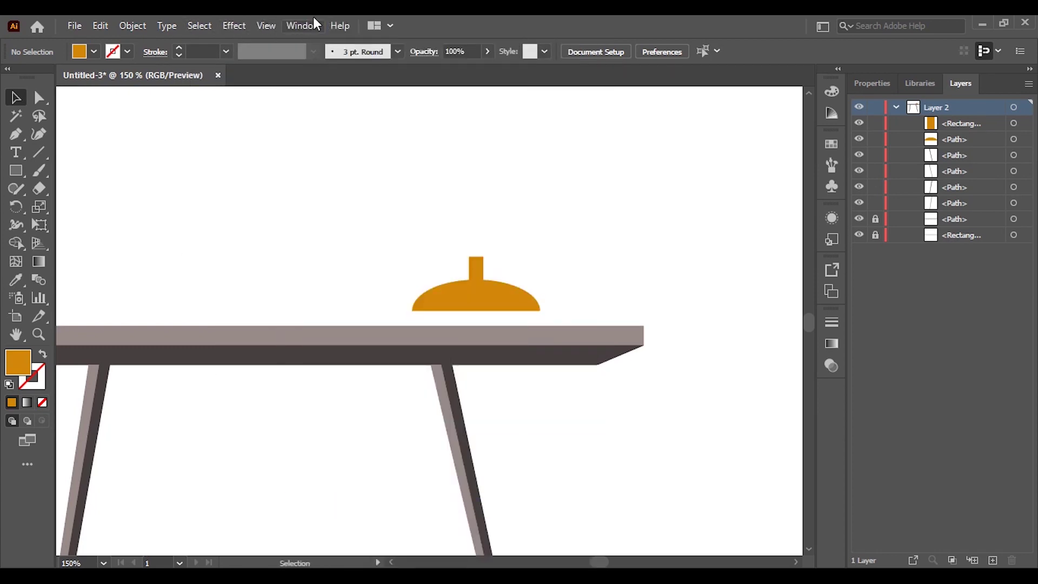
{"action": "left_click", "coordinate": [267, 26]}
{"action": "left_click", "coordinate": [630, 265]}
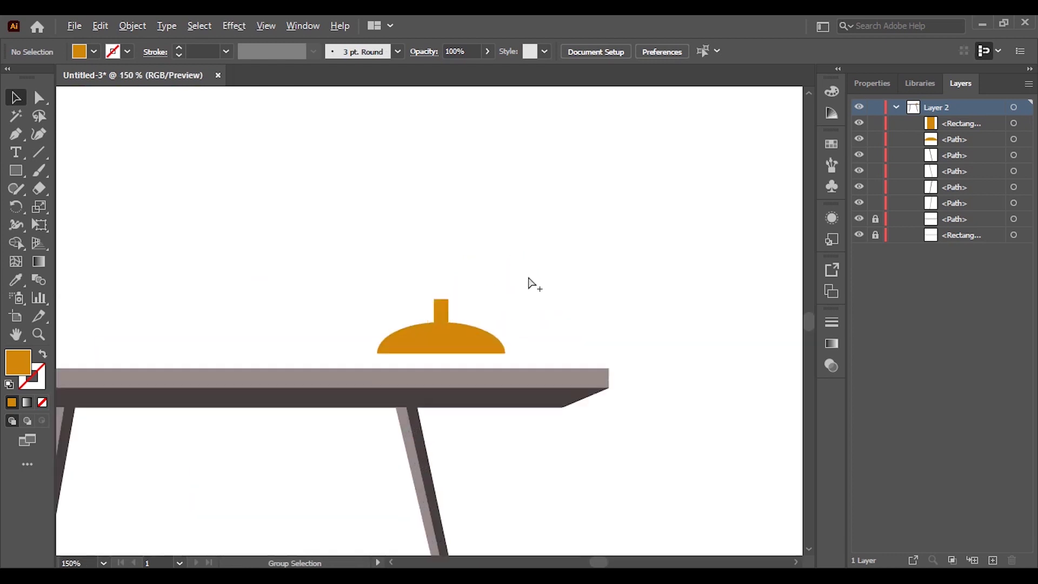
Draw a long thin bar from the lamp stem and pull its right end up into a diagonal arm
{"action": "scroll", "coordinate": [424, 363], "scroll_direction": "down", "scroll_amount": 1}
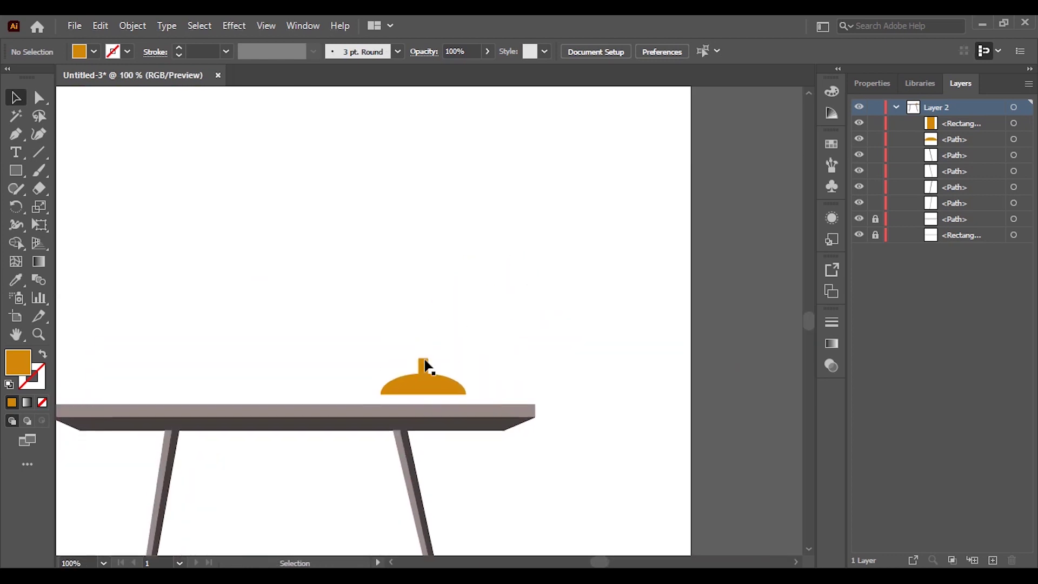
{"action": "scroll", "coordinate": [416, 367], "scroll_direction": "down", "scroll_amount": 1}
{"action": "key", "text": "m"}
{"action": "scroll", "coordinate": [366, 361], "scroll_direction": "up", "scroll_amount": 3}
{"action": "left_click_drag", "start_coordinate": [366, 361], "coordinate": [733, 354]}
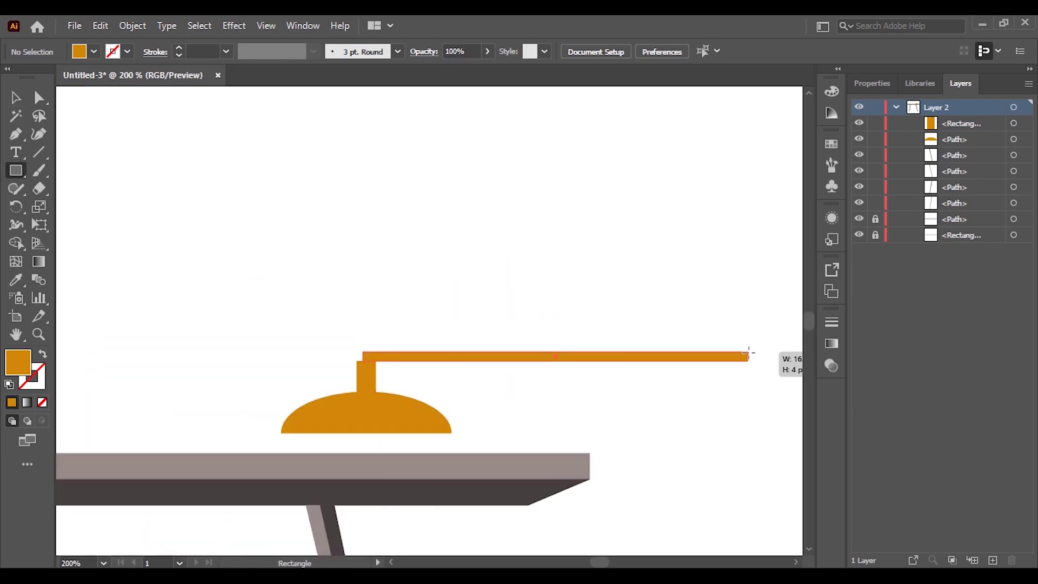
{"action": "scroll", "coordinate": [645, 296], "scroll_direction": "down", "scroll_amount": 1}
{"action": "key", "text": "a"}
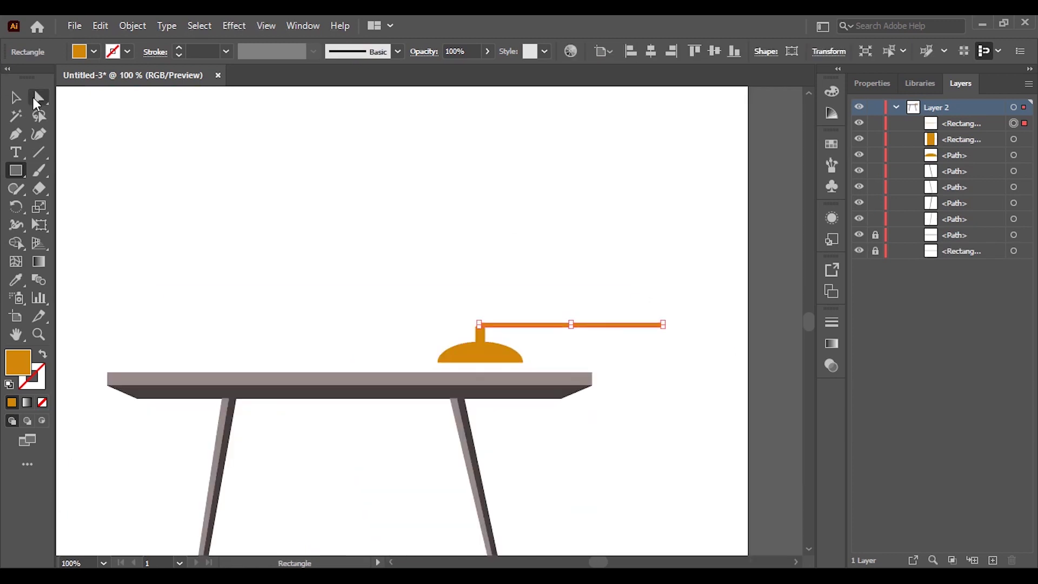
{"action": "left_click_drag", "start_coordinate": [646, 312], "coordinate": [674, 338]}
{"action": "scroll", "coordinate": [677, 327], "scroll_direction": "up", "scroll_amount": 3}
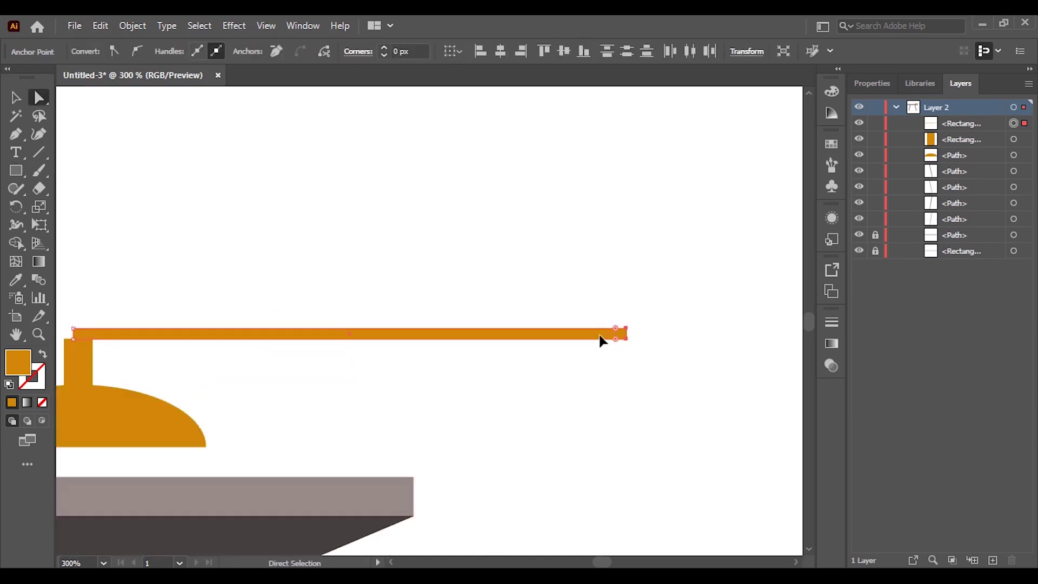
{"action": "scroll", "coordinate": [632, 343], "scroll_direction": "down", "scroll_amount": 2}
{"action": "left_click_drag", "start_coordinate": [582, 344], "coordinate": [448, 246]}
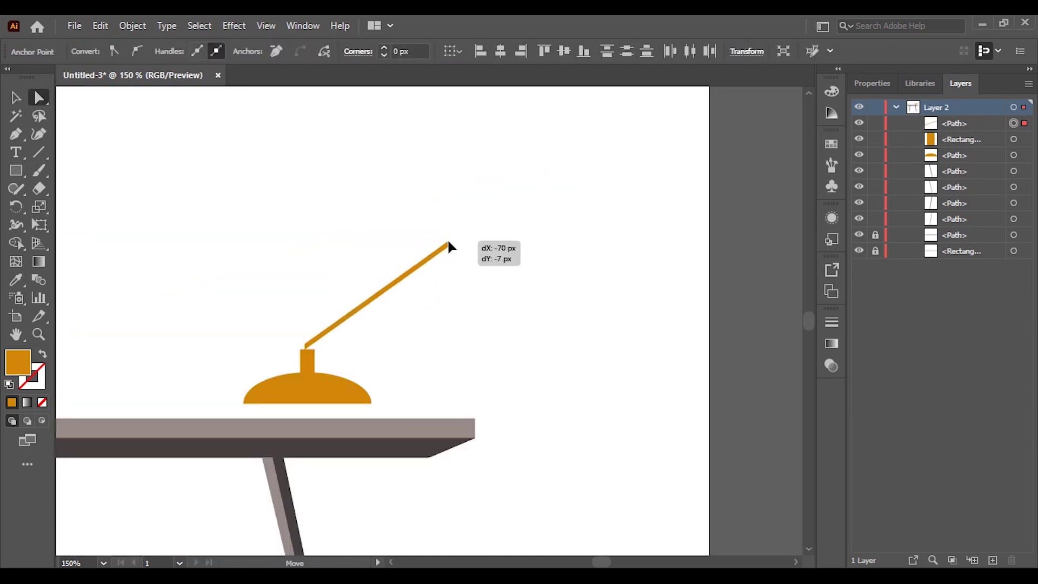
Nudge the diagonal arm down so it sits on the lamp stem
{"action": "scroll", "coordinate": [432, 313], "scroll_direction": "down", "scroll_amount": 2}
{"action": "key", "text": "ctrl+shift+a"}
{"action": "key", "text": "v"}
{"action": "scroll", "coordinate": [209, 234], "scroll_direction": "up", "scroll_amount": 2}
{"action": "scroll", "coordinate": [392, 315], "scroll_direction": "up", "scroll_amount": 1}
{"action": "left_click_drag", "start_coordinate": [392, 315], "coordinate": [395, 322]}
{"action": "scroll", "coordinate": [588, 320], "scroll_direction": "down", "scroll_amount": 1}
{"action": "left_click_drag", "start_coordinate": [532, 221], "coordinate": [570, 271]}
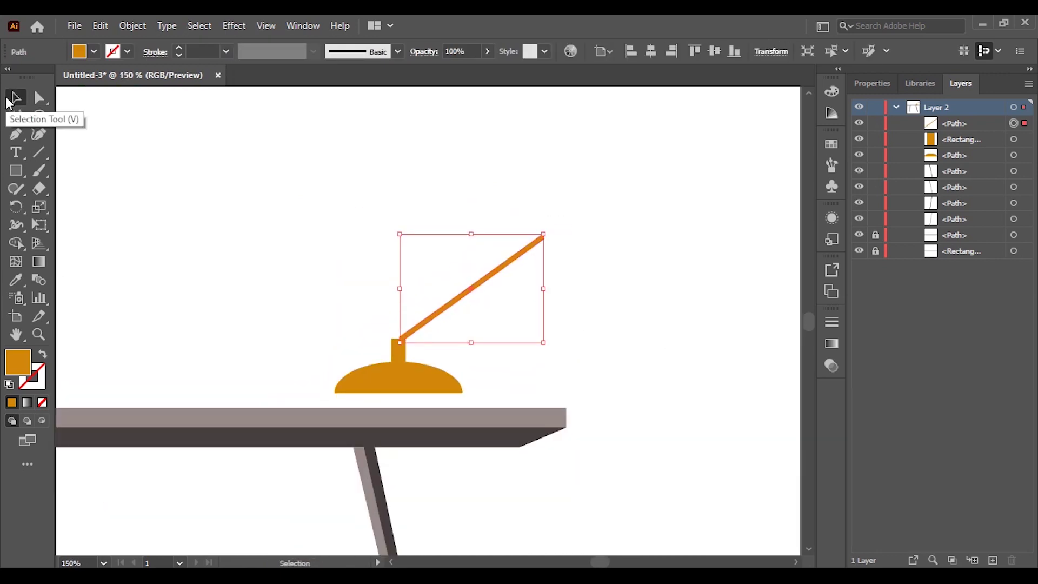
{"action": "key", "text": "ctrl+shift+a"}
Cap the arm's upper tip with a small orange circle joint
{"action": "key", "text": "a"}
{"action": "scroll", "coordinate": [495, 285], "scroll_direction": "down", "scroll_amount": 1}
{"action": "scroll", "coordinate": [524, 292], "scroll_direction": "up", "scroll_amount": 3}
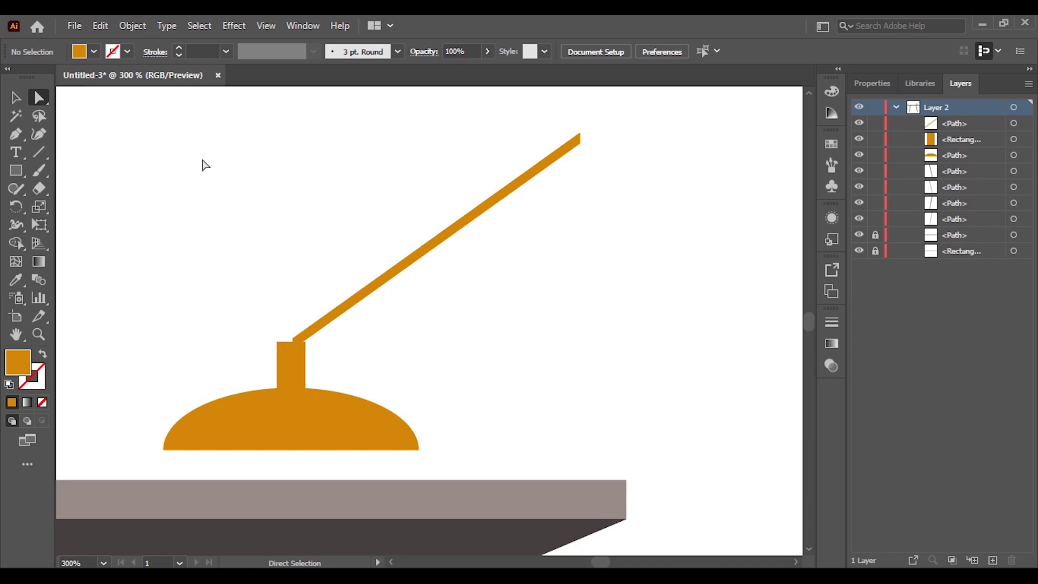
{"action": "scroll", "coordinate": [448, 264], "scroll_direction": "down", "scroll_amount": 1}
{"action": "scroll", "coordinate": [449, 264], "scroll_direction": "up", "scroll_amount": 2}
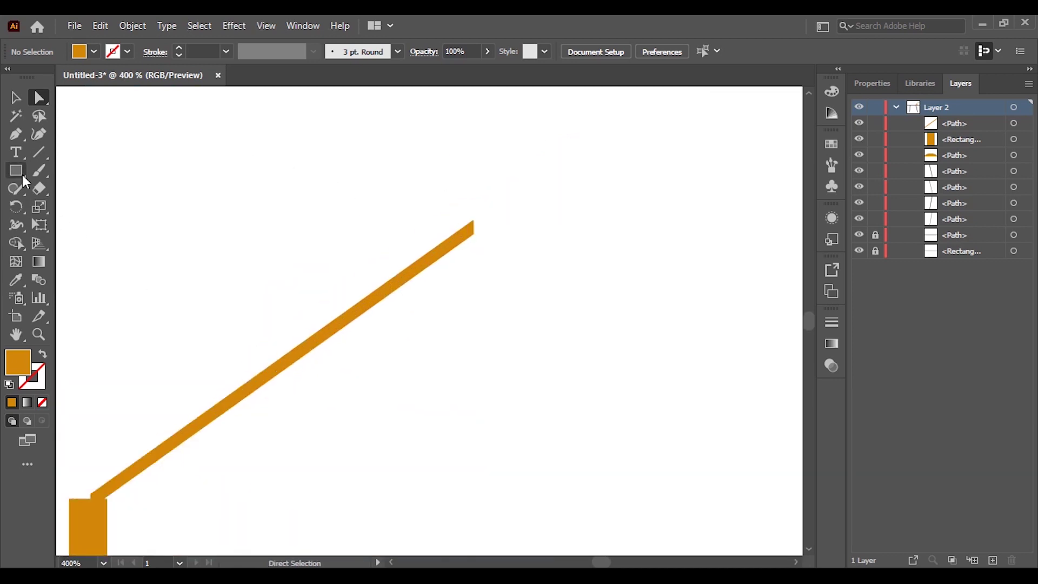
{"action": "left_click_drag", "start_coordinate": [16, 170], "coordinate": [65, 208]}
{"action": "mouse_move", "coordinate": [457, 206]}
{"action": "left_mouse_down"}
{"action": "mouse_move", "coordinate": [496, 244]}
{"action": "mouse_move", "coordinate": [479, 229]}
{"action": "left_mouse_up"}
{"action": "key", "text": "v"}
{"action": "scroll", "coordinate": [473, 221], "scroll_direction": "up", "scroll_amount": 2}
Duplicate the lamp arm, rotate the copy up to the left, and meet it to the joint
{"action": "left_click", "coordinate": [494, 269]}
{"action": "scroll", "coordinate": [494, 269], "scroll_direction": "down", "scroll_amount": 3}
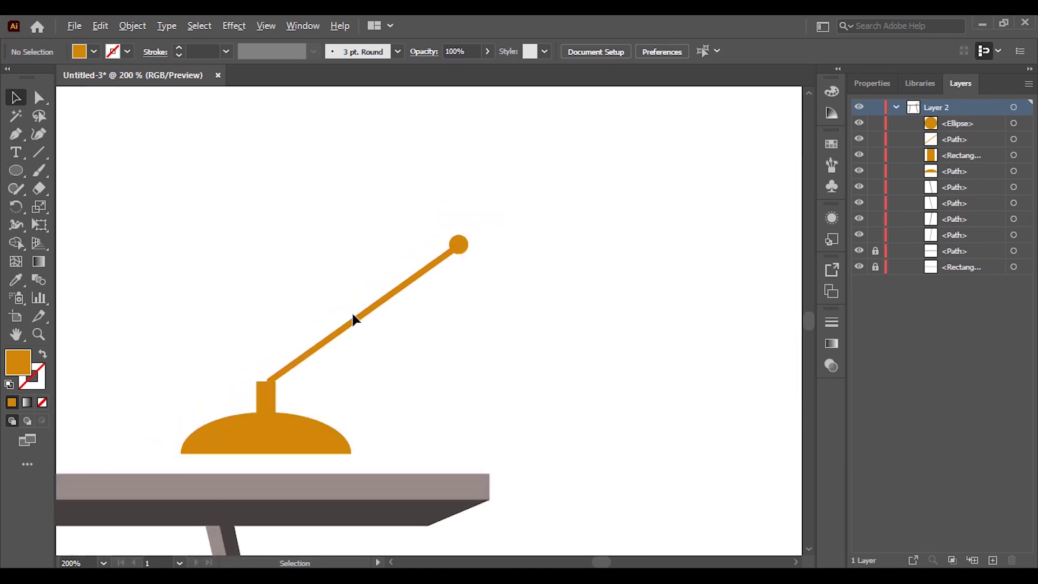
{"action": "left_click_drag", "start_coordinate": [351, 319], "coordinate": [329, 242]}
{"action": "left_click_drag", "start_coordinate": [444, 157], "coordinate": [491, 243]}
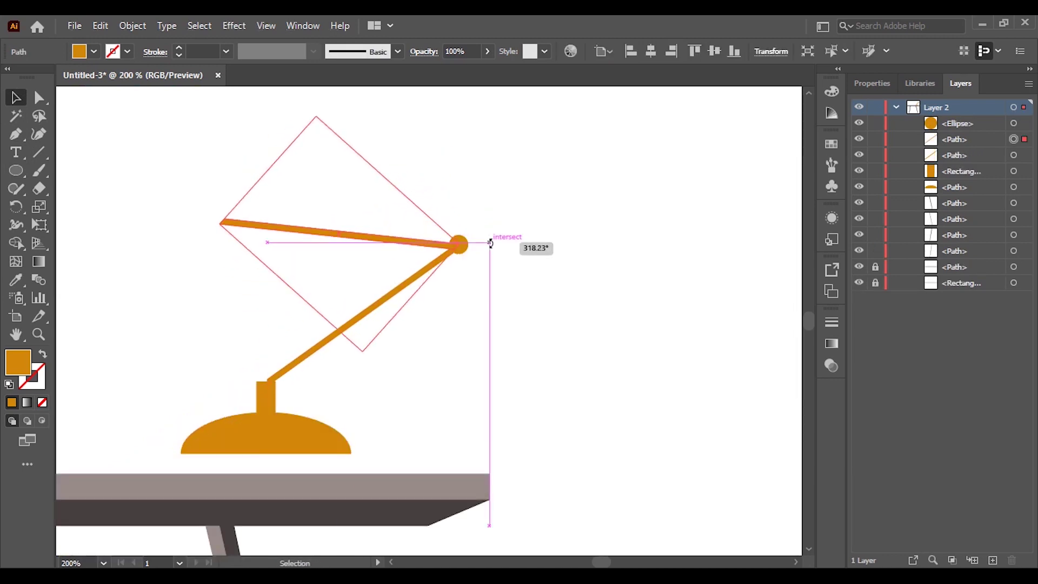
{"action": "left_click_drag", "start_coordinate": [212, 216], "coordinate": [227, 186]}
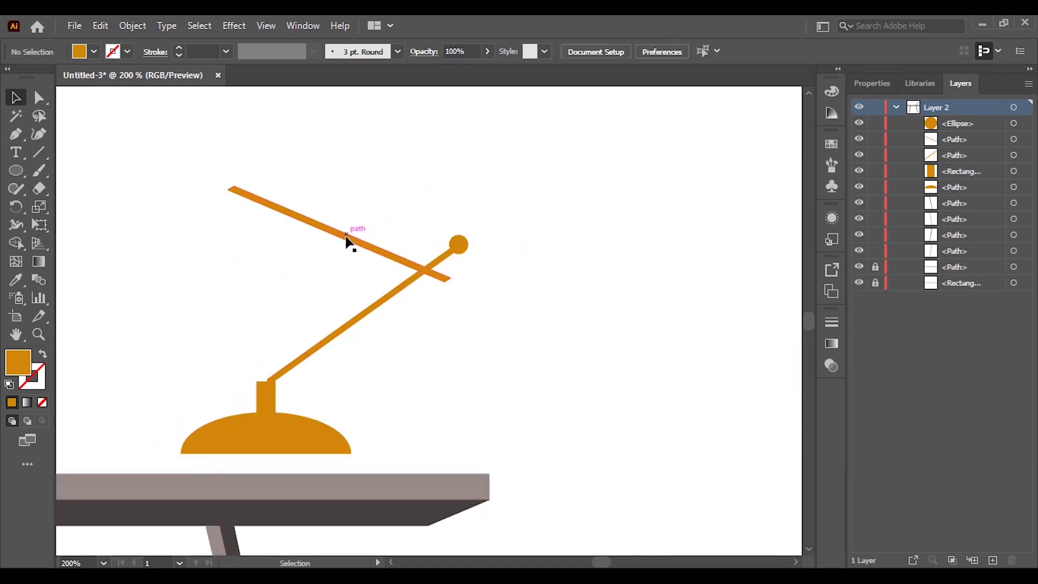
{"action": "left_click_drag", "start_coordinate": [373, 231], "coordinate": [380, 214]}
Adjust the arm anchors at the joint and at the upper arm's end
{"action": "key", "text": "ctrl+minus"}
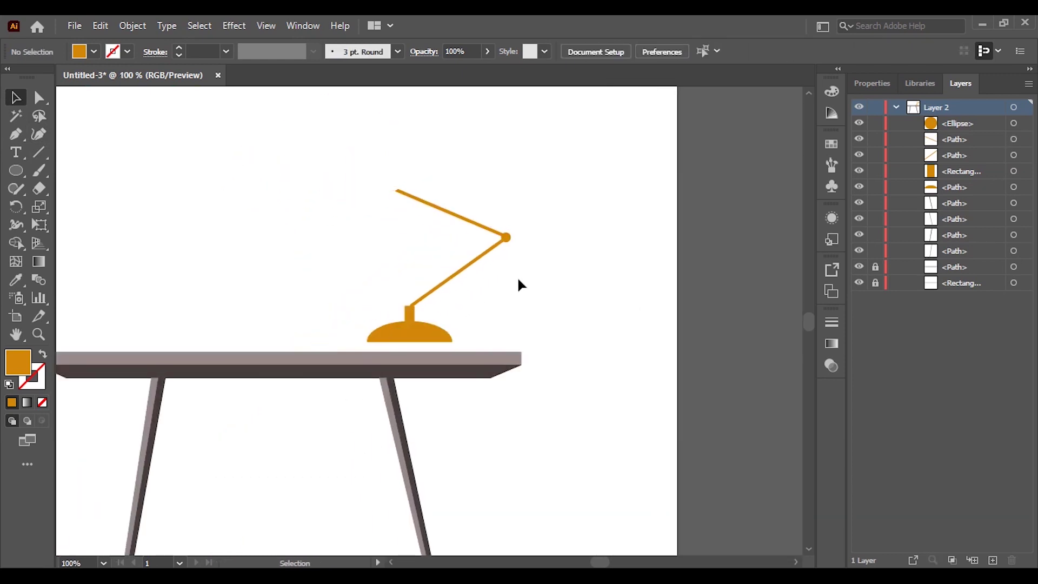
{"action": "key", "text": "ctrl+plus"}
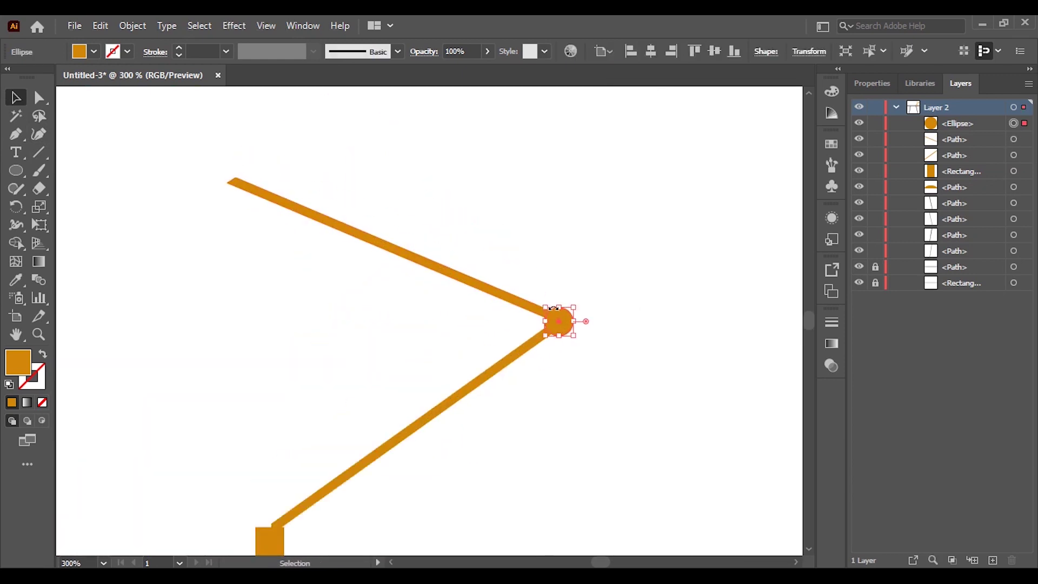
{"action": "scroll", "coordinate": [417, 371], "scroll_direction": "up", "scroll_amount": 3}
{"action": "key", "text": "a"}
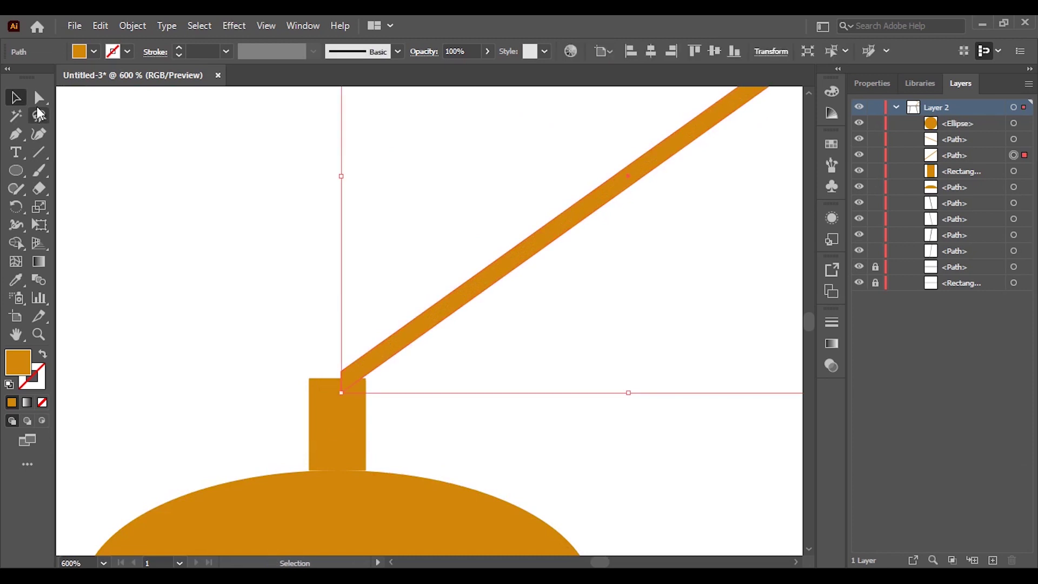
{"action": "left_click_drag", "start_coordinate": [342, 368], "coordinate": [333, 372]}
{"action": "scroll", "coordinate": [486, 371], "scroll_direction": "down", "scroll_amount": 2}
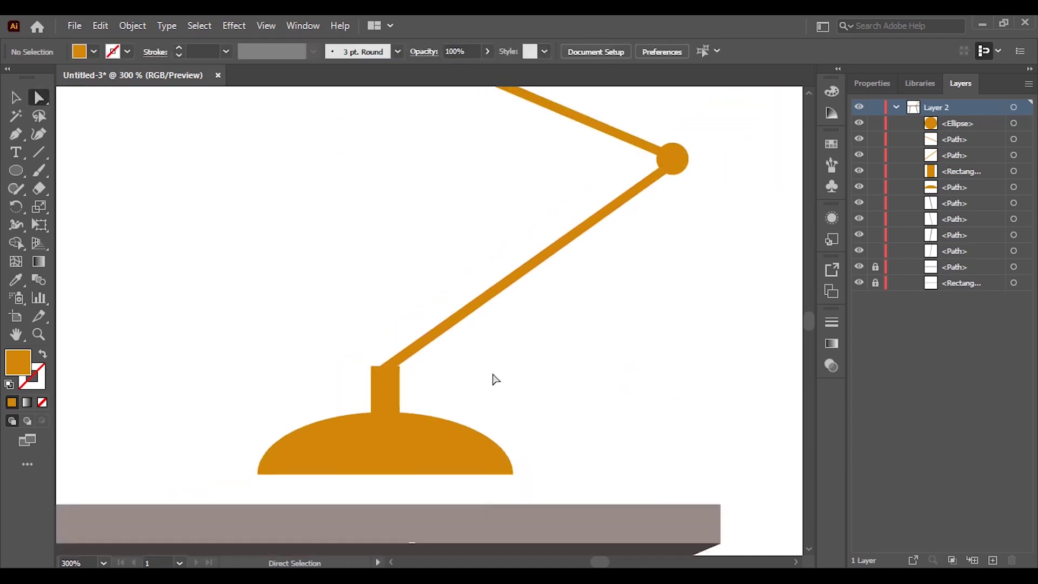
{"action": "scroll", "coordinate": [494, 378], "scroll_direction": "down", "scroll_amount": 2}
{"action": "scroll", "coordinate": [351, 189], "scroll_direction": "up", "scroll_amount": 6}
{"action": "left_click", "coordinate": [342, 183]}
{"action": "left_click_drag", "start_coordinate": [341, 183], "coordinate": [278, 162]}
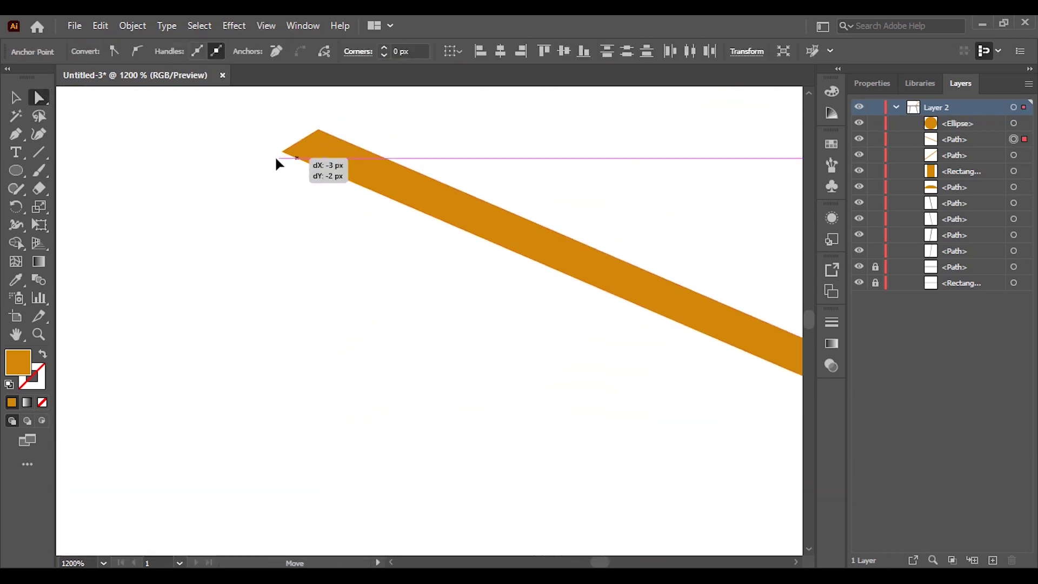
{"action": "left_click", "coordinate": [285, 212]}
Place a copy of the joint circle on the upper arm's end
{"action": "scroll", "coordinate": [285, 212], "scroll_direction": "down", "scroll_amount": 5}
{"action": "scroll", "coordinate": [421, 353], "scroll_direction": "left", "scroll_amount": 2}
{"action": "scroll", "coordinate": [432, 344], "scroll_direction": "down", "scroll_amount": 1}
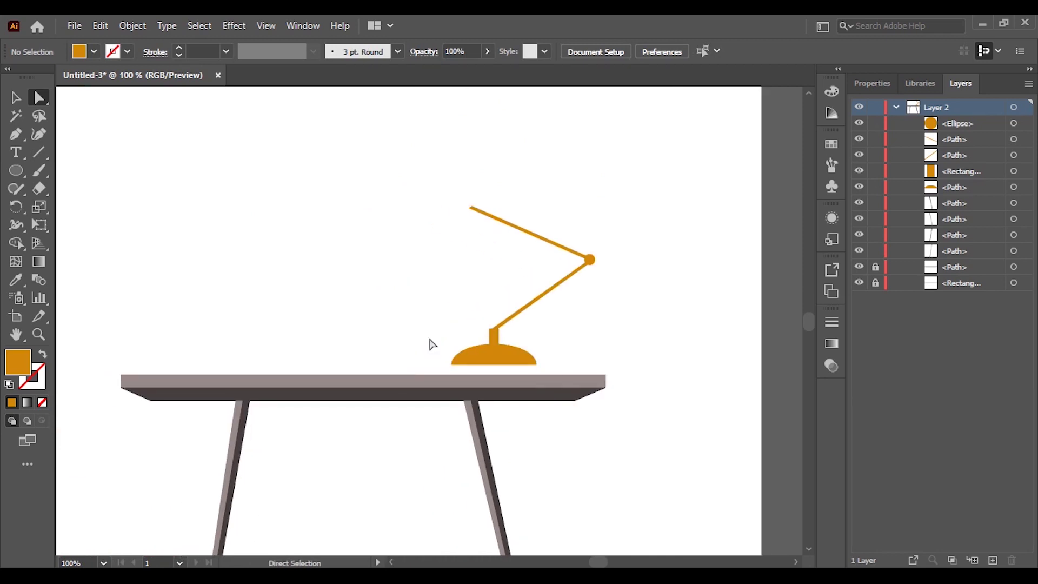
{"action": "scroll", "coordinate": [592, 259], "scroll_direction": "up", "scroll_amount": 2}
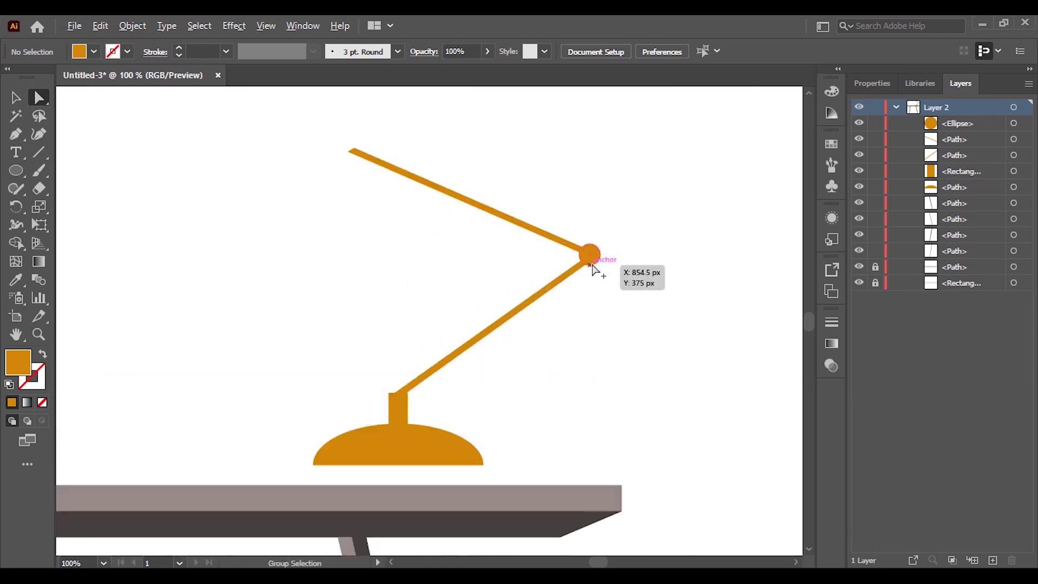
{"action": "scroll", "coordinate": [588, 254], "scroll_direction": "up", "scroll_amount": 1}
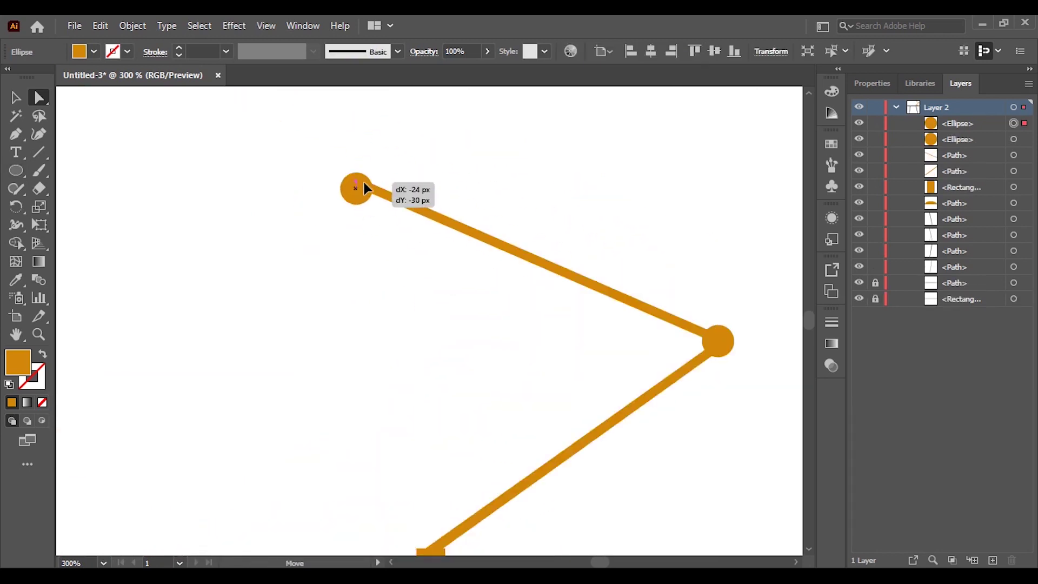
{"action": "left_click_drag", "start_coordinate": [344, 195], "coordinate": [362, 181]}
{"action": "scroll", "coordinate": [410, 294], "scroll_direction": "down", "scroll_amount": 2}
{"action": "scroll", "coordinate": [409, 294], "scroll_direction": "up", "scroll_amount": 1}
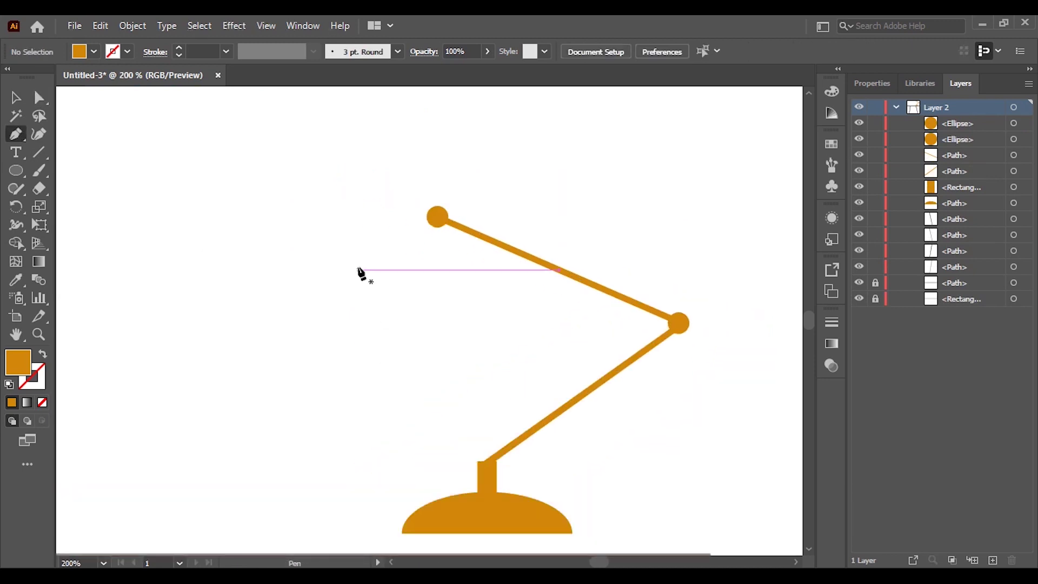
Sketch a first lampshade outline with the Pen, then discard it
{"action": "left_click", "coordinate": [368, 244]}
{"action": "left_click", "coordinate": [432, 279]}
{"action": "left_click", "coordinate": [432, 280]}
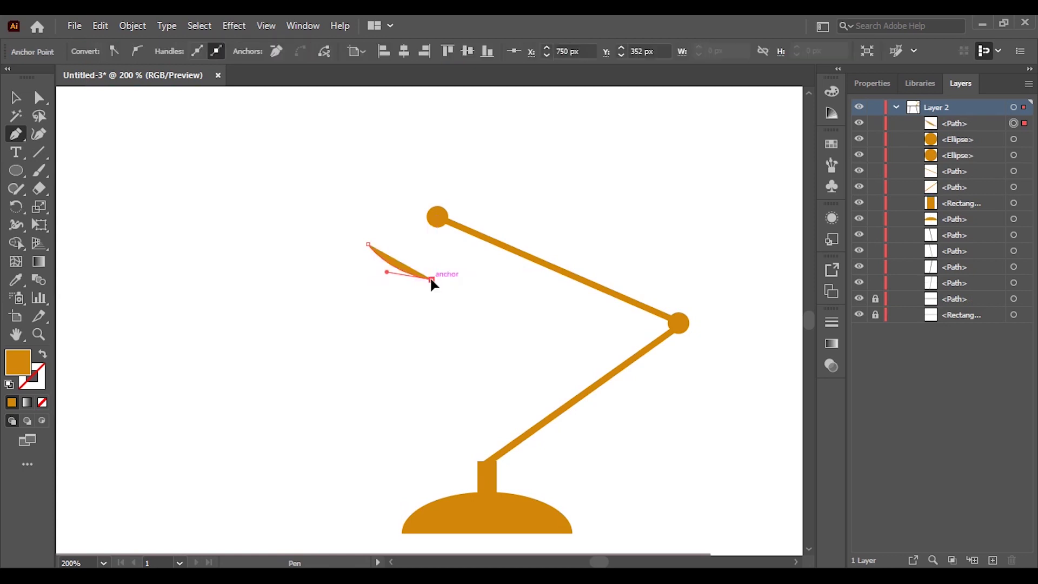
{"action": "left_click", "coordinate": [447, 236]}
{"action": "key", "text": "v"}
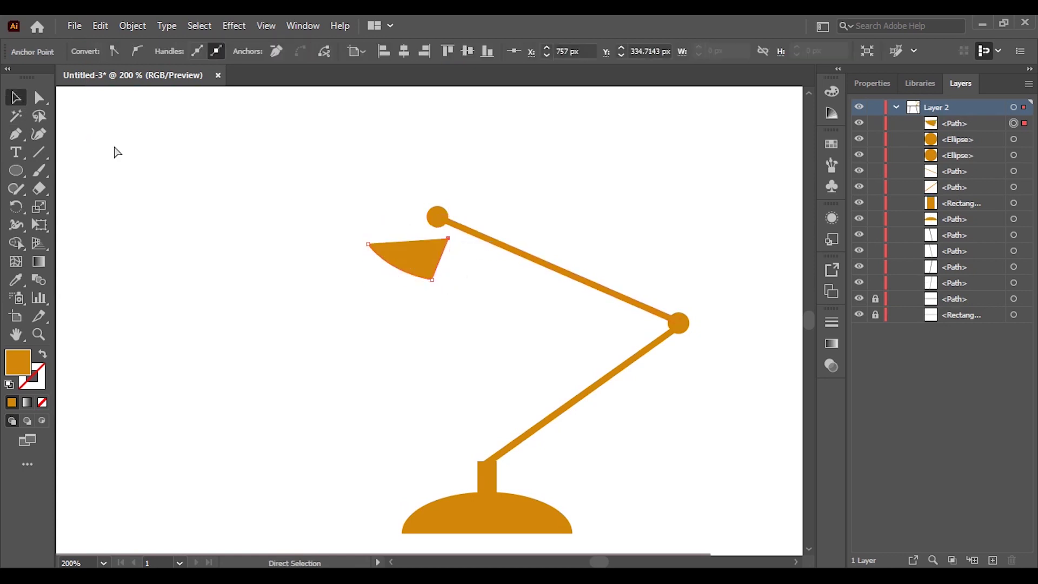
{"action": "key", "text": "p"}
Draw a closed, curved lampshade outline with the Pen tool
{"action": "left_click", "coordinate": [195, 278]}
{"action": "left_click_drag", "start_coordinate": [248, 312], "coordinate": [293, 325]}
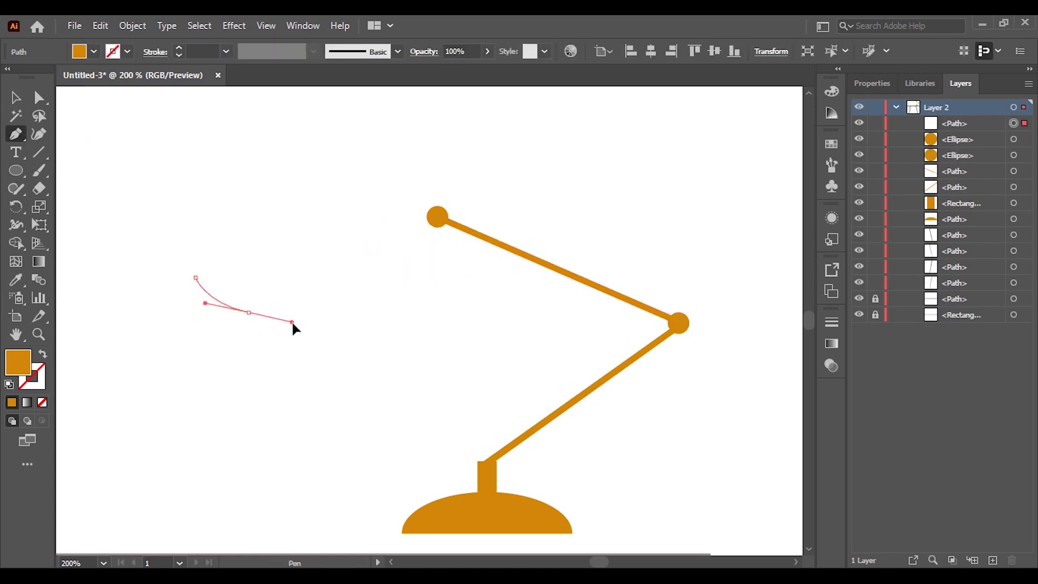
{"action": "left_click_drag", "start_coordinate": [267, 277], "coordinate": [275, 270]}
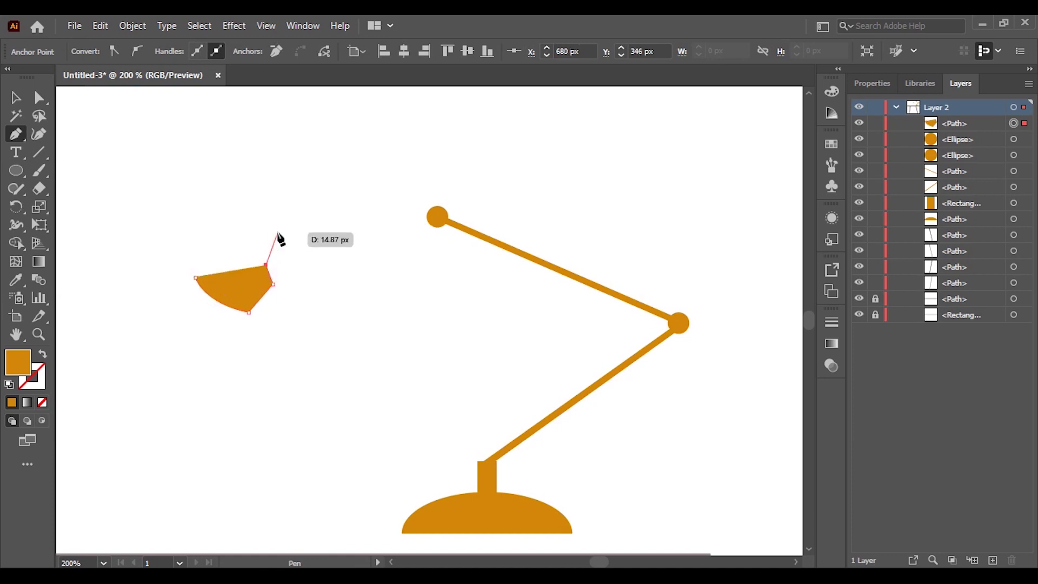
{"action": "left_click_drag", "start_coordinate": [278, 231], "coordinate": [266, 227]}
{"action": "left_click", "coordinate": [217, 243]}
{"action": "mouse_move", "coordinate": [199, 268]}
{"action": "left_mouse_down"}
{"action": "mouse_move", "coordinate": [285, 294]}
{"action": "mouse_move", "coordinate": [223, 299]}
{"action": "left_mouse_up"}
{"action": "left_click", "coordinate": [203, 303]}
{"action": "key", "text": "v"}
Tweak the shade's upper-right anchor and move the shade onto the arm's top joint
{"action": "key", "text": "a"}
{"action": "left_click", "coordinate": [75, 171]}
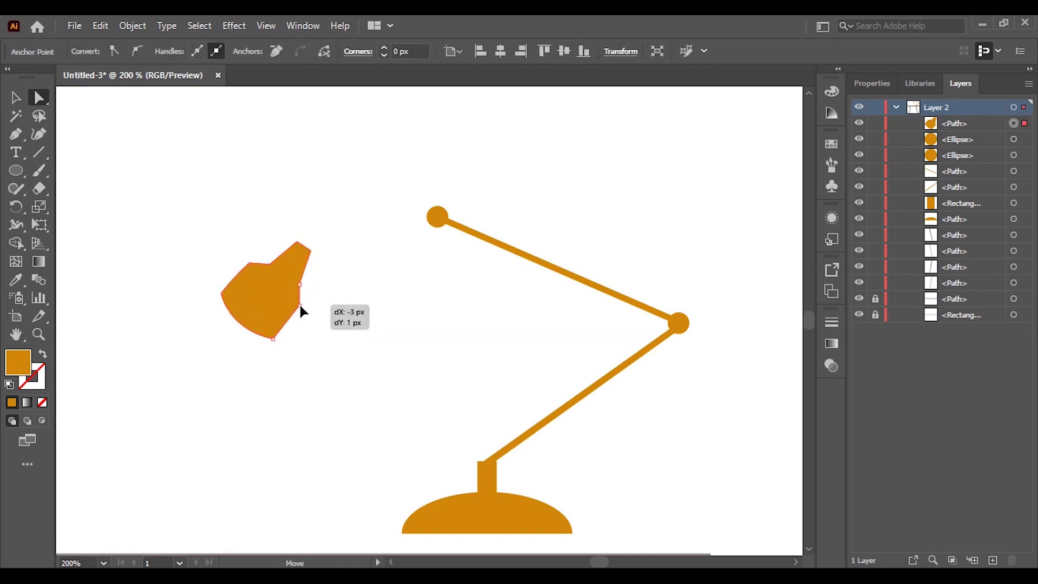
{"action": "mouse_move", "coordinate": [299, 302]}
{"action": "left_mouse_down"}
{"action": "mouse_move", "coordinate": [290, 285]}
{"action": "mouse_move", "coordinate": [299, 300]}
{"action": "left_mouse_up"}
{"action": "left_click", "coordinate": [303, 273]}
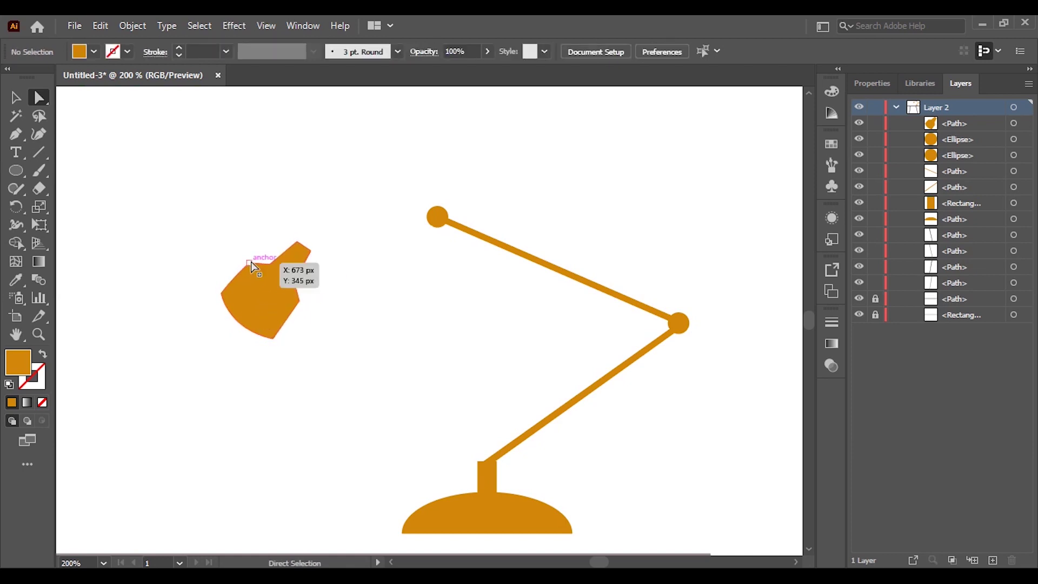
{"action": "key", "text": "v"}
{"action": "left_click_drag", "start_coordinate": [272, 292], "coordinate": [379, 261]}
Zoom in and adjust the lampshade's neck and left-curve anchors
{"action": "left_click", "coordinate": [420, 340]}
{"action": "scroll", "coordinate": [466, 372], "scroll_direction": "down", "scroll_amount": 4}
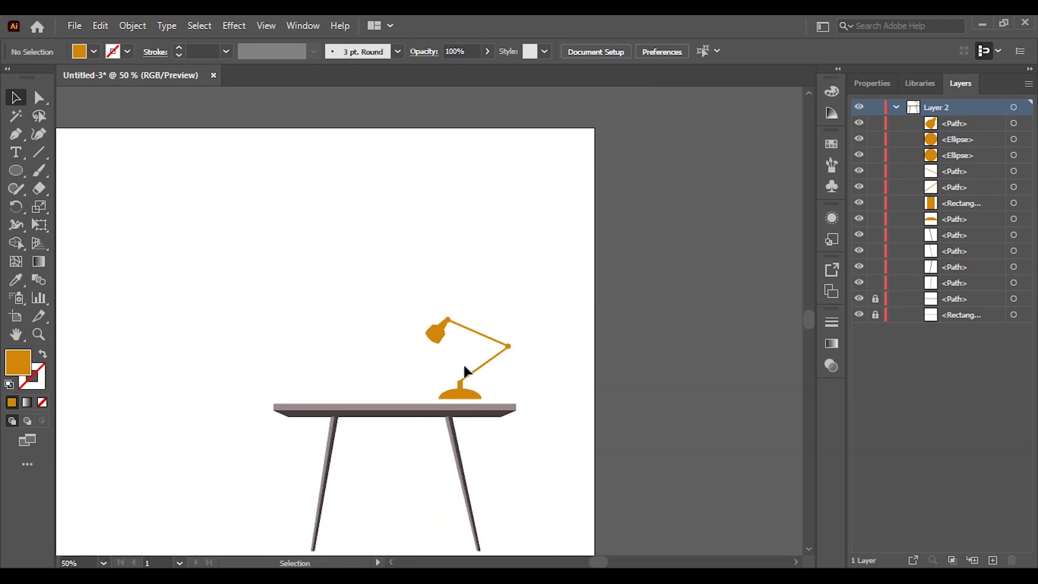
{"action": "scroll", "coordinate": [438, 332], "scroll_direction": "up", "scroll_amount": 2}
{"action": "left_click", "coordinate": [436, 237]}
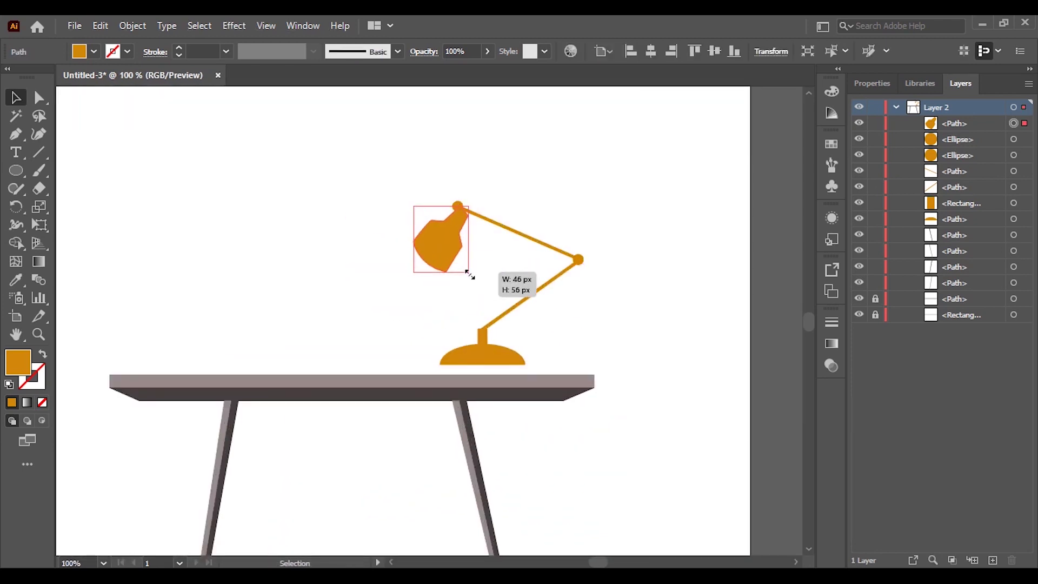
{"action": "scroll", "coordinate": [470, 258], "scroll_direction": "up", "scroll_amount": 2}
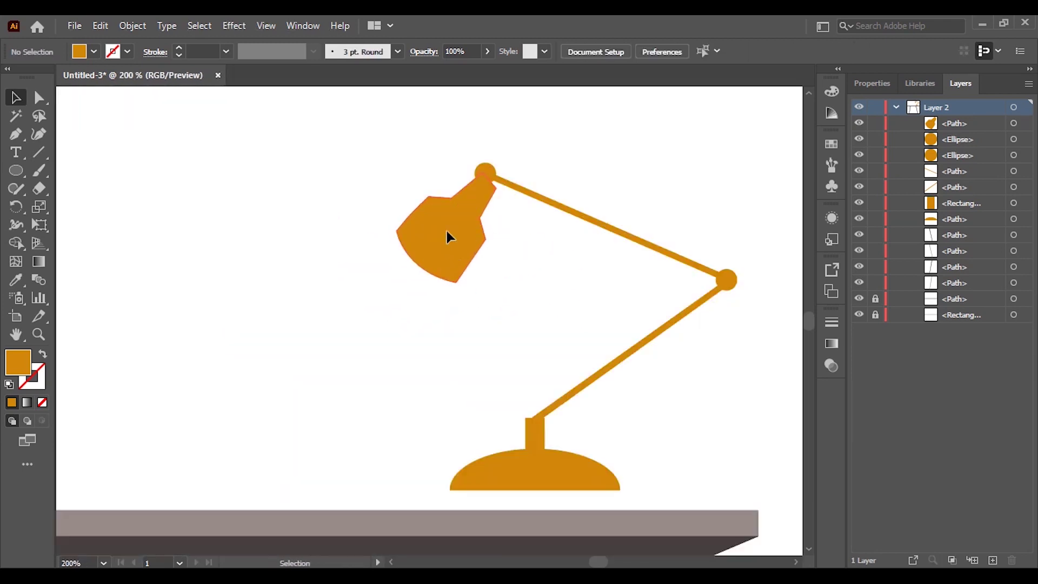
{"action": "left_click", "coordinate": [448, 234]}
{"action": "key", "text": "ctrl+equal"}
{"action": "key", "text": "ctrl+equal"}
{"action": "key", "text": "a"}
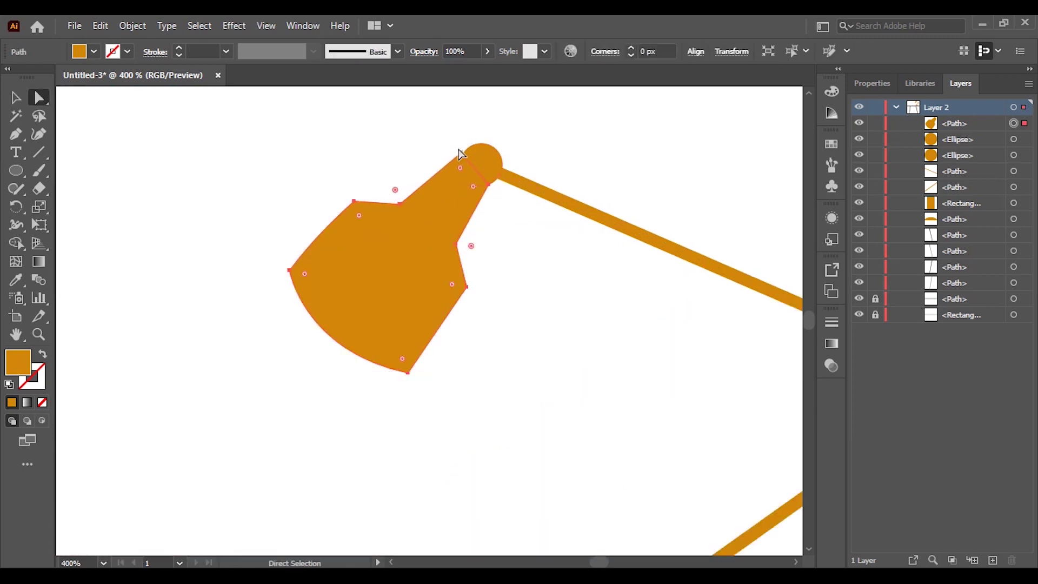
{"action": "left_click", "coordinate": [485, 181]}
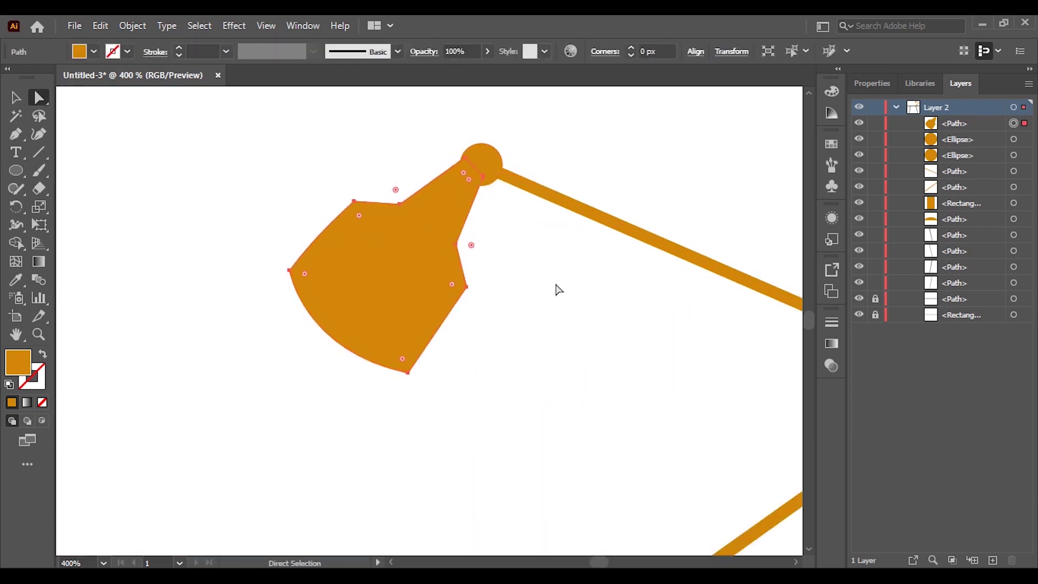
{"action": "left_click_drag", "start_coordinate": [288, 274], "coordinate": [287, 279]}
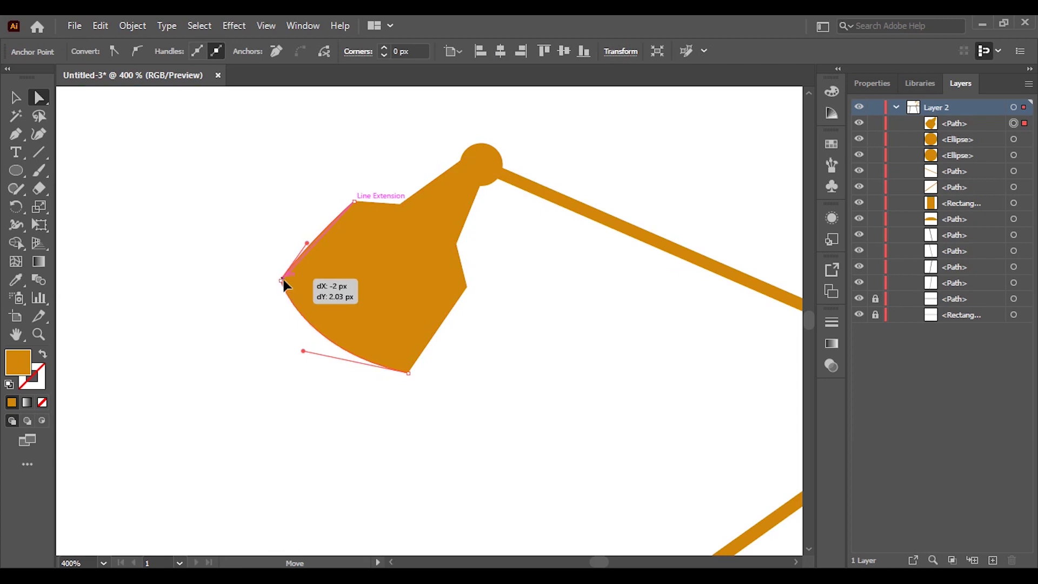
Reposition the elbow joint and draw a large rectangle over the artboard's upper left
{"action": "scroll", "coordinate": [530, 338], "scroll_direction": "down", "scroll_amount": 3}
{"action": "scroll", "coordinate": [529, 347], "scroll_direction": "down", "scroll_amount": 1}
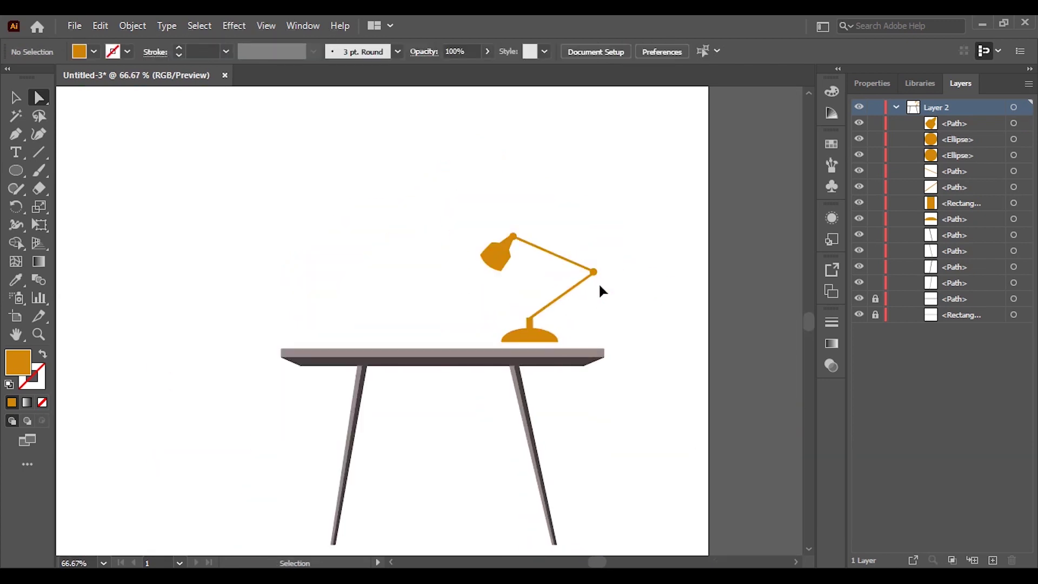
{"action": "scroll", "coordinate": [600, 290], "scroll_direction": "up", "scroll_amount": 2}
{"action": "left_click_drag", "start_coordinate": [567, 237], "coordinate": [599, 274]}
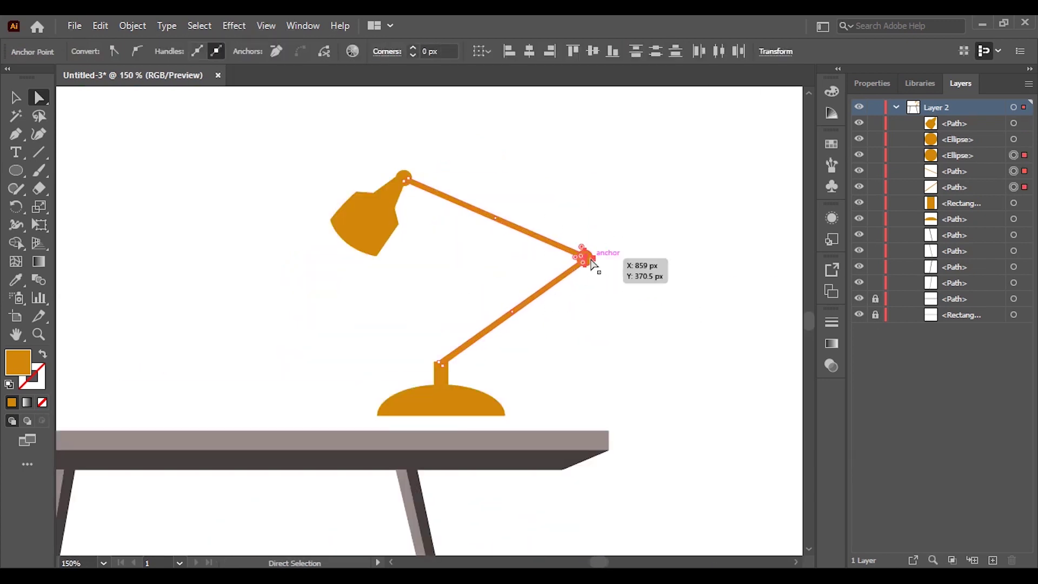
{"action": "left_click_drag", "start_coordinate": [592, 265], "coordinate": [558, 250]}
{"action": "left_click", "coordinate": [602, 326]}
{"action": "scroll", "coordinate": [602, 324], "scroll_direction": "down", "scroll_amount": 2}
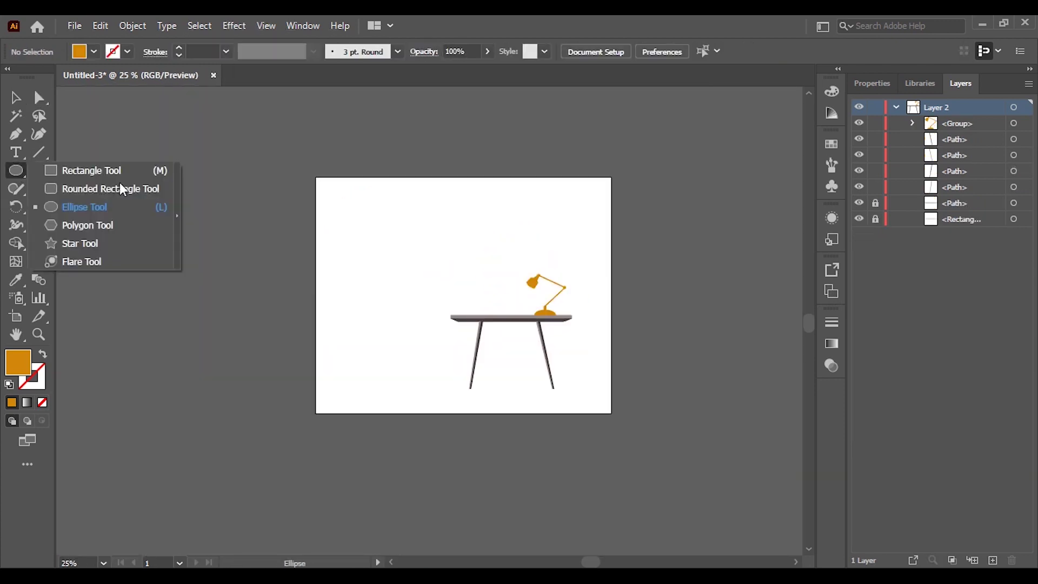
{"action": "left_click", "coordinate": [92, 169]}
{"action": "mouse_move", "coordinate": [317, 178]}
{"action": "left_mouse_down"}
{"action": "mouse_move", "coordinate": [552, 381]}
{"action": "mouse_move", "coordinate": [566, 414]}
{"action": "mouse_move", "coordinate": [568, 195]}
{"action": "left_mouse_up"}
Recolour the triangle wall shape a light pink
{"action": "key", "text": "a"}
{"action": "double_click", "coordinate": [18, 362]}
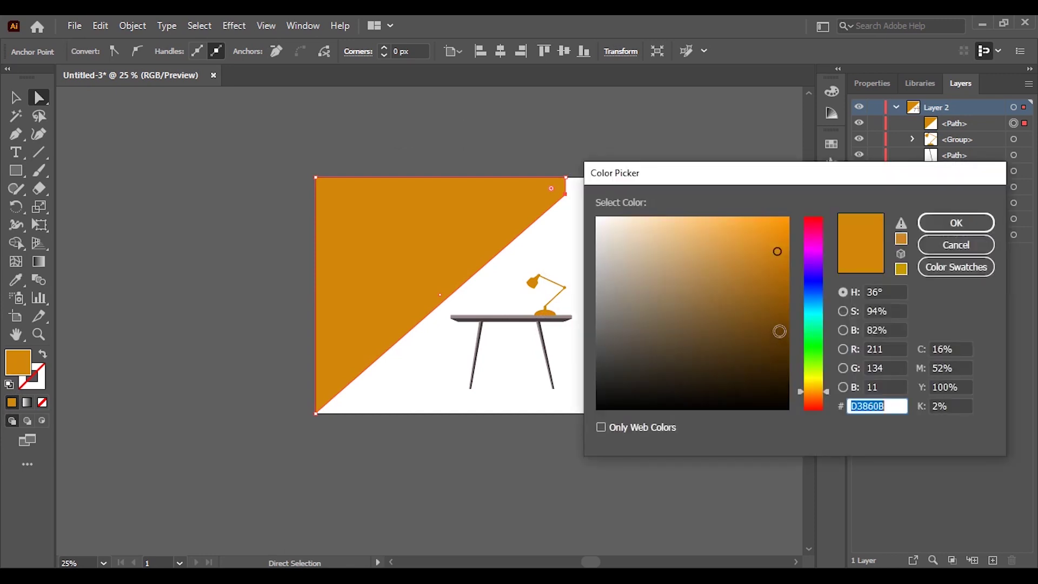
{"action": "left_click", "coordinate": [813, 248]}
{"action": "left_click", "coordinate": [626, 225]}
{"action": "left_click", "coordinate": [955, 223]}
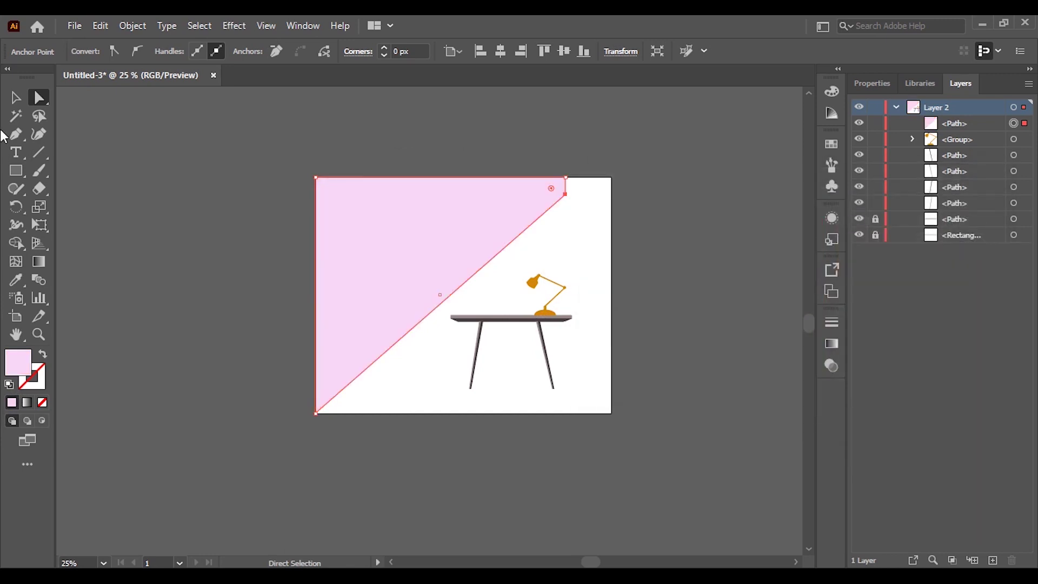
{"action": "key", "text": "v"}
{"action": "left_click", "coordinate": [428, 267]}
{"action": "double_click", "coordinate": [18, 362]}
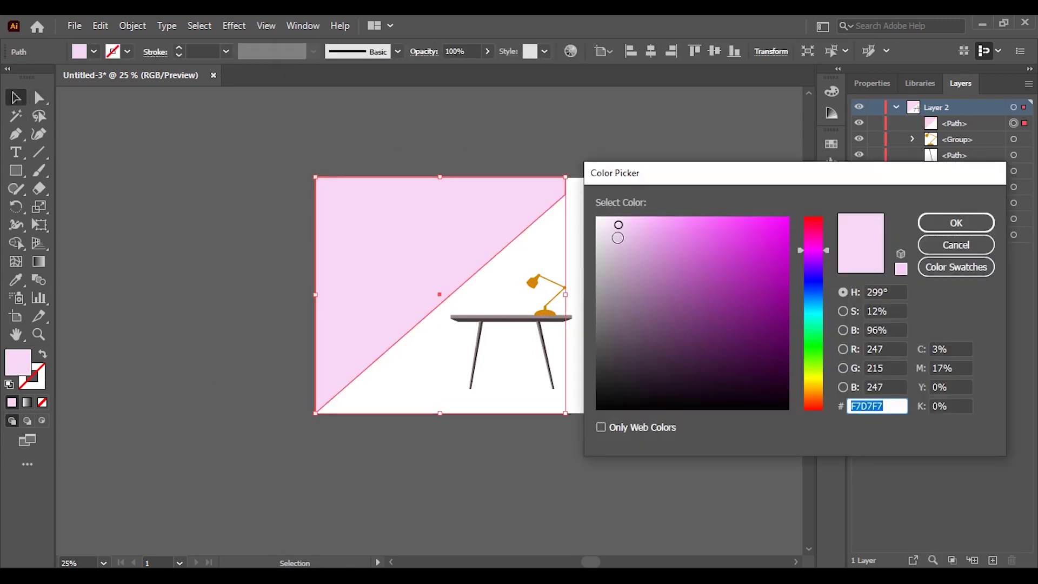
{"action": "left_click", "coordinate": [616, 239]}
{"action": "left_click", "coordinate": [954, 220]}
Add a light peach floor strip along the artboard bottom
{"action": "key", "text": "ctrl+plus"}
{"action": "key", "text": "m"}
{"action": "mouse_move", "coordinate": [325, 459]}
{"action": "left_mouse_down"}
{"action": "mouse_move", "coordinate": [741, 505]}
{"action": "mouse_move", "coordinate": [719, 492]}
{"action": "left_mouse_up"}
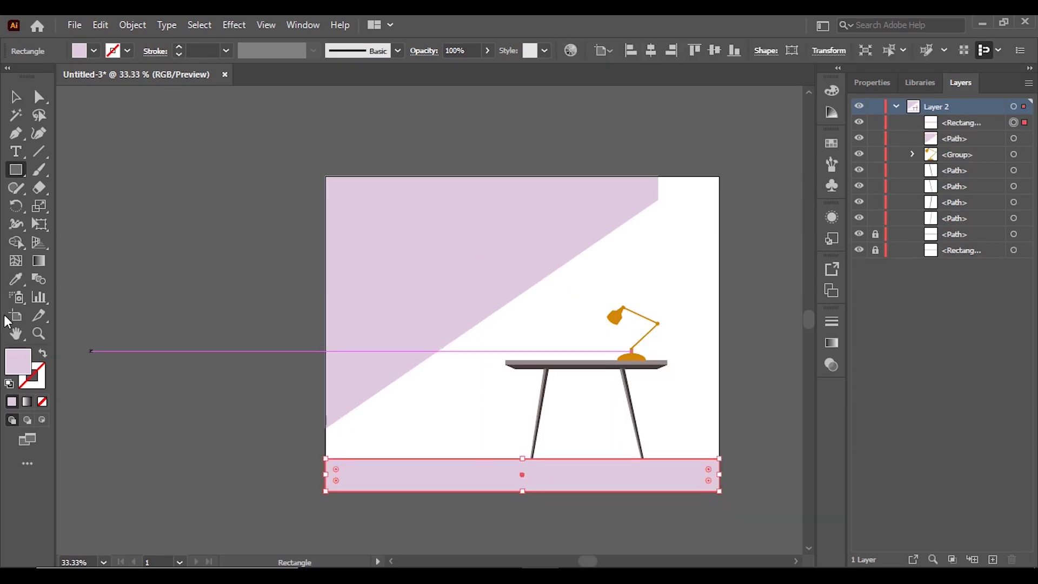
{"action": "double_click", "coordinate": [18, 362]}
{"action": "left_click_drag", "start_coordinate": [820, 330], "coordinate": [816, 393]}
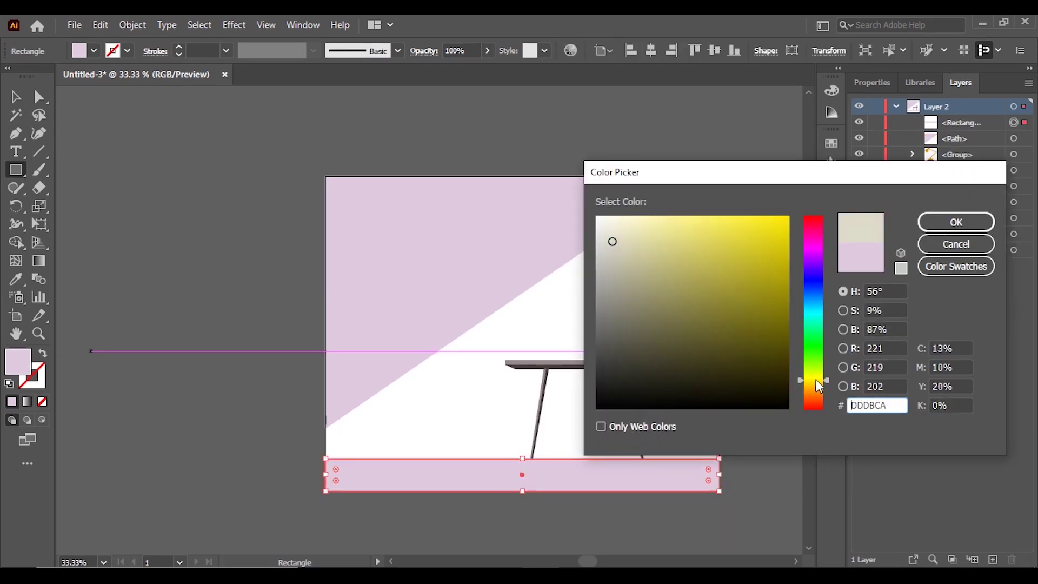
{"action": "left_click", "coordinate": [669, 235]}
{"action": "left_click", "coordinate": [956, 222]}
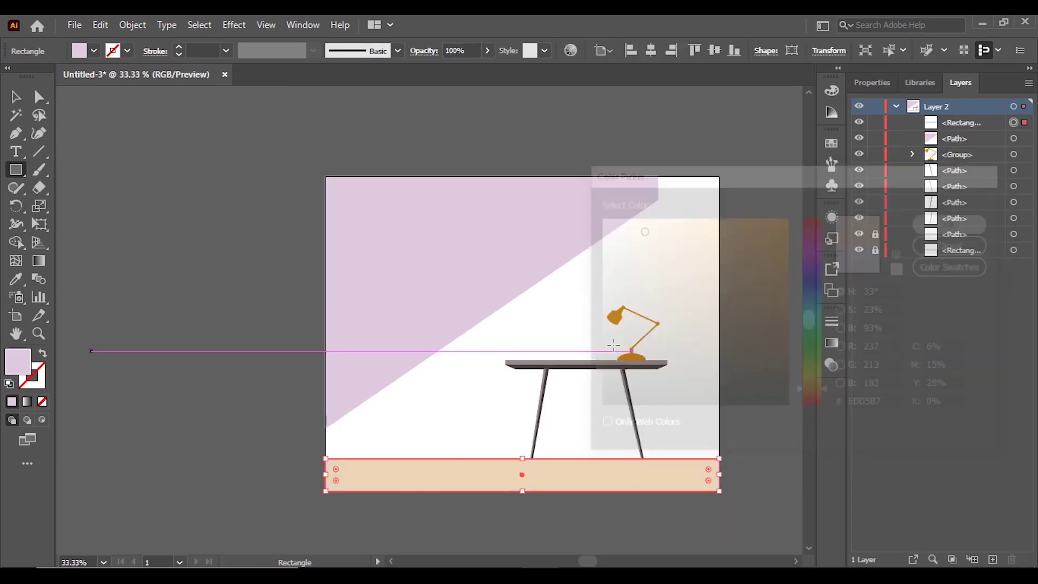
{"action": "key", "text": "v"}
{"action": "left_click", "coordinate": [516, 494]}
Stretch the triangle's top corner to the artboard edge and draw a thin rounded bar off-artboard
{"action": "left_click_drag", "start_coordinate": [539, 238], "coordinate": [535, 234]}
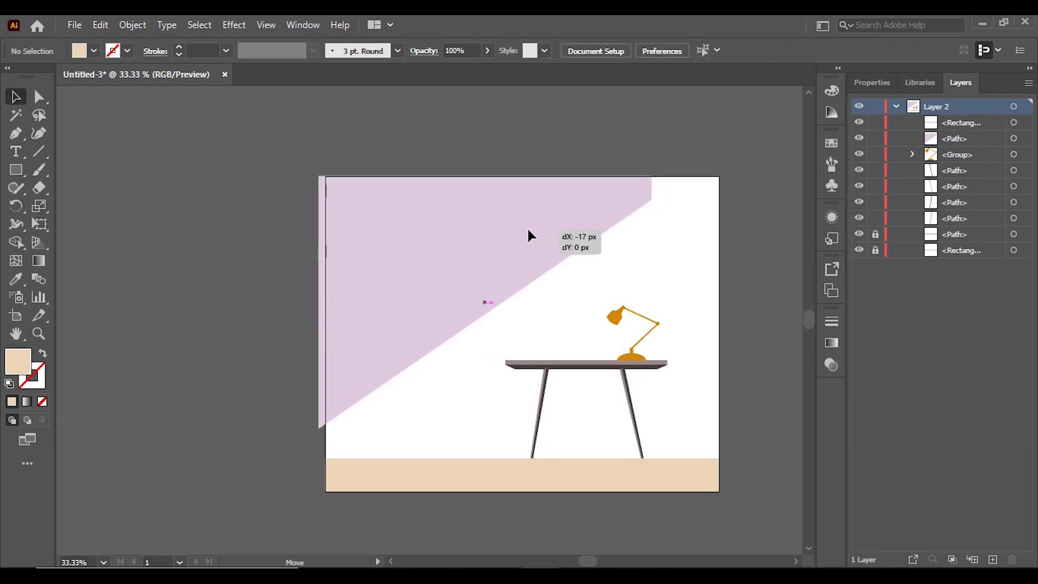
{"action": "key", "text": "a"}
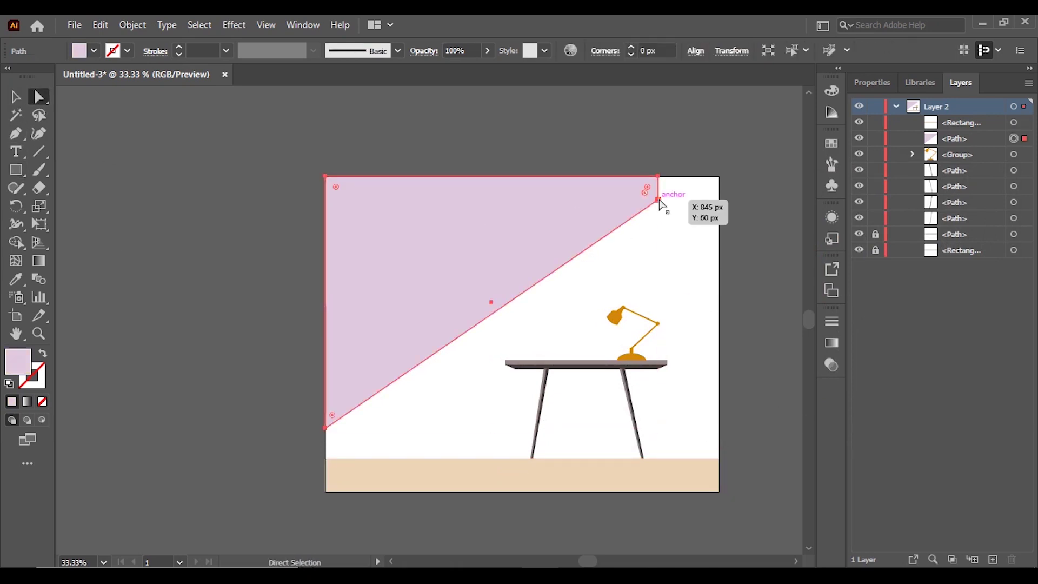
{"action": "left_click_drag", "start_coordinate": [659, 200], "coordinate": [690, 176]}
{"action": "left_click", "coordinate": [766, 252]}
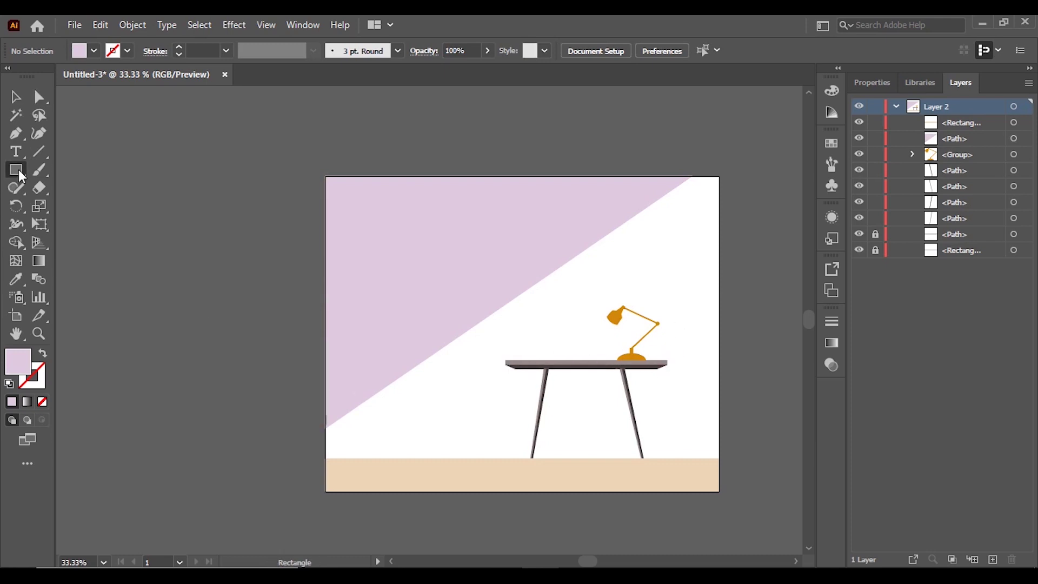
{"action": "left_click_drag", "start_coordinate": [19, 172], "coordinate": [65, 186]}
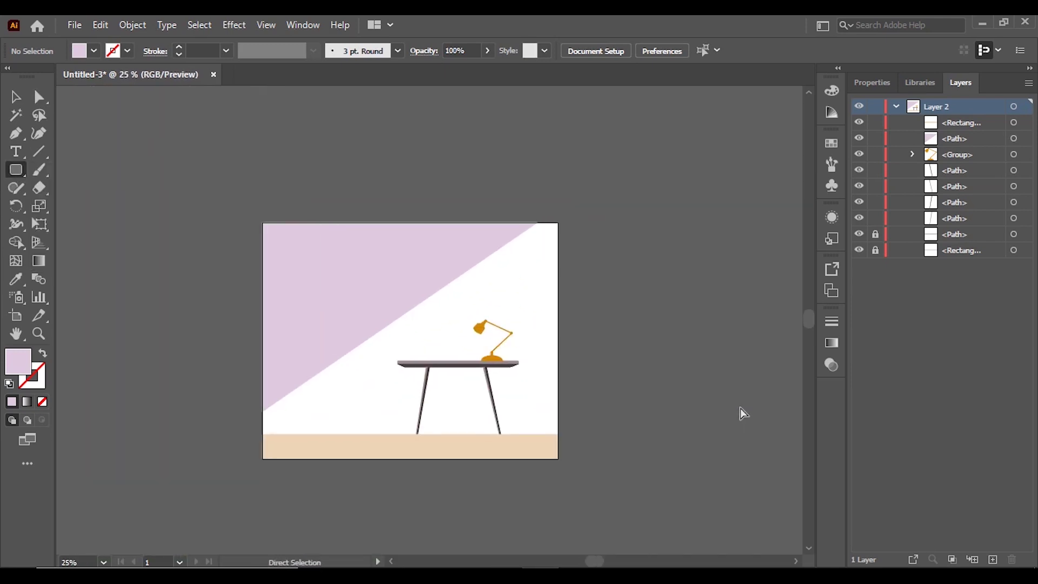
{"action": "mouse_move", "coordinate": [587, 355]}
{"action": "left_mouse_down"}
{"action": "mouse_move", "coordinate": [708, 367]}
{"action": "mouse_move", "coordinate": [696, 362]}
{"action": "left_mouse_up"}
Give the rounded bar the desk's dark colour with the eyedropper
{"action": "left_click", "coordinate": [688, 425], "text": "ctrl"}
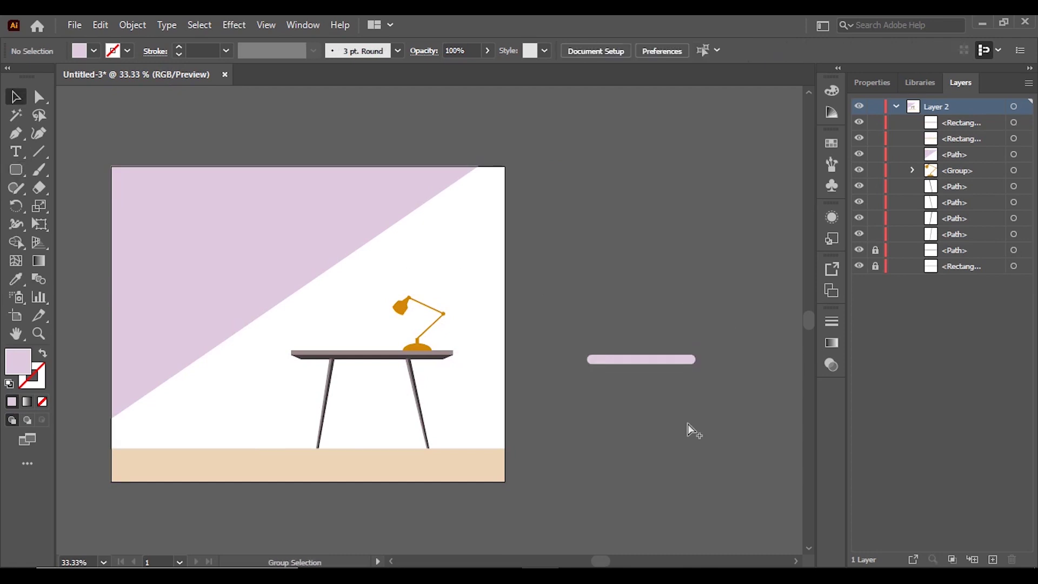
{"action": "double_click", "coordinate": [623, 366]}
{"action": "key", "text": "Escape"}
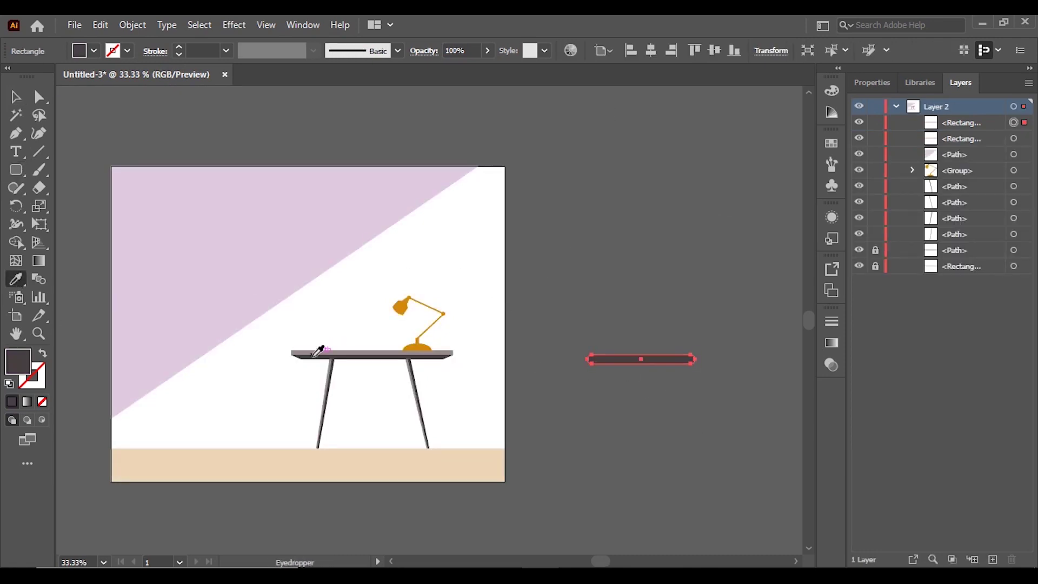
{"action": "left_click", "coordinate": [719, 404], "text": "ctrl"}
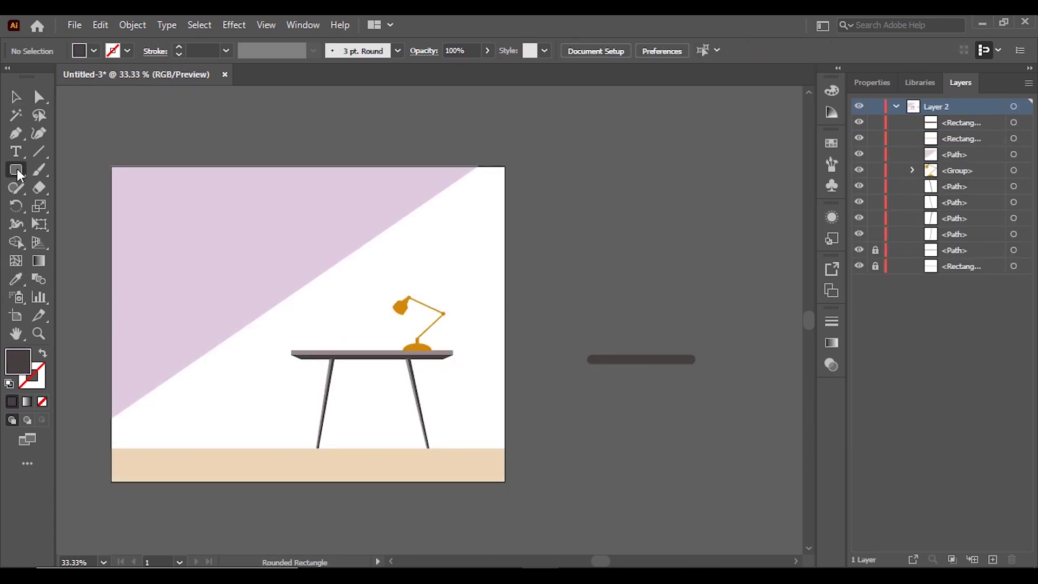
Draw a tall thin rectangle leg below the seat and taper its bottom
{"action": "left_click_drag", "start_coordinate": [20, 173], "coordinate": [59, 170]}
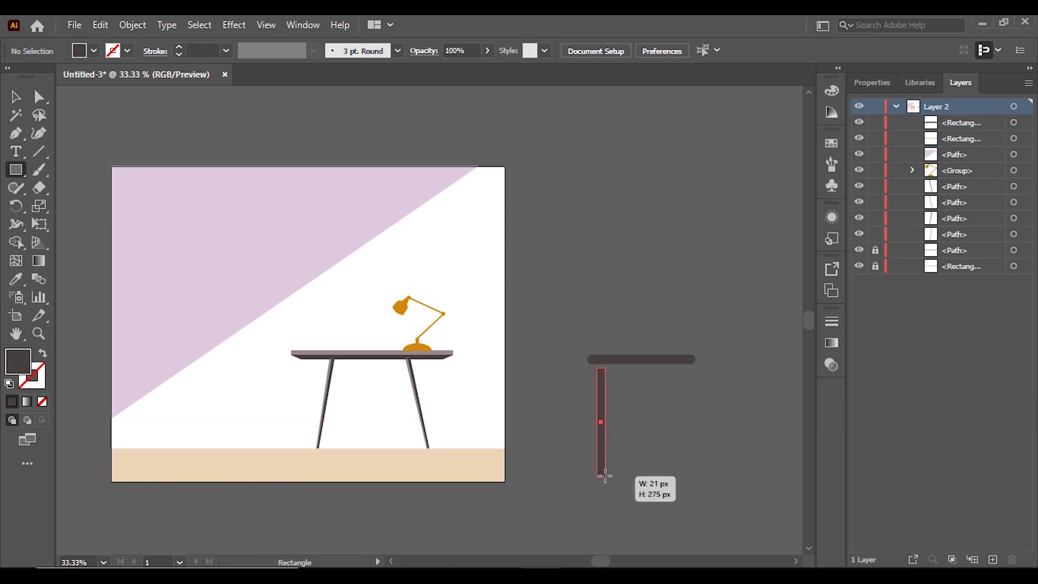
{"action": "left_click_drag", "start_coordinate": [605, 476], "coordinate": [605, 476]}
{"action": "key", "text": "a"}
{"action": "scroll", "coordinate": [583, 454], "scroll_direction": "up", "scroll_amount": 2}
{"action": "scroll", "coordinate": [571, 459], "scroll_direction": "up", "scroll_amount": 3}
{"action": "left_click_drag", "start_coordinate": [602, 543], "coordinate": [597, 543]}
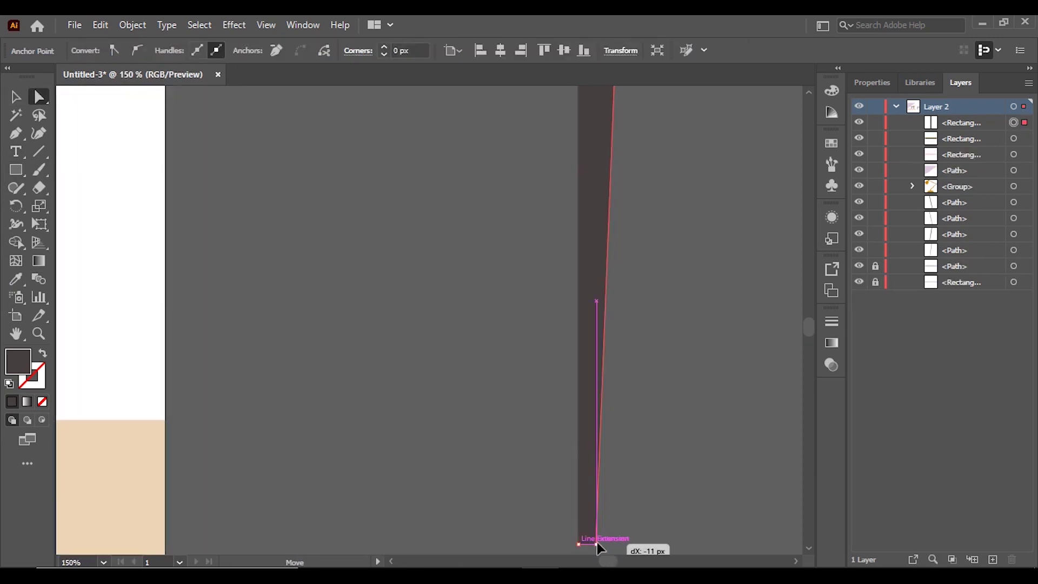
{"action": "key", "text": "ctrl+minus"}
{"action": "key", "text": "ctrl+minus"}
Tilt the leg so it splays and fit it under the seat's left end
{"action": "left_click", "coordinate": [631, 254]}
{"action": "key", "text": "v"}
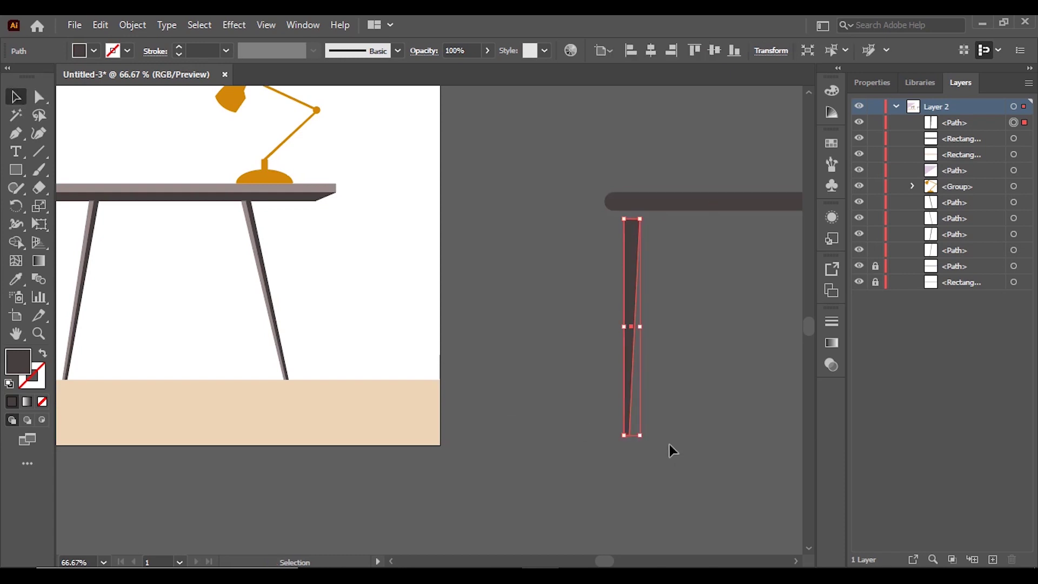
{"action": "left_click_drag", "start_coordinate": [645, 441], "coordinate": [636, 440]}
{"action": "left_click_drag", "start_coordinate": [637, 218], "coordinate": [615, 251]}
{"action": "scroll", "coordinate": [686, 306], "scroll_direction": "down", "scroll_amount": 3}
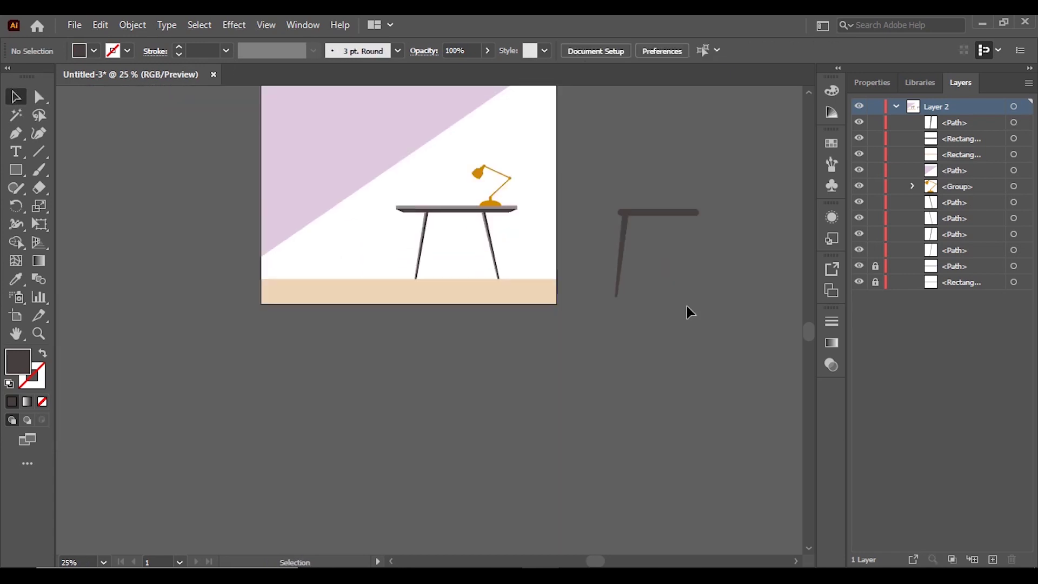
{"action": "scroll", "coordinate": [479, 301], "scroll_direction": "up", "scroll_amount": 3}
{"action": "left_click", "coordinate": [539, 304]}
{"action": "scroll", "coordinate": [508, 292], "scroll_direction": "up", "scroll_amount": 5}
{"action": "key", "text": "a"}
{"action": "left_click", "coordinate": [498, 354]}
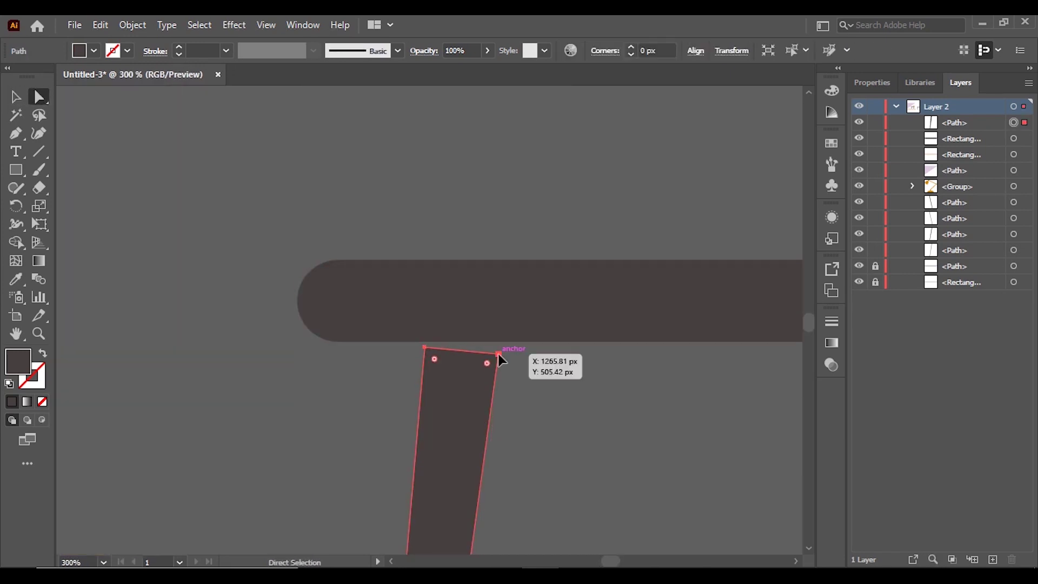
{"action": "scroll", "coordinate": [629, 440], "scroll_direction": "down", "scroll_amount": 6}
{"action": "scroll", "coordinate": [627, 439], "scroll_direction": "up", "scroll_amount": 1}
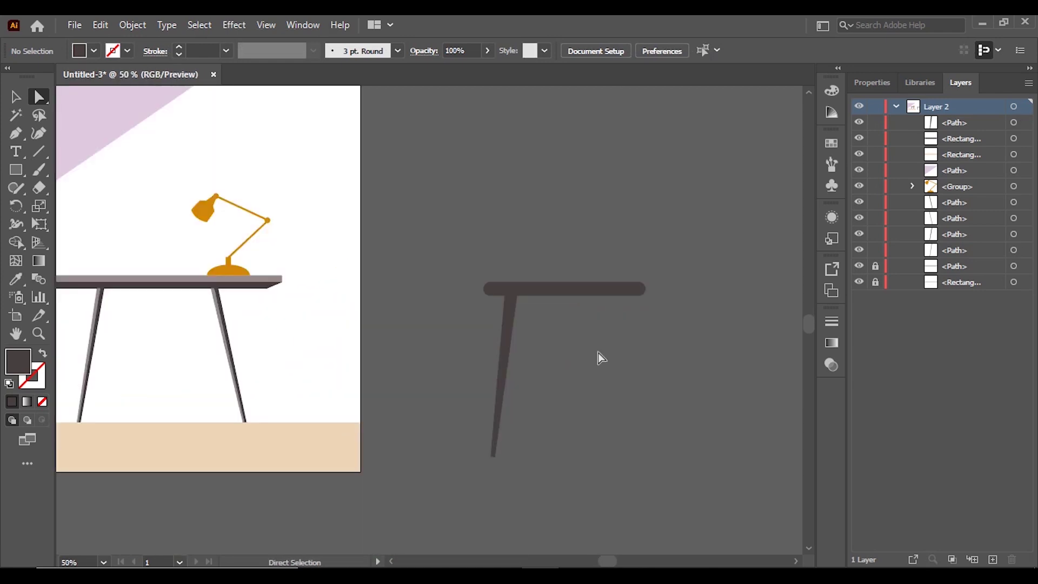
Copy the leg to the right, reflect it vertically, and start a horizontal guide
{"action": "left_click_drag", "start_coordinate": [511, 331], "coordinate": [619, 331]}
{"action": "right_click", "coordinate": [615, 346]}
{"action": "mouse_move", "coordinate": [662, 473]}
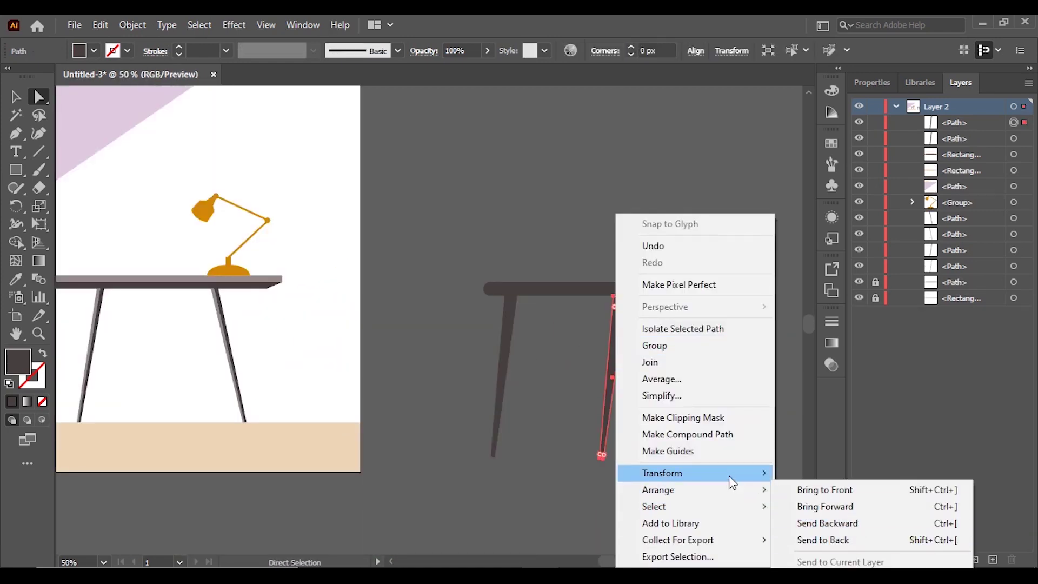
{"action": "left_click", "coordinate": [813, 395]}
{"action": "left_click", "coordinate": [525, 393]}
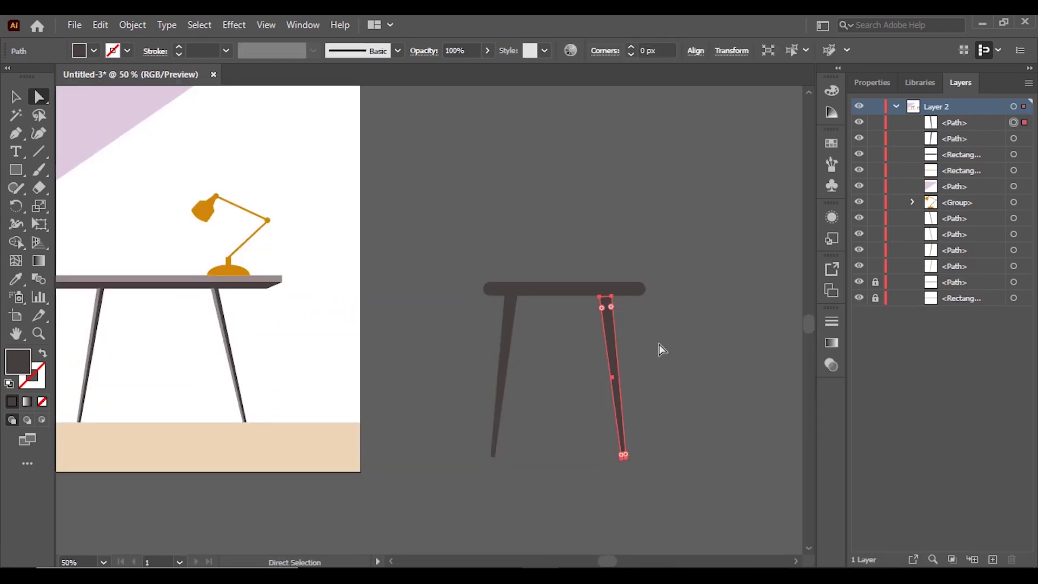
{"action": "left_click", "coordinate": [673, 346]}
{"action": "key", "text": "ctrl+z"}
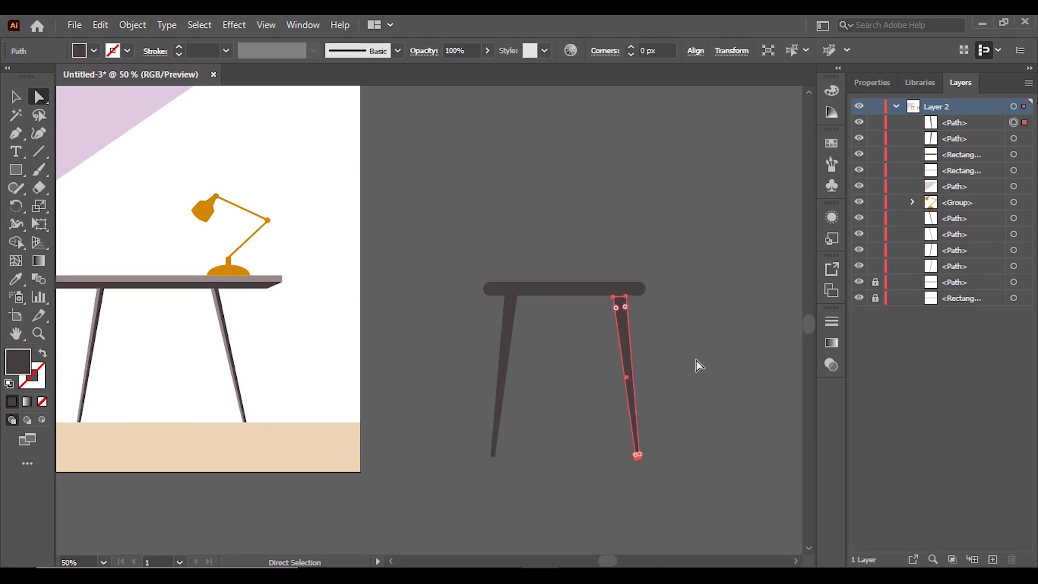
{"action": "left_click", "coordinate": [690, 357], "text": "alt"}
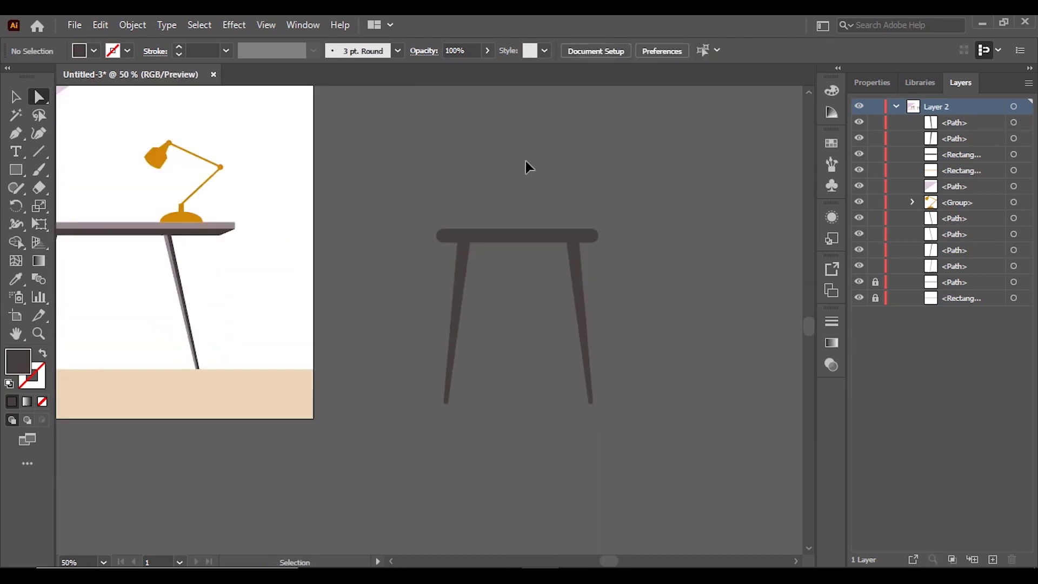
{"action": "left_click", "coordinate": [617, 339]}
{"action": "key", "text": "ctrl+plus"}
{"action": "key", "text": "ctrl+plus"}
{"action": "key", "text": "ctrl+plus"}
{"action": "key", "text": "ctrl+plus"}
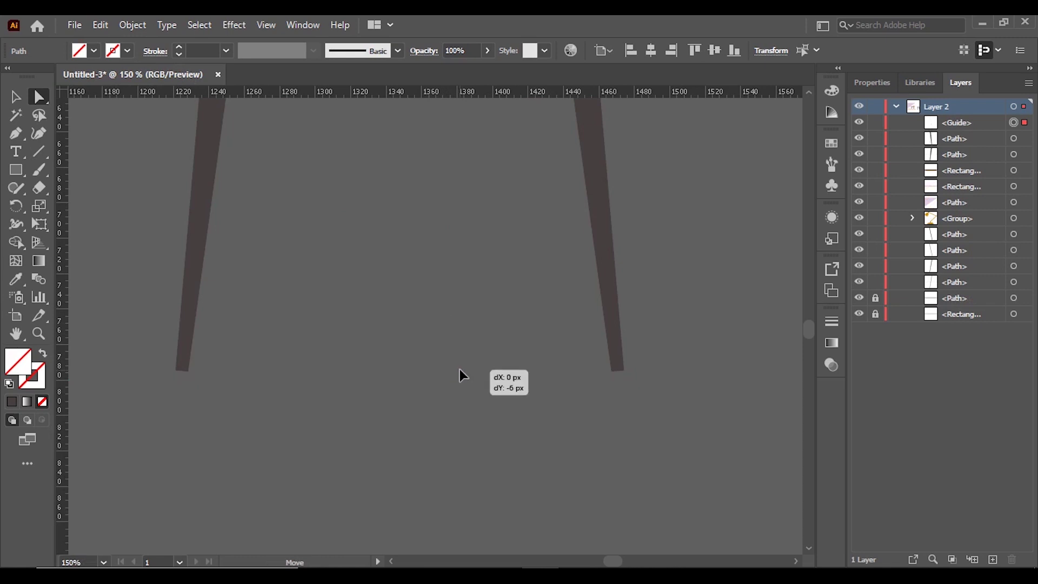
Align a guide with the leg bottoms and draw a crossbar between the legs
{"action": "left_click_drag", "start_coordinate": [463, 374], "coordinate": [463, 373]}
{"action": "left_click", "coordinate": [668, 398]}
{"action": "key", "text": "ctrl+minus"}
{"action": "key", "text": "ctrl+minus"}
{"action": "key", "text": "ctrl+minus"}
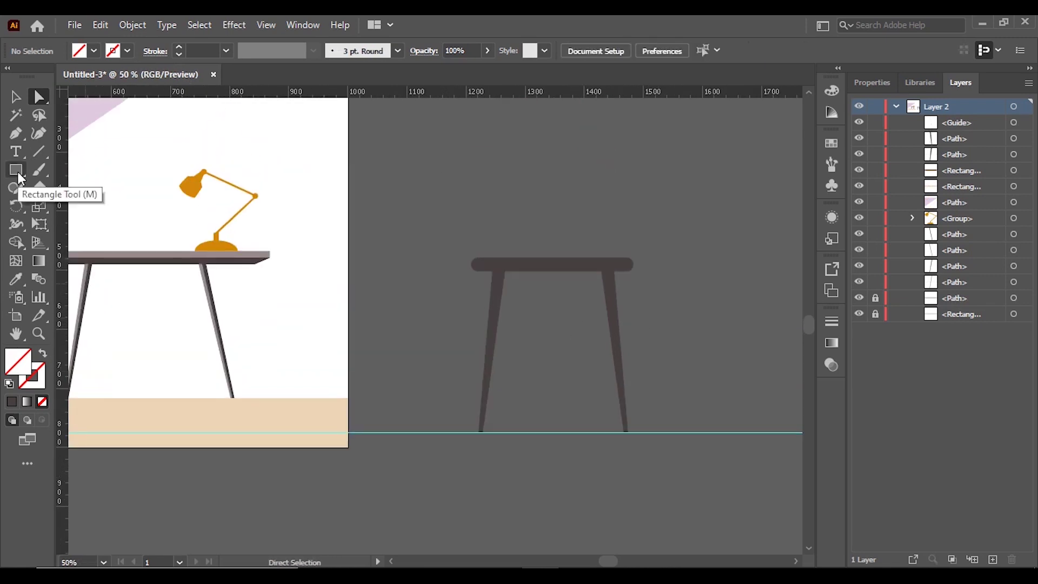
{"action": "left_click", "coordinate": [16, 169]}
{"action": "key", "text": "ctrl+plus"}
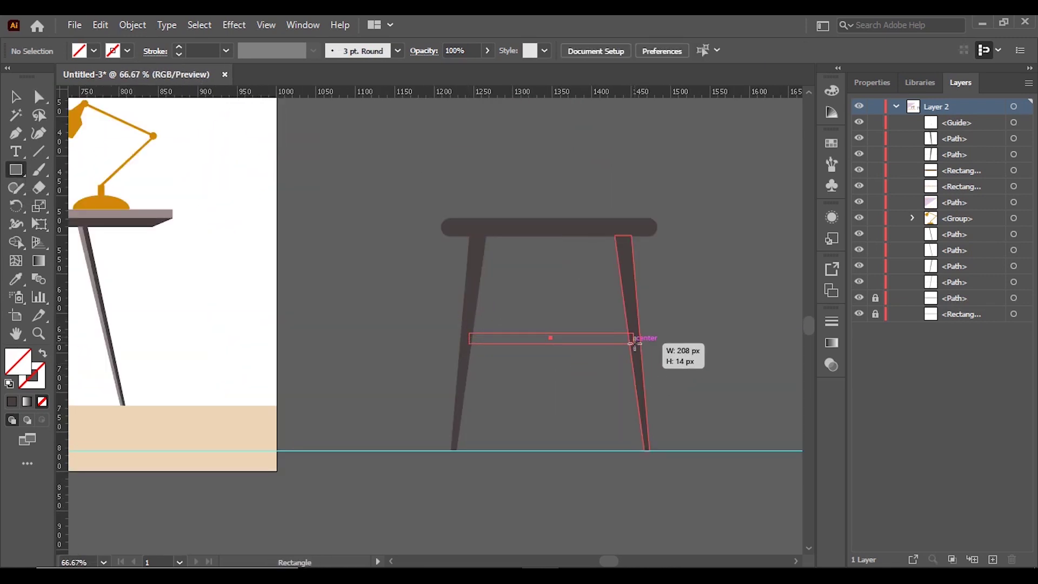
{"action": "left_click_drag", "start_coordinate": [634, 344], "coordinate": [633, 343]}
{"action": "key", "text": "i"}
{"action": "left_click", "coordinate": [462, 224]}
{"action": "key", "text": "v"}
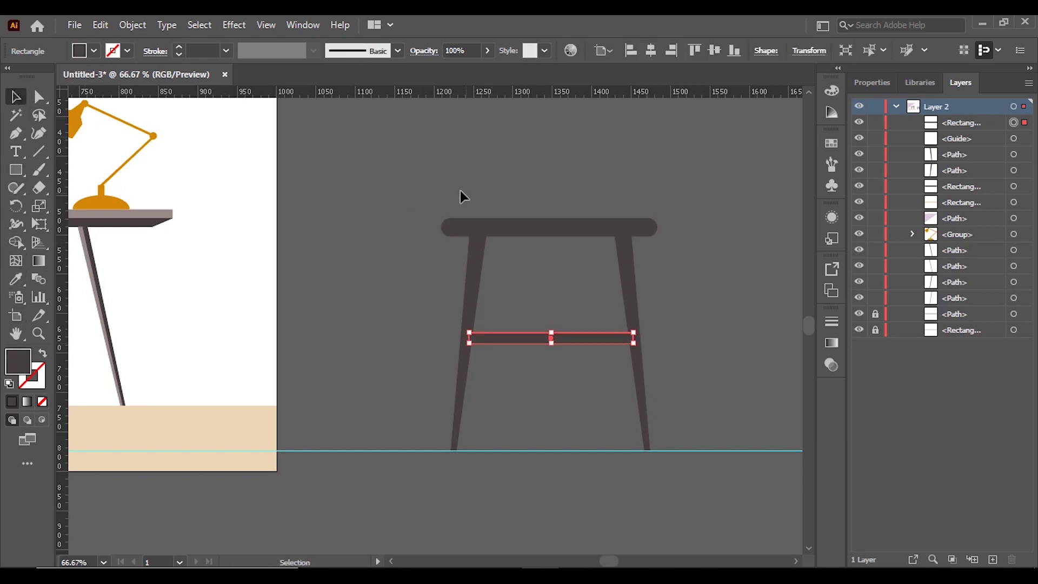
{"action": "left_click", "coordinate": [462, 195]}
{"action": "key", "text": "ctrl+minus"}
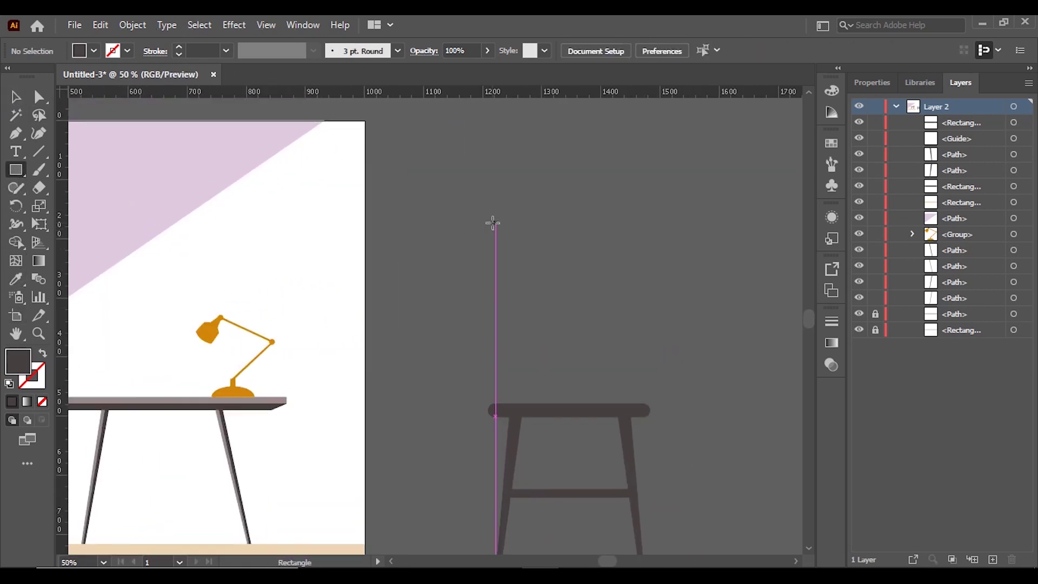
Add a tall thin backrest tilted back on the seat's left end, shortened at the top
{"action": "left_click_drag", "start_coordinate": [492, 222], "coordinate": [505, 409]}
{"action": "key", "text": "v"}
{"action": "left_click_drag", "start_coordinate": [507, 215], "coordinate": [480, 204]}
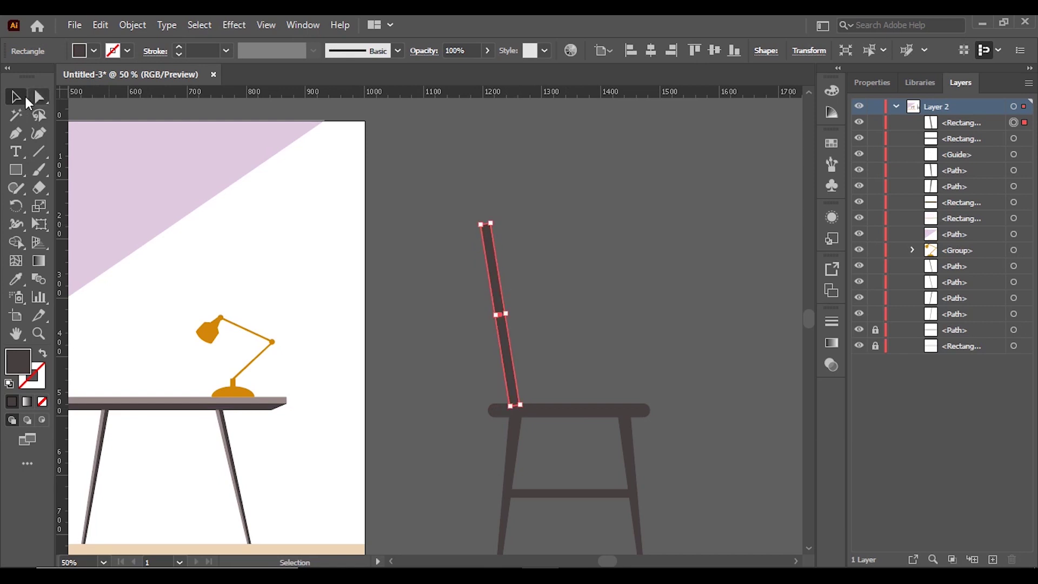
{"action": "left_click_drag", "start_coordinate": [500, 324], "coordinate": [493, 339]}
{"action": "left_click", "coordinate": [586, 302]}
{"action": "key", "text": "ctrl+minus"}
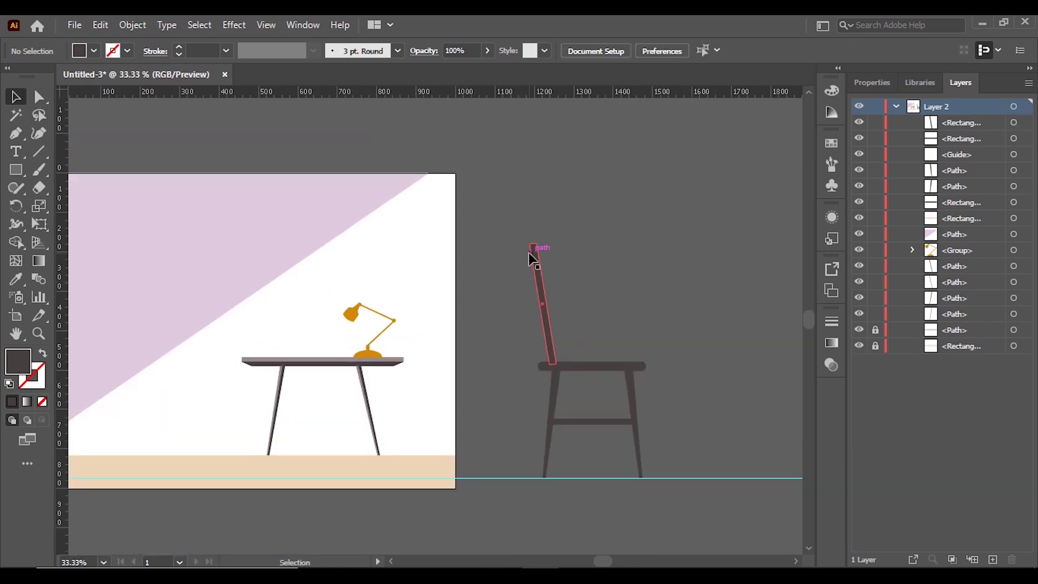
{"action": "left_click", "coordinate": [532, 260]}
{"action": "left_click_drag", "start_coordinate": [533, 260], "coordinate": [535, 268]}
{"action": "left_click", "coordinate": [670, 313]}
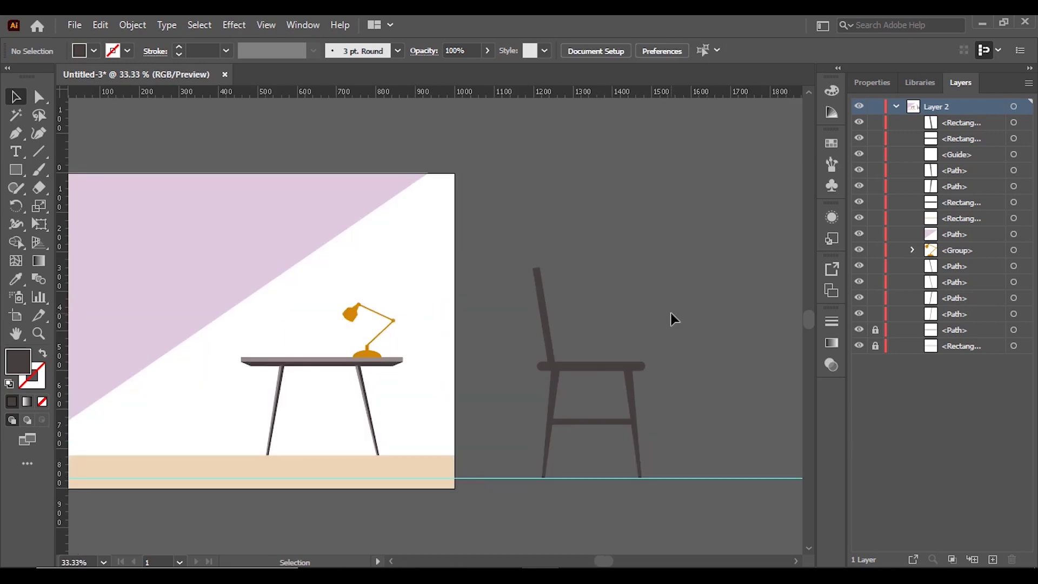
Draw a rounded-rectangle pad atop the backrest, slanted to follow its tilt
{"action": "left_click_drag", "start_coordinate": [16, 170], "coordinate": [73, 200]}
{"action": "key", "text": "ctrl+plus"}
{"action": "mouse_move", "coordinate": [407, 229]}
{"action": "left_mouse_down"}
{"action": "mouse_move", "coordinate": [526, 273]}
{"action": "mouse_move", "coordinate": [594, 345]}
{"action": "left_mouse_up"}
{"action": "key", "text": "ctrl+minus"}
{"action": "key", "text": "a"}
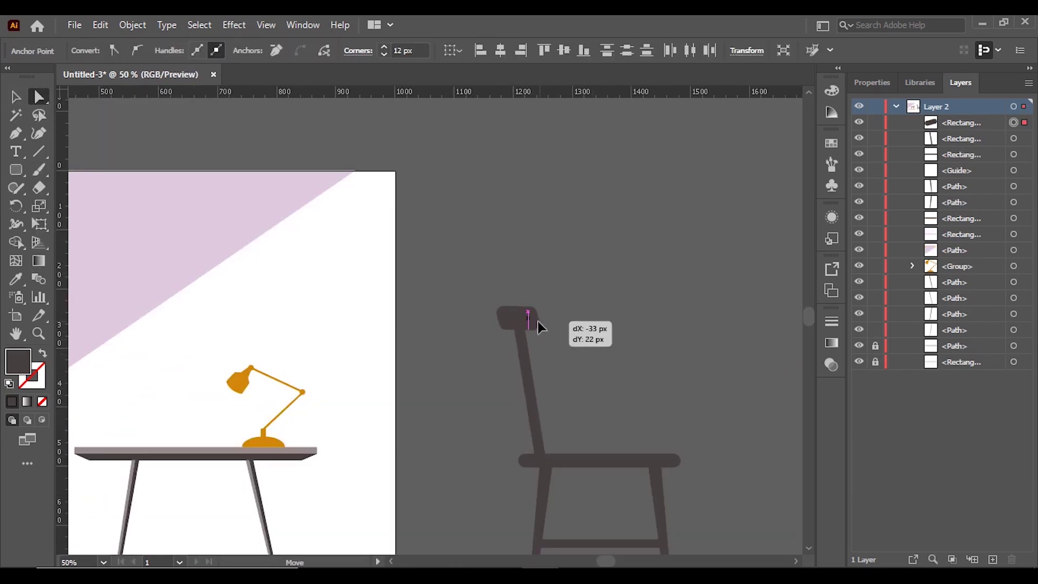
{"action": "left_click_drag", "start_coordinate": [537, 321], "coordinate": [541, 321]}
{"action": "key", "text": "ctrl+0"}
{"action": "left_click", "coordinate": [582, 397]}
{"action": "key", "text": "ctrl+1"}
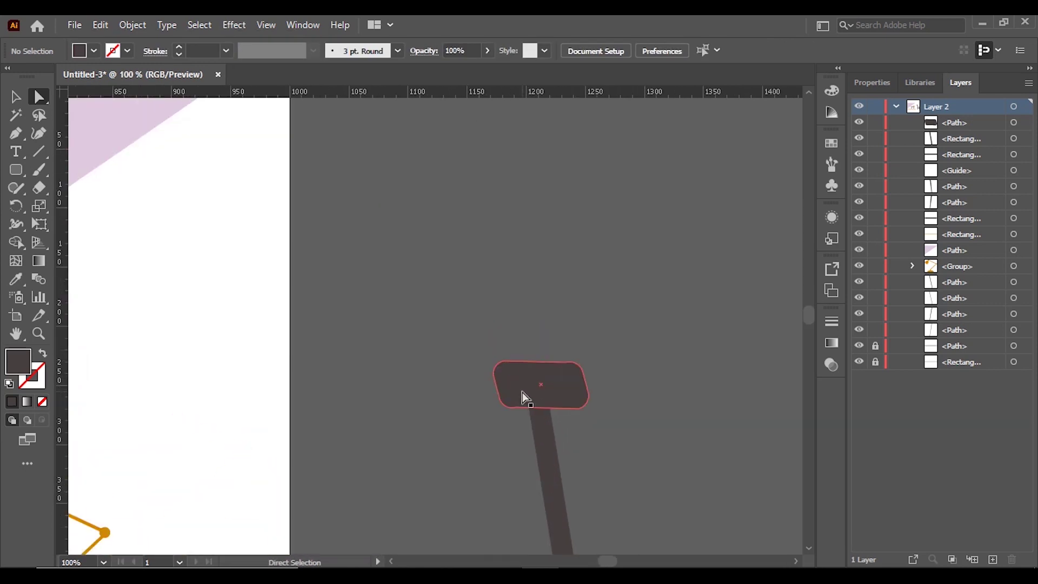
{"action": "key", "text": "ctrl+minus"}
{"action": "key", "text": "ctrl+minus"}
{"action": "key", "text": "ctrl+minus"}
{"action": "key", "text": "ctrl+minus"}
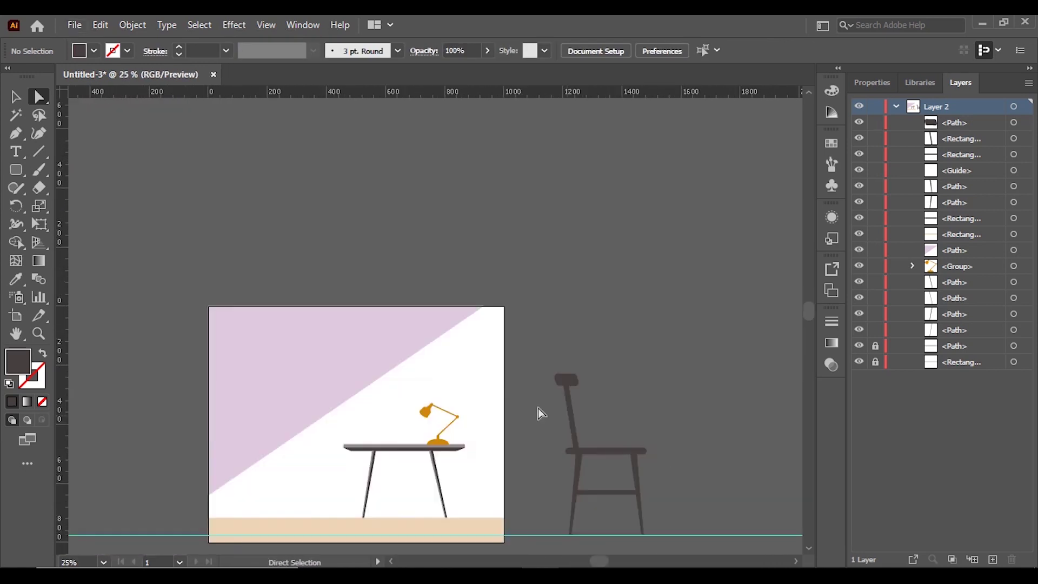
Select all the chair parts and group them
{"action": "left_click_drag", "start_coordinate": [540, 346], "coordinate": [664, 545]}
{"action": "left_click", "coordinate": [597, 370]}
{"action": "key", "text": "ctrl+1"}
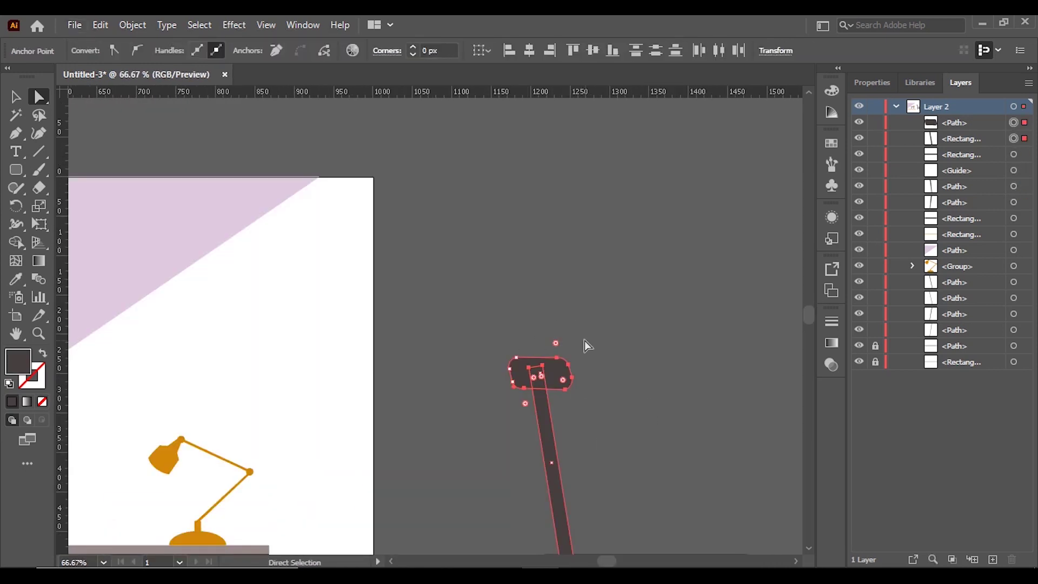
{"action": "key", "text": "ctrl+minus"}
{"action": "key", "text": "ctrl+minus"}
{"action": "left_click_drag", "start_coordinate": [536, 269], "coordinate": [665, 476]}
{"action": "right_click", "coordinate": [617, 378]}
{"action": "left_click", "coordinate": [655, 244]}
Move the chair onto the artboard beside the desk and resize it to fit
{"action": "key", "text": "v"}
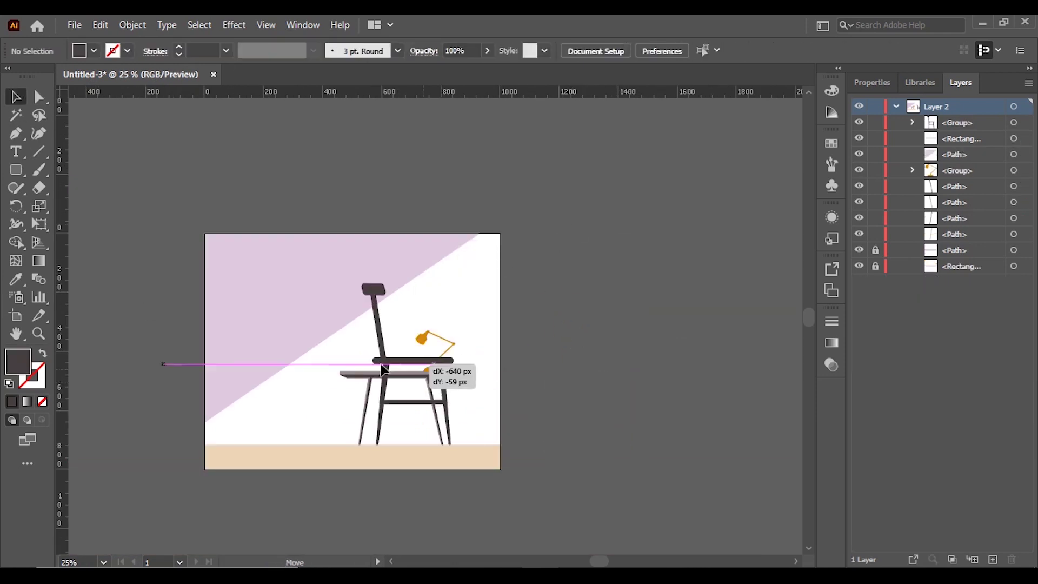
{"action": "left_click_drag", "start_coordinate": [600, 378], "coordinate": [284, 373]}
{"action": "left_click_drag", "start_coordinate": [246, 287], "coordinate": [275, 361]}
{"action": "left_click", "coordinate": [310, 416]}
{"action": "scroll", "coordinate": [319, 427], "scroll_direction": "up", "scroll_amount": 1}
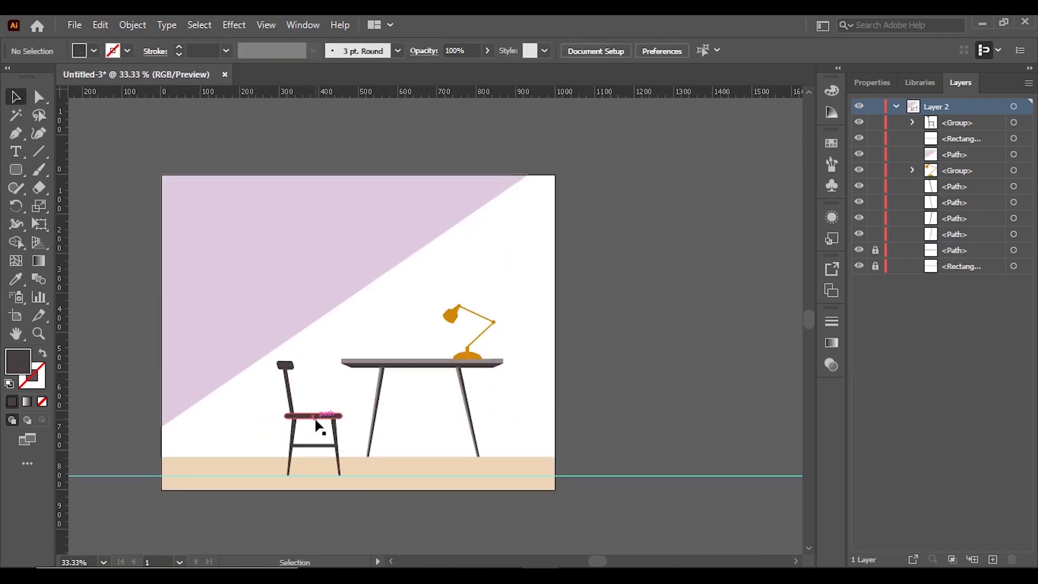
{"action": "left_click", "coordinate": [300, 397]}
{"action": "left_click_drag", "start_coordinate": [266, 343], "coordinate": [254, 319]}
{"action": "left_click_drag", "start_coordinate": [314, 388], "coordinate": [316, 386]}
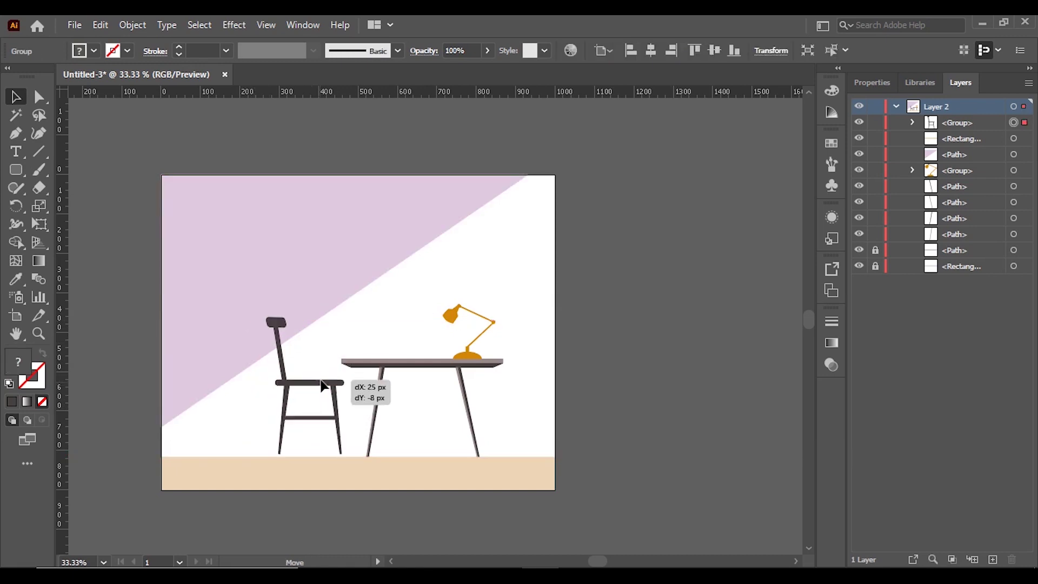
{"action": "left_click", "coordinate": [572, 423]}
{"action": "scroll", "coordinate": [572, 424], "scroll_direction": "down", "scroll_amount": 1}
{"action": "scroll", "coordinate": [562, 357], "scroll_direction": "up", "scroll_amount": 1}
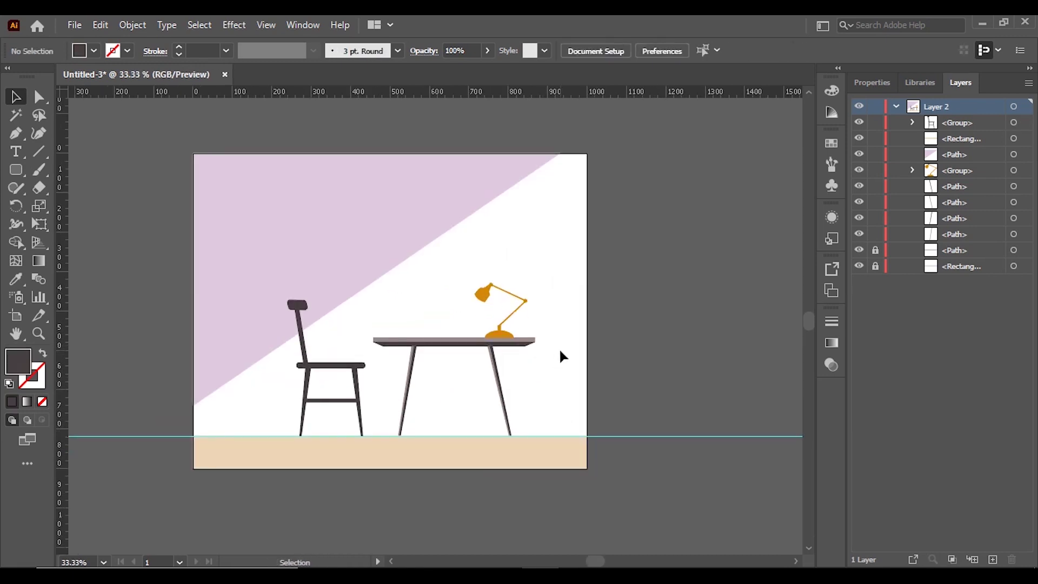
Group the table top and both legs
{"action": "left_click_drag", "start_coordinate": [552, 263], "coordinate": [322, 441]}
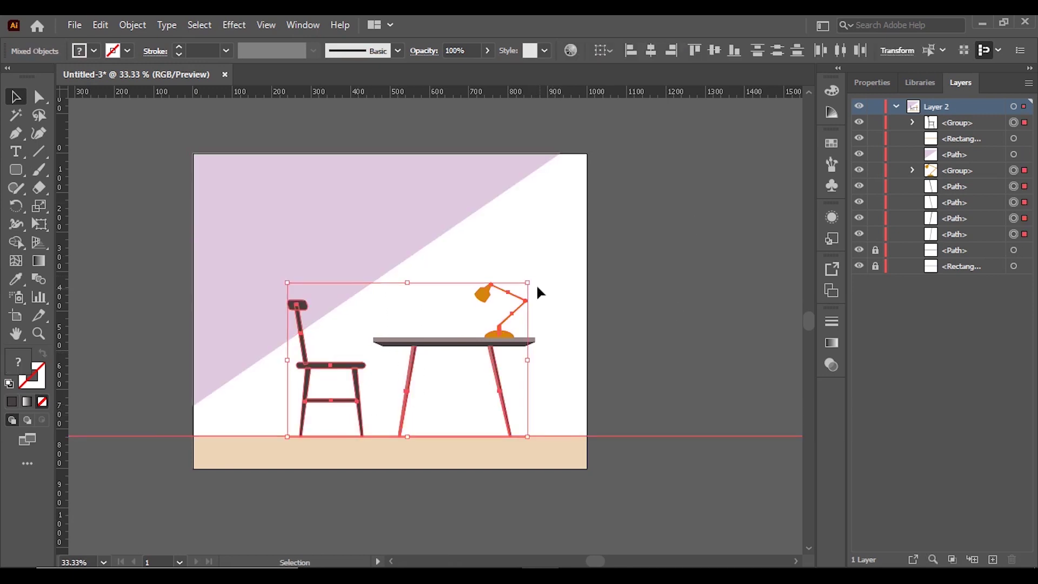
{"action": "left_click", "coordinate": [574, 323]}
{"action": "scroll", "coordinate": [616, 364], "scroll_direction": "up", "scroll_amount": 1}
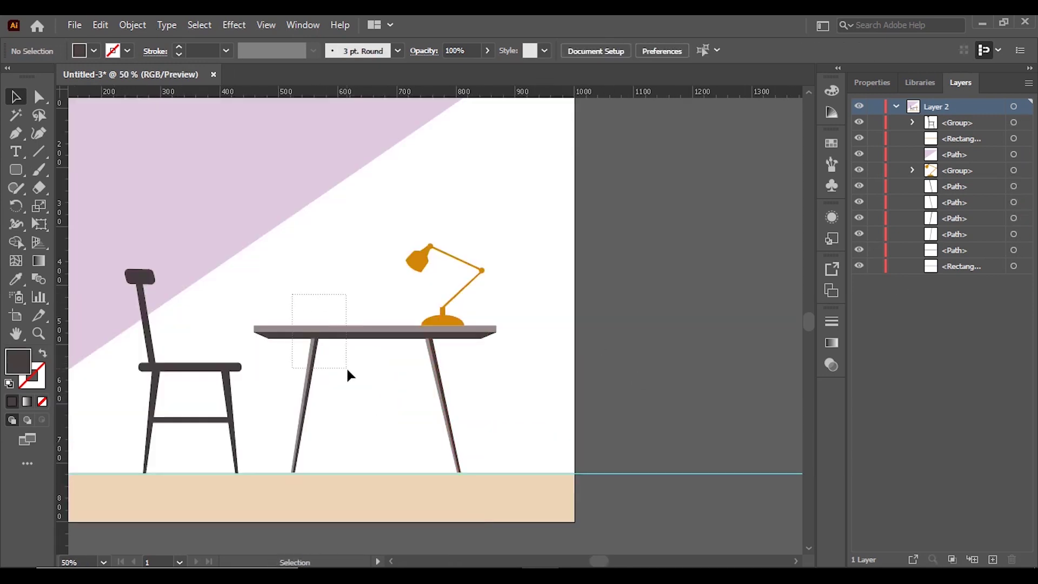
{"action": "left_click_drag", "start_coordinate": [290, 331], "coordinate": [466, 421]}
{"action": "right_click", "coordinate": [334, 318]}
{"action": "left_click", "coordinate": [391, 126]}
{"action": "left_click", "coordinate": [348, 341]}
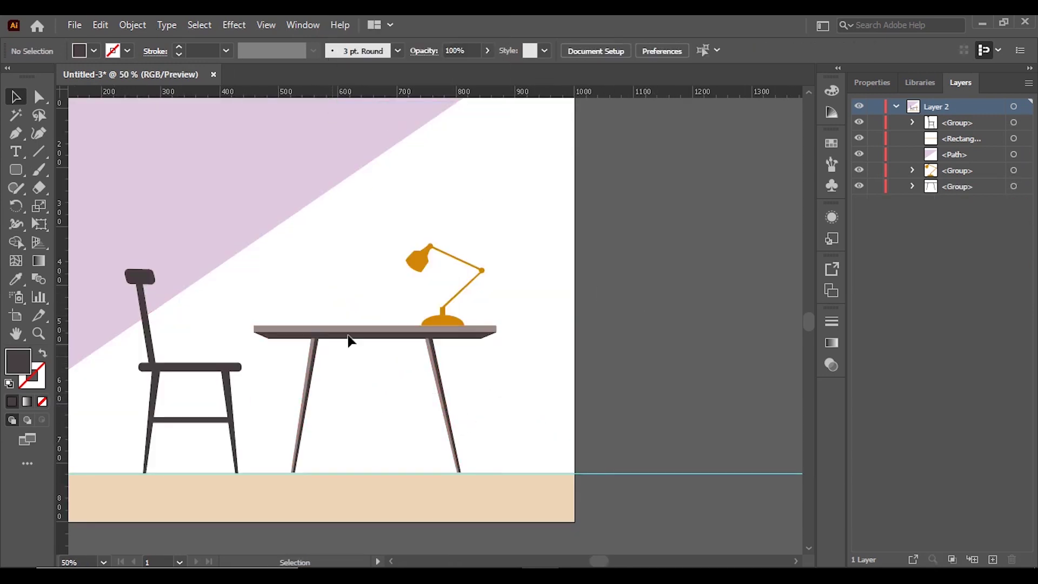
{"action": "scroll", "coordinate": [348, 342], "scroll_direction": "down", "scroll_amount": 1}
Shrink the chair, table and lamp together, then draw a rectangle above the lamp
{"action": "left_click_drag", "start_coordinate": [535, 262], "coordinate": [368, 348]}
{"action": "left_click_drag", "start_coordinate": [270, 283], "coordinate": [324, 317]}
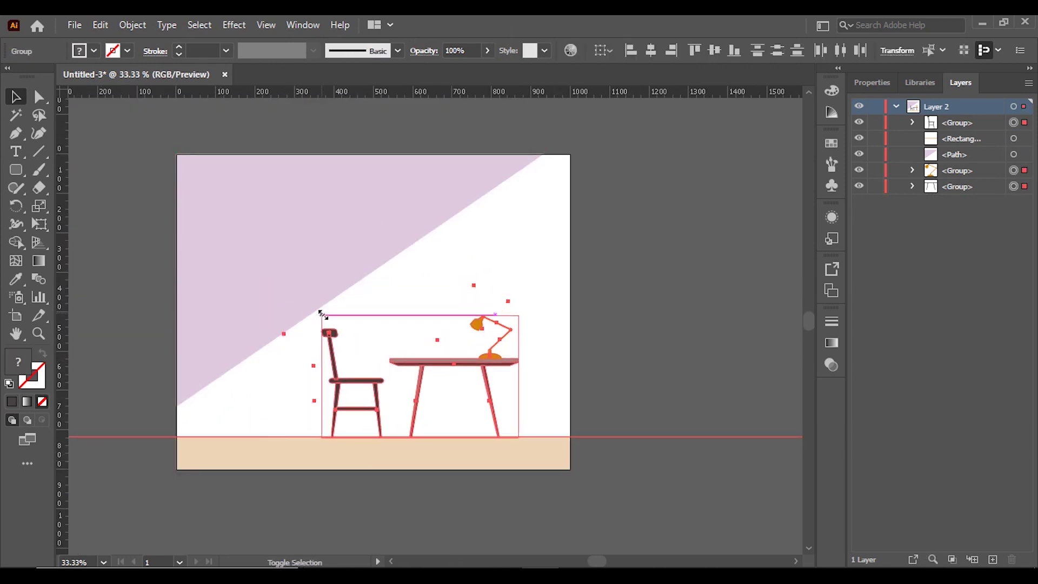
{"action": "key", "text": "ctrl+shift+a"}
{"action": "key", "text": "ctrl+minus"}
{"action": "key", "text": "ctrl+minus"}
{"action": "scroll", "coordinate": [493, 408], "scroll_direction": "up", "scroll_amount": 1}
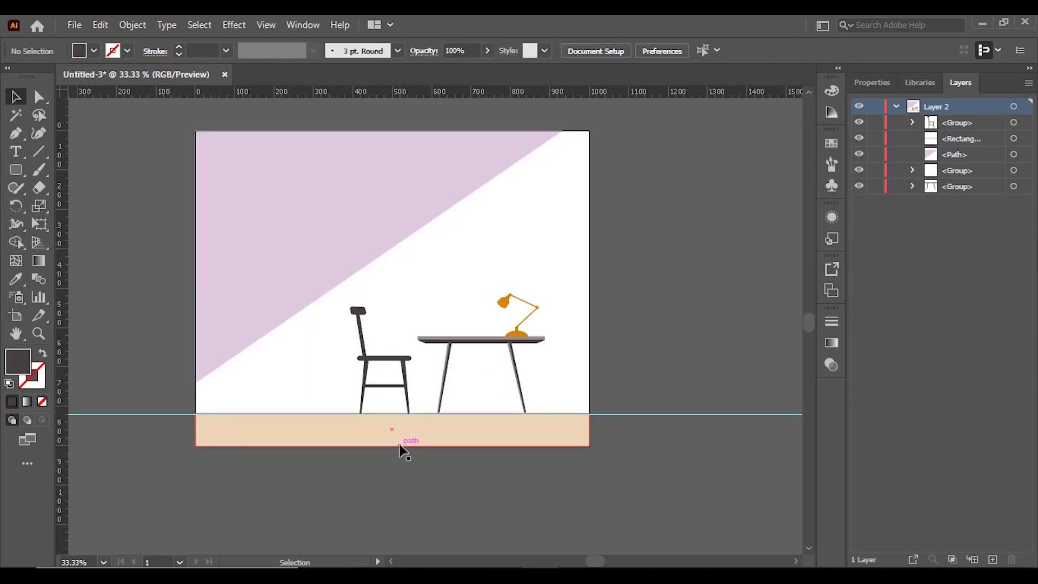
{"action": "scroll", "coordinate": [399, 447], "scroll_direction": "up", "scroll_amount": 1}
{"action": "key", "text": "m"}
{"action": "mouse_move", "coordinate": [460, 153]}
{"action": "left_mouse_down"}
{"action": "mouse_move", "coordinate": [495, 223]}
{"action": "mouse_move", "coordinate": [549, 269]}
{"action": "left_mouse_up"}
Fill the rectangle with light grey E2DEDE
{"action": "left_click", "coordinate": [16, 98]}
{"action": "double_click", "coordinate": [18, 361]}
{"action": "type", "text": "E2DEDE"}
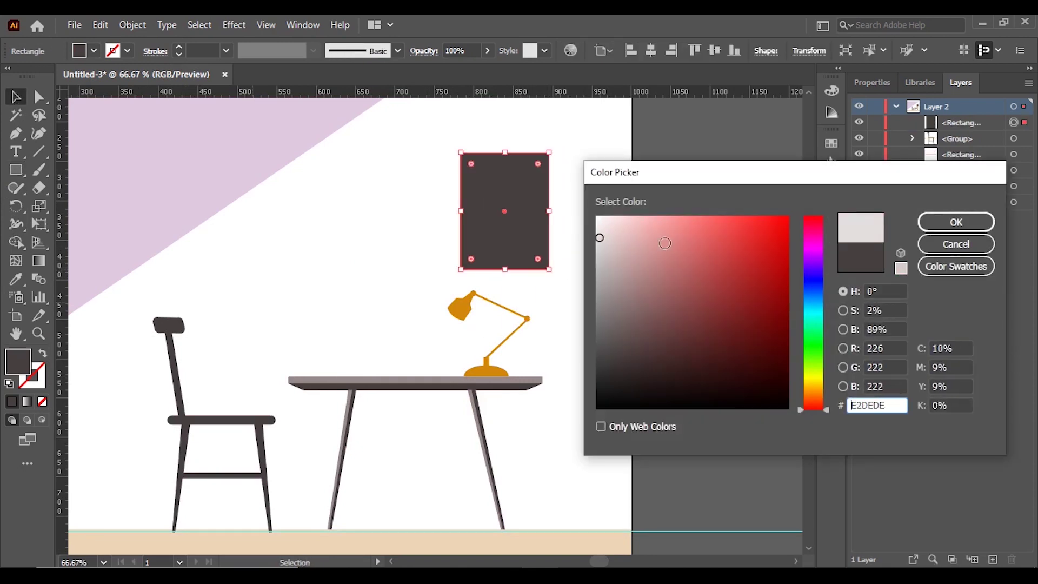
{"action": "left_click", "coordinate": [956, 220]}
{"action": "left_click", "coordinate": [589, 309]}
Add an offset copy filled #595858 at 56% opacity as the shadow
{"action": "left_click", "coordinate": [497, 264]}
{"action": "left_click_drag", "start_coordinate": [487, 237], "coordinate": [474, 243]}
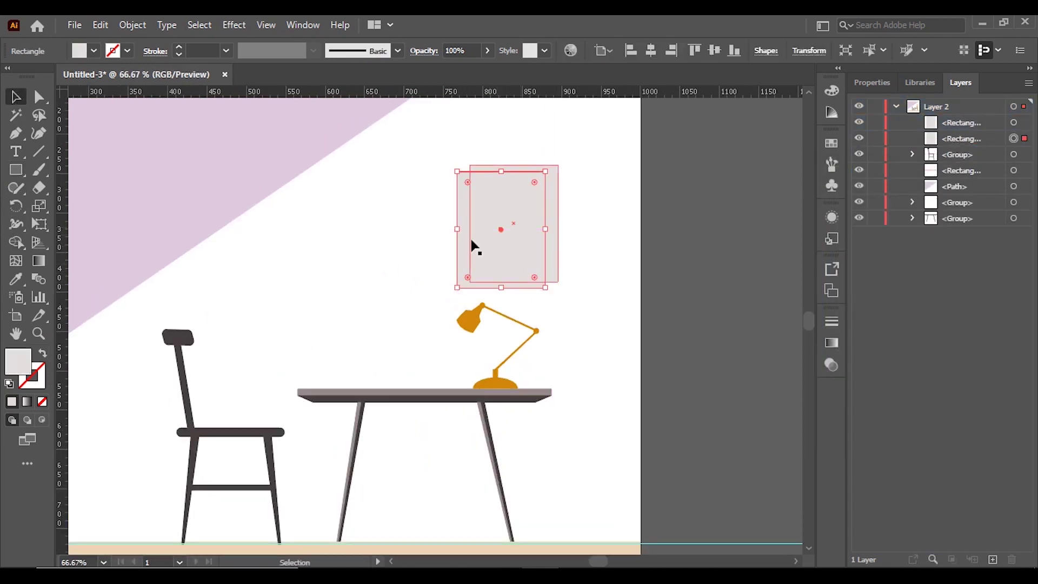
{"action": "double_click", "coordinate": [17, 361]}
{"action": "key", "text": "Return"}
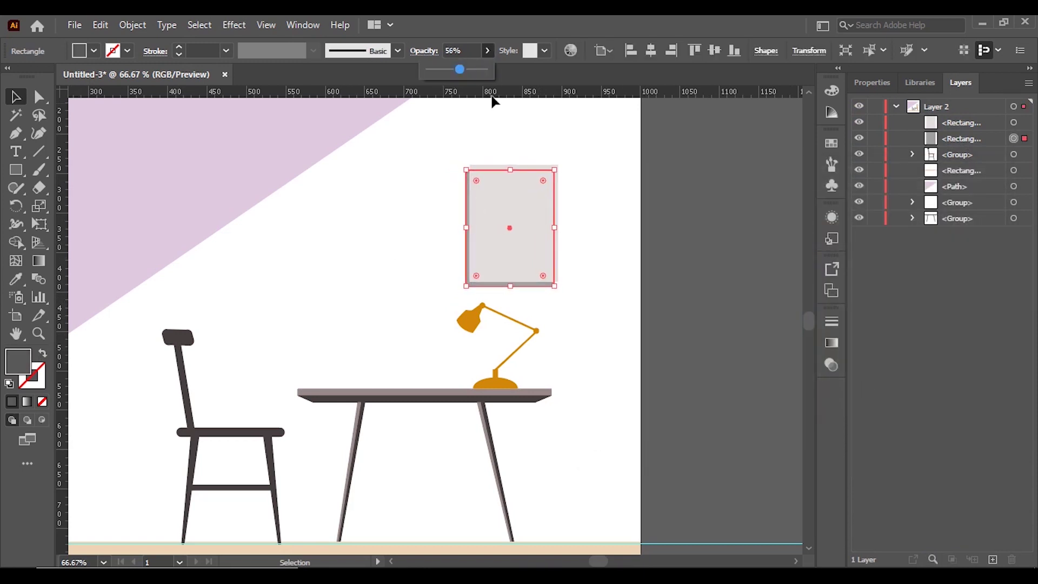
{"action": "left_click", "coordinate": [586, 301]}
{"action": "scroll", "coordinate": [586, 301], "scroll_direction": "up", "scroll_amount": 1}
{"action": "scroll", "coordinate": [585, 301], "scroll_direction": "up", "scroll_amount": 2}
Drag the shadow's bottom anchors so it slants out behind the poster
{"action": "left_click", "coordinate": [39, 97]}
{"action": "left_click_drag", "start_coordinate": [594, 263], "coordinate": [602, 282]}
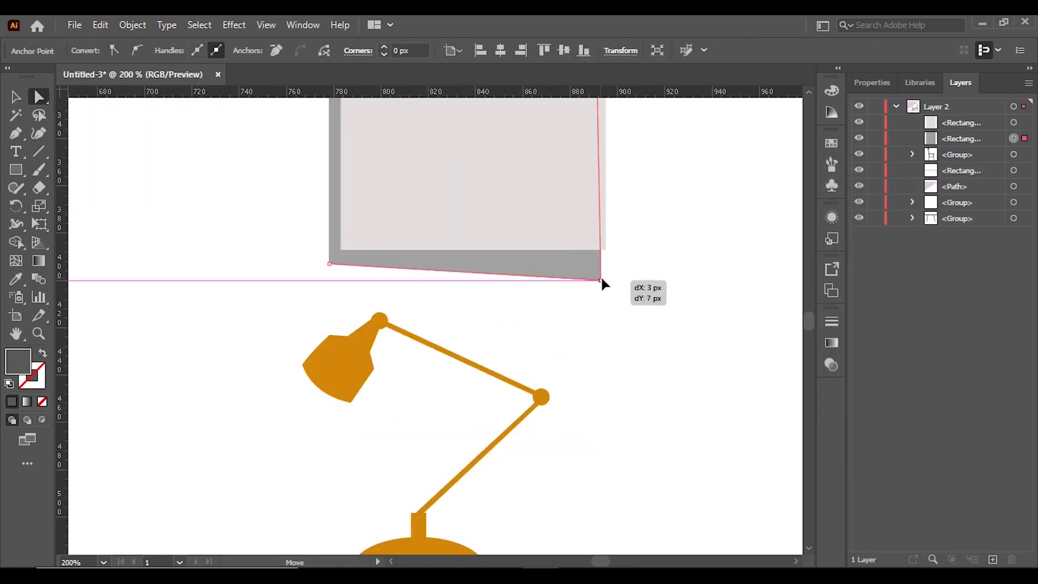
{"action": "left_click", "coordinate": [676, 258]}
{"action": "left_click_drag", "start_coordinate": [329, 264], "coordinate": [341, 250]}
{"action": "scroll", "coordinate": [364, 213], "scroll_direction": "up", "scroll_amount": 2}
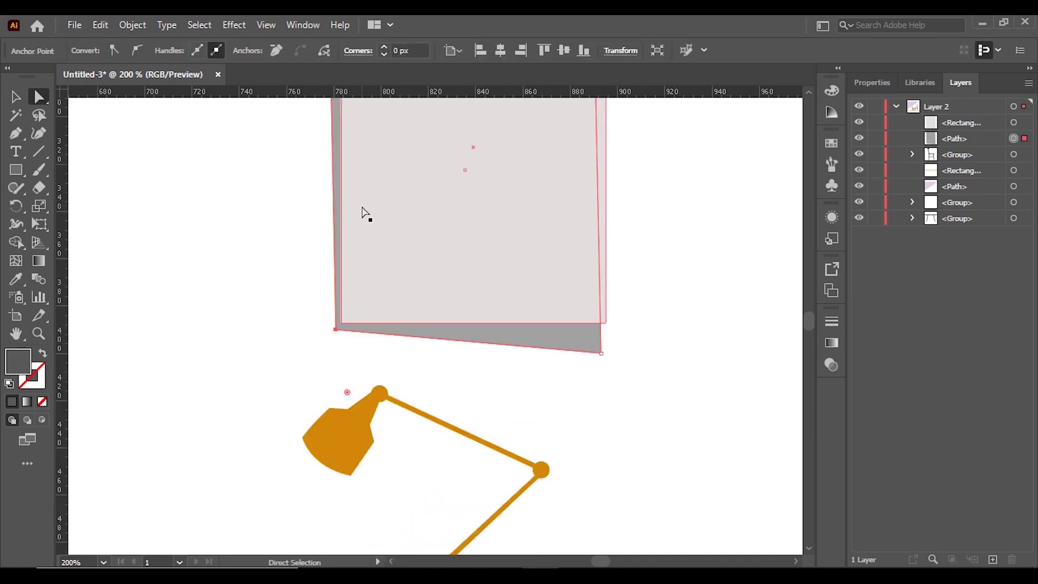
{"action": "scroll", "coordinate": [484, 222], "scroll_direction": "down", "scroll_amount": 5}
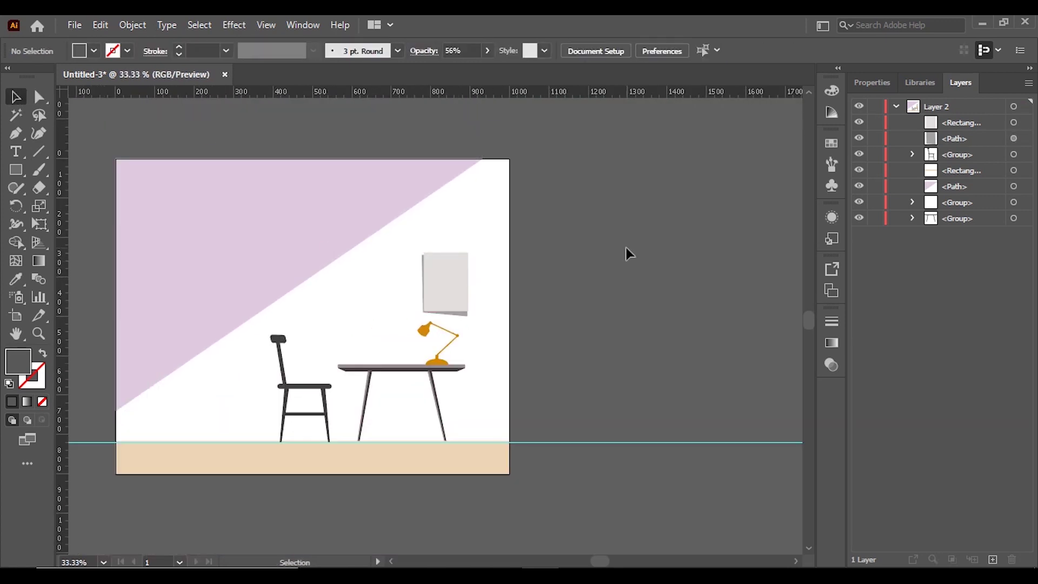
Draw two circles above the poster and centre them on each other
{"action": "left_click_drag", "start_coordinate": [15, 170], "coordinate": [81, 205]}
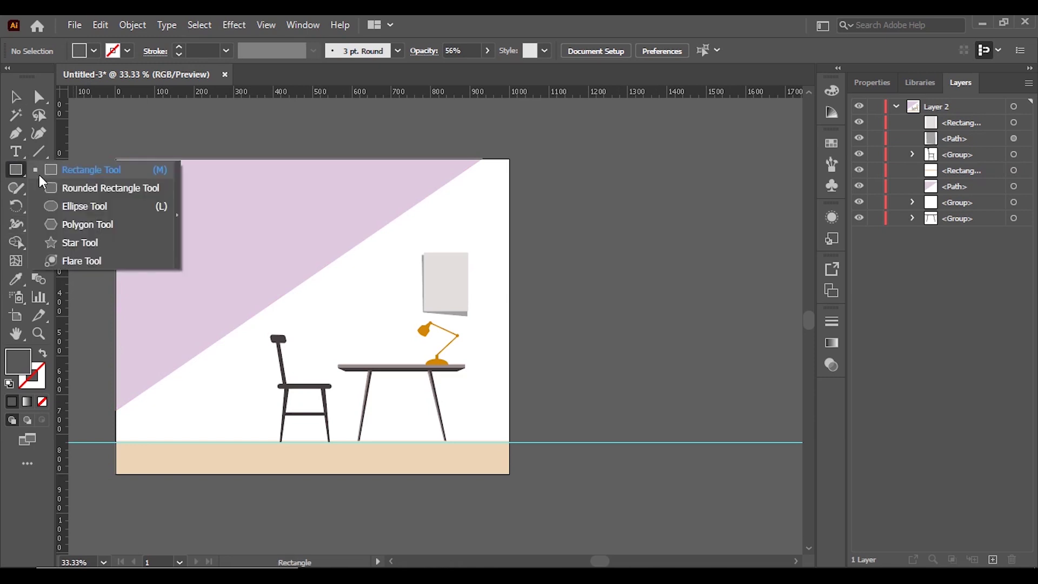
{"action": "left_click_drag", "start_coordinate": [380, 195], "coordinate": [481, 295]}
{"action": "scroll", "coordinate": [385, 200], "scroll_direction": "up", "scroll_amount": 3}
{"action": "key", "text": "v"}
{"action": "left_click", "coordinate": [449, 265], "text": "shift"}
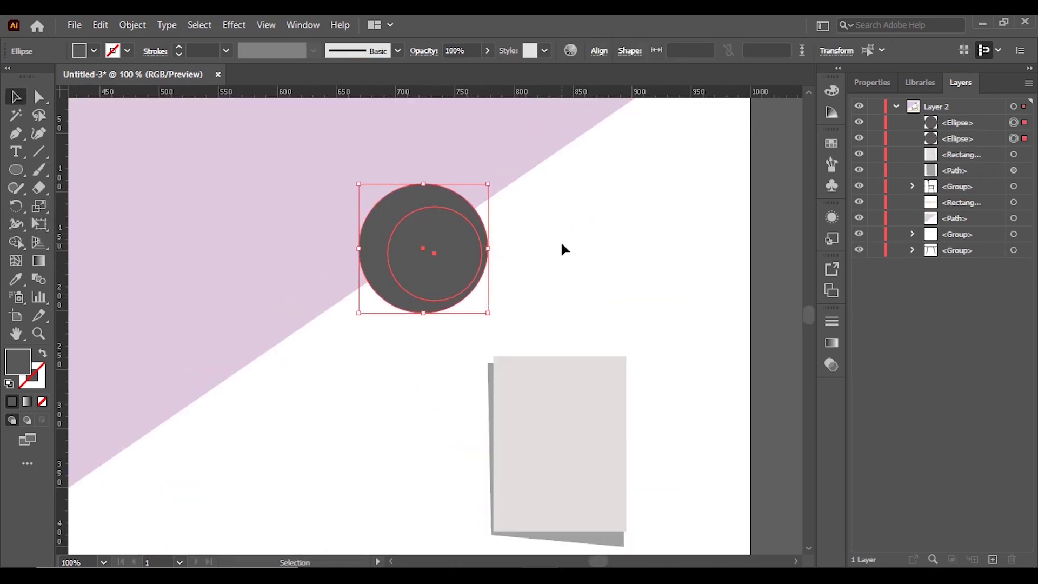
{"action": "left_click", "coordinate": [599, 50]}
{"action": "left_click", "coordinate": [565, 93]}
Fill the inner clock face white (#ffffff) and the outer ring brown (#8b4513)
{"action": "left_click", "coordinate": [472, 93]}
{"action": "double_click", "coordinate": [18, 361]}
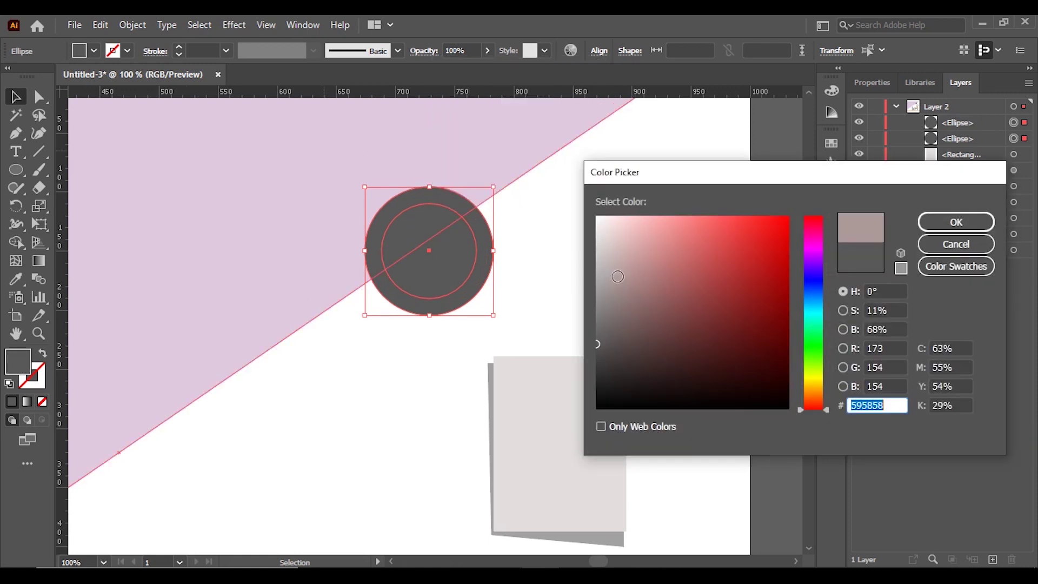
{"action": "type", "text": "ffffff"}
{"action": "key", "text": "Return"}
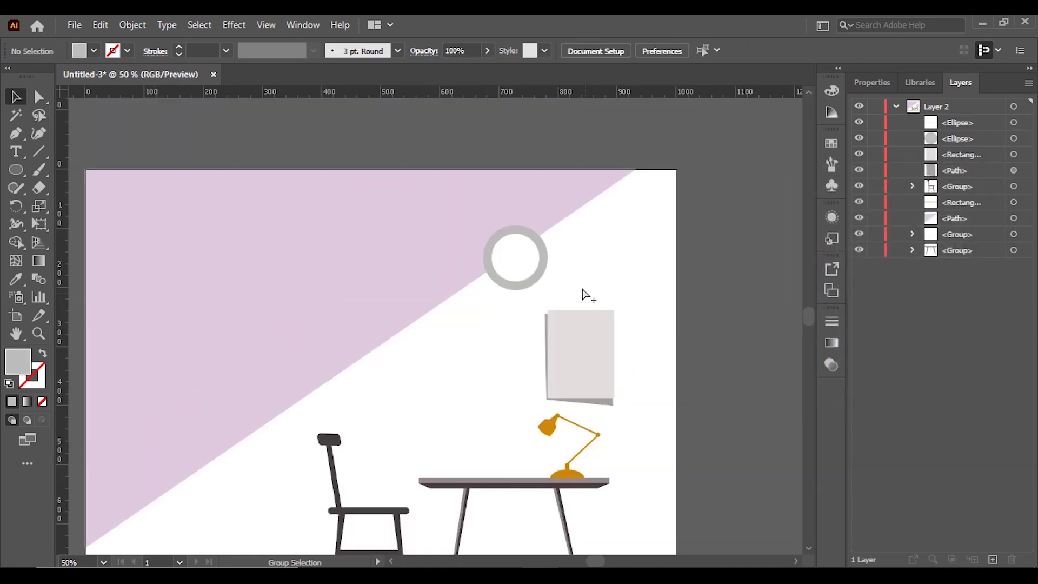
{"action": "double_click", "coordinate": [17, 361]}
{"action": "type", "text": "8b4513"}
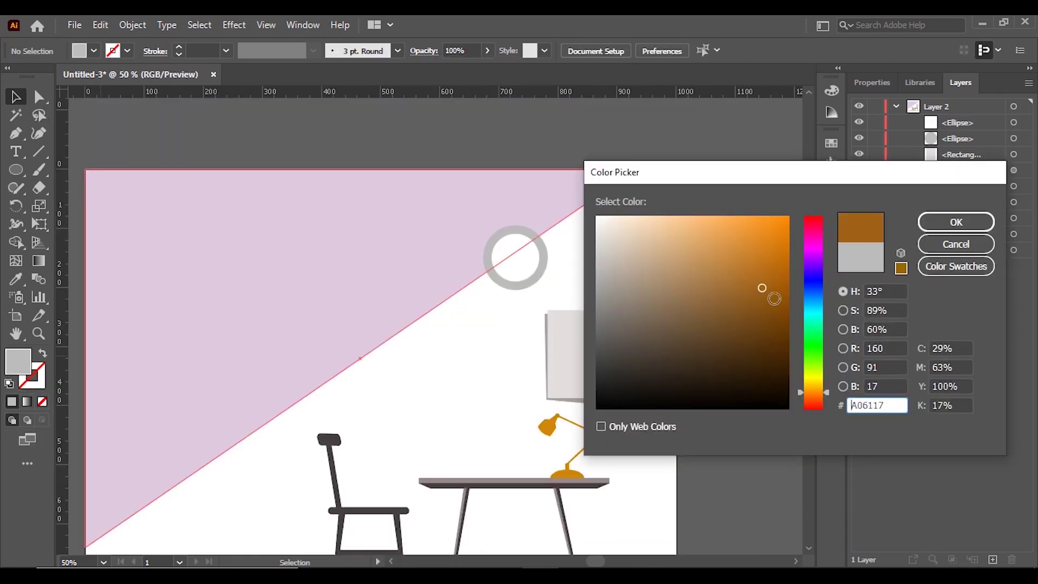
{"action": "key", "text": "Return"}
{"action": "left_click", "coordinate": [546, 266]}
{"action": "double_click", "coordinate": [18, 361]}
{"action": "type", "text": "8b4513"}
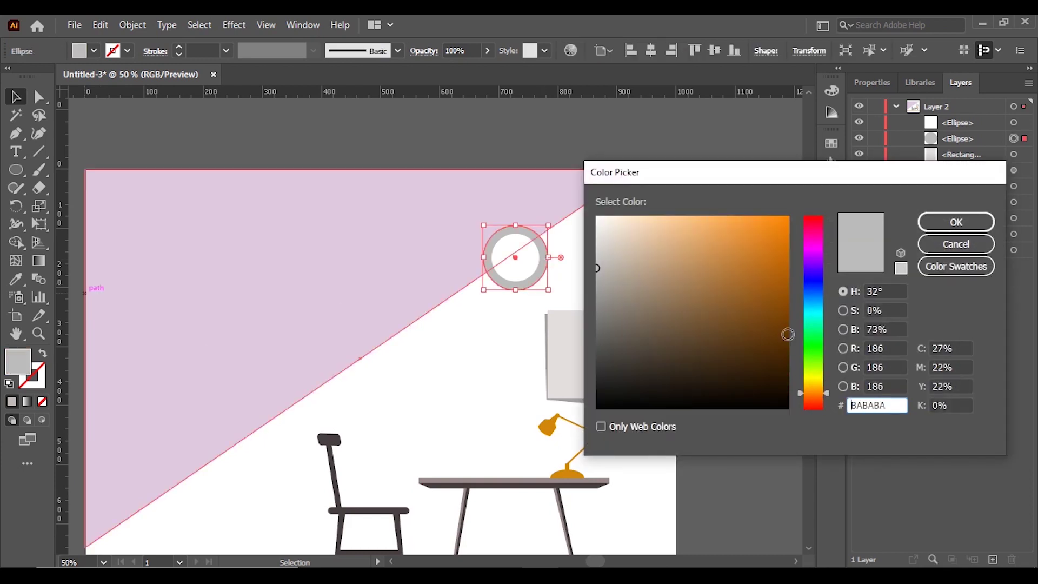
{"action": "key", "text": "Return"}
{"action": "left_click", "coordinate": [708, 300]}
Lighten the outer clock ring to an orange-brown
{"action": "left_click", "coordinate": [546, 265]}
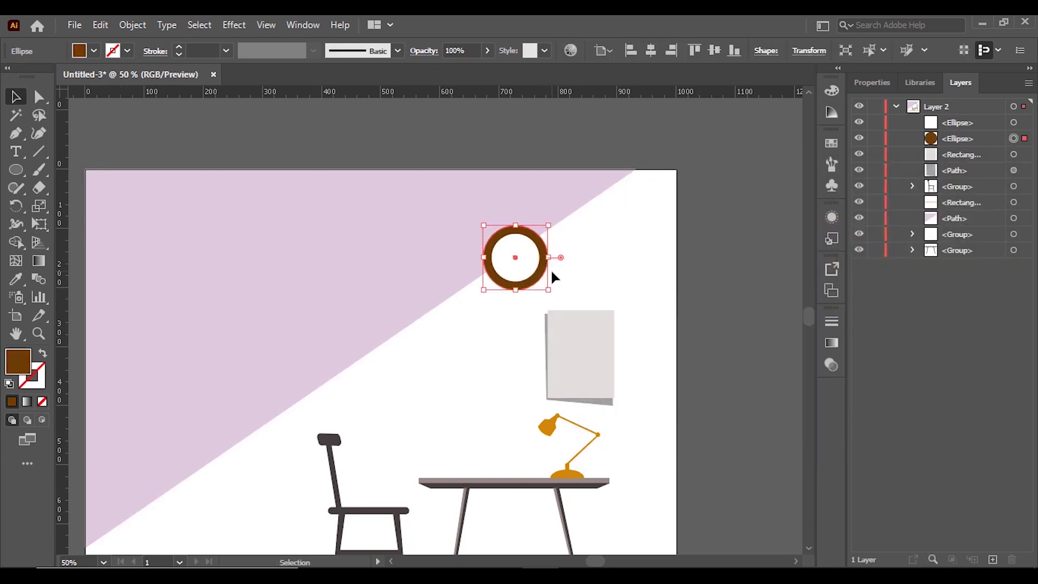
{"action": "double_click", "coordinate": [18, 361]}
{"action": "left_click", "coordinate": [783, 278]}
{"action": "left_click", "coordinate": [956, 220]}
{"action": "left_click", "coordinate": [713, 293]}
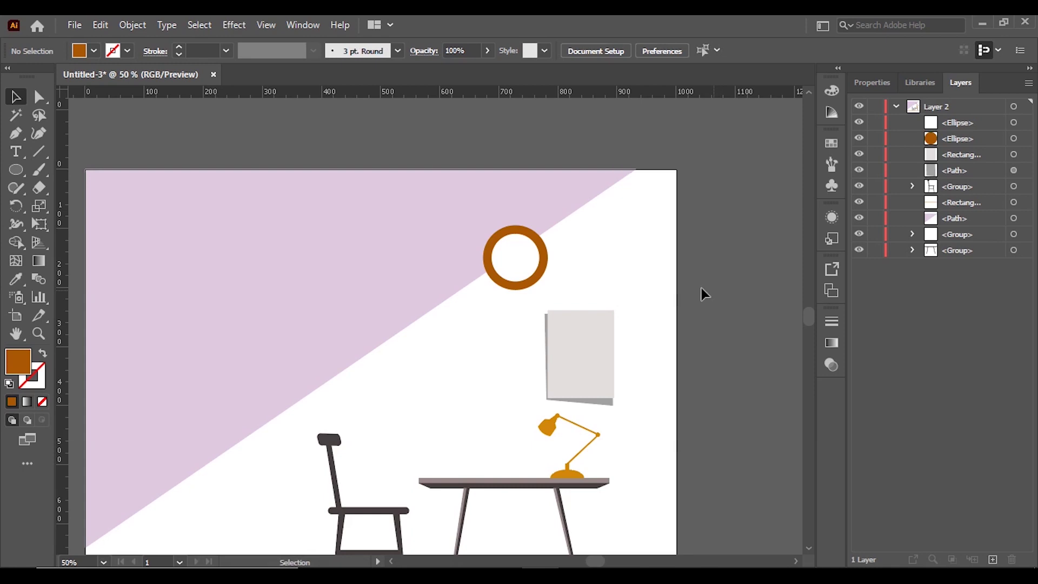
Add a small brown dot at the clock's centre
{"action": "key", "text": "ctrl+plus"}
{"action": "key", "text": "ctrl+plus"}
{"action": "key", "text": "ctrl+plus"}
{"action": "left_click", "coordinate": [16, 169]}
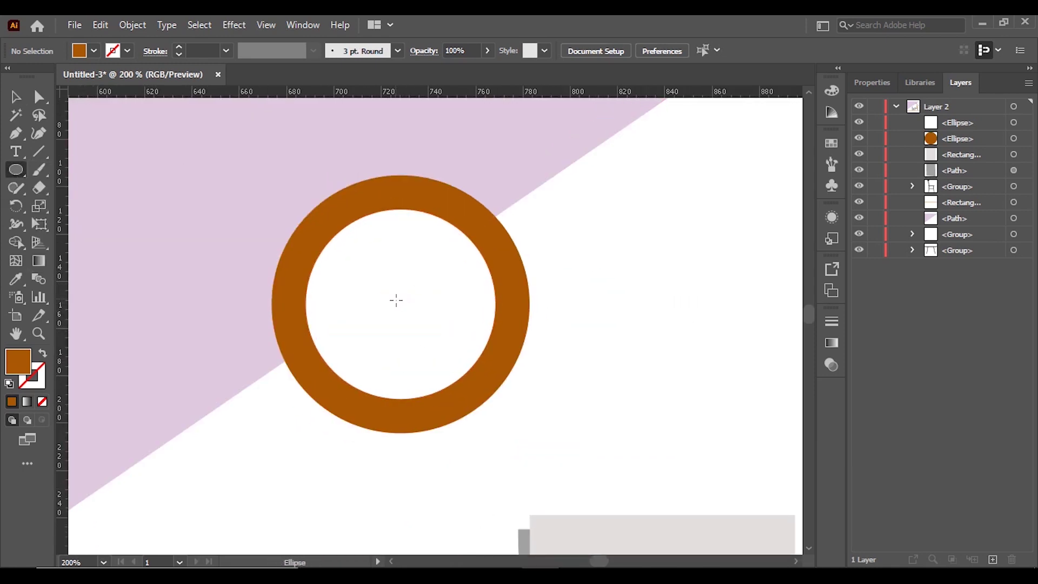
{"action": "left_click_drag", "start_coordinate": [396, 300], "coordinate": [406, 310]}
{"action": "key", "text": "ctrl+plus"}
{"action": "key", "text": "v"}
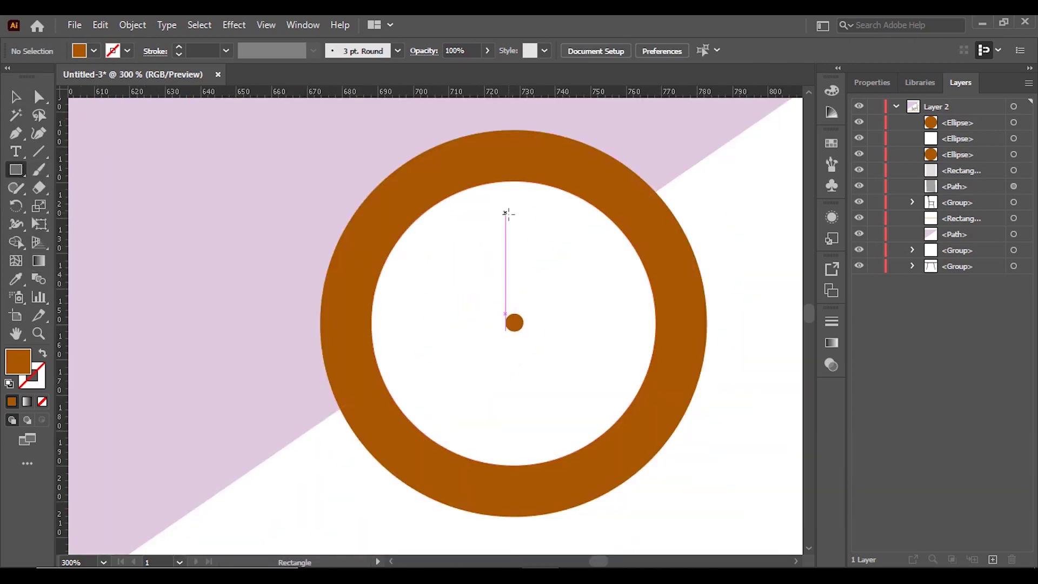
Draw a thin rectangular hand, taper its top to a point, and centre it on the dot
{"action": "left_click_drag", "start_coordinate": [506, 213], "coordinate": [513, 324]}
{"action": "key", "text": "ctrl+plus"}
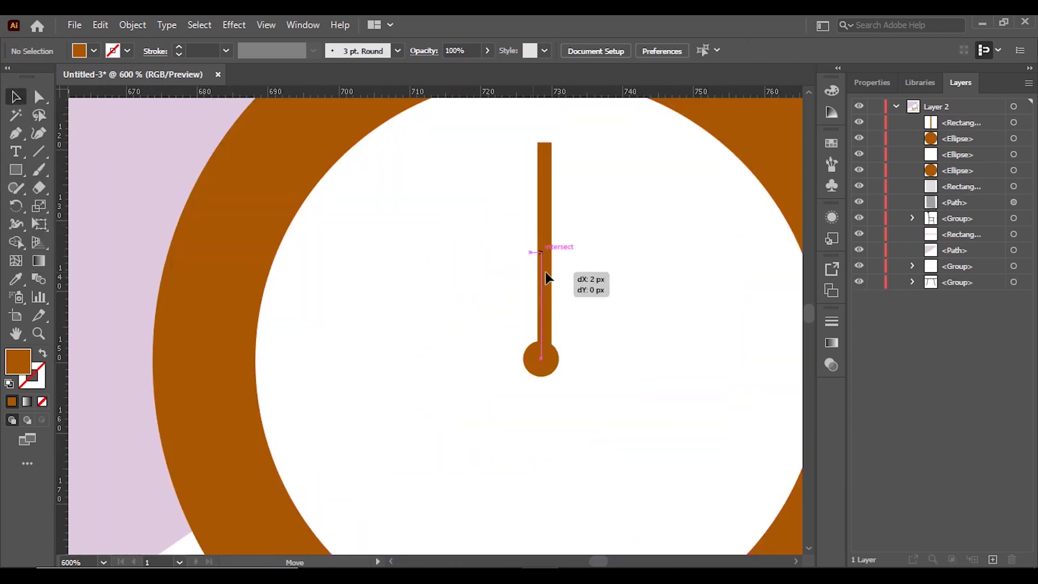
{"action": "key", "text": "a"}
{"action": "left_click", "coordinate": [539, 163]}
{"action": "left_click_drag", "start_coordinate": [540, 163], "coordinate": [540, 165]}
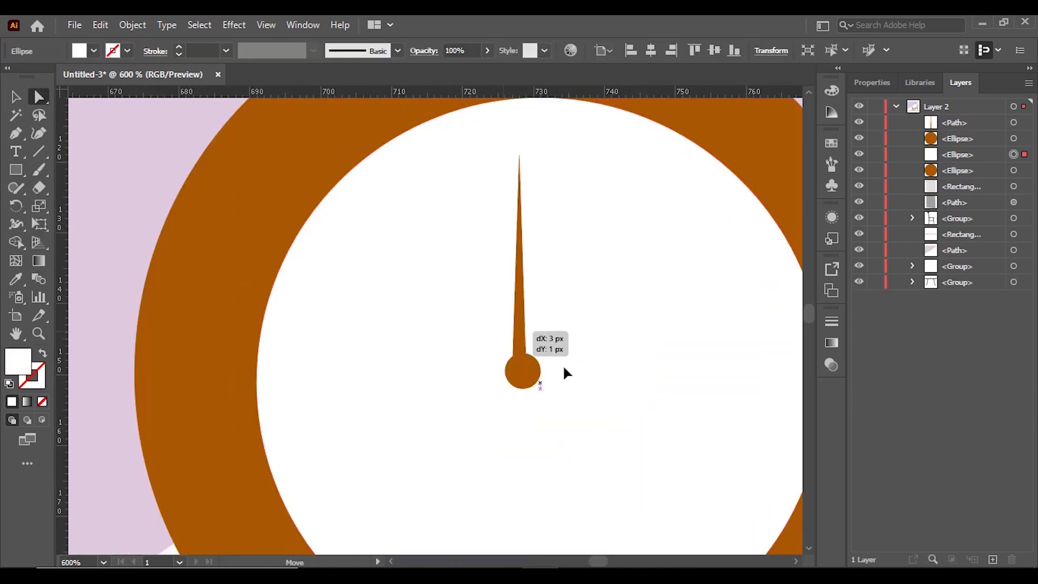
{"action": "left_click", "coordinate": [535, 378]}
{"action": "left_click", "coordinate": [695, 50]}
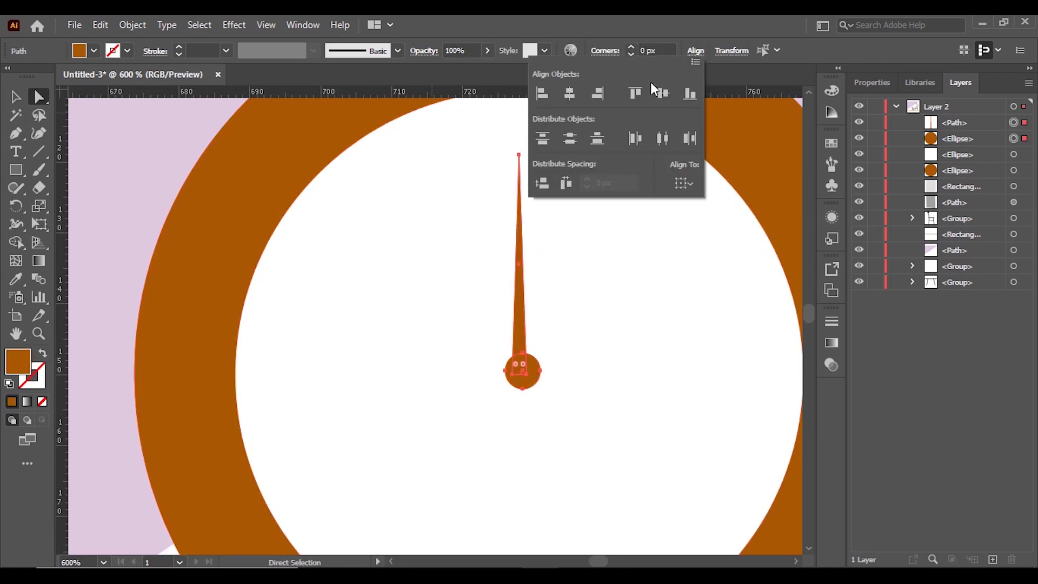
{"action": "left_click", "coordinate": [662, 93]}
Duplicate the hand, rotate the copy to a slant at the hub, and shorten it
{"action": "key", "text": "ctrl+z"}
{"action": "key", "text": "ctrl+minus"}
{"action": "key", "text": "v"}
{"action": "left_click_drag", "start_coordinate": [530, 301], "coordinate": [569, 301]}
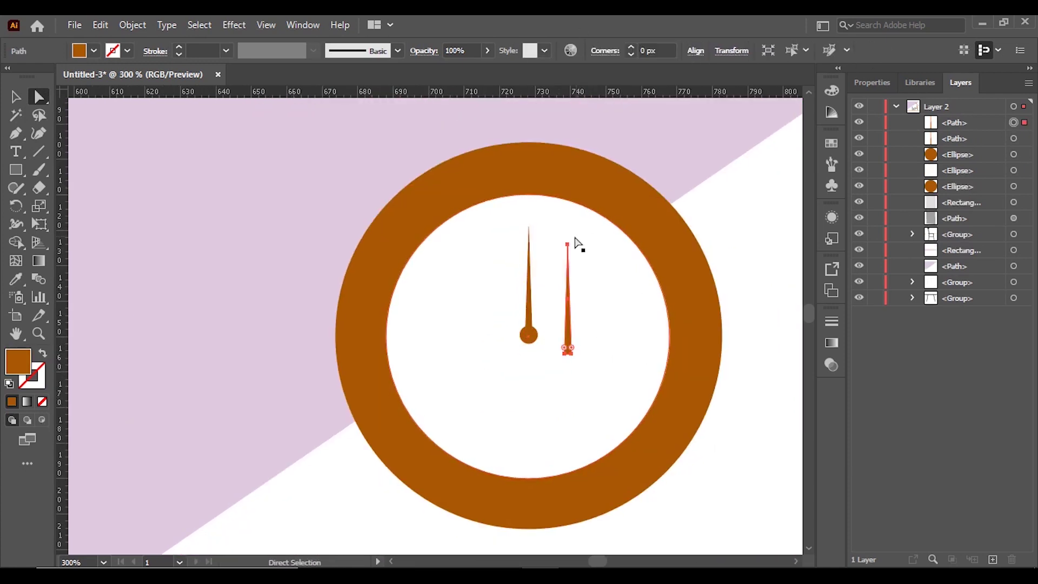
{"action": "left_click_drag", "start_coordinate": [589, 369], "coordinate": [523, 359]}
{"action": "scroll", "coordinate": [600, 292], "scroll_direction": "up", "scroll_amount": 1}
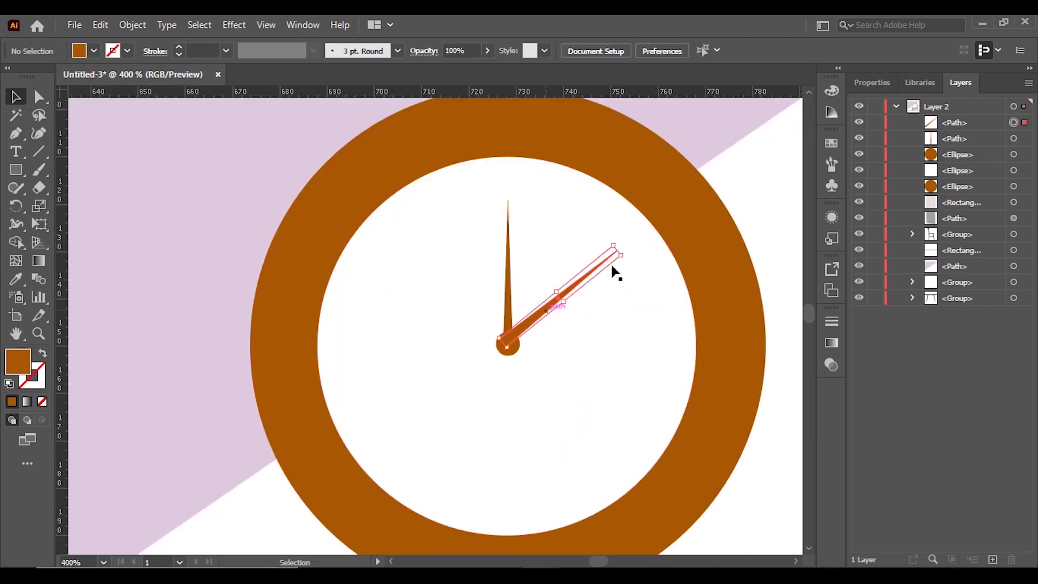
{"action": "left_click_drag", "start_coordinate": [613, 270], "coordinate": [572, 301]}
{"action": "scroll", "coordinate": [572, 301], "scroll_direction": "down", "scroll_amount": 2}
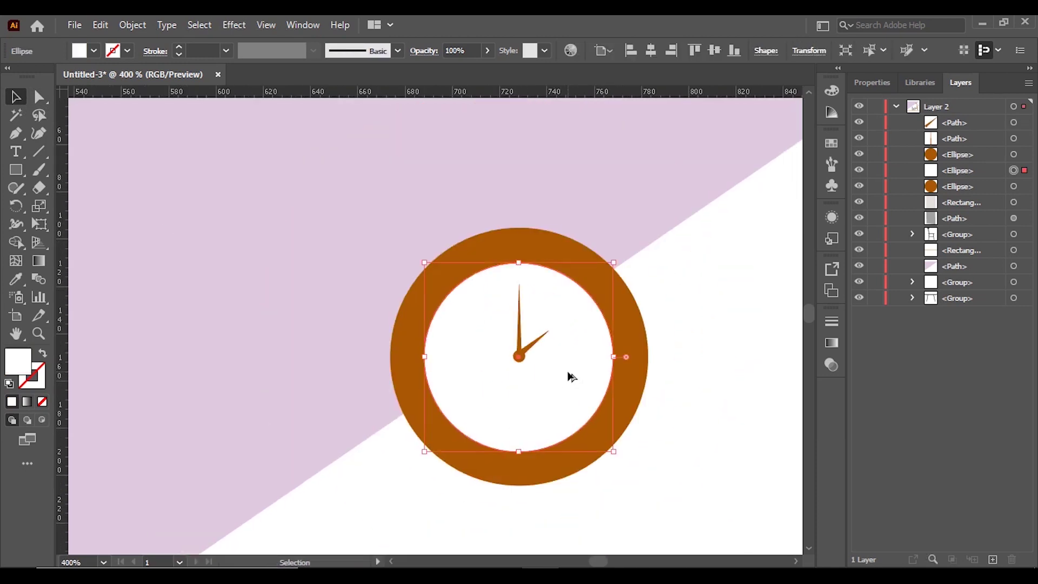
{"action": "scroll", "coordinate": [452, 436], "scroll_direction": "down", "scroll_amount": 4}
Bring the pink wall shape to the front, set 53% opacity and a dark grey fill
{"action": "right_click", "coordinate": [636, 378]}
{"action": "left_click", "coordinate": [683, 325]}
{"action": "left_click_drag", "start_coordinate": [489, 71], "coordinate": [457, 70]}
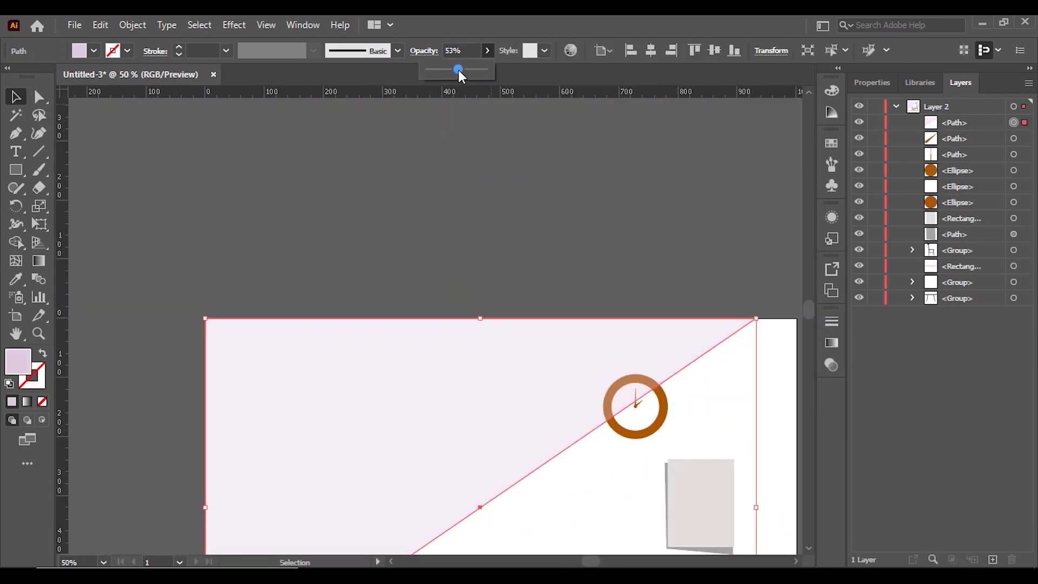
{"action": "double_click", "coordinate": [18, 361]}
{"action": "left_click", "coordinate": [614, 359]}
{"action": "left_click", "coordinate": [958, 222]}
Refill the diagonal wall shape muted purple at 28% opacity
{"action": "scroll", "coordinate": [559, 198], "scroll_direction": "down", "scroll_amount": 2}
{"action": "scroll", "coordinate": [638, 356], "scroll_direction": "up", "scroll_amount": 1}
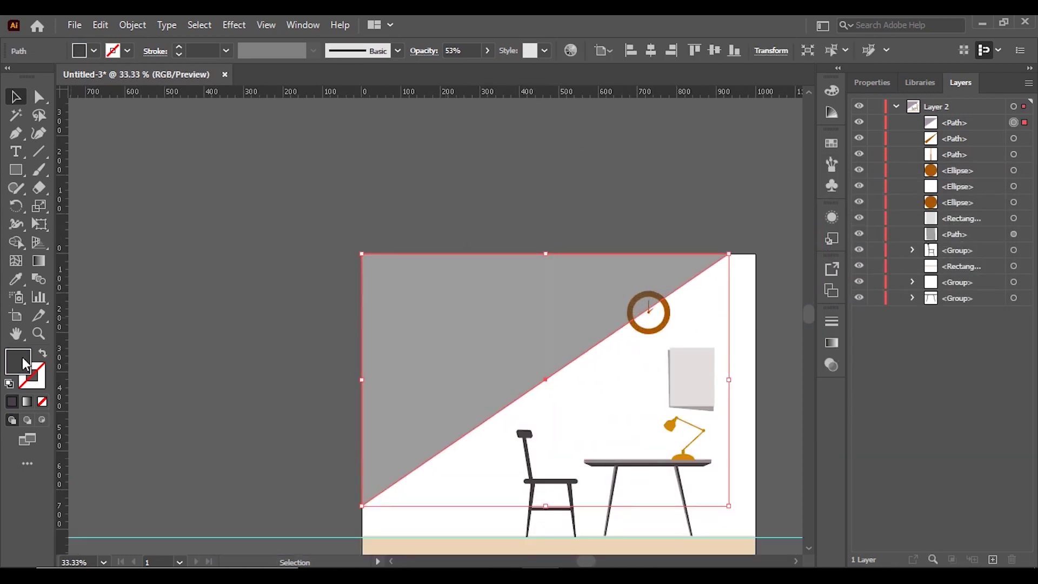
{"action": "double_click", "coordinate": [18, 361]}
{"action": "left_click", "coordinate": [630, 327]}
{"action": "left_click", "coordinate": [959, 223]}
{"action": "left_click", "coordinate": [488, 50]}
{"action": "mouse_move", "coordinate": [460, 69]}
{"action": "left_mouse_down"}
{"action": "mouse_move", "coordinate": [444, 69]}
{"action": "mouse_move", "coordinate": [455, 69]}
{"action": "left_mouse_up"}
{"action": "scroll", "coordinate": [572, 388], "scroll_direction": "down", "scroll_amount": 1}
{"action": "scroll", "coordinate": [514, 371], "scroll_direction": "up", "scroll_amount": 2}
{"action": "left_click", "coordinate": [515, 370]}
Make an offset copy of the clock ring, fill it grey, and send it behind the clock
{"action": "left_click", "coordinate": [667, 220]}
{"action": "scroll", "coordinate": [667, 219], "scroll_direction": "down", "scroll_amount": 1}
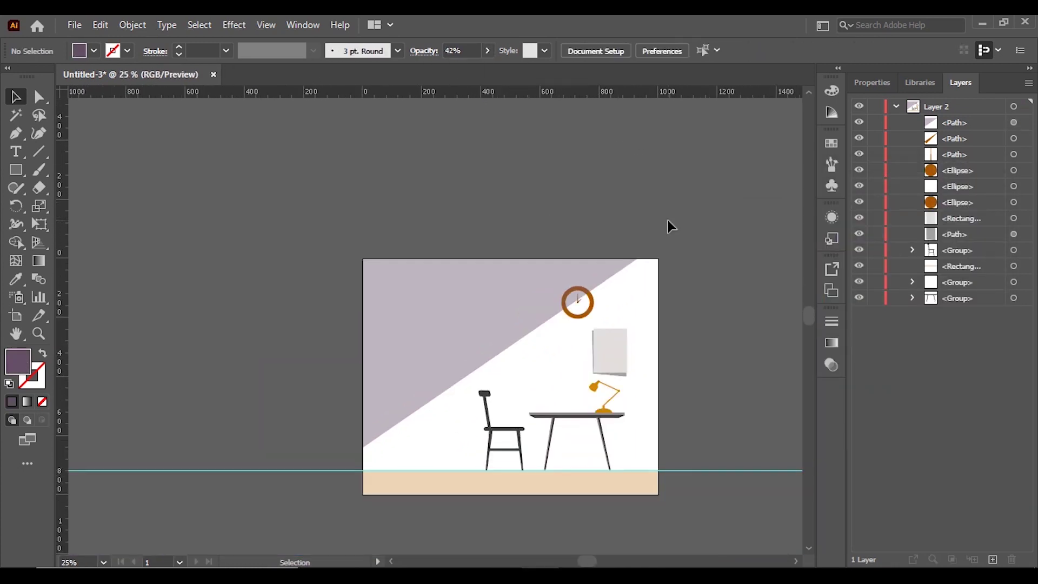
{"action": "scroll", "coordinate": [558, 304], "scroll_direction": "up", "scroll_amount": 4}
{"action": "left_click_drag", "start_coordinate": [638, 357], "coordinate": [628, 367]}
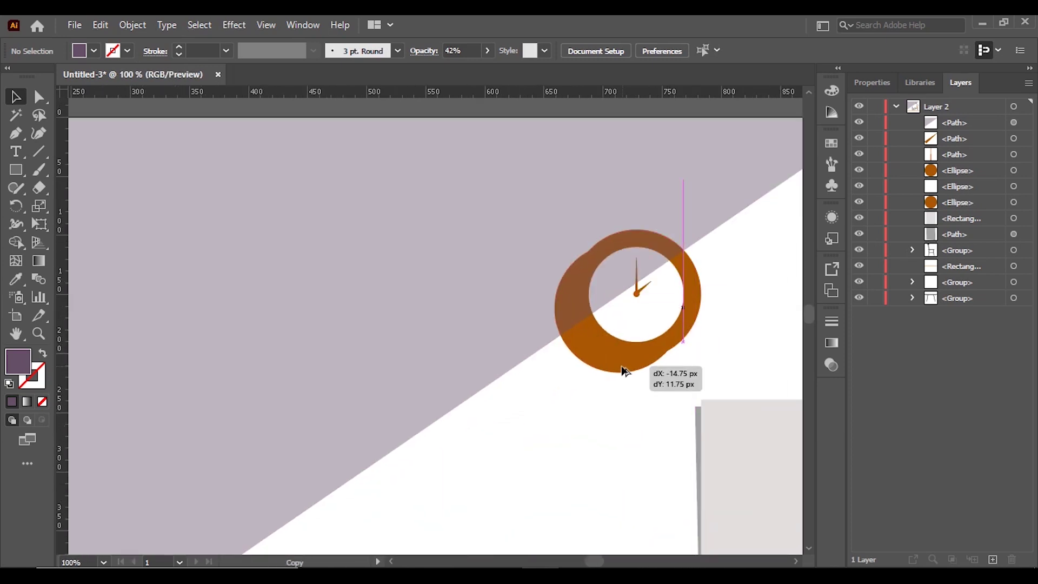
{"action": "double_click", "coordinate": [18, 361]}
{"action": "left_click", "coordinate": [609, 335]}
{"action": "left_click", "coordinate": [931, 229]}
{"action": "scroll", "coordinate": [597, 421], "scroll_direction": "down", "scroll_amount": 2}
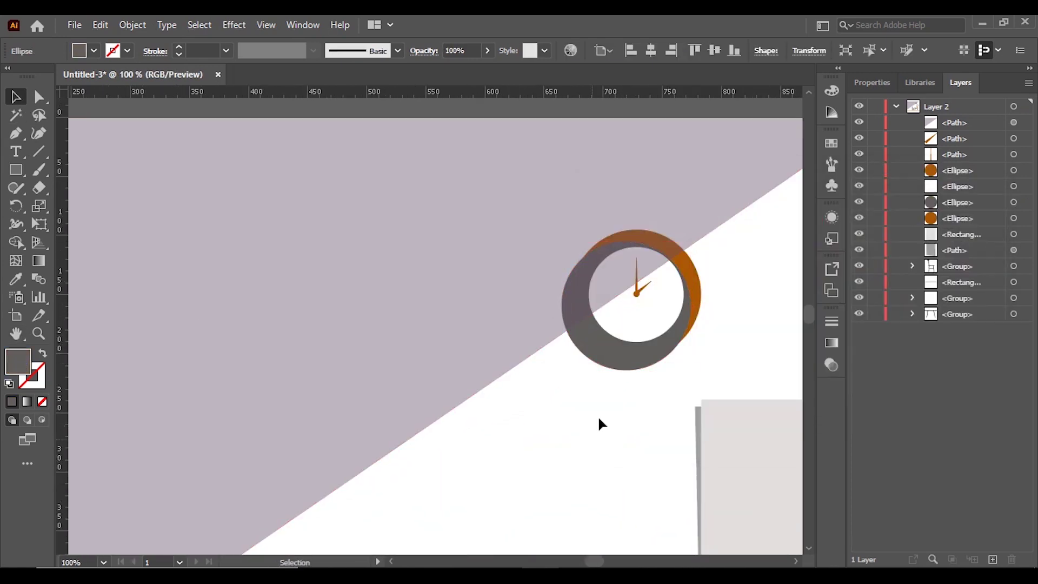
{"action": "right_click", "coordinate": [693, 258]}
{"action": "left_click", "coordinate": [658, 524]}
{"action": "left_click", "coordinate": [605, 417]}
Adjust the grey shade of the clock's shadow ring
{"action": "scroll", "coordinate": [605, 416], "scroll_direction": "down", "scroll_amount": 1}
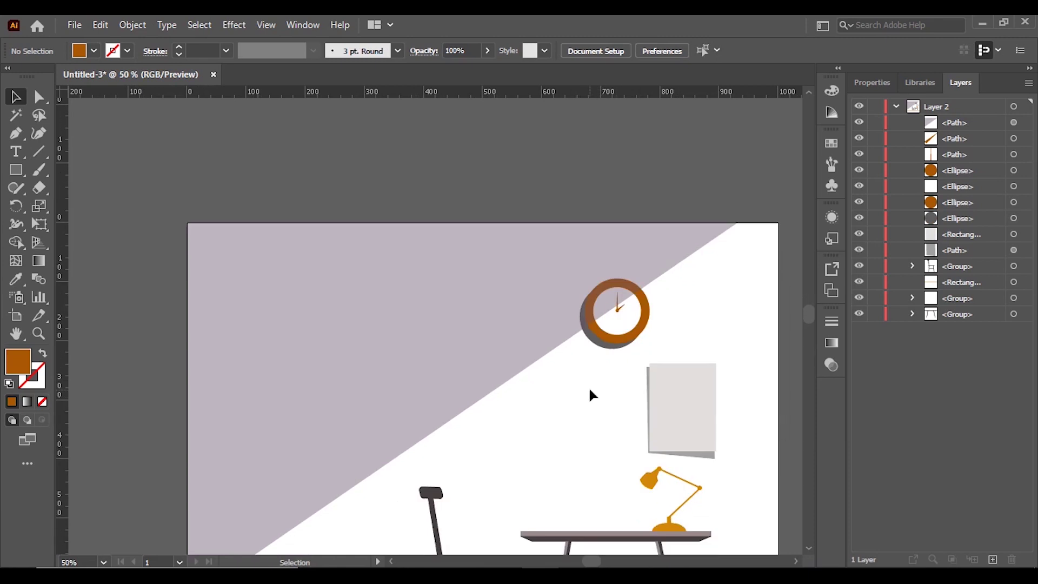
{"action": "scroll", "coordinate": [588, 386], "scroll_direction": "up", "scroll_amount": 1}
{"action": "scroll", "coordinate": [597, 376], "scroll_direction": "up", "scroll_amount": 1}
{"action": "left_click", "coordinate": [581, 292]}
{"action": "double_click", "coordinate": [18, 361]}
{"action": "left_click", "coordinate": [955, 222]}
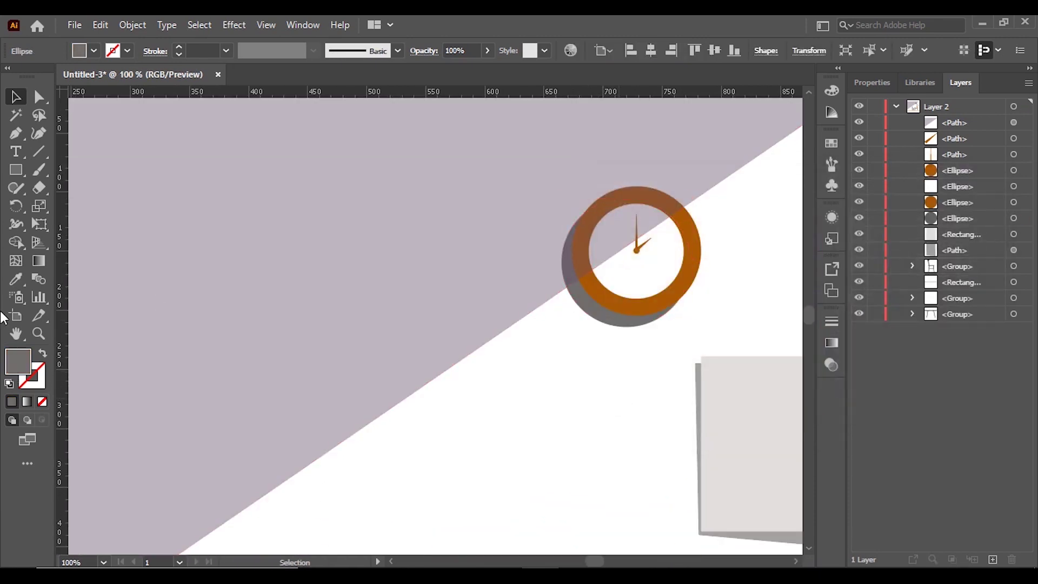
{"action": "left_click", "coordinate": [533, 413]}
{"action": "scroll", "coordinate": [532, 413], "scroll_direction": "down", "scroll_amount": 2}
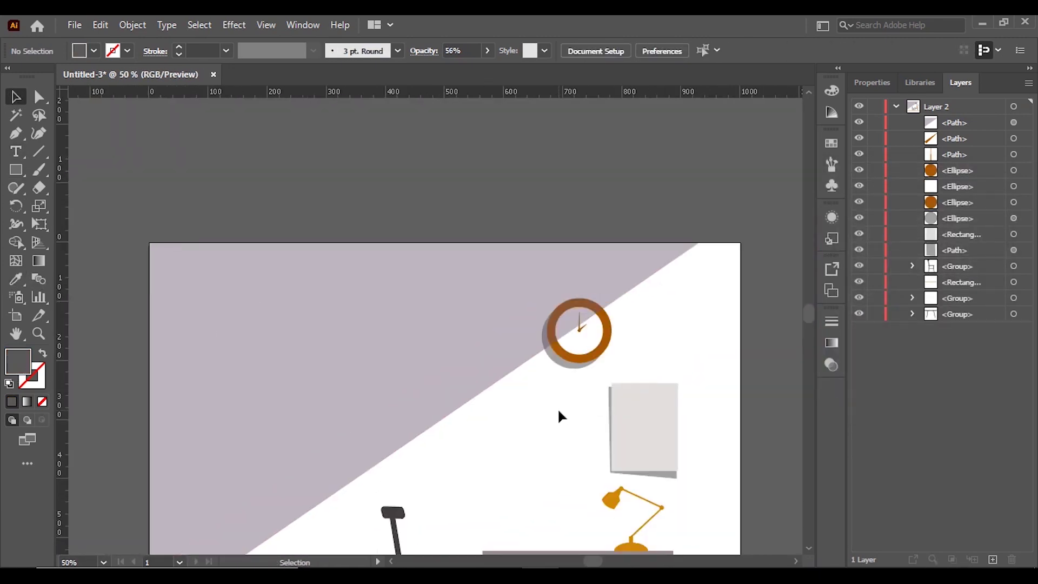
{"action": "scroll", "coordinate": [557, 407], "scroll_direction": "down", "scroll_amount": 2}
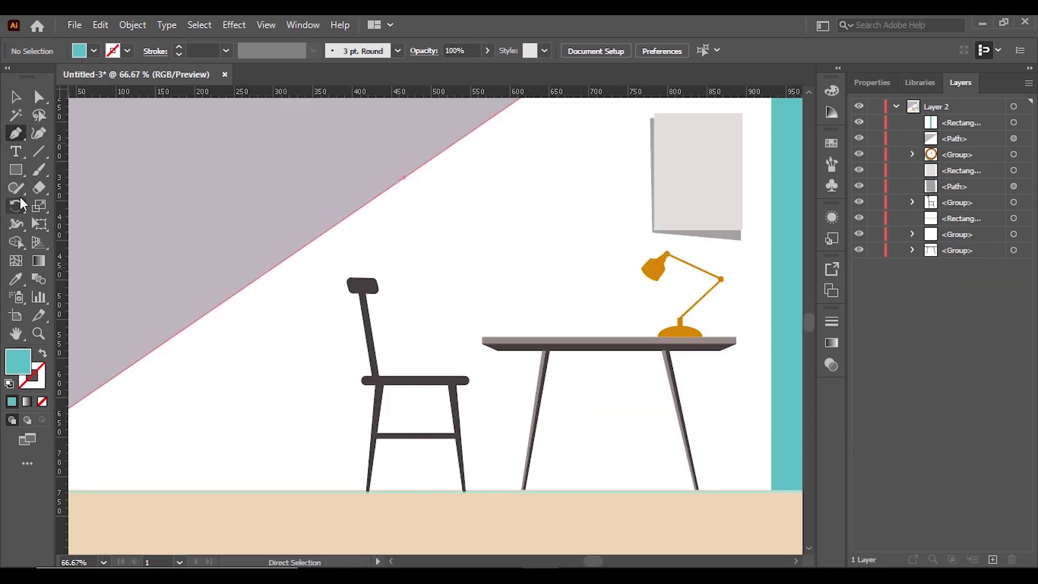
Pen-outline the seated back, thigh, knee and foot along chair and desk edge, filled green
{"action": "left_click", "coordinate": [440, 235]}
{"action": "left_click_drag", "start_coordinate": [387, 291], "coordinate": [387, 292]}
{"action": "left_click", "coordinate": [399, 266]}
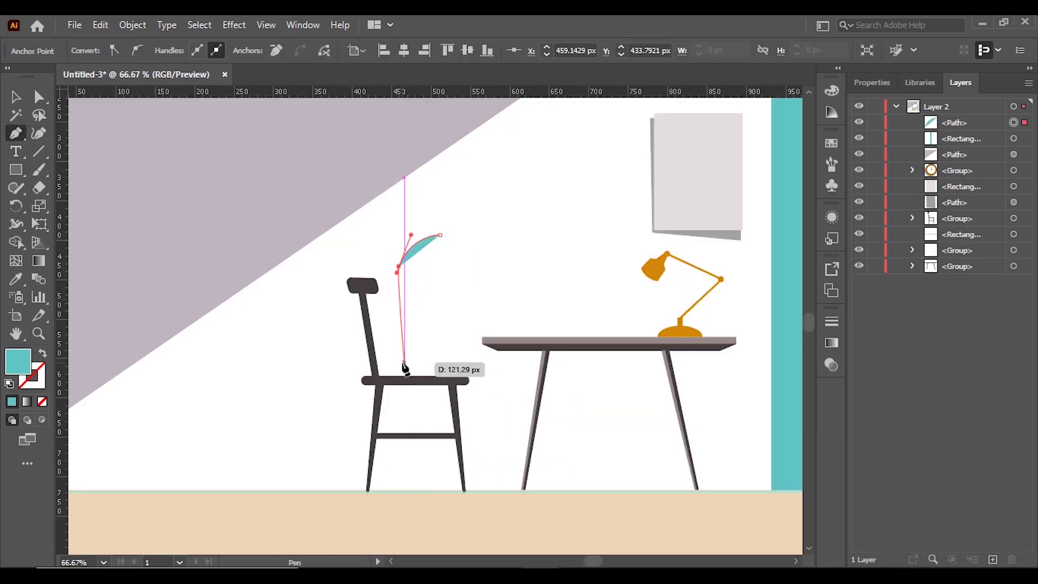
{"action": "left_click_drag", "start_coordinate": [406, 379], "coordinate": [427, 383]}
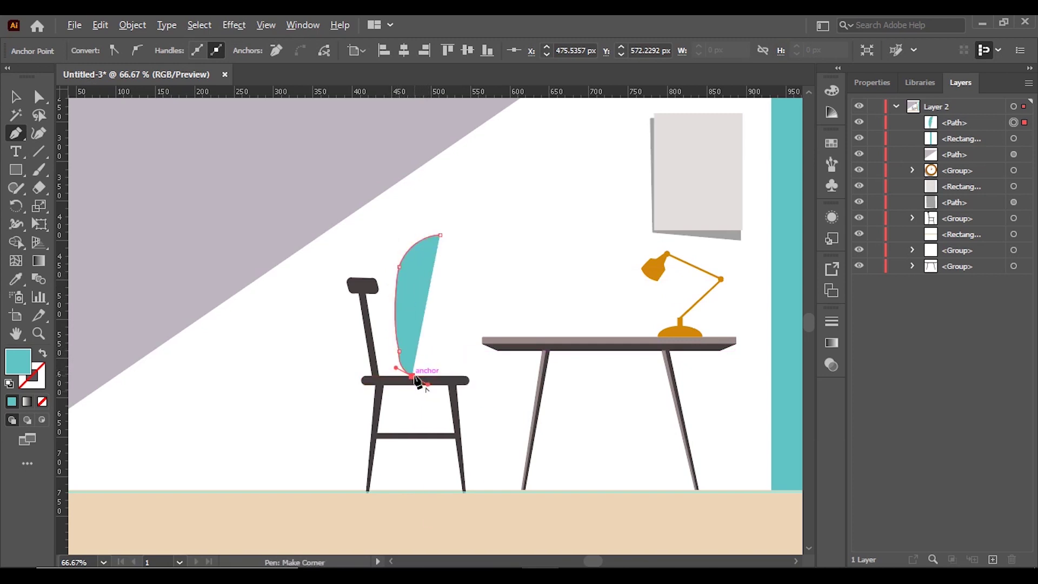
{"action": "left_click", "coordinate": [472, 376]}
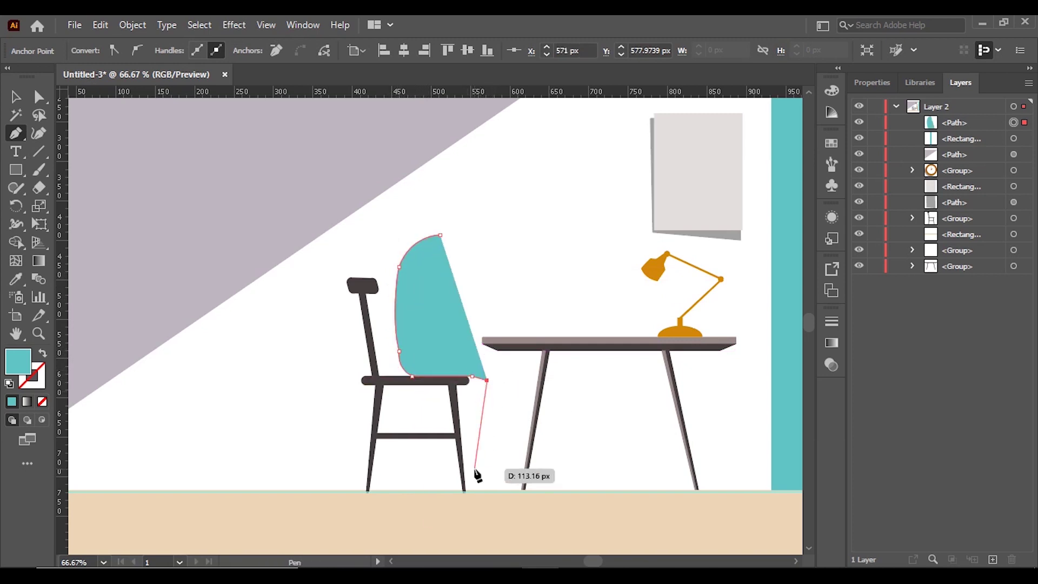
{"action": "left_click", "coordinate": [458, 454]}
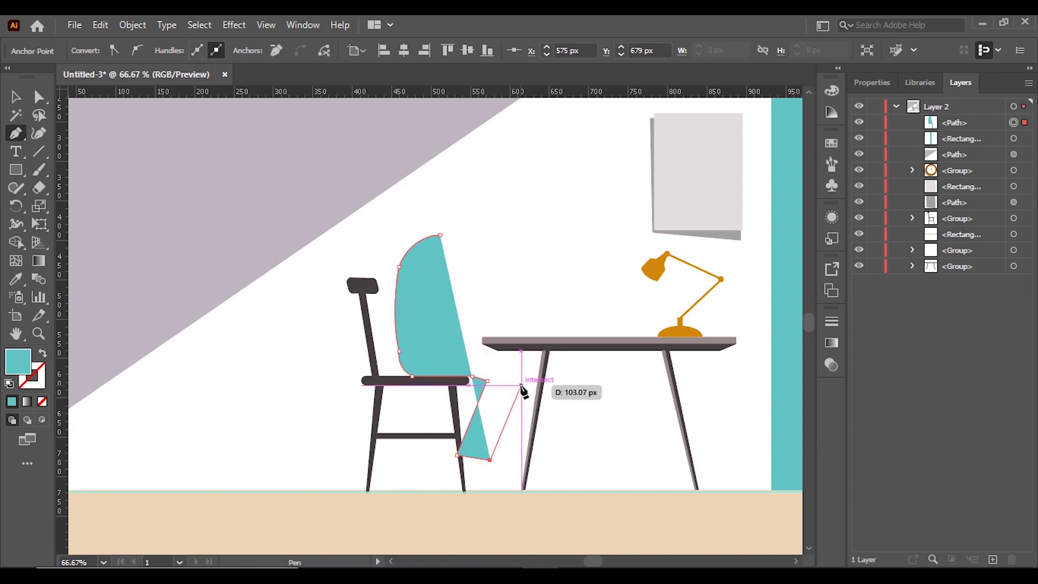
{"action": "left_click", "coordinate": [521, 385]}
{"action": "left_click", "coordinate": [416, 334]}
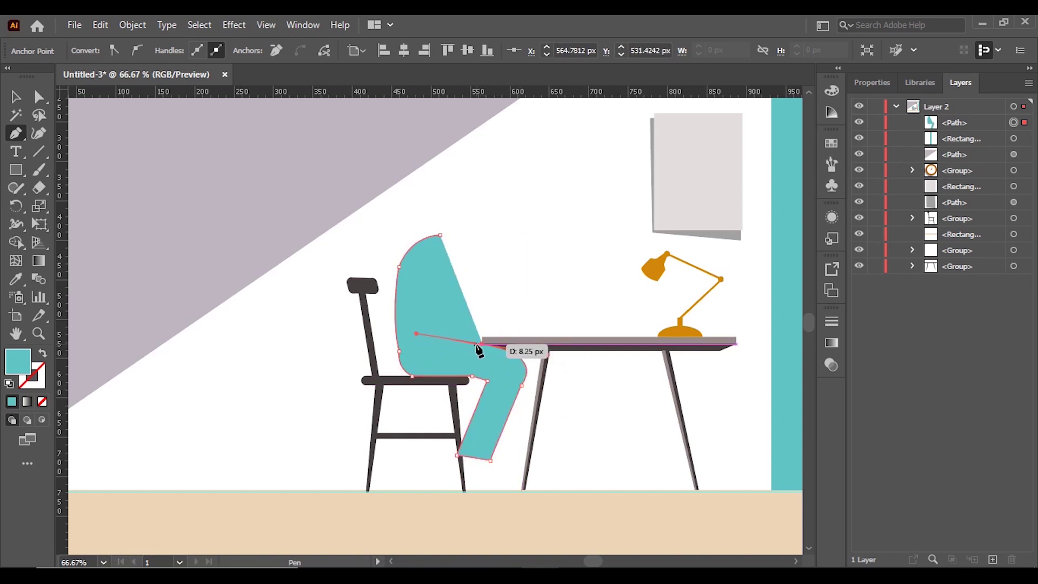
{"action": "left_click", "coordinate": [451, 341]}
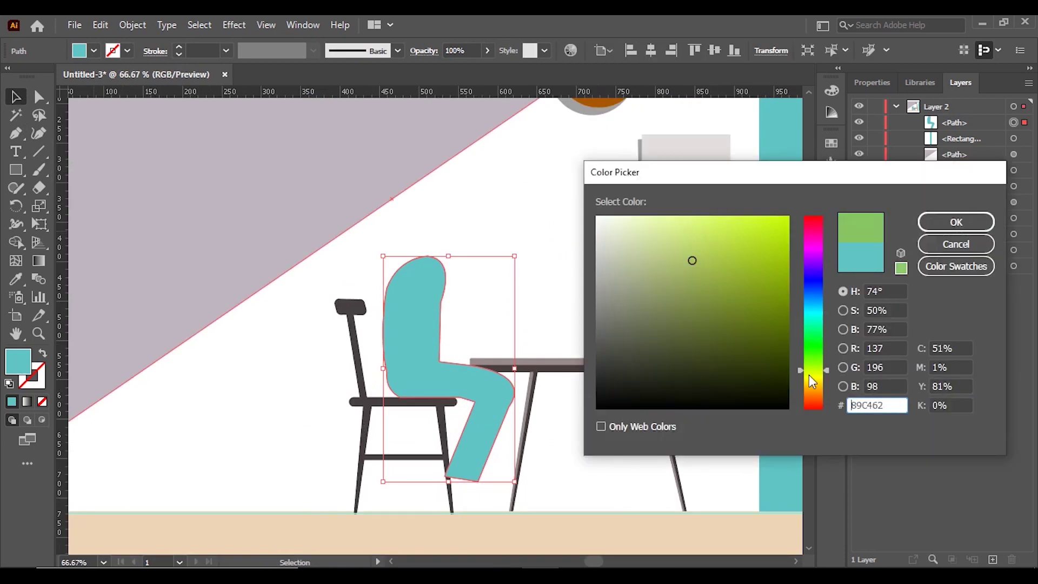
{"action": "mouse_move", "coordinate": [812, 370]}
{"action": "left_mouse_down"}
{"action": "mouse_move", "coordinate": [816, 387]}
{"action": "mouse_move", "coordinate": [816, 327]}
{"action": "left_mouse_up"}
{"action": "left_click", "coordinate": [956, 222]}
{"action": "left_click", "coordinate": [591, 300]}
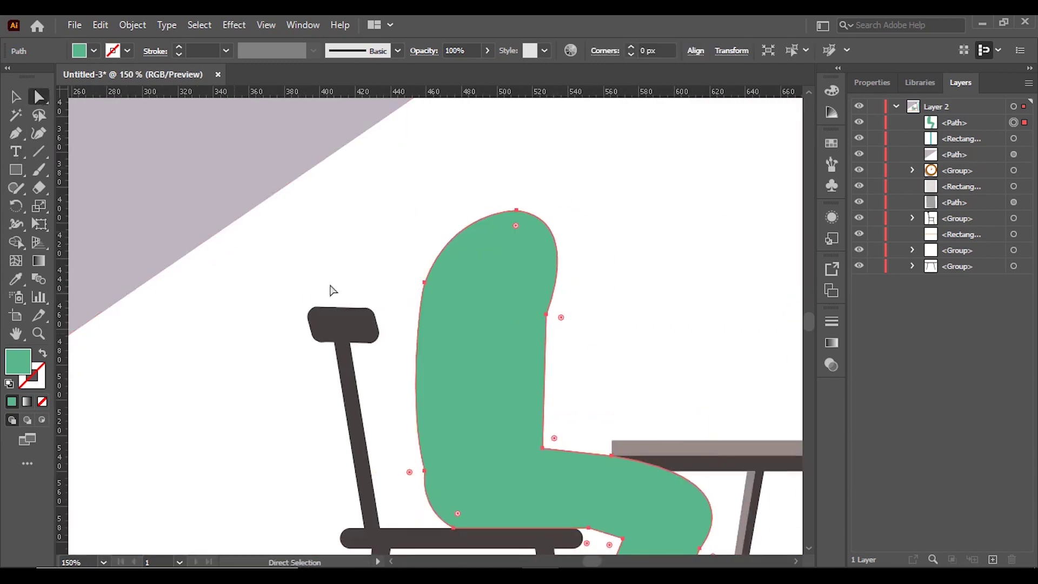
Round out the figure's back and bulge the lower back outward
{"action": "left_click", "coordinate": [413, 288]}
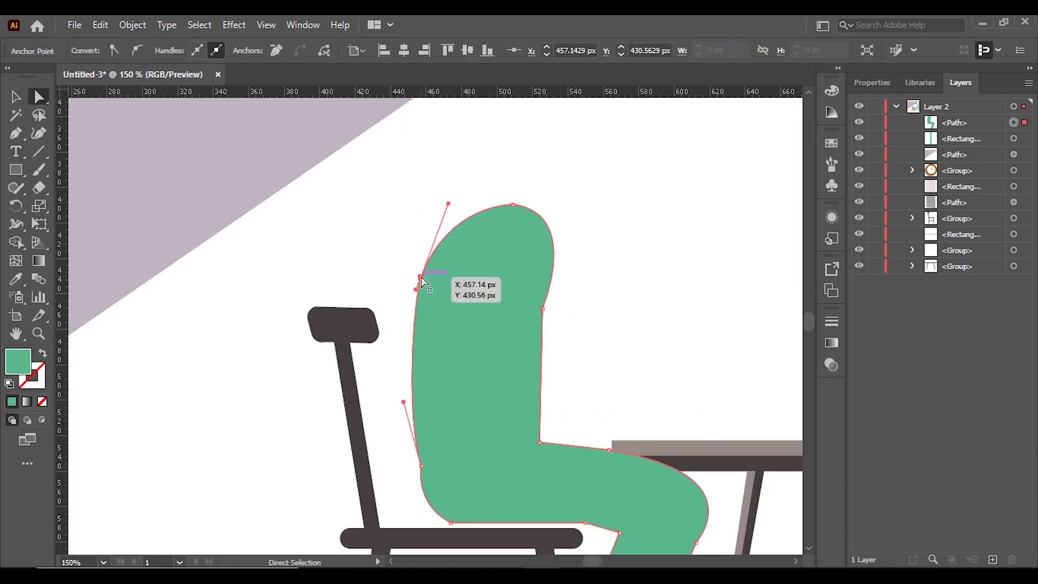
{"action": "left_click_drag", "start_coordinate": [421, 465], "coordinate": [407, 464]}
{"action": "left_click_drag", "start_coordinate": [390, 400], "coordinate": [382, 378]}
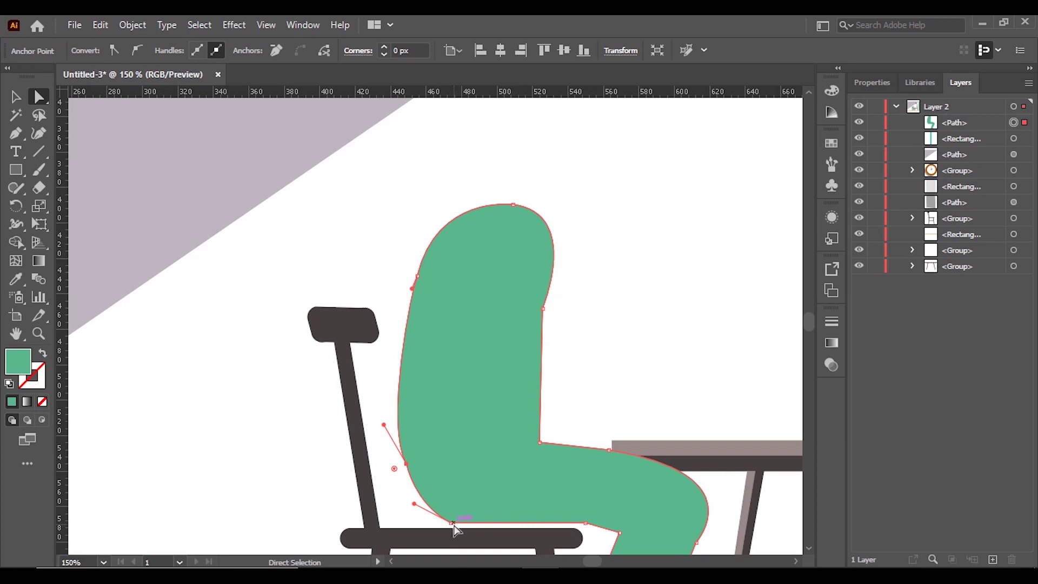
{"action": "left_click_drag", "start_coordinate": [408, 474], "coordinate": [409, 475]}
{"action": "left_click", "coordinate": [406, 514]}
{"action": "scroll", "coordinate": [557, 427], "scroll_direction": "down", "scroll_amount": 2}
{"action": "scroll", "coordinate": [557, 427], "scroll_direction": "right", "scroll_amount": 2}
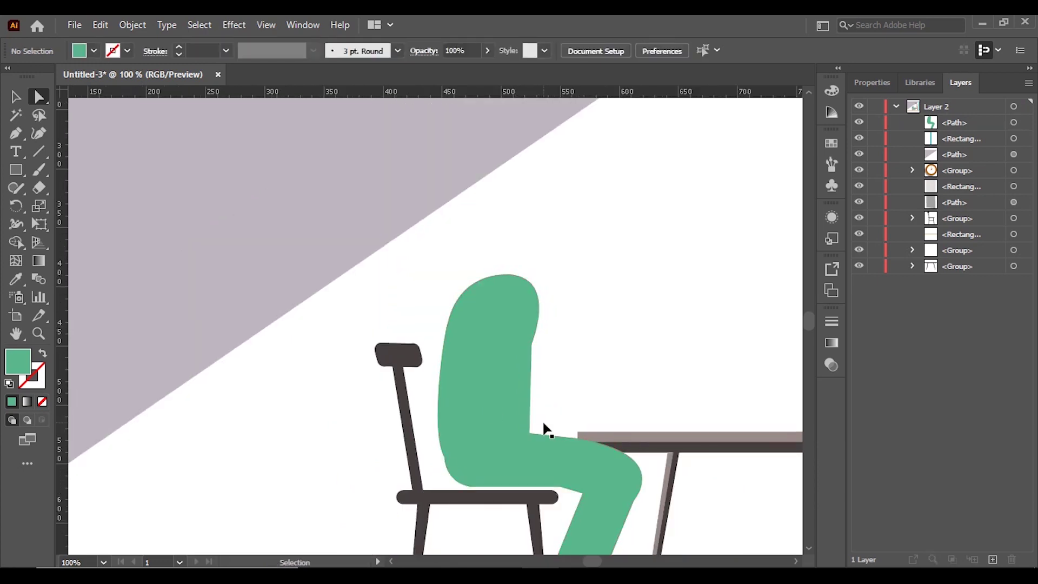
{"action": "scroll", "coordinate": [543, 424], "scroll_direction": "down", "scroll_amount": 5}
Nudge the knee along the seat and tuck the thigh point under the desk edge
{"action": "left_click_drag", "start_coordinate": [509, 267], "coordinate": [454, 274]}
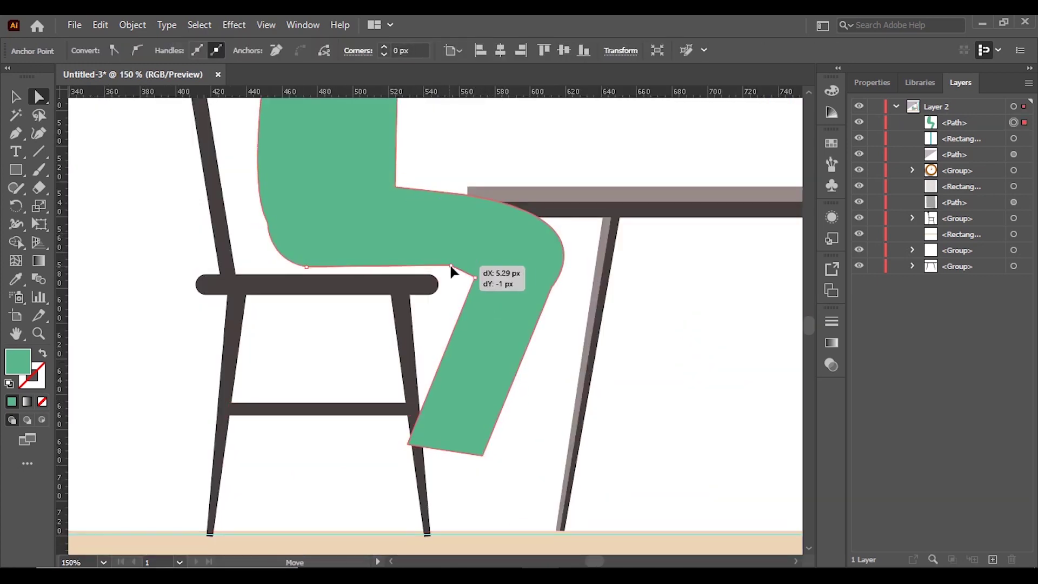
{"action": "key", "text": "ctrl+="}
{"action": "left_click_drag", "start_coordinate": [407, 235], "coordinate": [412, 232]}
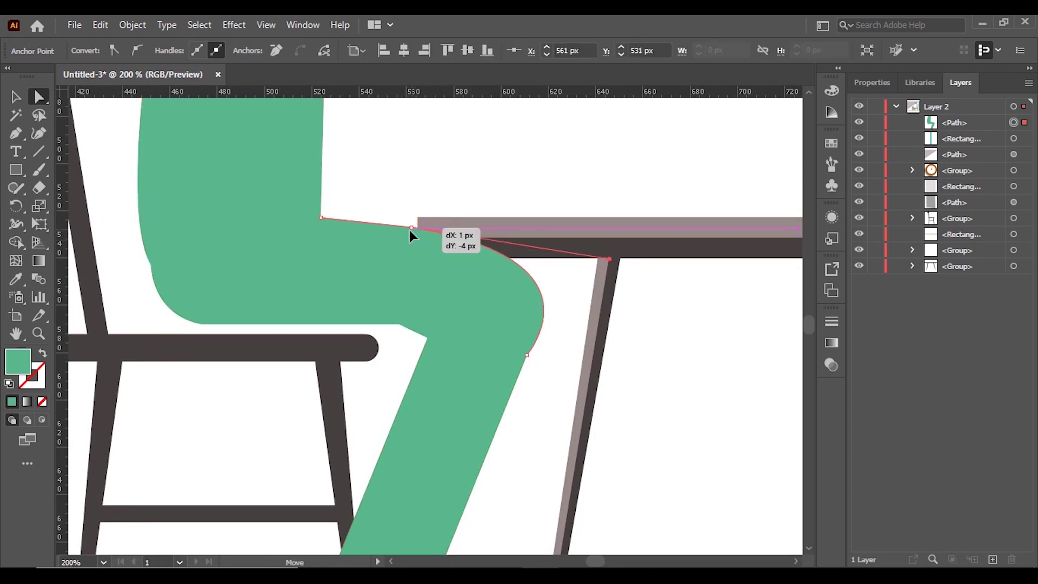
{"action": "key", "text": "ctrl+shift+a"}
{"action": "key", "text": "ctrl+1"}
{"action": "scroll", "coordinate": [364, 326], "scroll_direction": "up", "scroll_amount": 2}
{"action": "scroll", "coordinate": [364, 324], "scroll_direction": "up", "scroll_amount": 2}
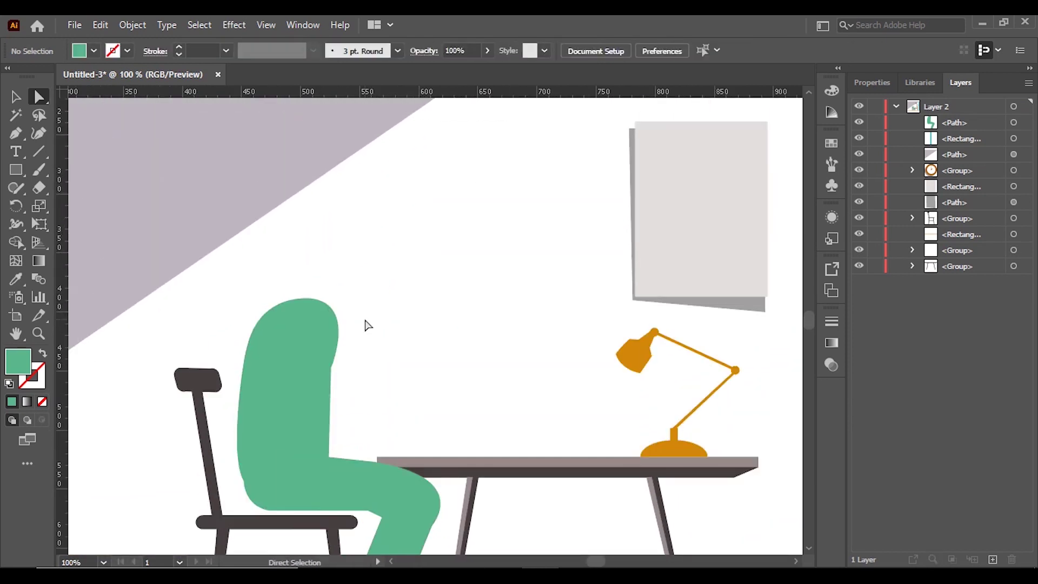
{"action": "key", "text": "p"}
{"action": "scroll", "coordinate": [286, 349], "scroll_direction": "up", "scroll_amount": 2}
{"action": "scroll", "coordinate": [287, 349], "scroll_direction": "up", "scroll_amount": 1, "text": "alt"}
{"action": "scroll", "coordinate": [262, 282], "scroll_direction": "down", "scroll_amount": 3}
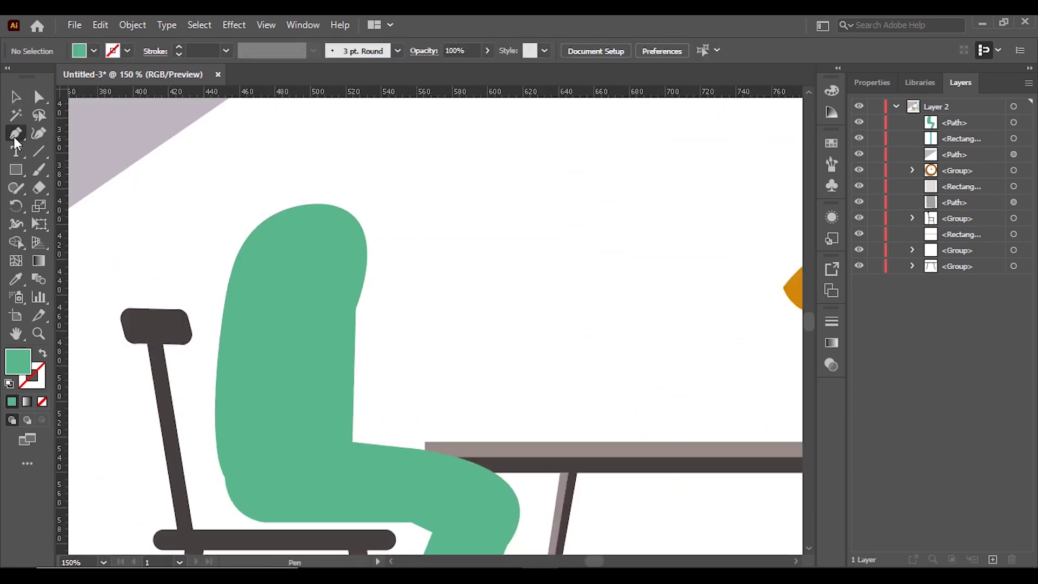
Pen-draw a blue shirt with an arm reaching to the desk, and pick dark navy for the legs
{"action": "left_click", "coordinate": [264, 220]}
{"action": "left_click", "coordinate": [225, 312]}
{"action": "left_click_drag", "start_coordinate": [227, 319], "coordinate": [225, 315]}
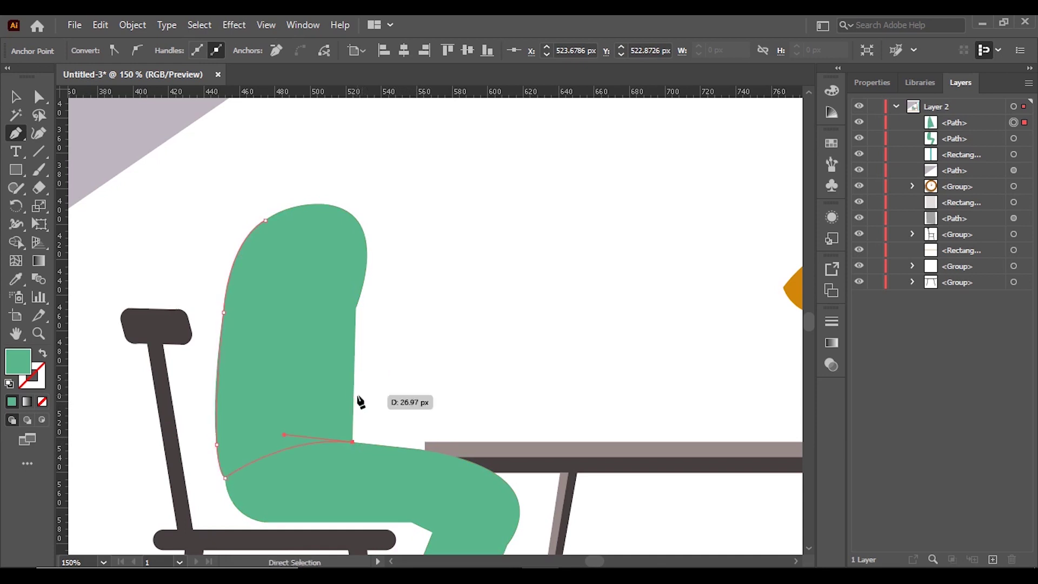
{"action": "left_click", "coordinate": [353, 390]}
{"action": "left_click_drag", "start_coordinate": [416, 415], "coordinate": [460, 433]}
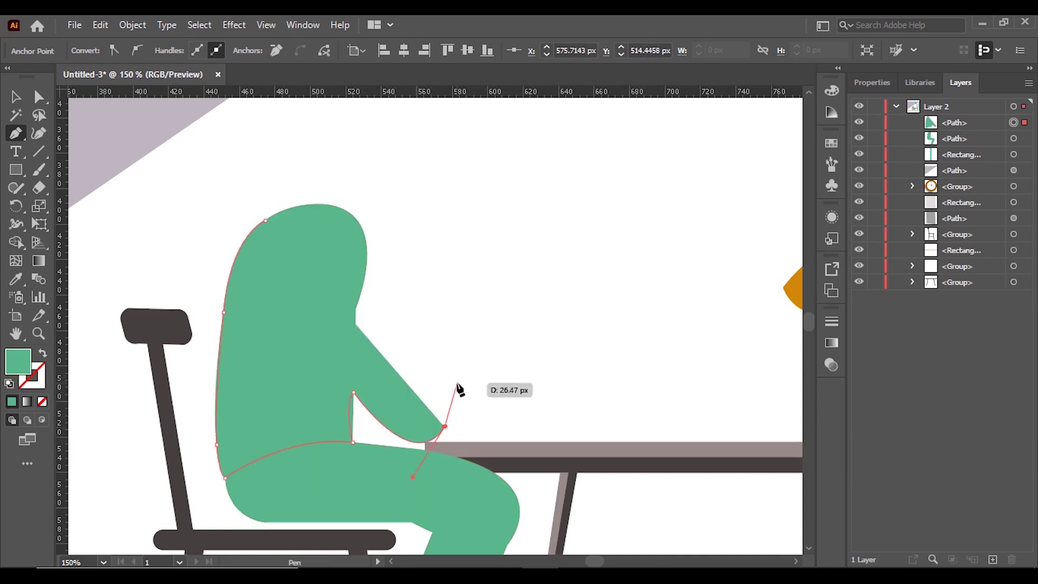
{"action": "left_click", "coordinate": [471, 427]}
{"action": "left_click", "coordinate": [482, 389]}
{"action": "left_click", "coordinate": [416, 366]}
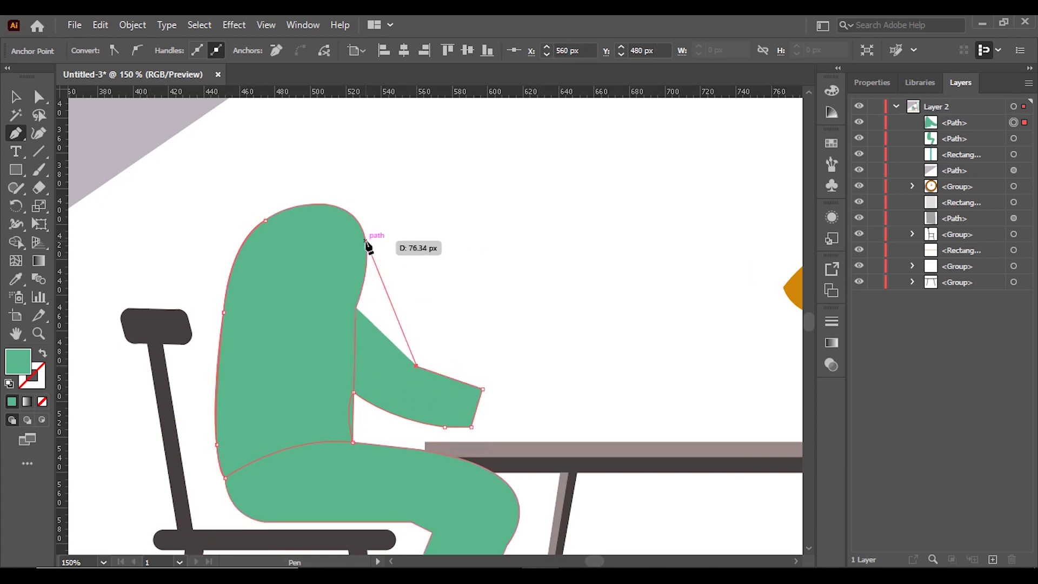
{"action": "left_click_drag", "start_coordinate": [233, 242], "coordinate": [295, 207]}
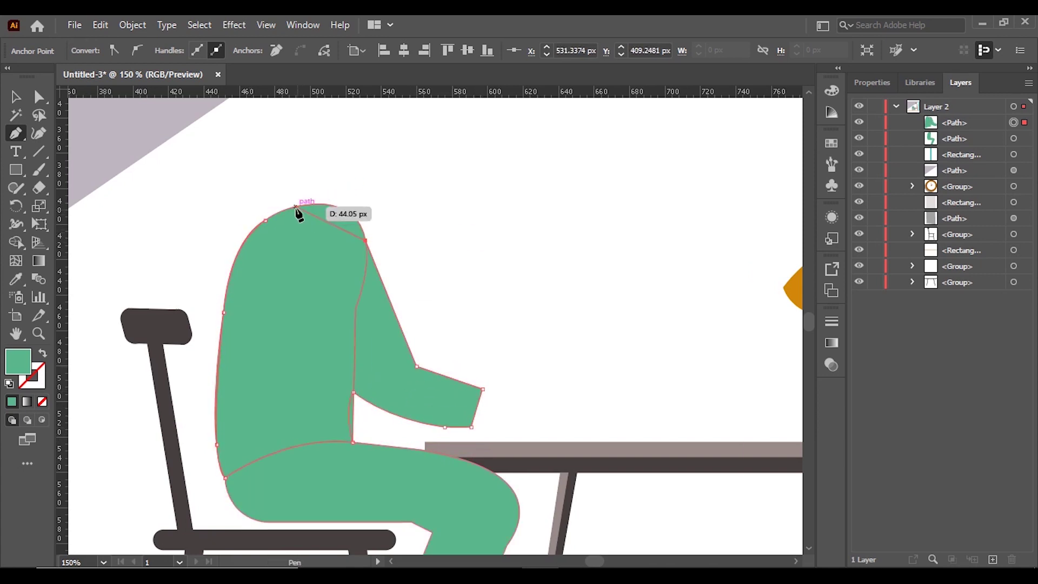
{"action": "double_click", "coordinate": [18, 361]}
{"action": "left_click_drag", "start_coordinate": [814, 329], "coordinate": [814, 279]}
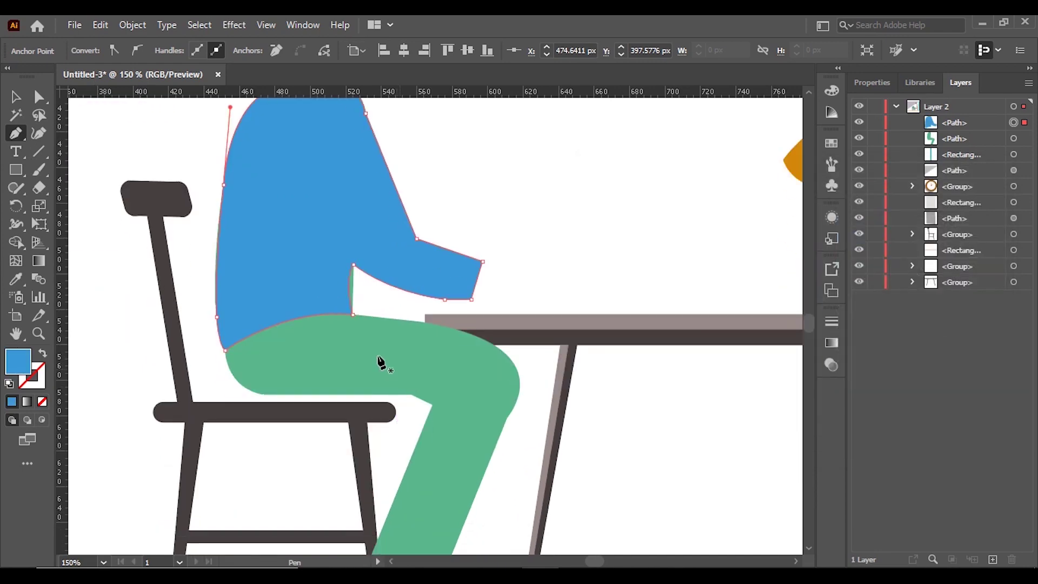
{"action": "left_click", "coordinate": [757, 347]}
Apply navy to the legs and curve the blue shirt's top into a smooth shoulder
{"action": "left_click", "coordinate": [956, 221]}
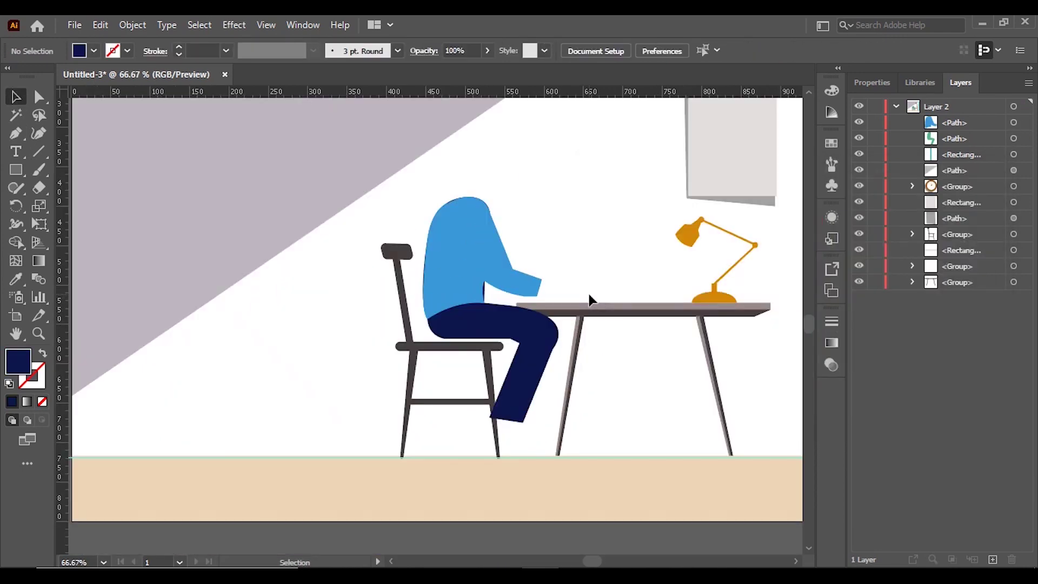
{"action": "key", "text": "ctrl+plus"}
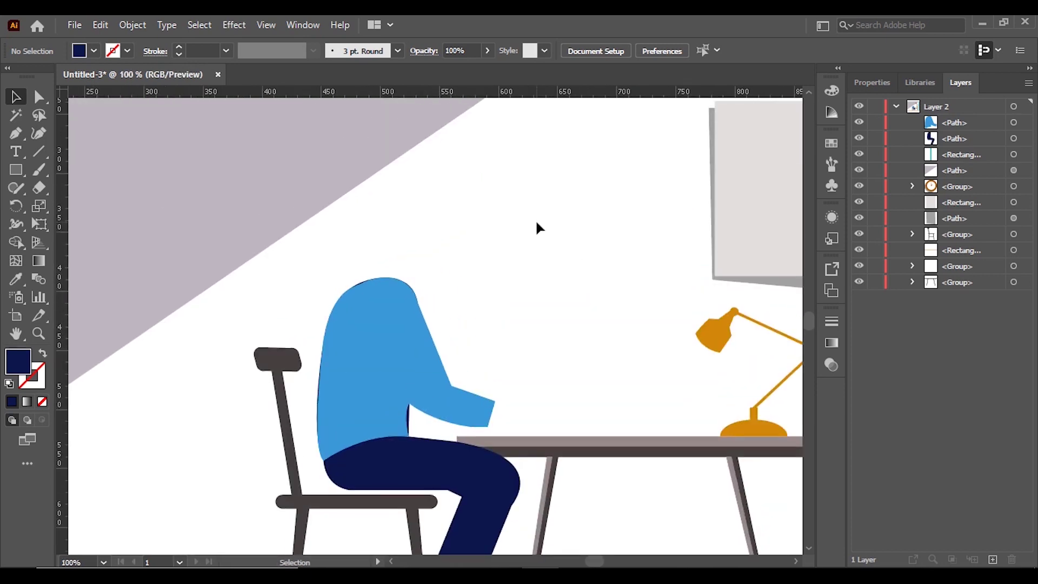
{"action": "key", "text": "ctrl+plus"}
{"action": "key", "text": "ctrl+plus"}
{"action": "key", "text": "ctrl+plus"}
{"action": "key", "text": "a"}
{"action": "left_click", "coordinate": [961, 139]}
{"action": "left_click", "coordinate": [296, 190]}
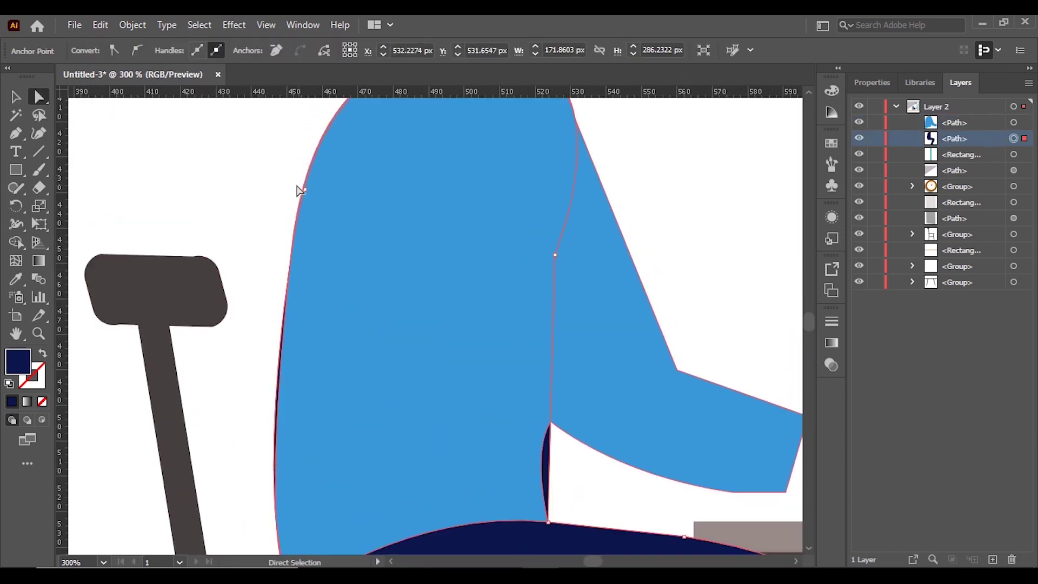
{"action": "scroll", "coordinate": [547, 367], "scroll_direction": "down", "scroll_amount": 3}
{"action": "left_click_drag", "start_coordinate": [549, 395], "coordinate": [556, 373]}
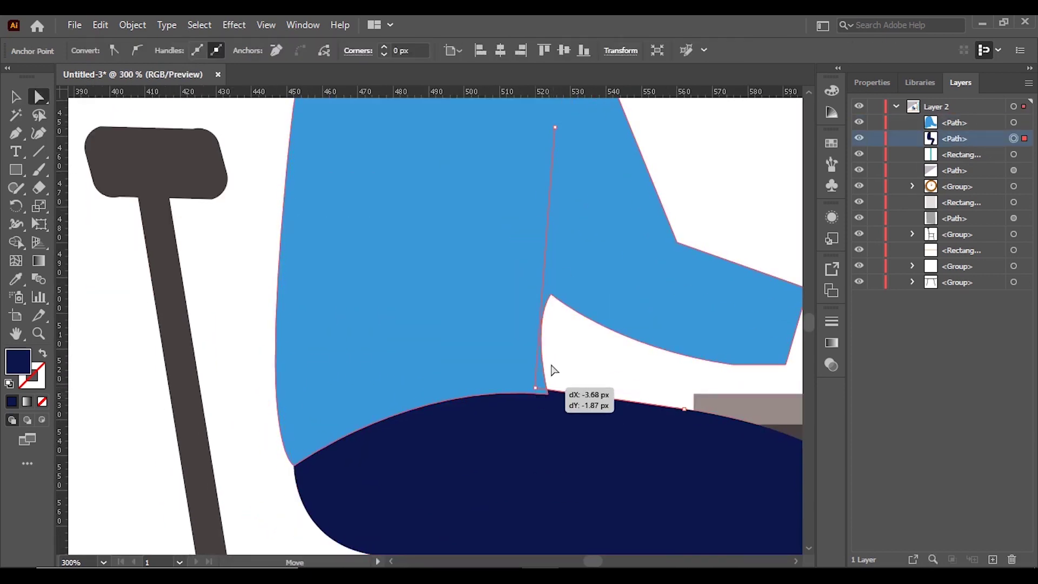
{"action": "scroll", "coordinate": [559, 325], "scroll_direction": "up", "scroll_amount": 5}
{"action": "scroll", "coordinate": [559, 324], "scroll_direction": "left", "scroll_amount": 3}
{"action": "left_click_drag", "start_coordinate": [655, 190], "coordinate": [771, 202]}
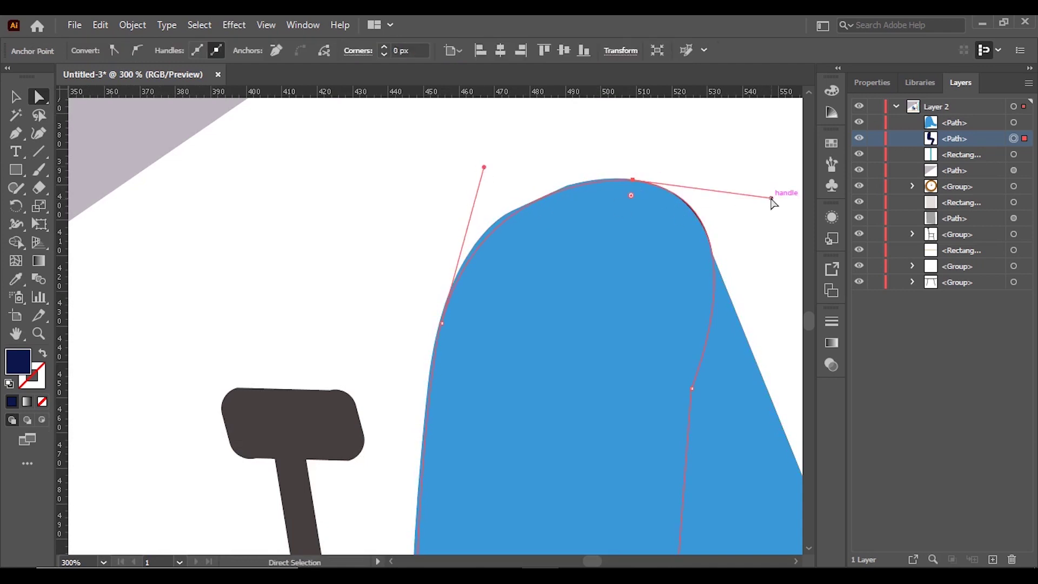
Round the shirt's forearm bend to about 12 px radius, then deselect
{"action": "key", "text": "ctrl+shift+a"}
{"action": "key", "text": "v"}
{"action": "key", "text": "ctrl+0"}
{"action": "left_click", "coordinate": [503, 308]}
{"action": "key", "text": "ctrl+plus"}
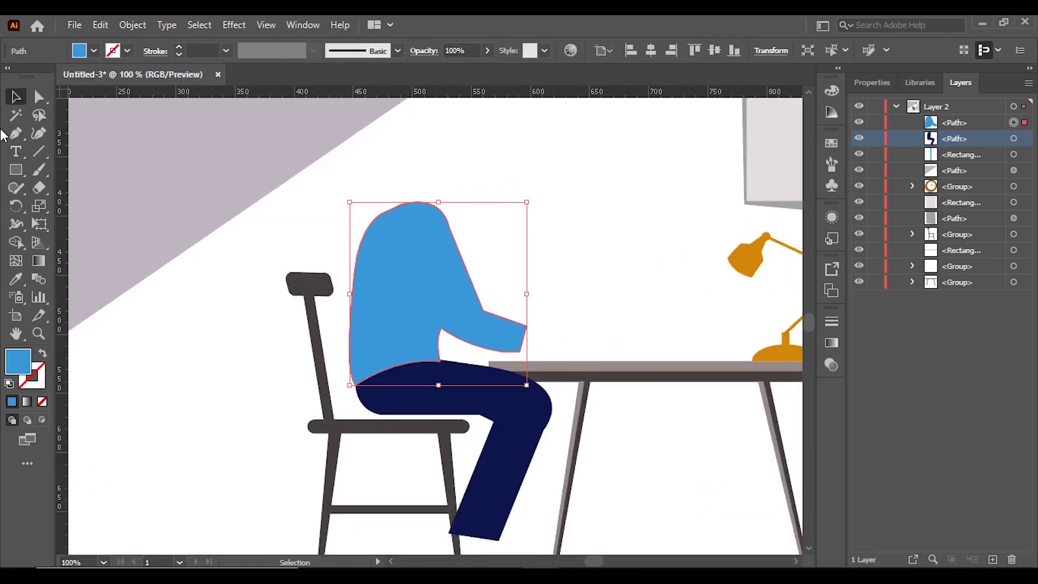
{"action": "key", "text": "a"}
{"action": "key", "text": "ctrl+plus"}
{"action": "key", "text": "ctrl+plus"}
{"action": "key", "text": "ctrl+plus"}
{"action": "mouse_move", "coordinate": [487, 310]}
{"action": "left_mouse_down"}
{"action": "mouse_move", "coordinate": [519, 309]}
{"action": "mouse_move", "coordinate": [570, 331]}
{"action": "left_mouse_up"}
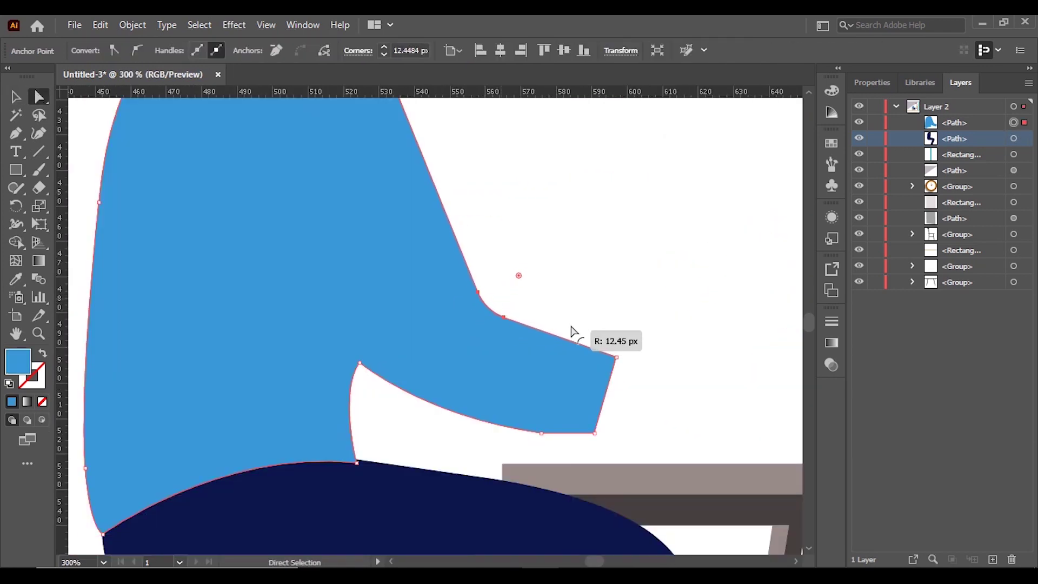
{"action": "key", "text": "ctrl+minus"}
{"action": "left_click_drag", "start_coordinate": [439, 202], "coordinate": [440, 205]}
{"action": "left_click", "coordinate": [563, 343]}
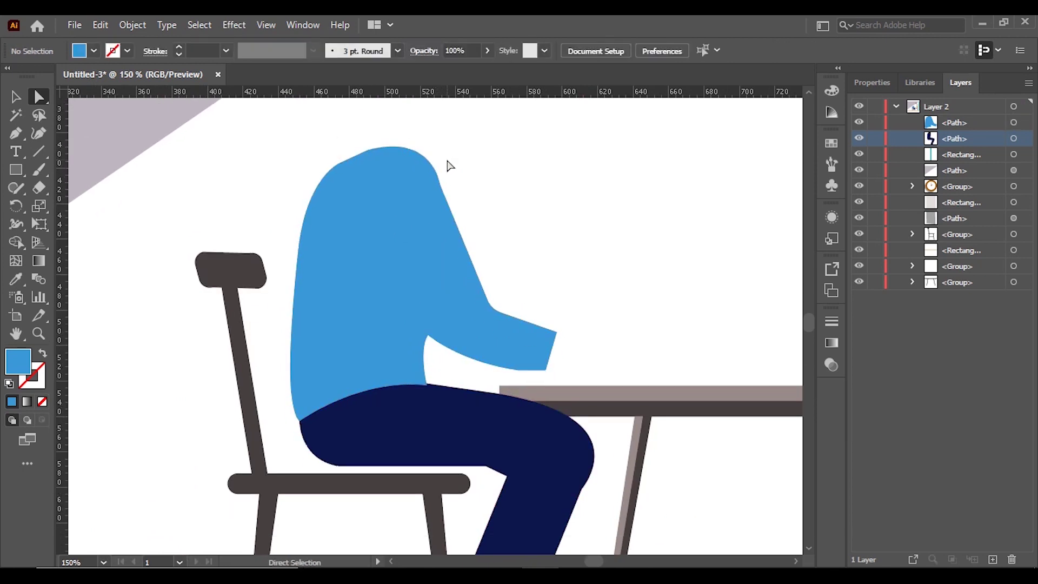
{"action": "key", "text": "ctrl+minus"}
{"action": "key", "text": "ctrl+minus"}
{"action": "scroll", "coordinate": [560, 383], "scroll_direction": "up", "scroll_amount": 1}
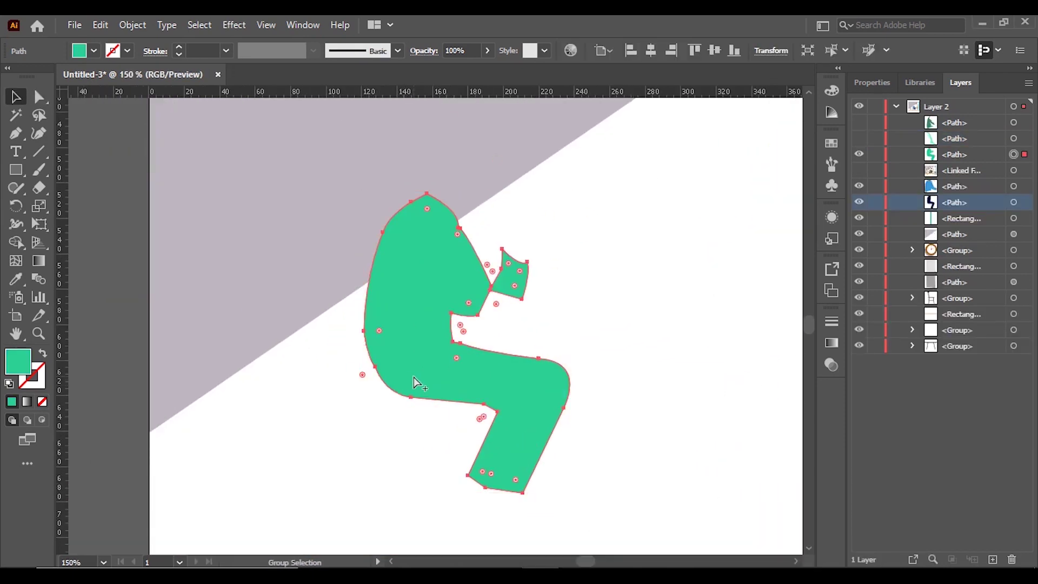
Begin pen-drawing the trouser outline from the hip past the notch corner
{"action": "key", "text": "p"}
{"action": "scroll", "coordinate": [416, 382], "scroll_direction": "up", "scroll_amount": 2}
{"action": "scroll", "coordinate": [382, 324], "scroll_direction": "up", "scroll_amount": 3}
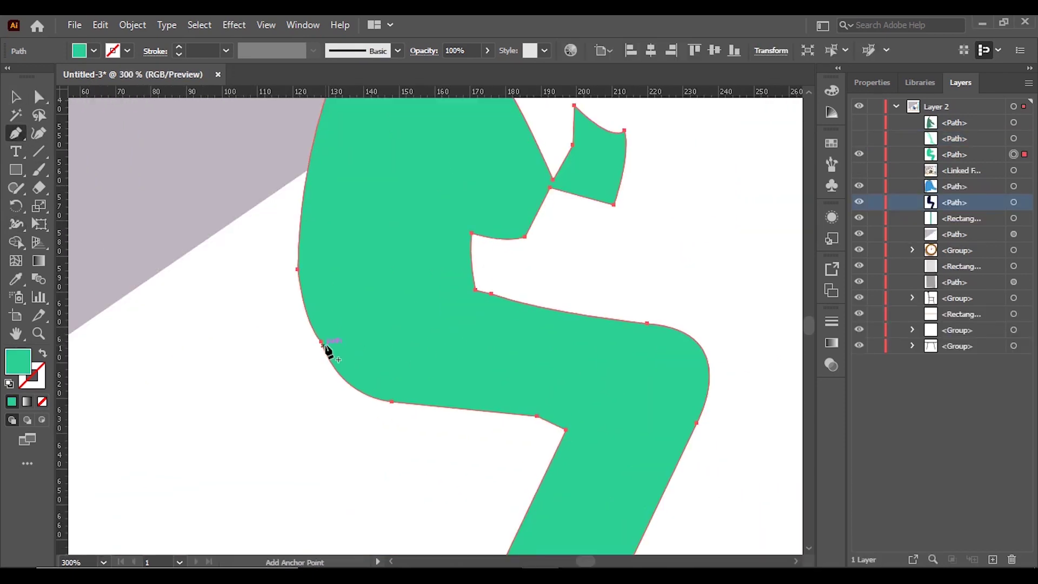
{"action": "left_click", "coordinate": [319, 336]}
{"action": "mouse_move", "coordinate": [517, 268]}
{"action": "left_mouse_down"}
{"action": "mouse_move", "coordinate": [637, 278]}
{"action": "mouse_move", "coordinate": [634, 312]}
{"action": "mouse_move", "coordinate": [683, 331]}
{"action": "left_mouse_up"}
{"action": "key", "text": "ctrl+minus"}
{"action": "key", "text": "ctrl+minus"}
{"action": "key", "text": "ctrl+plus"}
{"action": "left_click", "coordinate": [622, 308]}
Continue the trouser outline around the knee, shin, foot and back of the shin
{"action": "left_click_drag", "start_coordinate": [723, 395], "coordinate": [712, 429]}
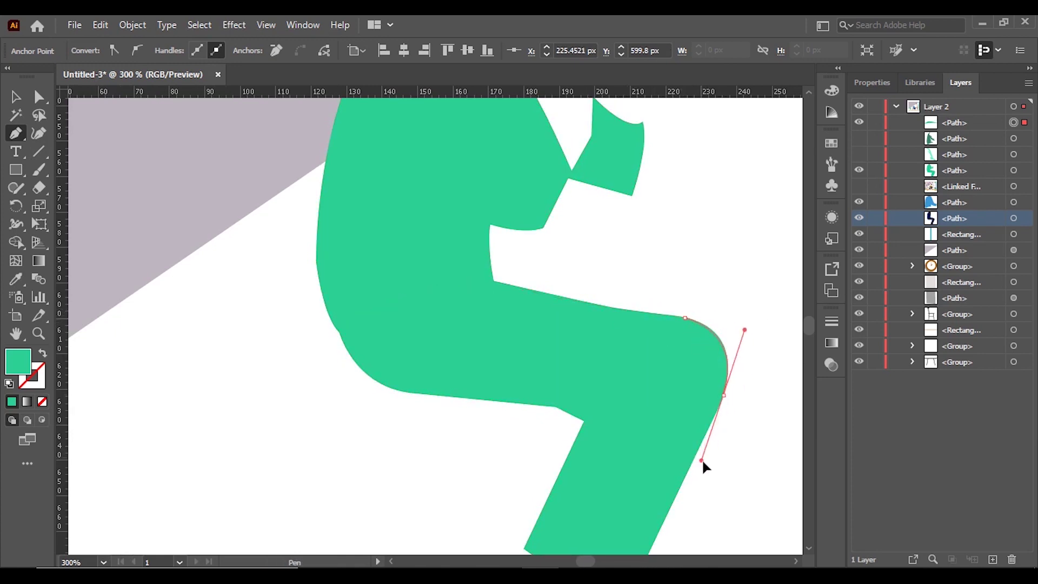
{"action": "scroll", "coordinate": [712, 429], "scroll_direction": "down", "scroll_amount": 3}
{"action": "left_click", "coordinate": [655, 449]}
{"action": "left_click", "coordinate": [634, 492]}
{"action": "left_click", "coordinate": [559, 482]}
{"action": "left_click", "coordinate": [523, 457]}
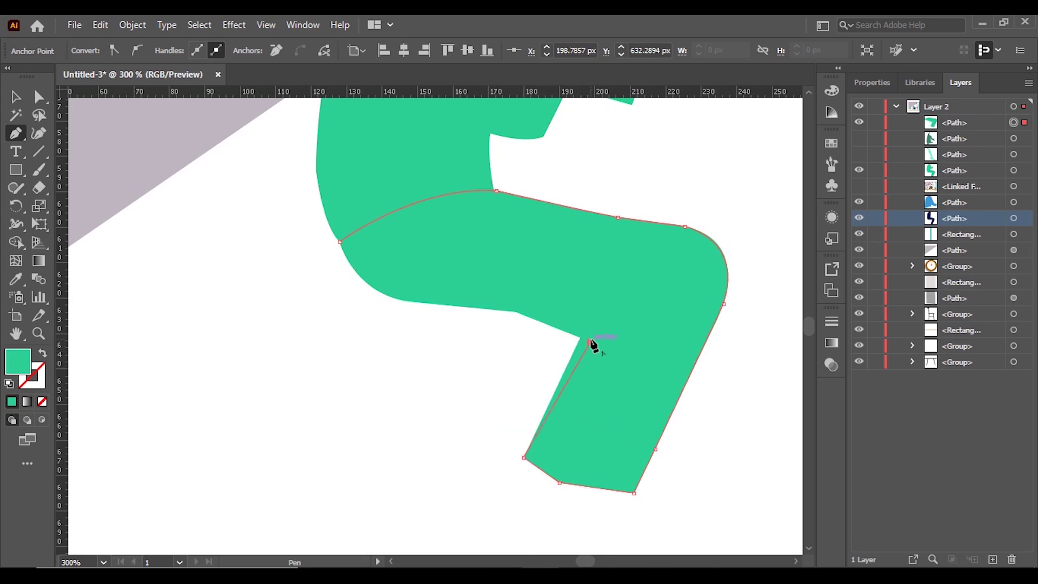
{"action": "left_click", "coordinate": [583, 329]}
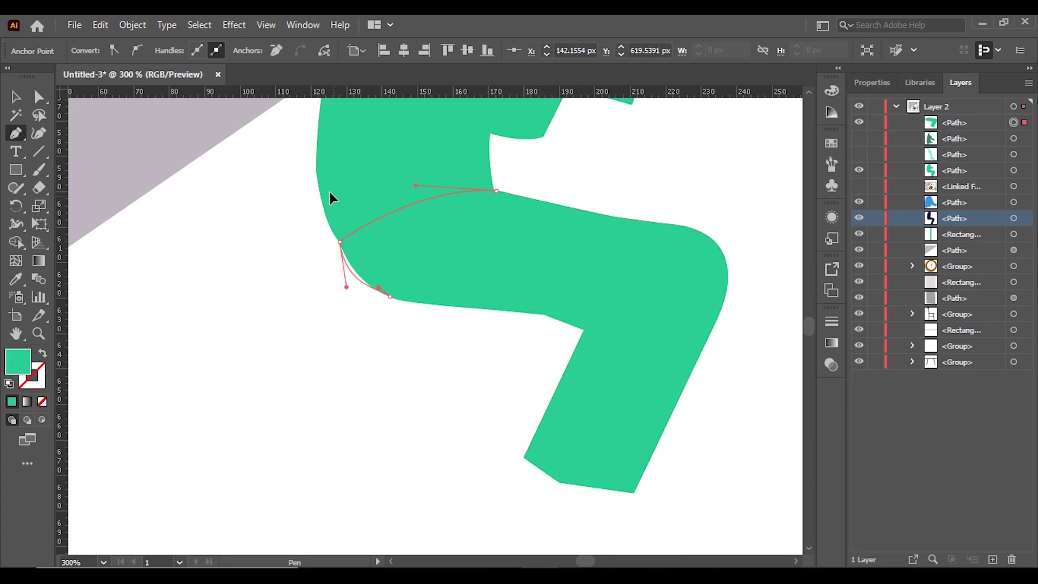
Fill the trousers with dark blue 1B0B7A, then shift it to a lighter blue-purple
{"action": "double_click", "coordinate": [18, 361]}
{"action": "type", "text": "1B0B7A"}
{"action": "left_click", "coordinate": [956, 222]}
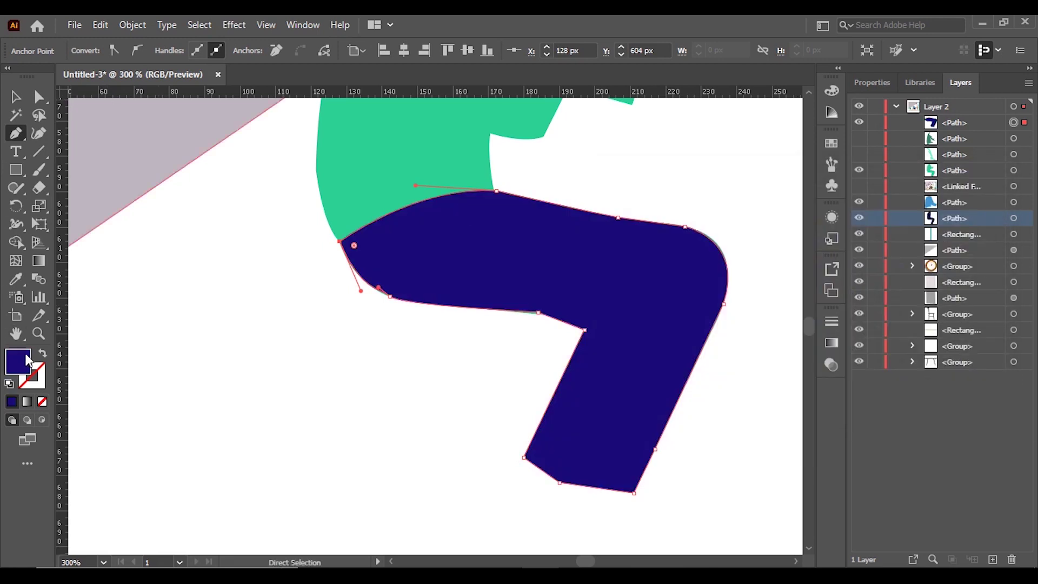
{"action": "double_click", "coordinate": [18, 361]}
{"action": "left_click", "coordinate": [700, 268]}
{"action": "key", "text": "Return"}
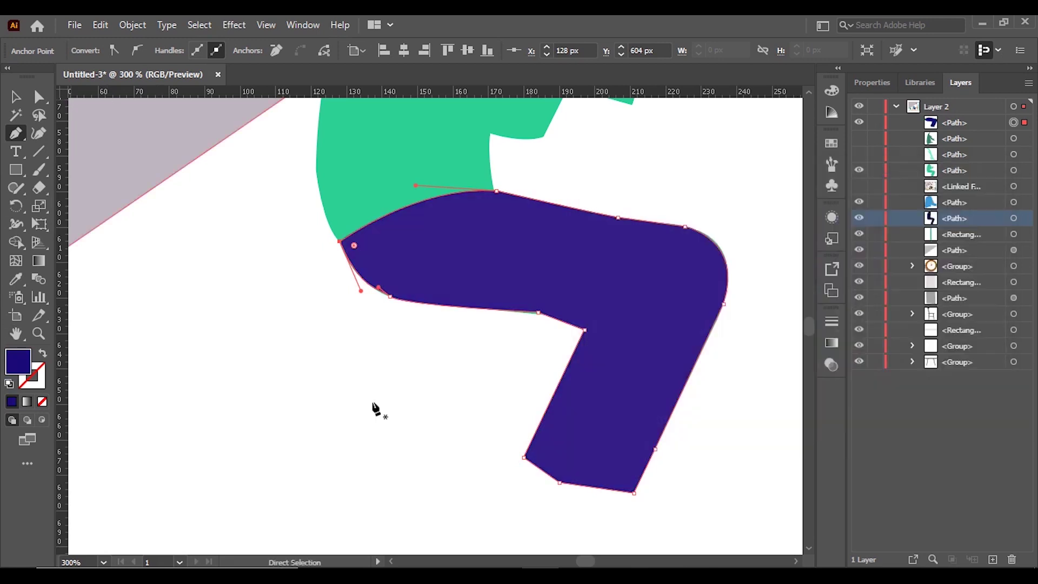
{"action": "key", "text": "ctrl+minus"}
{"action": "key", "text": "ctrl+z"}
{"action": "scroll", "coordinate": [377, 436], "scroll_direction": "up", "scroll_amount": 2}
{"action": "key", "text": "v"}
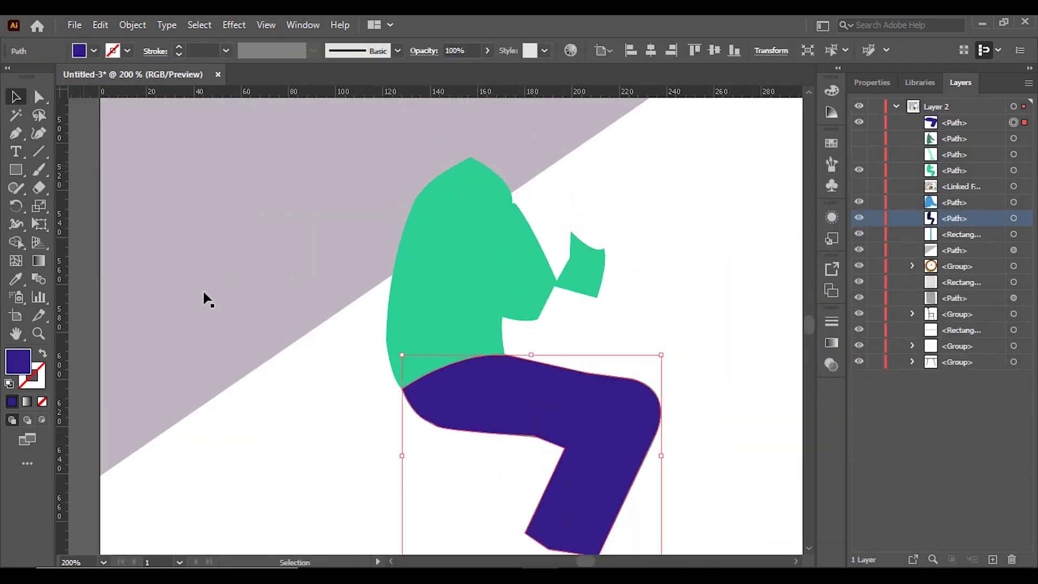
Show the dark green shirt shading and extend its tip toward the arm
{"action": "left_click", "coordinate": [858, 139]}
{"action": "key", "text": "a"}
{"action": "scroll", "coordinate": [441, 139], "scroll_direction": "up", "scroll_amount": 2}
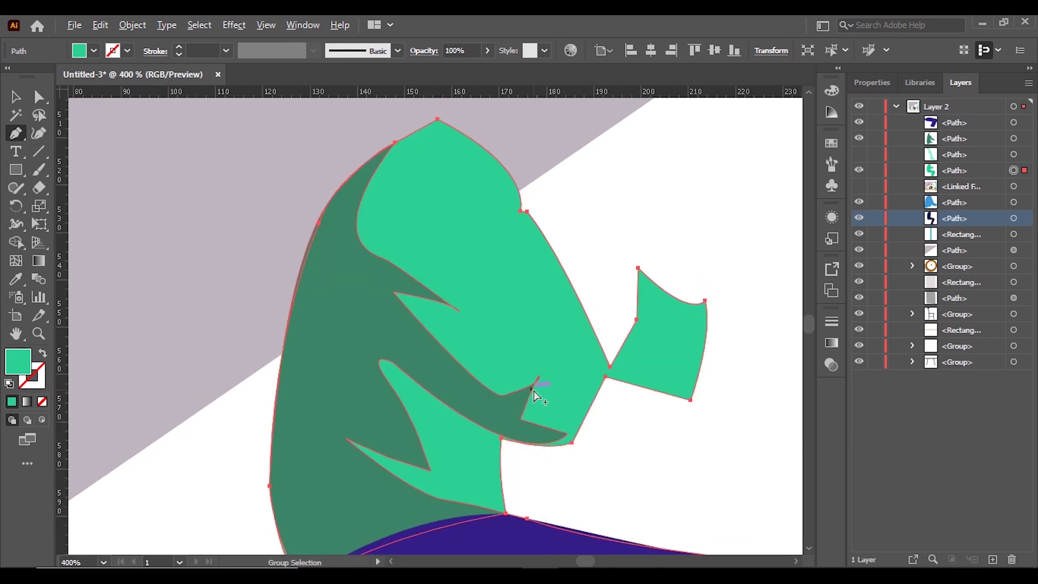
{"action": "scroll", "coordinate": [378, 216], "scroll_direction": "up", "scroll_amount": 3}
{"action": "left_click", "coordinate": [377, 215]}
{"action": "mouse_move", "coordinate": [438, 225]}
{"action": "left_mouse_down"}
{"action": "mouse_move", "coordinate": [435, 273]}
{"action": "mouse_move", "coordinate": [472, 248]}
{"action": "left_mouse_up"}
{"action": "scroll", "coordinate": [472, 247], "scroll_direction": "down", "scroll_amount": 3}
{"action": "scroll", "coordinate": [640, 340], "scroll_direction": "up", "scroll_amount": 3}
{"action": "mouse_move", "coordinate": [640, 341]}
{"action": "left_mouse_down"}
{"action": "mouse_move", "coordinate": [670, 317]}
{"action": "mouse_move", "coordinate": [642, 340]}
{"action": "left_mouse_up"}
{"action": "scroll", "coordinate": [557, 362], "scroll_direction": "down", "scroll_amount": 5}
{"action": "scroll", "coordinate": [557, 362], "scroll_direction": "down", "scroll_amount": 3}
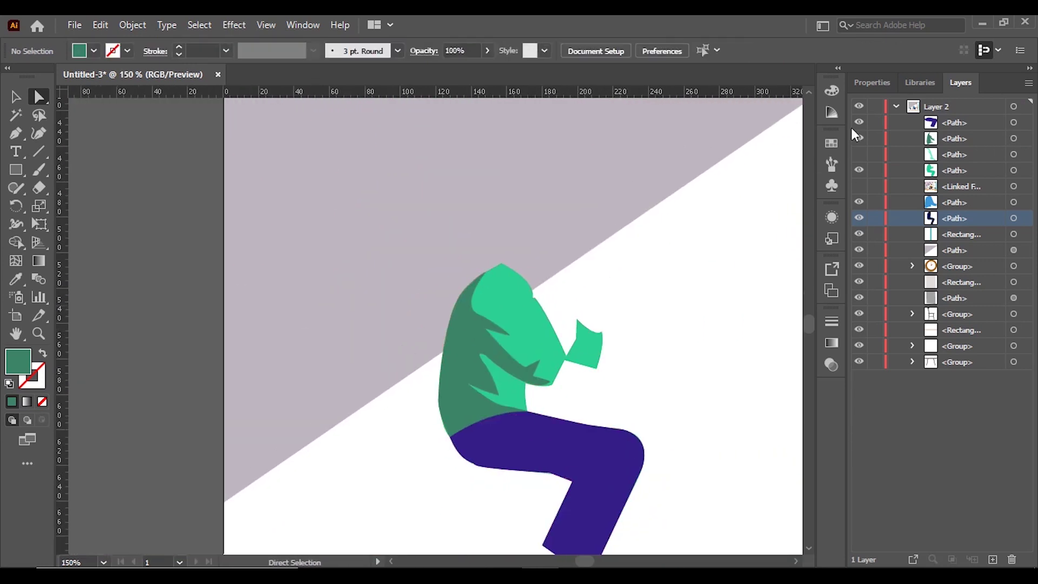
Hide the reference image, show the mint highlights, and move the figure onto the chair
{"action": "left_click", "coordinate": [859, 186]}
{"action": "left_click", "coordinate": [859, 154]}
{"action": "key", "text": "v"}
{"action": "scroll", "coordinate": [456, 373], "scroll_direction": "down", "scroll_amount": 5}
{"action": "left_click_drag", "start_coordinate": [457, 373], "coordinate": [719, 371]}
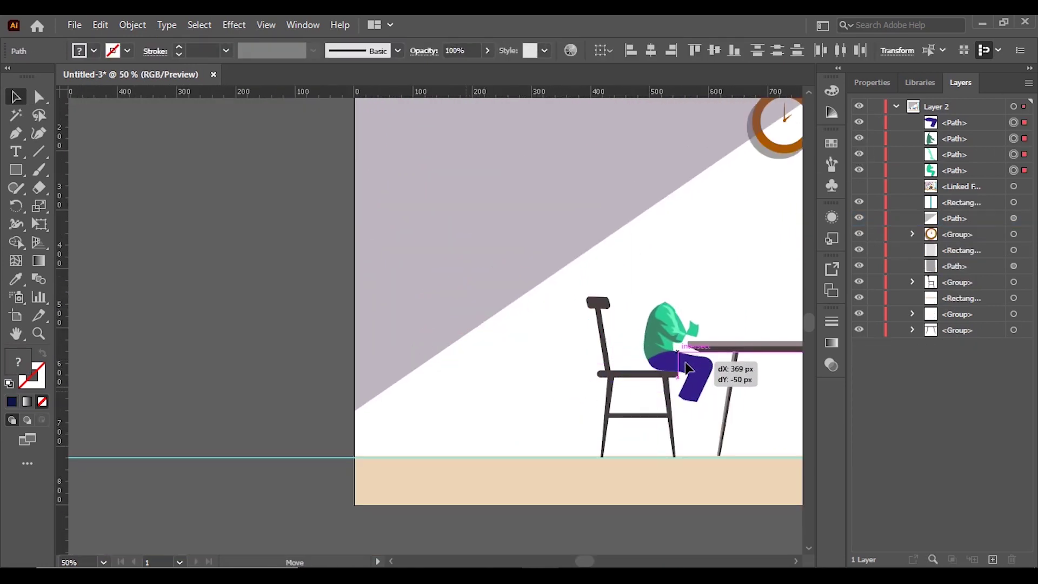
{"action": "scroll", "coordinate": [686, 369], "scroll_direction": "up", "scroll_amount": 5}
{"action": "scroll", "coordinate": [686, 369], "scroll_direction": "up", "scroll_amount": 2}
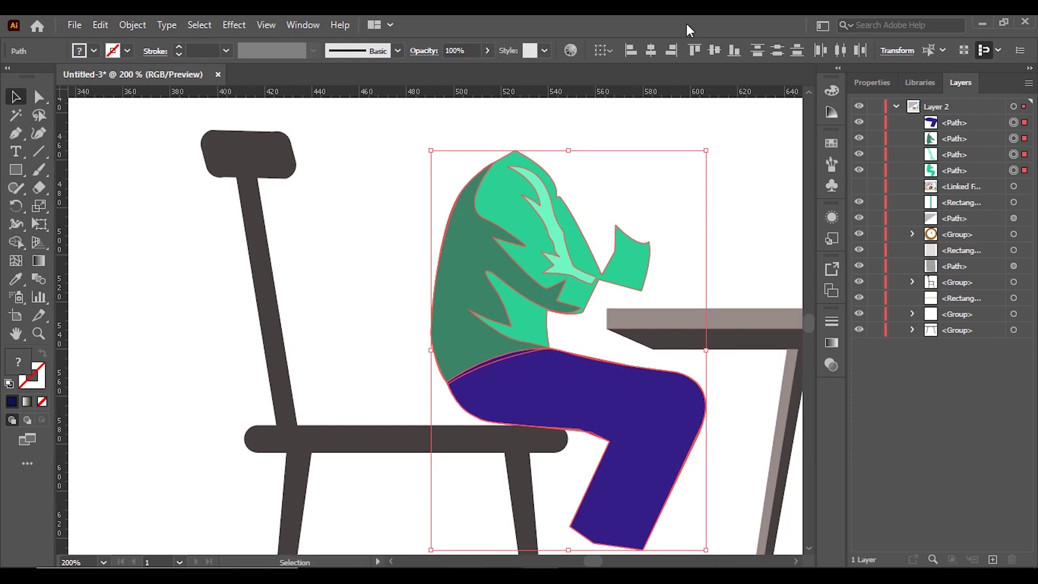
{"action": "key", "text": "p"}
{"action": "scroll", "coordinate": [494, 389], "scroll_direction": "up", "scroll_amount": 2}
Start a navy shading shape along the top of the thigh, rounding it at the knee
{"action": "key", "text": "ctrl+shift+a"}
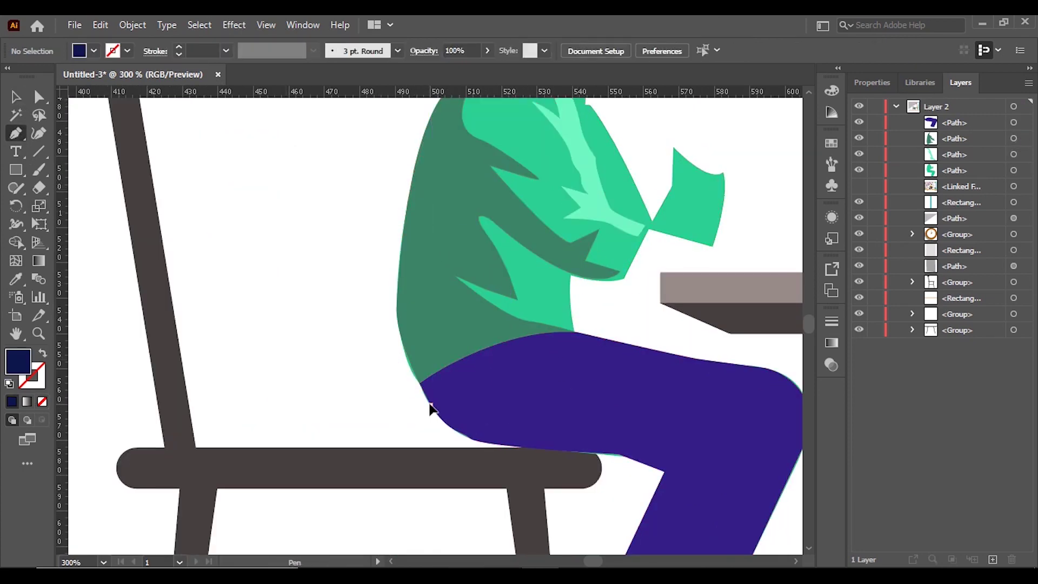
{"action": "left_click", "coordinate": [430, 404]}
{"action": "left_click_drag", "start_coordinate": [602, 338], "coordinate": [637, 347]}
{"action": "left_click", "coordinate": [704, 361]}
{"action": "left_click", "coordinate": [745, 365]}
{"action": "left_click", "coordinate": [777, 370]}
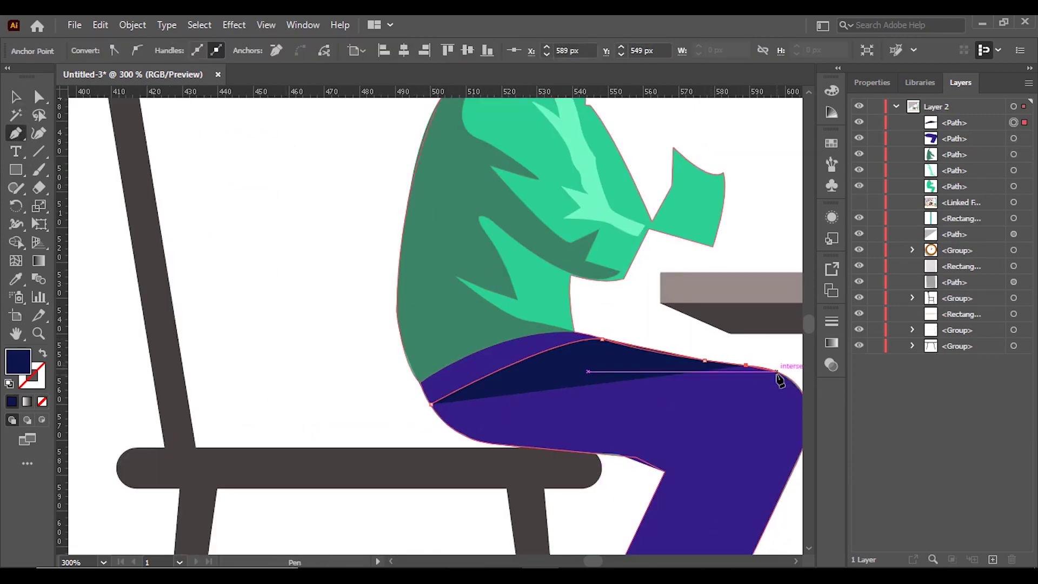
{"action": "scroll", "coordinate": [779, 380], "scroll_direction": "down", "scroll_amount": 1}
{"action": "left_click_drag", "start_coordinate": [733, 351], "coordinate": [739, 389]}
Trace the thigh shading down the shin to the ankle and close it
{"action": "left_click", "coordinate": [732, 351], "text": "alt"}
{"action": "left_click", "coordinate": [637, 396]}
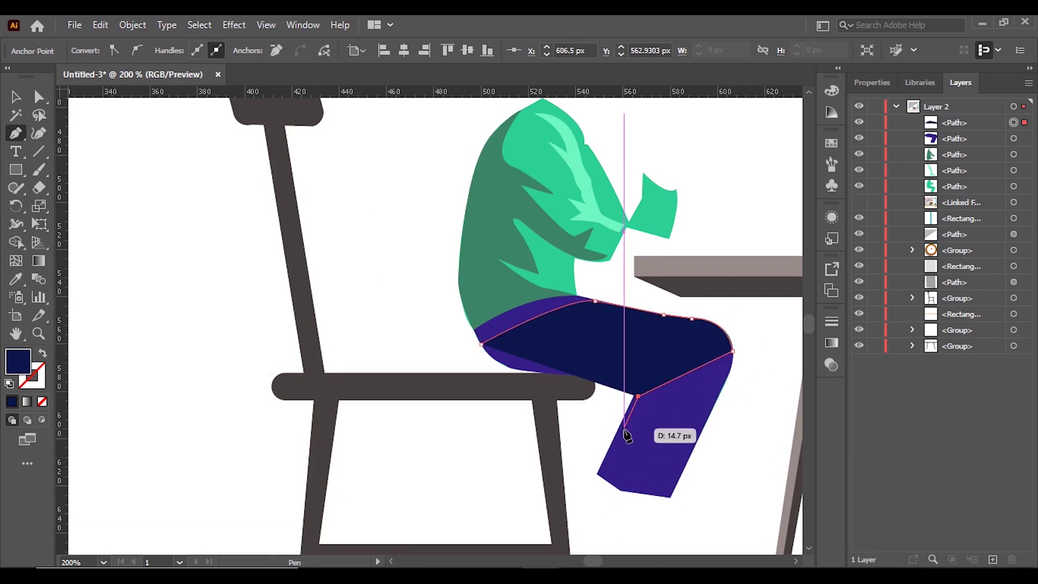
{"action": "left_click", "coordinate": [648, 427]}
{"action": "left_click", "coordinate": [616, 455]}
{"action": "left_click", "coordinate": [611, 482]}
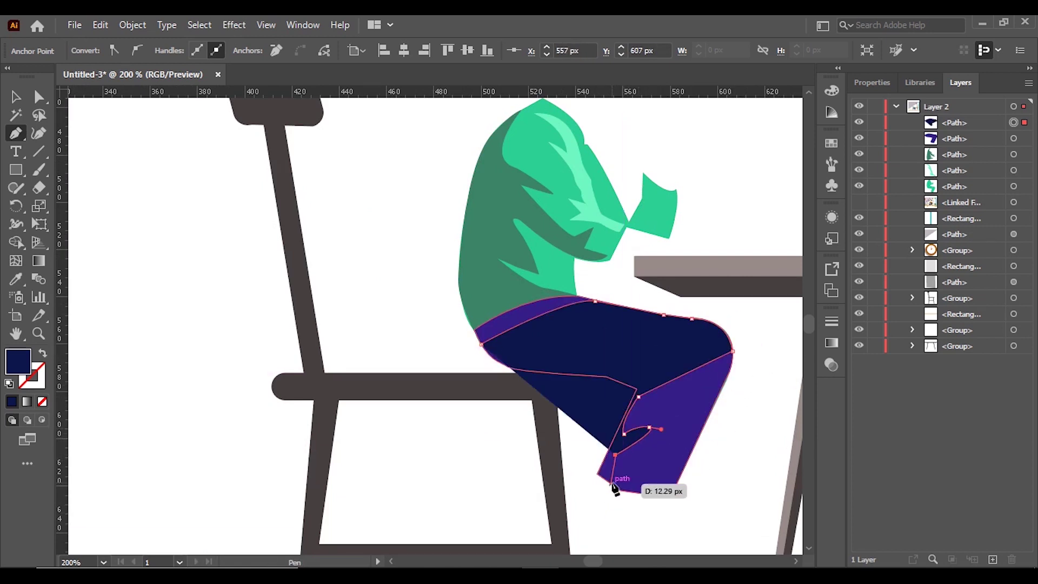
{"action": "left_click", "coordinate": [636, 390]}
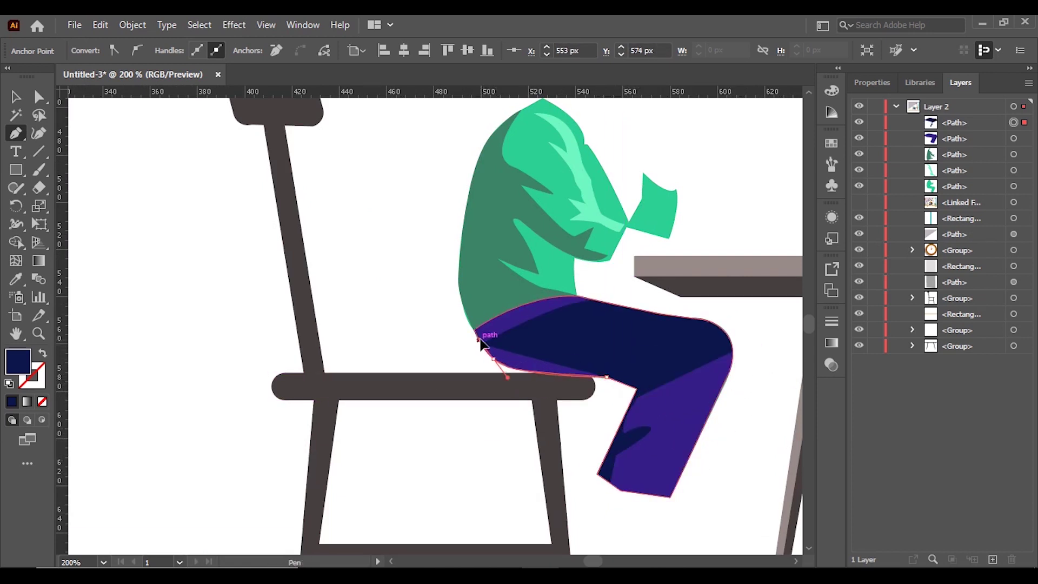
{"action": "left_click", "coordinate": [480, 340]}
{"action": "scroll", "coordinate": [727, 354], "scroll_direction": "up", "scroll_amount": 1}
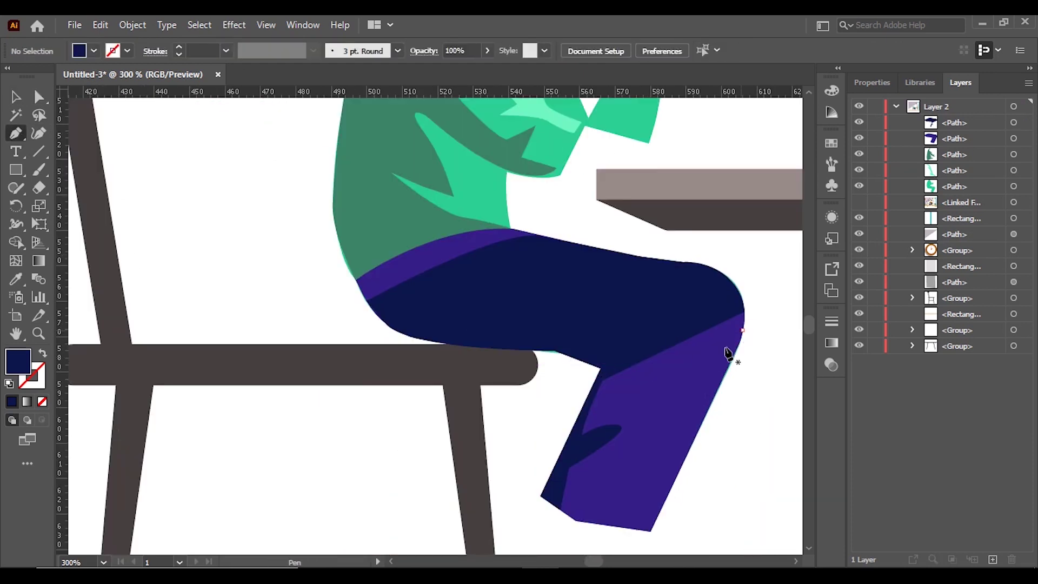
Draw a closed curved shadow shape from the knee down the shin to the ankle
{"action": "left_click", "coordinate": [742, 330]}
{"action": "left_click", "coordinate": [639, 372]}
{"action": "left_click", "coordinate": [614, 396]}
{"action": "left_click", "coordinate": [590, 420]}
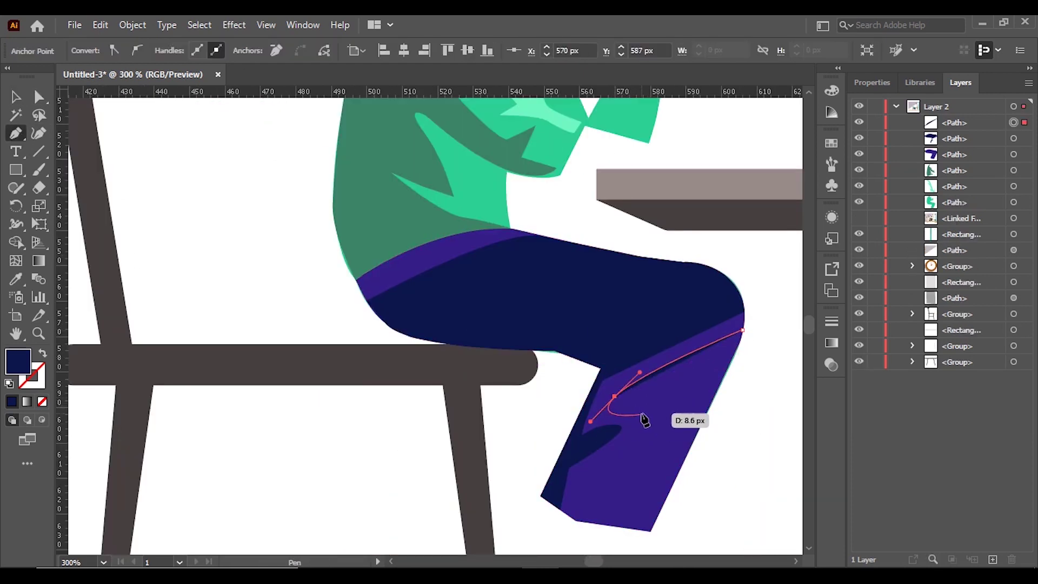
{"action": "left_click_drag", "start_coordinate": [591, 472], "coordinate": [595, 477]}
{"action": "left_click_drag", "start_coordinate": [571, 517], "coordinate": [579, 537]}
{"action": "left_click", "coordinate": [550, 498]}
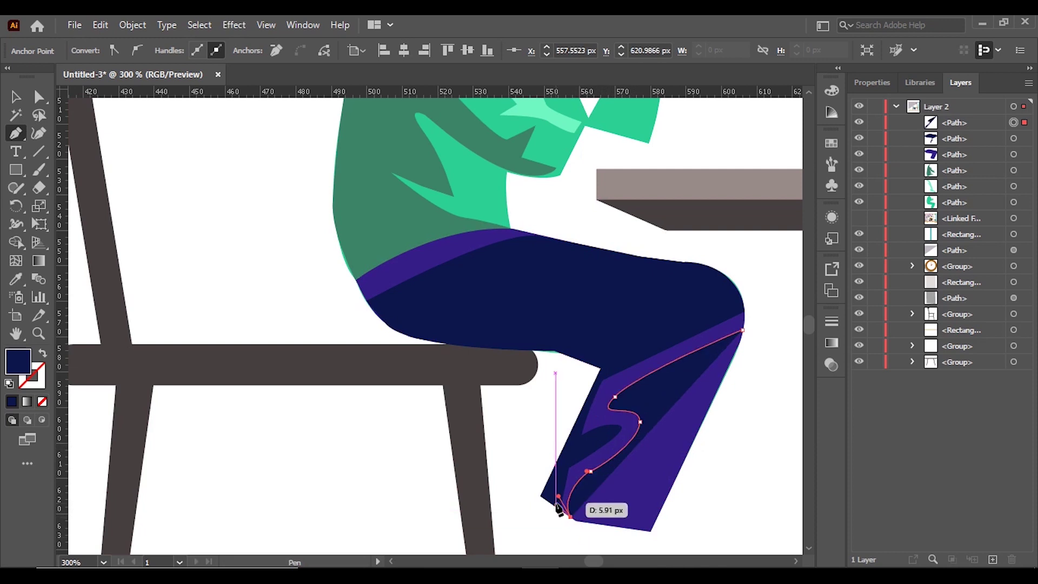
{"action": "left_click", "coordinate": [564, 460]}
{"action": "left_click", "coordinate": [611, 354]}
{"action": "left_click", "coordinate": [738, 304]}
{"action": "left_click", "coordinate": [742, 329]}
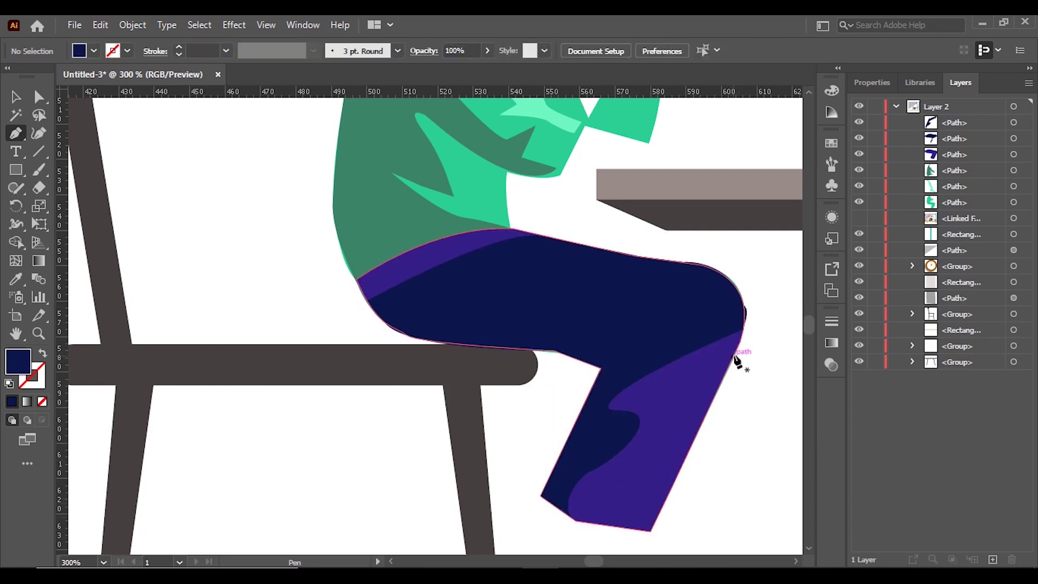
Give the lower-leg shadow the navy fill 0C164C
{"action": "key", "text": "v"}
{"action": "left_click", "coordinate": [759, 359]}
{"action": "left_click", "coordinate": [643, 416]}
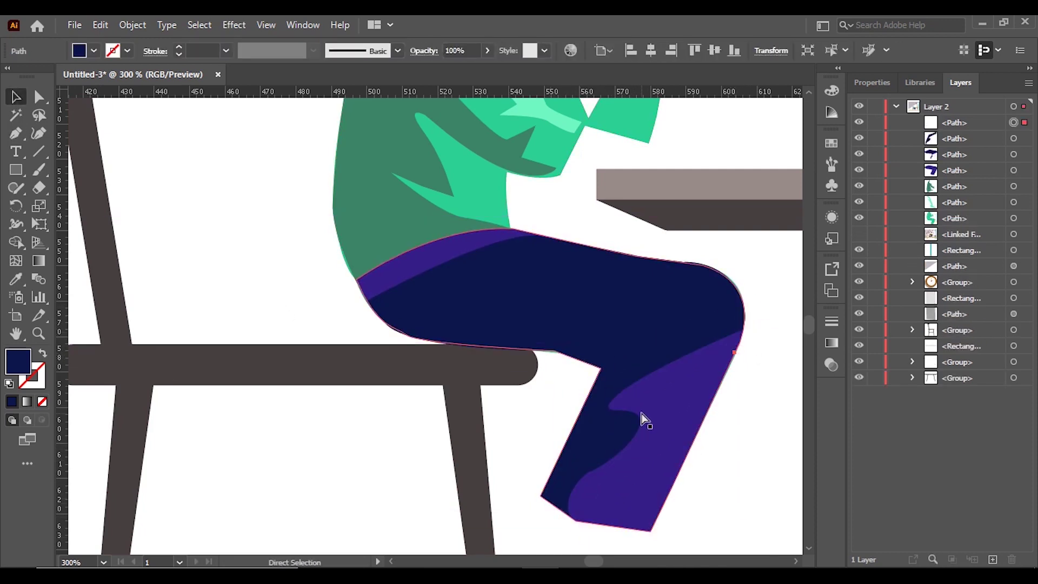
{"action": "double_click", "coordinate": [24, 367]}
{"action": "key", "text": "Return"}
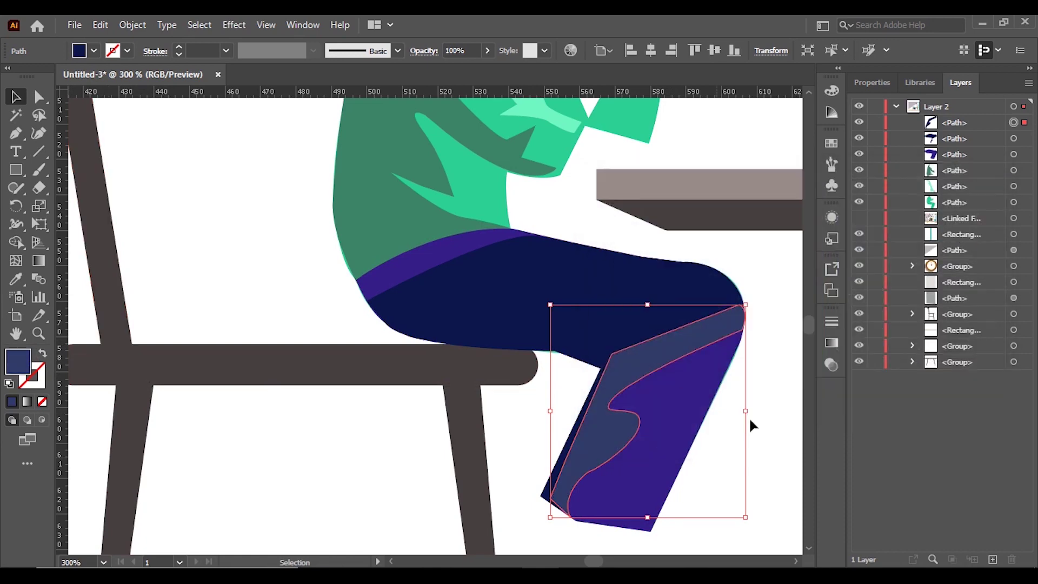
Send the lower-leg shadow one step backward, undoing a mistaken thigh reorder
{"action": "right_click", "coordinate": [682, 351]}
{"action": "mouse_move", "coordinate": [724, 489]}
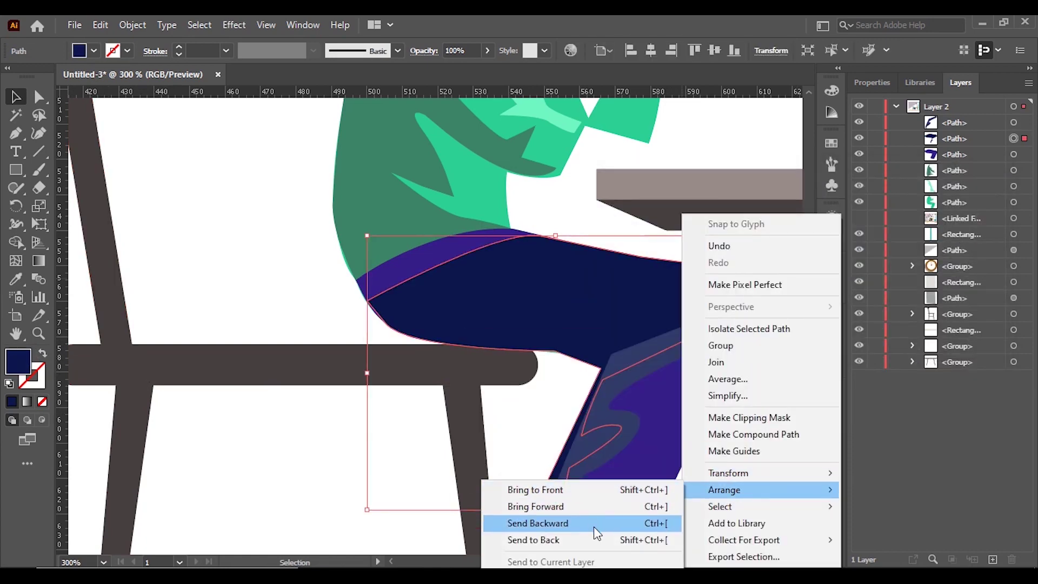
{"action": "left_click", "coordinate": [591, 522]}
{"action": "key", "text": "ctrl+z"}
{"action": "left_click", "coordinate": [660, 370]}
{"action": "right_click", "coordinate": [654, 372]}
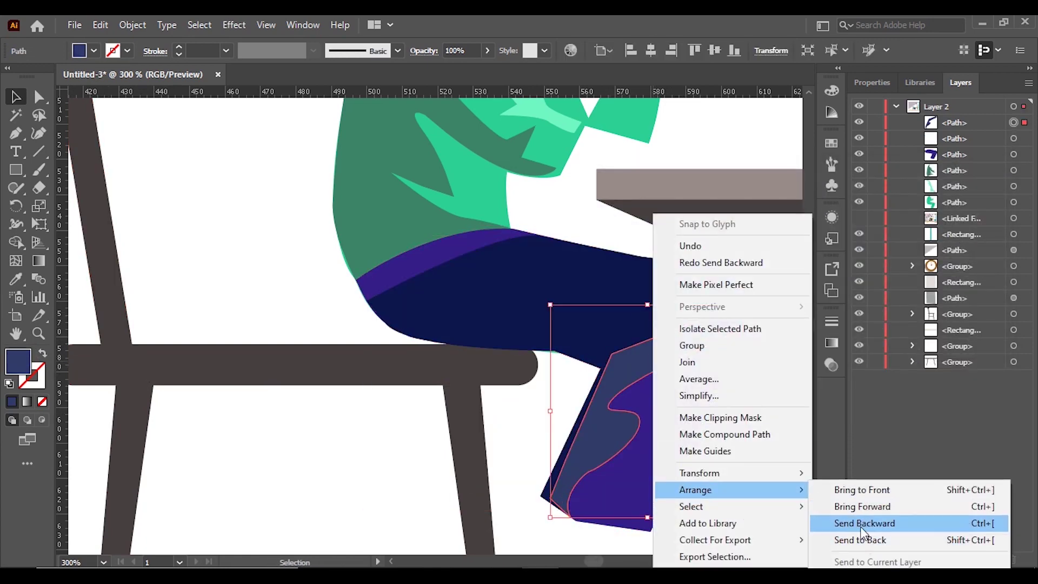
{"action": "left_click", "coordinate": [840, 523]}
{"action": "scroll", "coordinate": [454, 533], "scroll_direction": "down", "scroll_amount": 3}
{"action": "scroll", "coordinate": [412, 446], "scroll_direction": "up", "scroll_amount": 3}
Scale the shirt-and-trousers figure up by about a third and settle it onto the chair
{"action": "scroll", "coordinate": [412, 447], "scroll_direction": "down", "scroll_amount": 3}
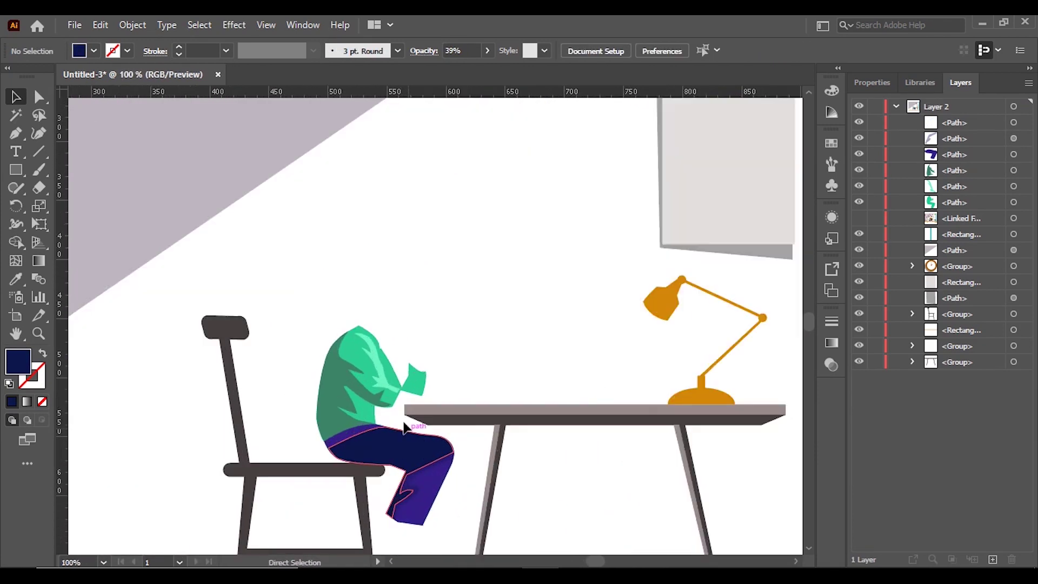
{"action": "mouse_move", "coordinate": [405, 440]}
{"action": "left_mouse_down"}
{"action": "mouse_move", "coordinate": [330, 303]}
{"action": "mouse_move", "coordinate": [349, 351]}
{"action": "left_mouse_up"}
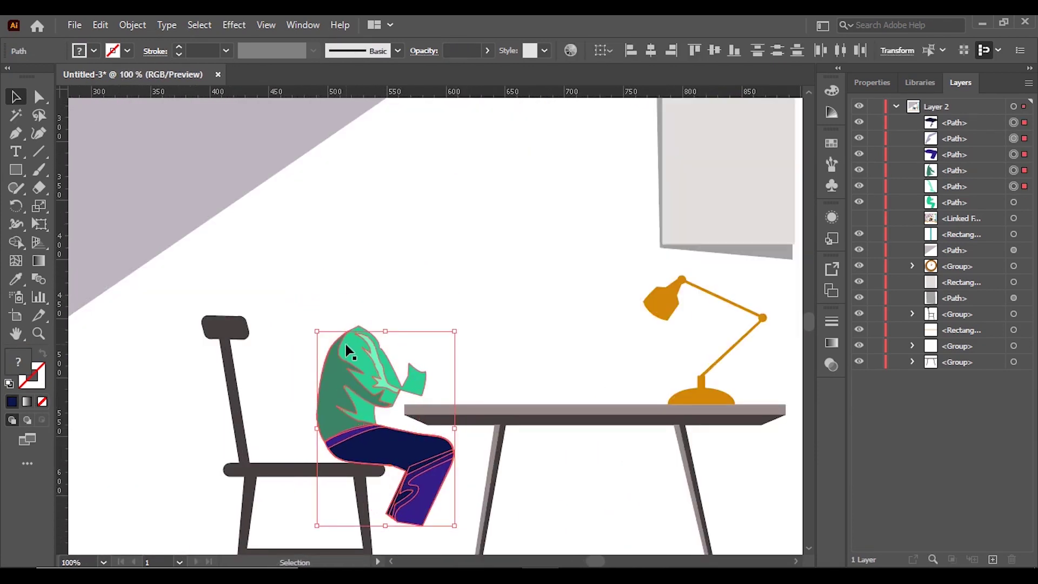
{"action": "left_click_drag", "start_coordinate": [307, 313], "coordinate": [443, 474]}
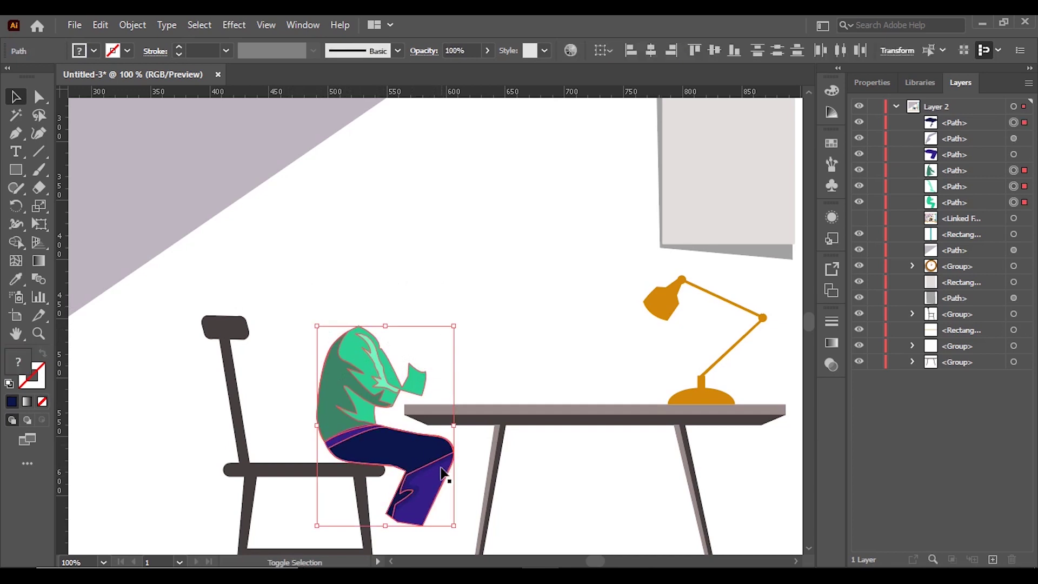
{"action": "left_click_drag", "start_coordinate": [316, 326], "coordinate": [271, 259]}
{"action": "left_click_drag", "start_coordinate": [346, 378], "coordinate": [346, 398]}
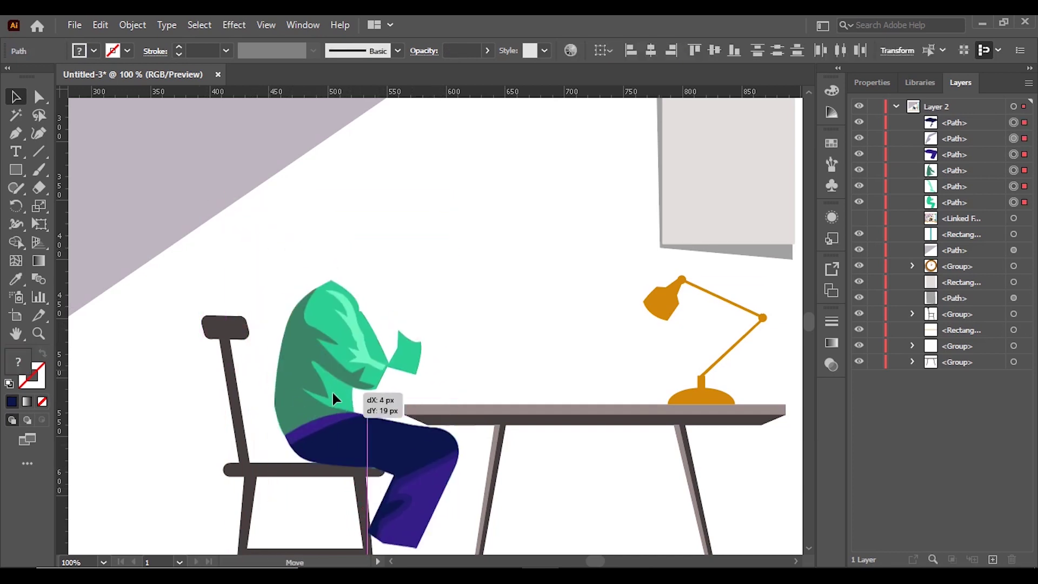
{"action": "key", "text": "ctrl+minus"}
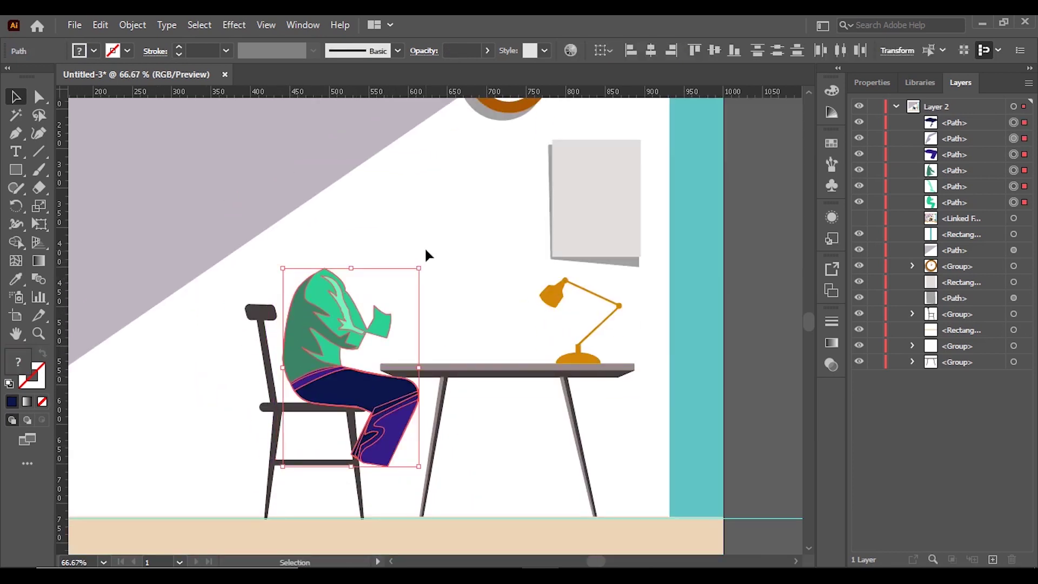
{"action": "left_click", "coordinate": [429, 255]}
Start a Pen outline for the leg from the trouser hem down the shin to a curved heel
{"action": "scroll", "coordinate": [394, 417], "scroll_direction": "down", "scroll_amount": 2, "text": "alt"}
{"action": "scroll", "coordinate": [385, 397], "scroll_direction": "up", "scroll_amount": 3, "text": "alt"}
{"action": "scroll", "coordinate": [481, 382], "scroll_direction": "down", "scroll_amount": 1, "text": "alt"}
{"action": "scroll", "coordinate": [470, 456], "scroll_direction": "up", "scroll_amount": 3, "text": "alt"}
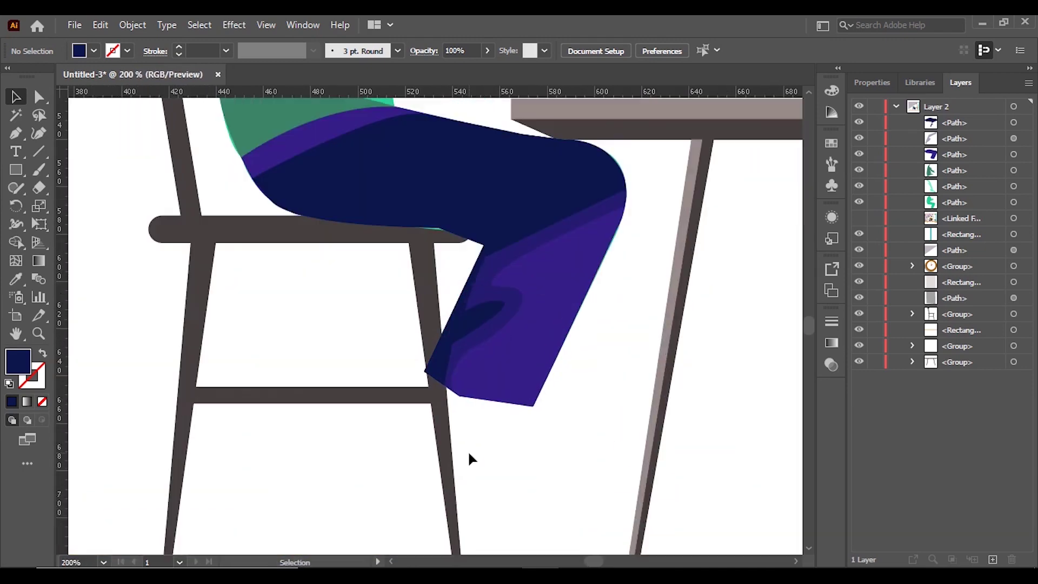
{"action": "key", "text": "p"}
{"action": "scroll", "coordinate": [465, 378], "scroll_direction": "down", "scroll_amount": 2}
{"action": "left_click", "coordinate": [463, 323]}
{"action": "left_click", "coordinate": [436, 428]}
{"action": "left_click_drag", "start_coordinate": [403, 454], "coordinate": [405, 480]}
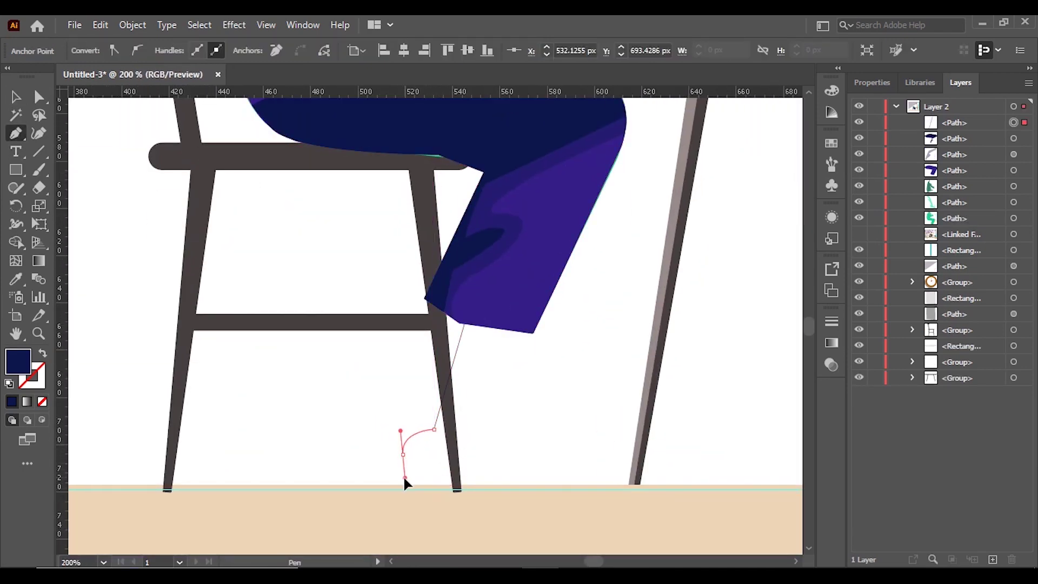
Shape the curved toe and close the leg outline back at the hem
{"action": "left_click_drag", "start_coordinate": [551, 484], "coordinate": [672, 486]}
{"action": "left_click", "coordinate": [498, 447]}
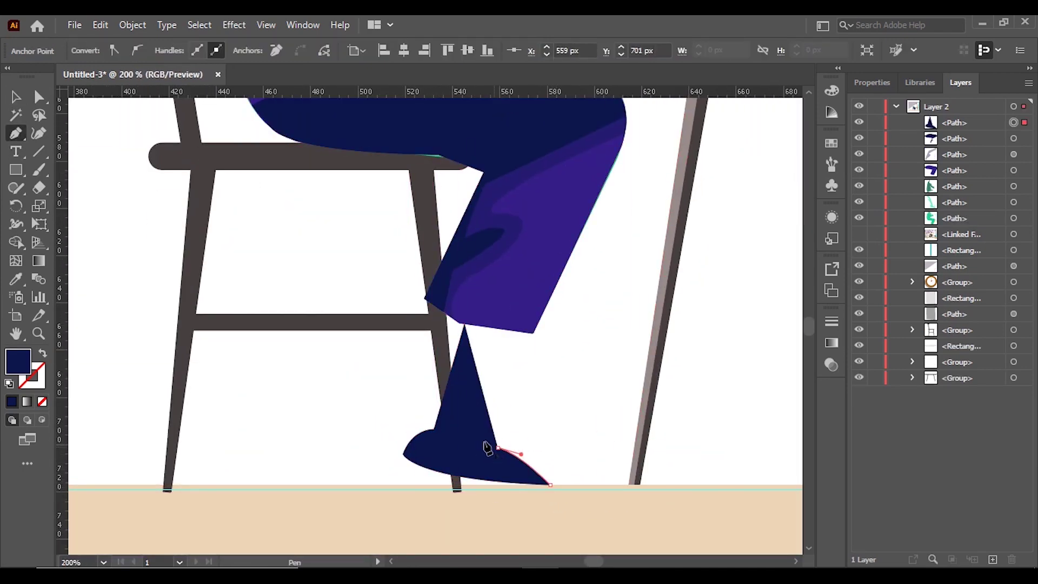
{"action": "left_click", "coordinate": [520, 330]}
{"action": "key", "text": "ctrl+z"}
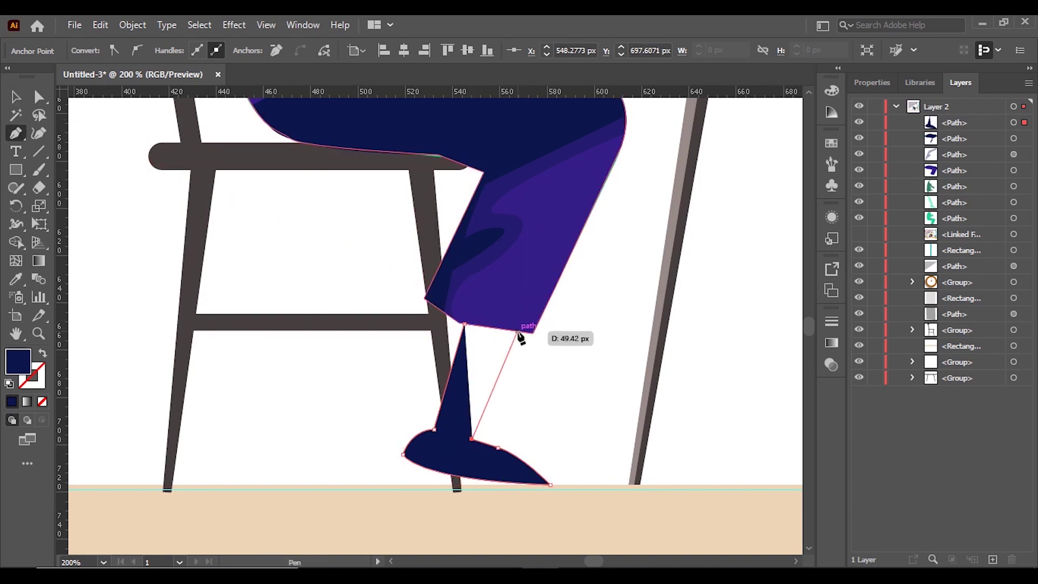
{"action": "left_click", "coordinate": [518, 330]}
Adjust the heel and toe anchor points of the leg shape
{"action": "key", "text": "a"}
{"action": "scroll", "coordinate": [468, 457], "scroll_direction": "up", "scroll_amount": 1}
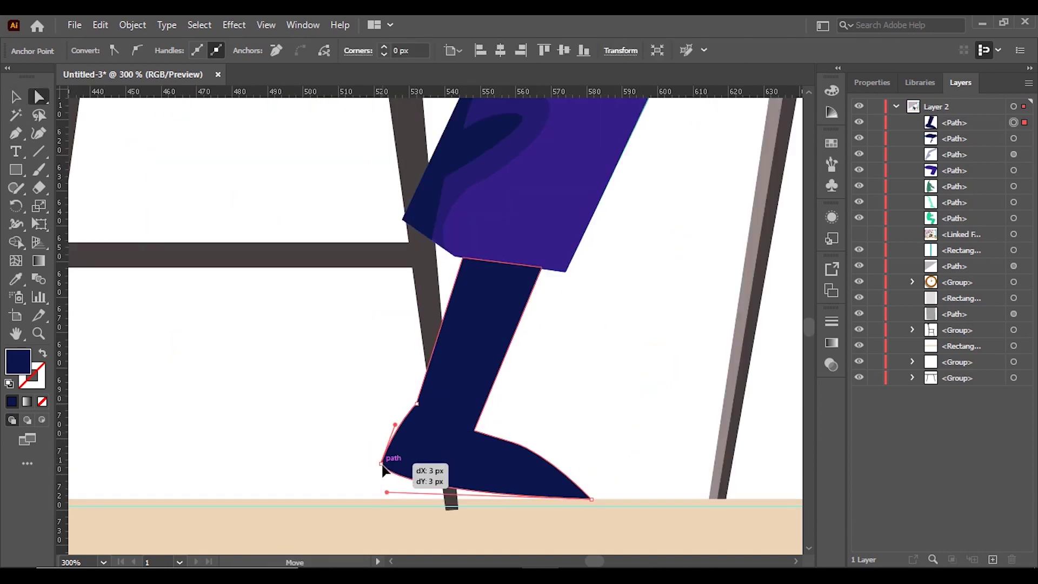
{"action": "left_click", "coordinate": [512, 454]}
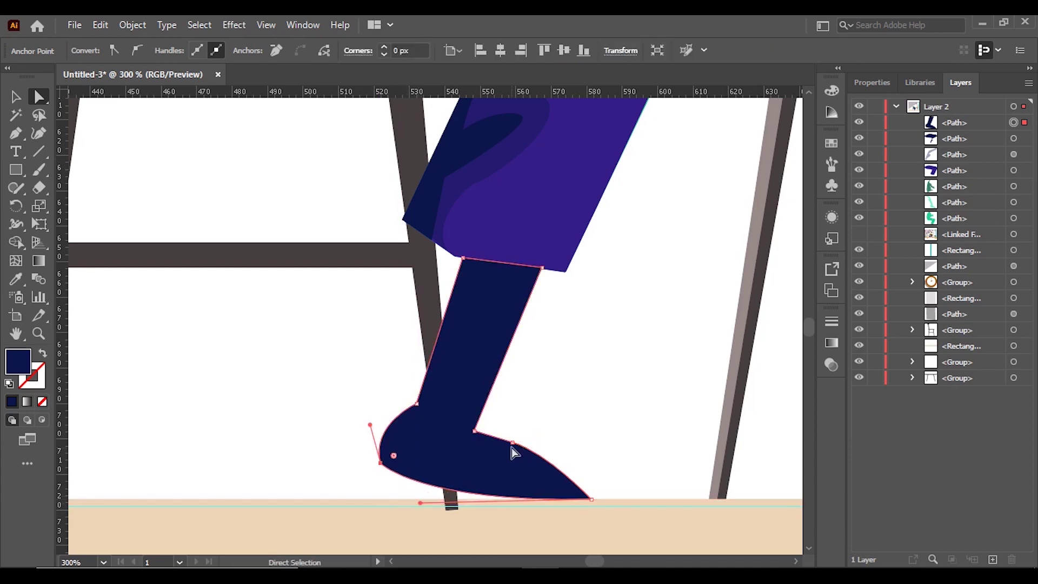
{"action": "left_click", "coordinate": [583, 488]}
{"action": "key", "text": "ctrl+1"}
{"action": "left_click", "coordinate": [475, 459]}
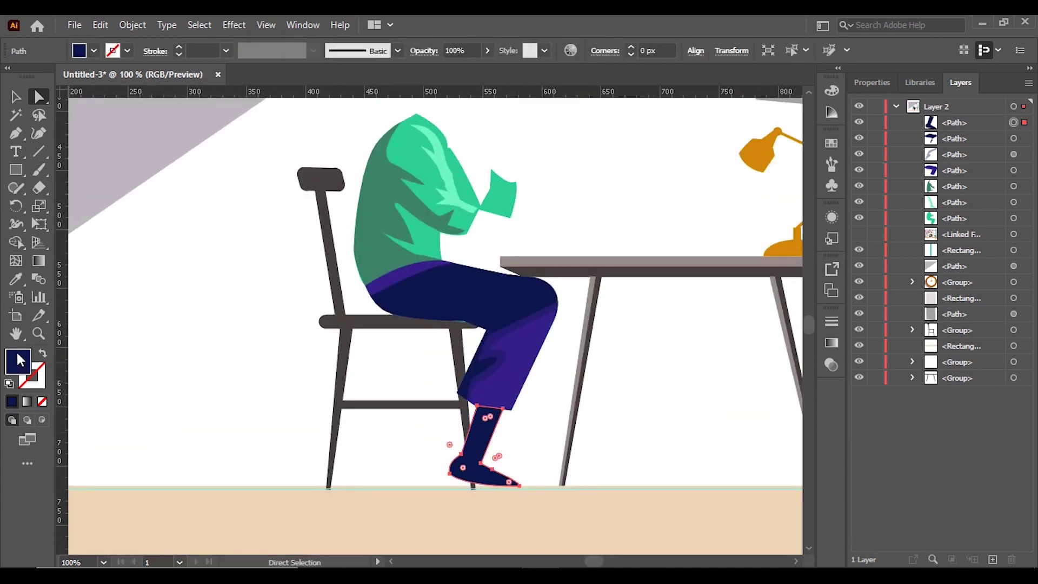
Fill the leg and foot with a peach skin colour
{"action": "double_click", "coordinate": [18, 361]}
{"action": "left_click", "coordinate": [820, 393]}
{"action": "left_click", "coordinate": [956, 222]}
{"action": "key", "text": "ctrl+equal"}
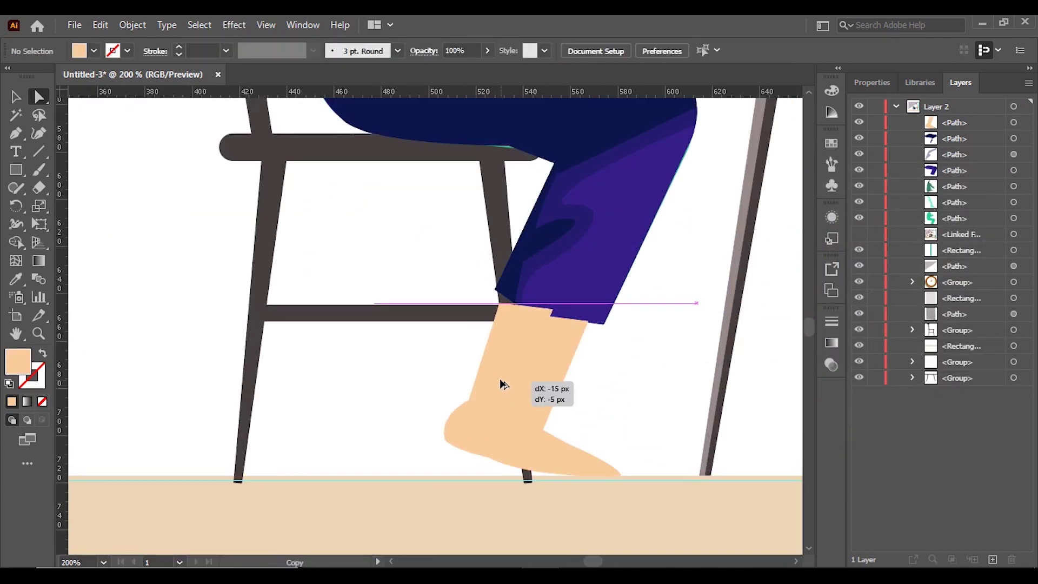
Send the second leg copy behind the chair and trousers
{"action": "right_click", "coordinate": [500, 379]}
{"action": "left_click", "coordinate": [704, 343]}
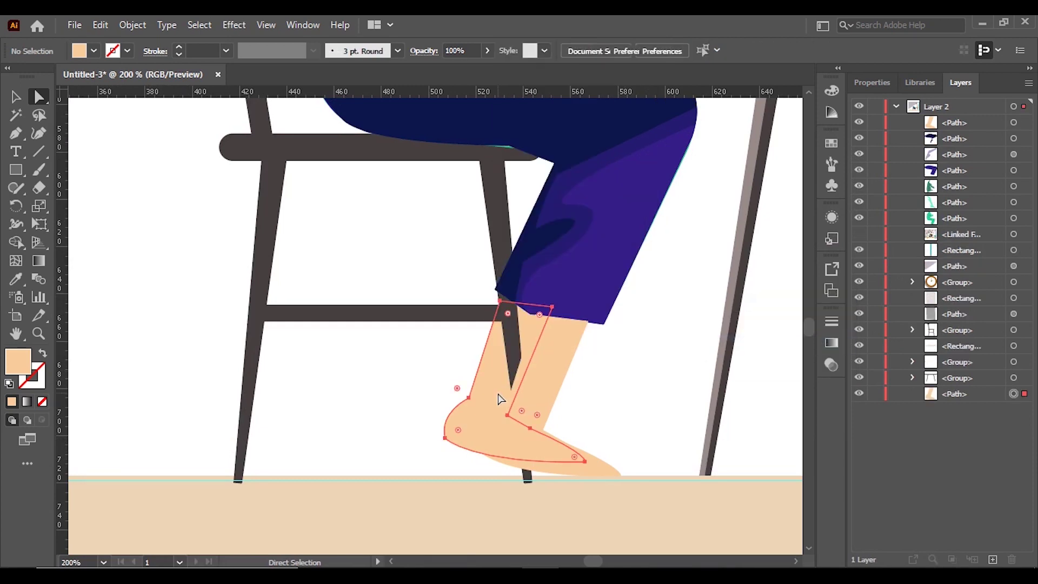
{"action": "double_click", "coordinate": [21, 363]}
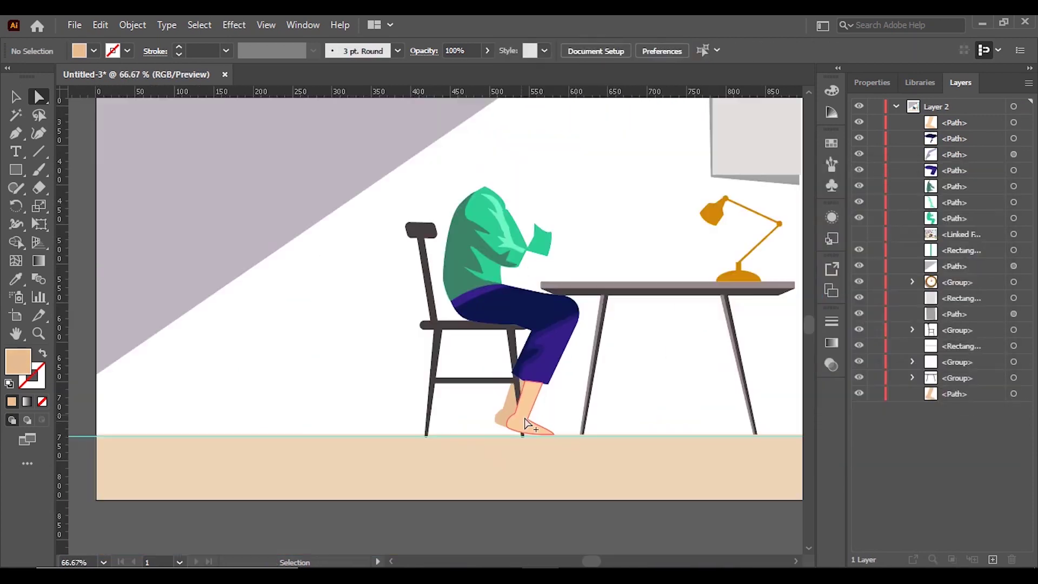
Draw a thin, tall rectangle over the teal strip
{"action": "scroll", "coordinate": [319, 501], "scroll_direction": "up", "scroll_amount": 1}
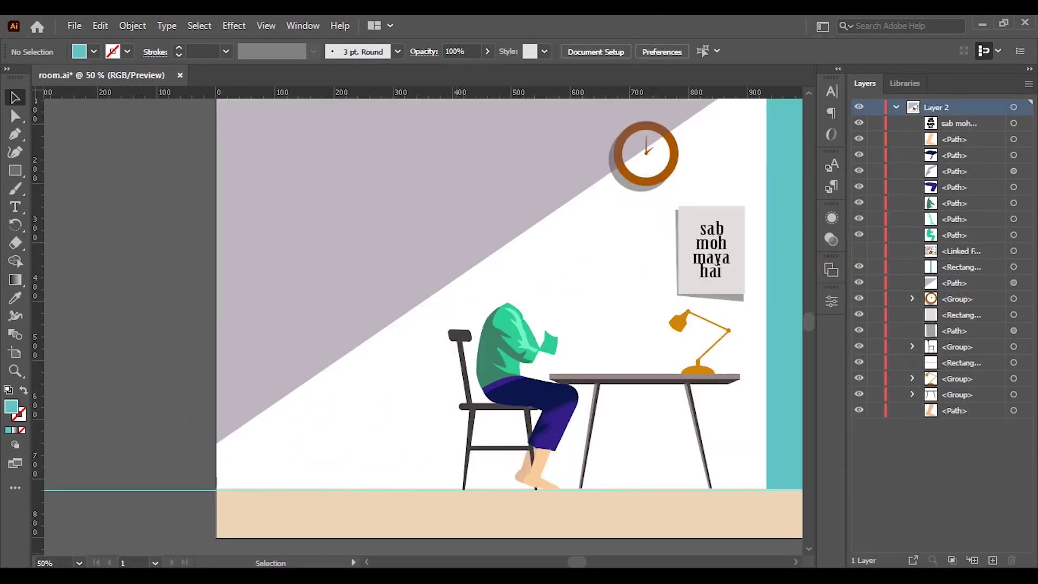
{"action": "scroll", "coordinate": [578, 384], "scroll_direction": "up", "scroll_amount": 1}
{"action": "scroll", "coordinate": [616, 361], "scroll_direction": "up", "scroll_amount": 4}
{"action": "scroll", "coordinate": [616, 361], "scroll_direction": "down", "scroll_amount": 4}
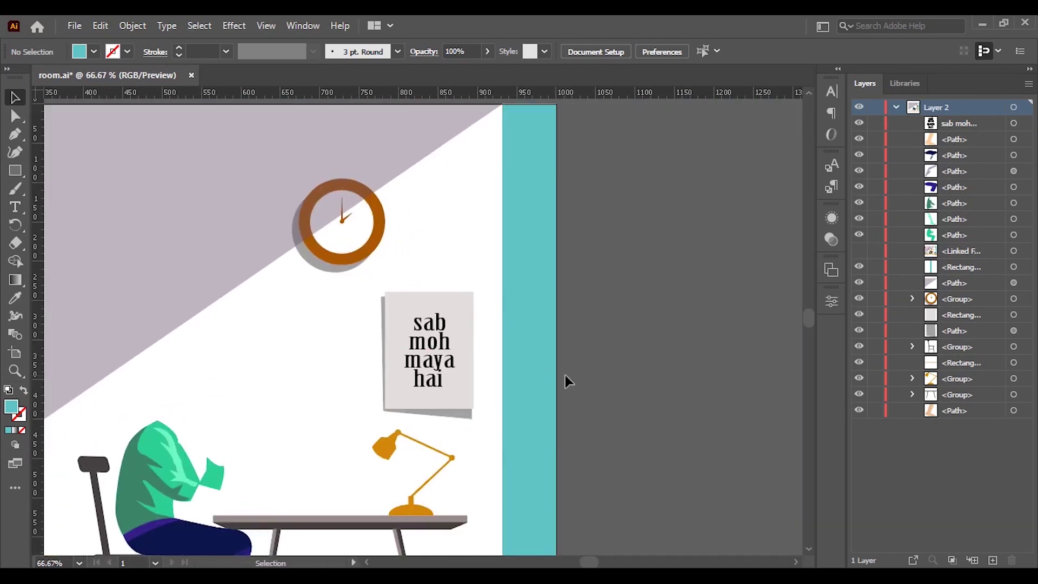
{"action": "scroll", "coordinate": [563, 382], "scroll_direction": "down", "scroll_amount": 2}
{"action": "scroll", "coordinate": [563, 382], "scroll_direction": "up", "scroll_amount": 1}
{"action": "key", "text": "m"}
{"action": "mouse_move", "coordinate": [479, 181]}
{"action": "left_mouse_down"}
{"action": "mouse_move", "coordinate": [518, 415]}
{"action": "mouse_move", "coordinate": [485, 523]}
{"action": "left_mouse_up"}
{"action": "key", "text": "v"}
Fill the rectangle with a gradient, add a middle stop and balance the midpoints
{"action": "scroll", "coordinate": [480, 336], "scroll_direction": "up", "scroll_amount": 1}
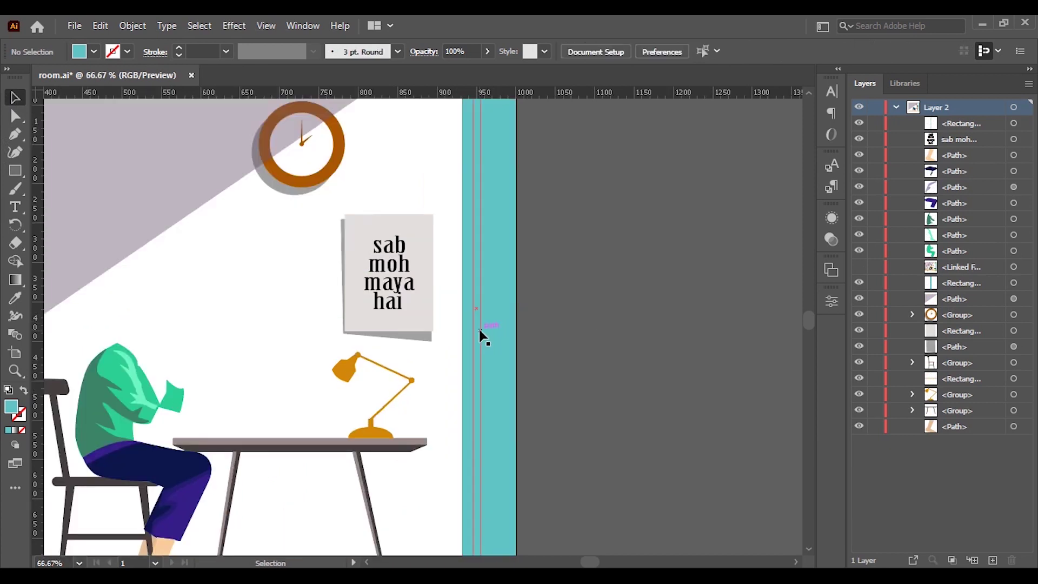
{"action": "left_click", "coordinate": [16, 430]}
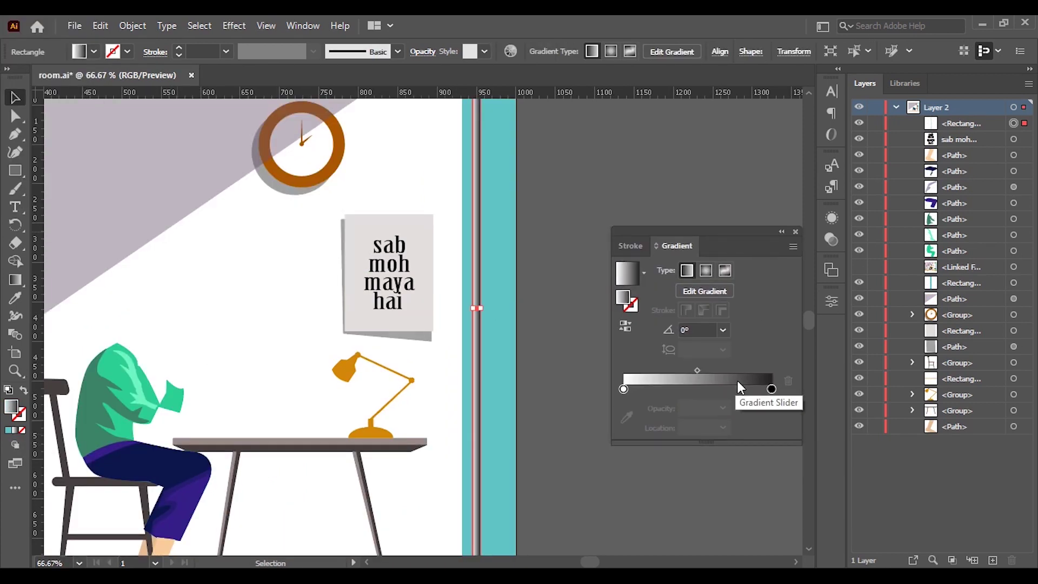
{"action": "left_click_drag", "start_coordinate": [740, 388], "coordinate": [706, 389]}
{"action": "left_click_drag", "start_coordinate": [623, 388], "coordinate": [771, 388]}
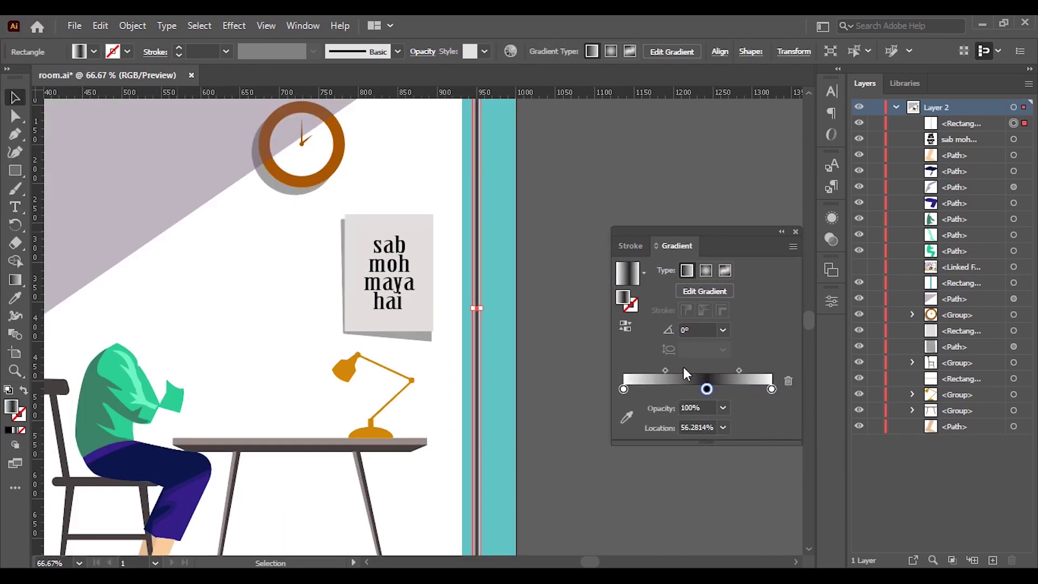
{"action": "left_click_drag", "start_coordinate": [665, 371], "coordinate": [660, 370]}
{"action": "left_click_drag", "start_coordinate": [739, 370], "coordinate": [747, 370]}
{"action": "left_click", "coordinate": [793, 247]}
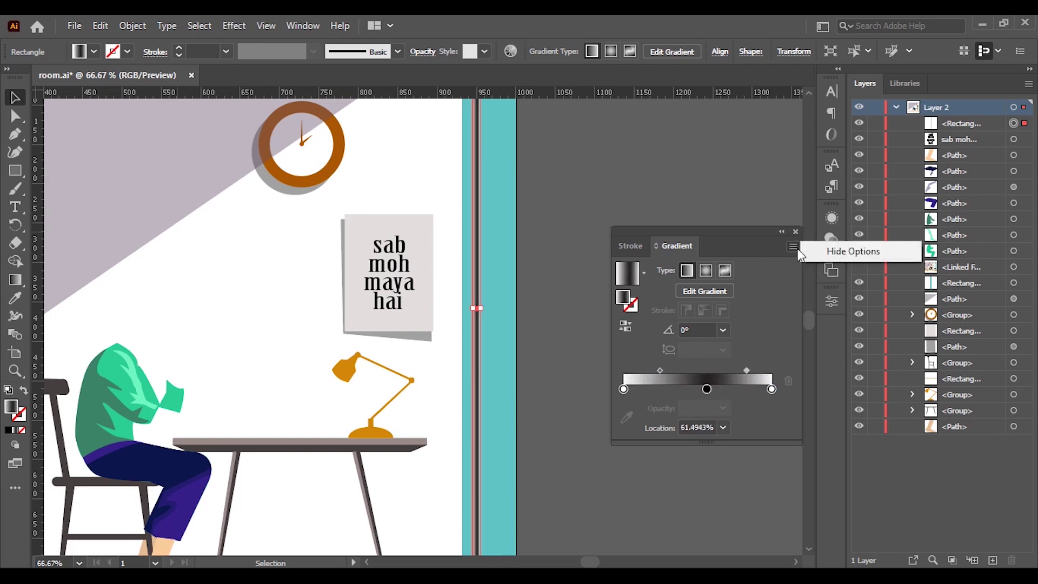
Make the middle gradient stop blue and the end stops the wall strip's teal
{"action": "left_click", "coordinate": [706, 388]}
{"action": "double_click", "coordinate": [706, 388]}
{"action": "left_click", "coordinate": [682, 230]}
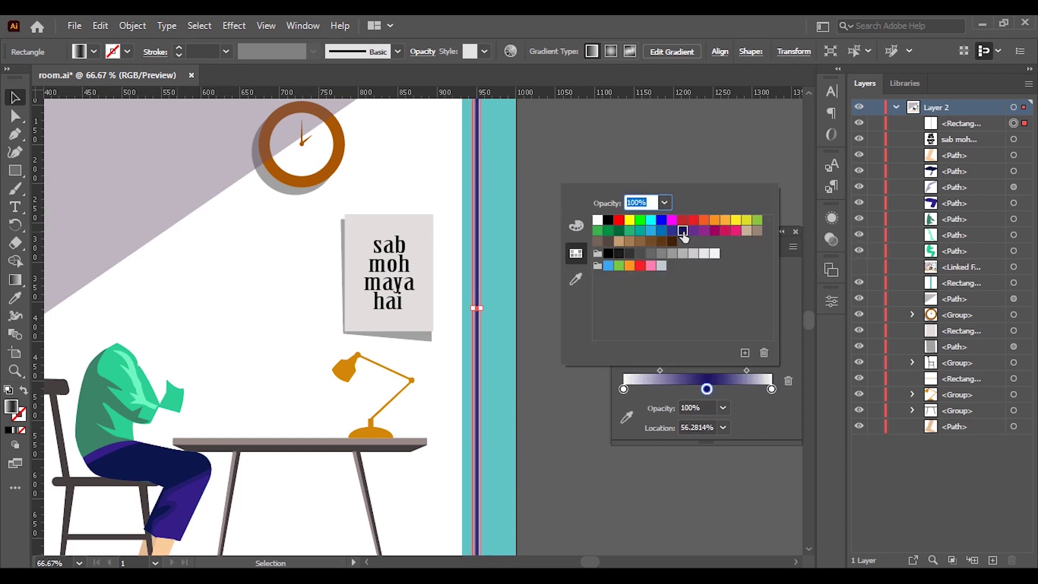
{"action": "left_click", "coordinate": [623, 389]}
{"action": "left_click", "coordinate": [625, 413]}
{"action": "left_click", "coordinate": [497, 324]}
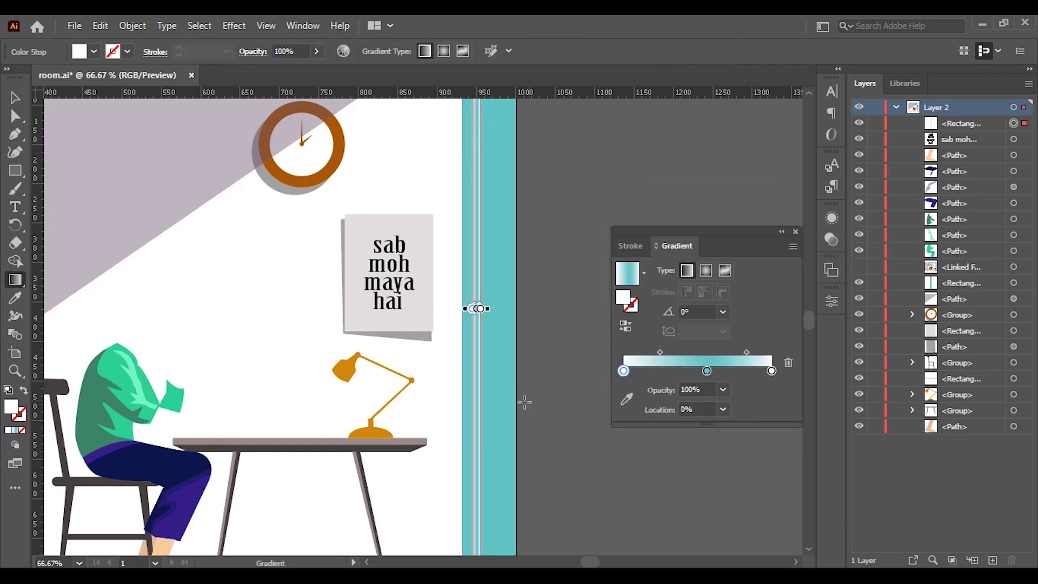
{"action": "left_click", "coordinate": [771, 371]}
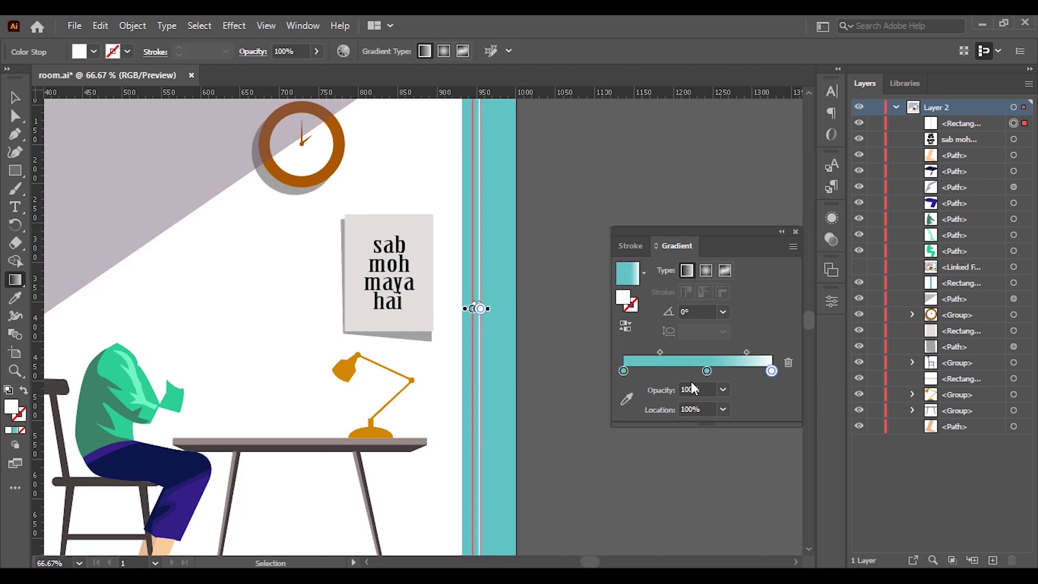
{"action": "left_click", "coordinate": [626, 399]}
Deepen the middle stop to a darker blue using RGB sliders
{"action": "left_click", "coordinate": [510, 372]}
{"action": "left_click", "coordinate": [706, 370]}
{"action": "double_click", "coordinate": [706, 371]}
{"action": "key", "text": "Escape"}
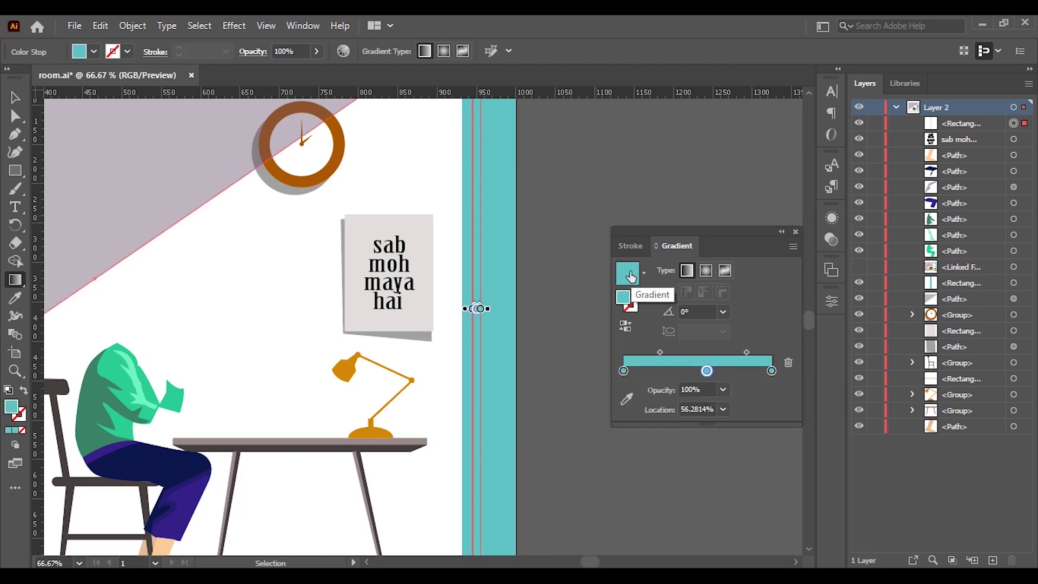
{"action": "double_click", "coordinate": [707, 371]}
{"action": "left_click", "coordinate": [576, 424]}
{"action": "left_click", "coordinate": [685, 453]}
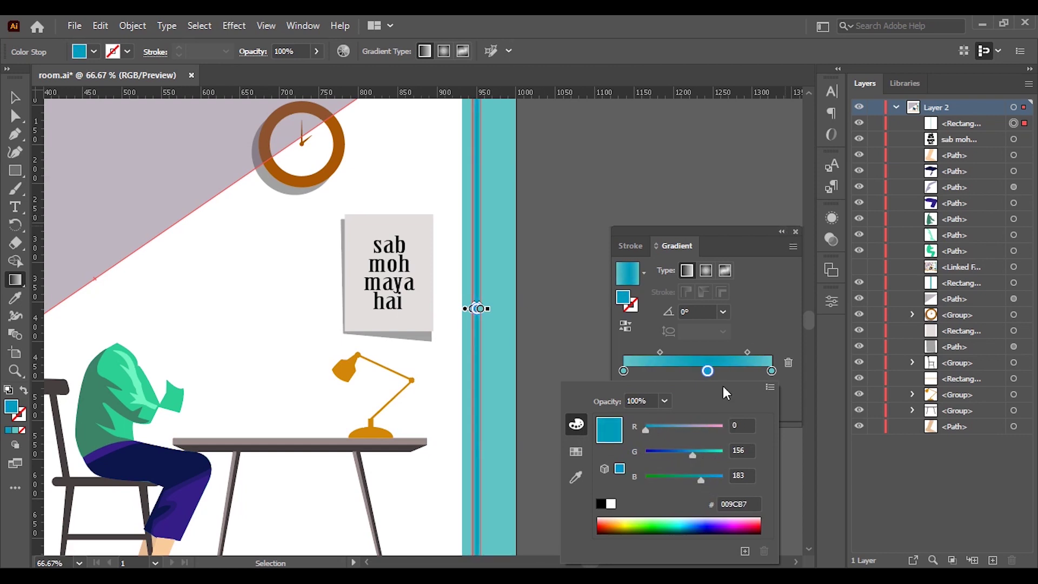
{"action": "key", "text": "Escape"}
{"action": "left_click", "coordinate": [15, 97]}
Shift the gradient stripe slightly left along the teal strip
{"action": "left_click", "coordinate": [484, 389]}
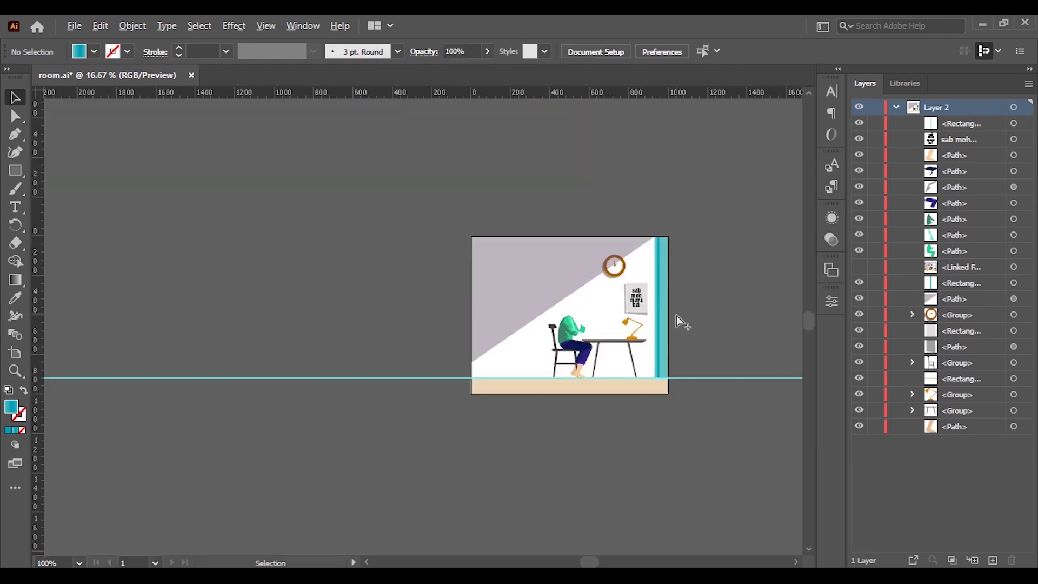
{"action": "scroll", "coordinate": [682, 322], "scroll_direction": "up", "scroll_amount": 2}
{"action": "scroll", "coordinate": [463, 313], "scroll_direction": "up", "scroll_amount": 1}
{"action": "scroll", "coordinate": [457, 406], "scroll_direction": "up", "scroll_amount": 1}
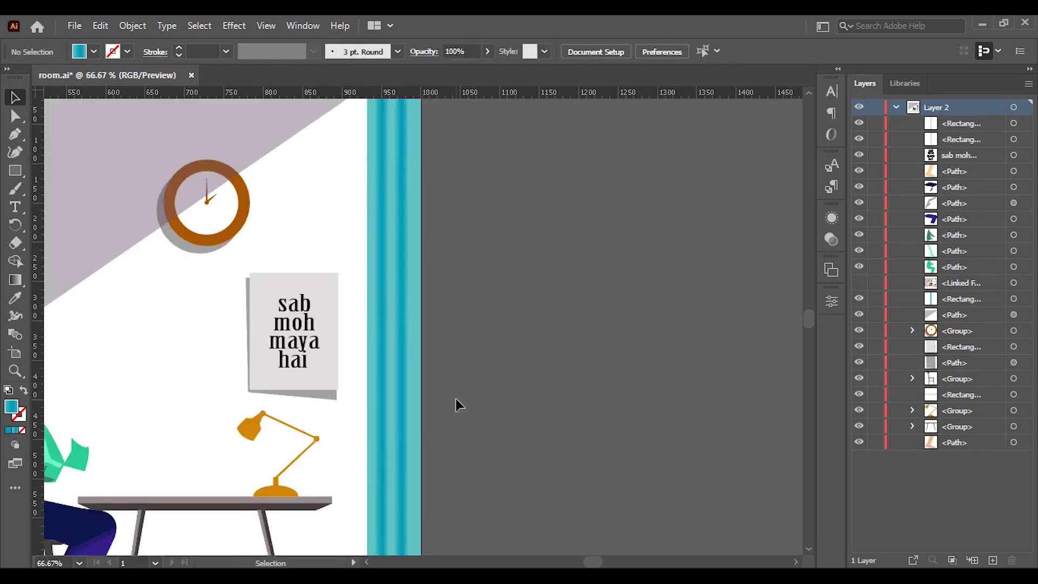
{"action": "scroll", "coordinate": [457, 406], "scroll_direction": "up", "scroll_amount": 3}
{"action": "scroll", "coordinate": [410, 364], "scroll_direction": "up", "scroll_amount": 1}
{"action": "scroll", "coordinate": [359, 394], "scroll_direction": "down", "scroll_amount": 3}
{"action": "left_click_drag", "start_coordinate": [374, 408], "coordinate": [436, 389]}
{"action": "scroll", "coordinate": [611, 386], "scroll_direction": "down", "scroll_amount": 4}
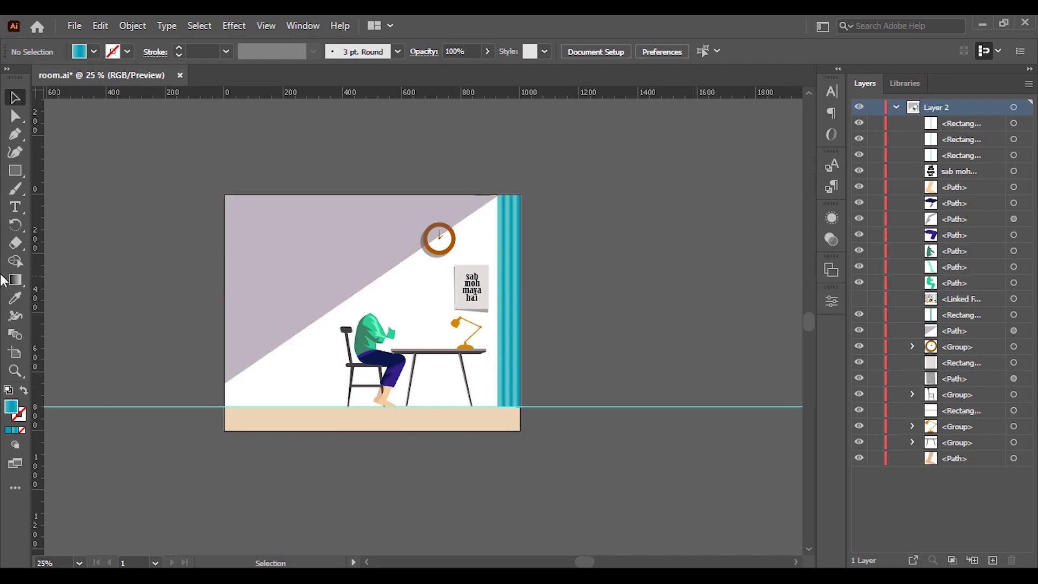
Draw a rectangle left of the chair with a brown fill and no stroke
{"action": "left_click", "coordinate": [15, 170]}
{"action": "scroll", "coordinate": [249, 390], "scroll_direction": "up", "scroll_amount": 2}
{"action": "mouse_move", "coordinate": [242, 327]}
{"action": "left_mouse_down"}
{"action": "mouse_move", "coordinate": [405, 410]}
{"action": "mouse_move", "coordinate": [369, 393]}
{"action": "left_mouse_up"}
{"action": "key", "text": "shift+x"}
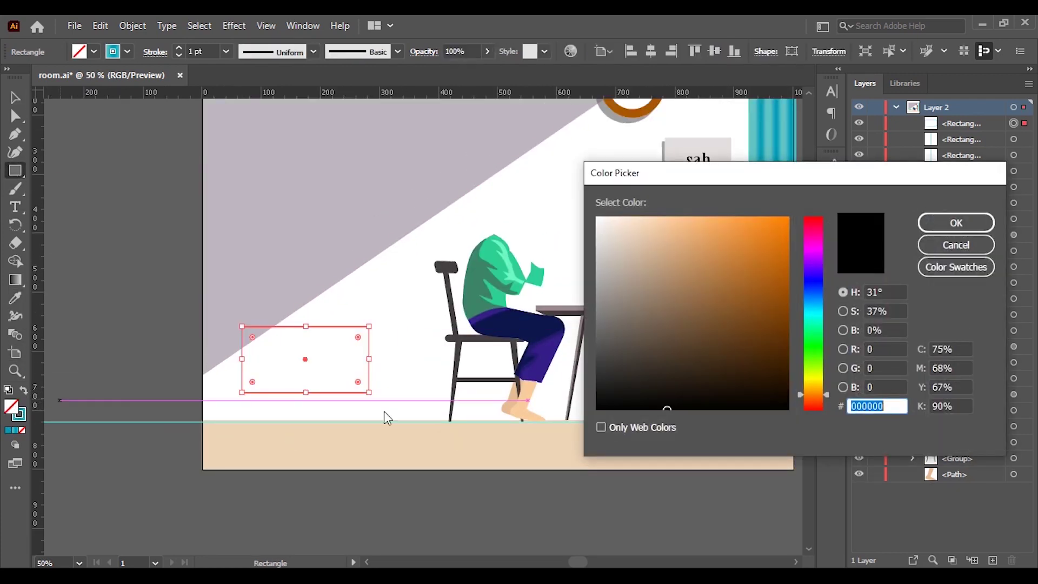
{"action": "type", "text": "ffffff"}
{"action": "left_click", "coordinate": [955, 223]}
{"action": "key", "text": "v"}
{"action": "key", "text": "ctrl+shift+a"}
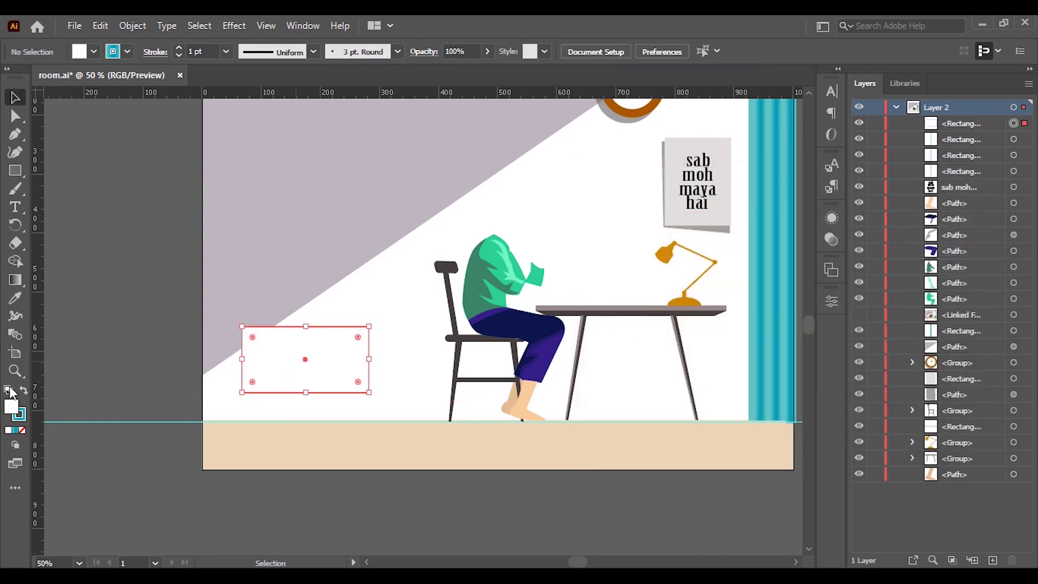
{"action": "double_click", "coordinate": [19, 414]}
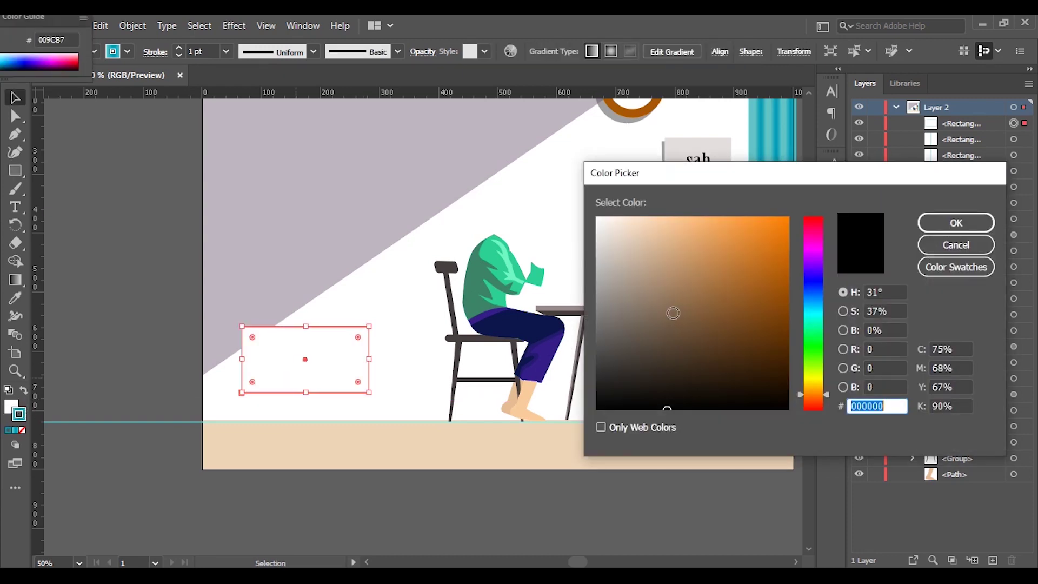
{"action": "left_click", "coordinate": [955, 222]}
{"action": "left_click", "coordinate": [22, 430]}
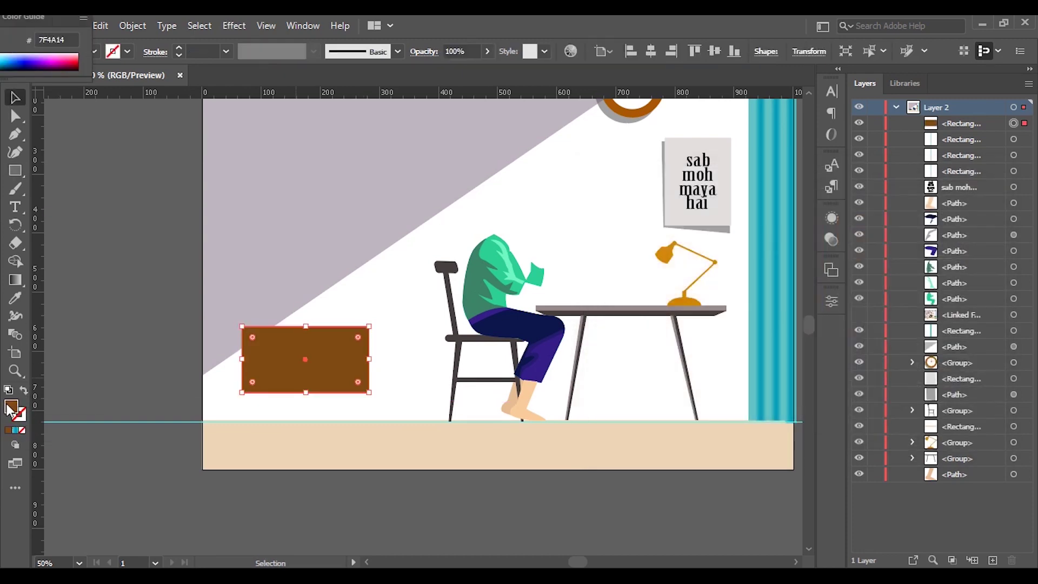
Draw an inner front panel inside the brown rectangle, filled light grey D8CFC7
{"action": "left_click", "coordinate": [16, 170]}
{"action": "key", "text": "ctrl+shift+a"}
{"action": "scroll", "coordinate": [292, 374], "scroll_direction": "up", "scroll_amount": 3}
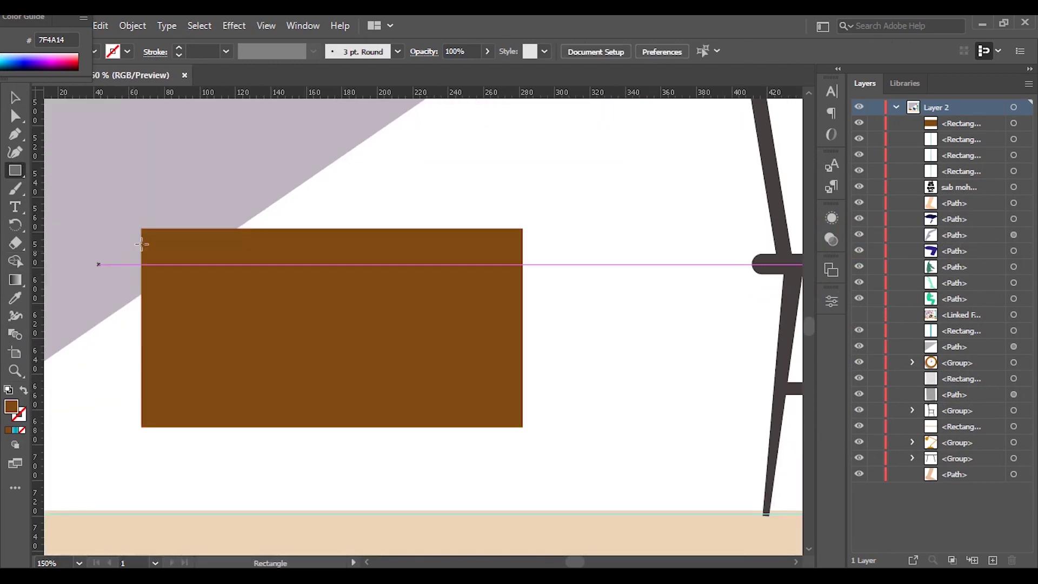
{"action": "left_click_drag", "start_coordinate": [511, 416], "coordinate": [511, 415]}
{"action": "double_click", "coordinate": [11, 407]}
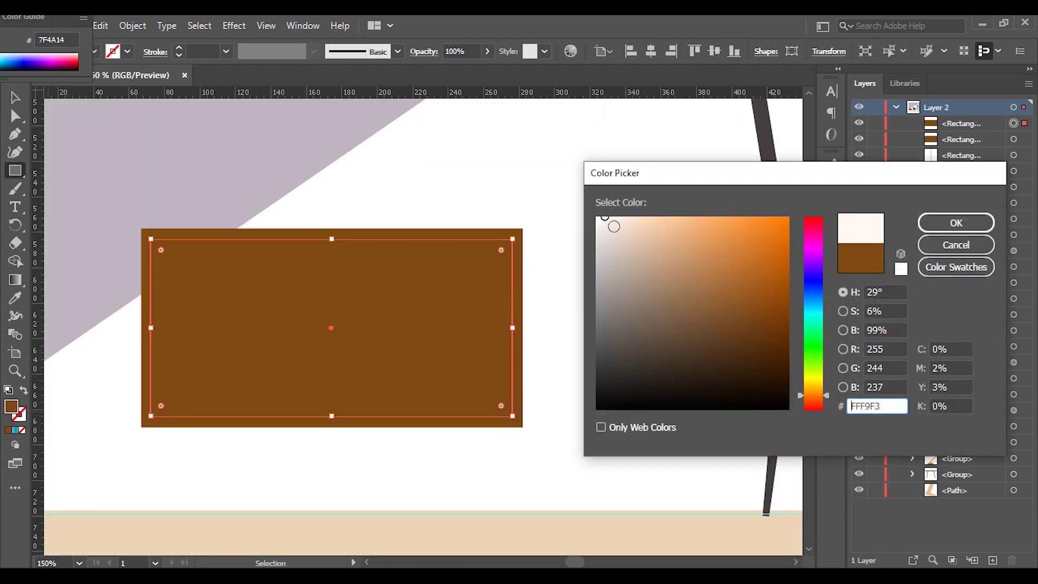
{"action": "left_click", "coordinate": [611, 243]}
{"action": "left_click", "coordinate": [957, 222]}
{"action": "key", "text": "v"}
{"action": "key", "text": "ctrl+shift+a"}
{"action": "key", "text": "ctrl+shift+a"}
Draw the first drawer in the panel's upper left with a 3 pt dark grey outline
{"action": "left_click_drag", "start_coordinate": [473, 269], "coordinate": [513, 257]}
{"action": "key", "text": "m"}
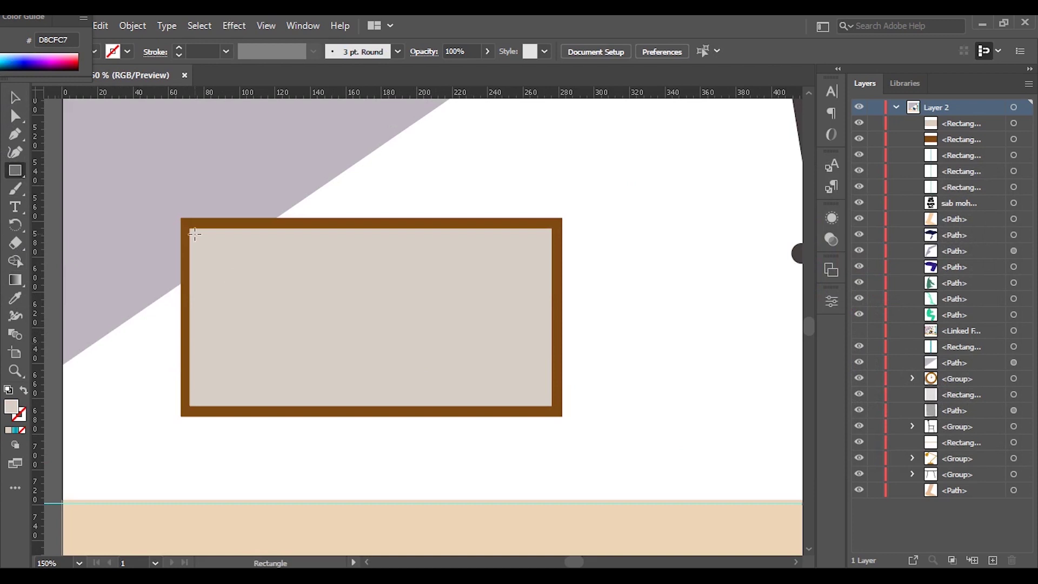
{"action": "left_click_drag", "start_coordinate": [197, 236], "coordinate": [358, 325]}
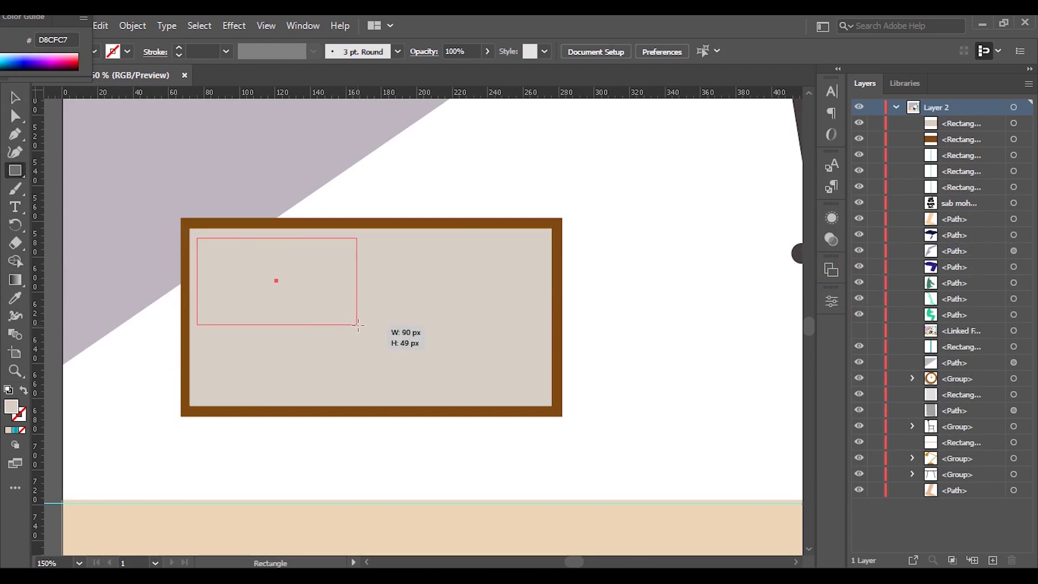
{"action": "double_click", "coordinate": [25, 422]}
{"action": "left_click", "coordinate": [954, 222]}
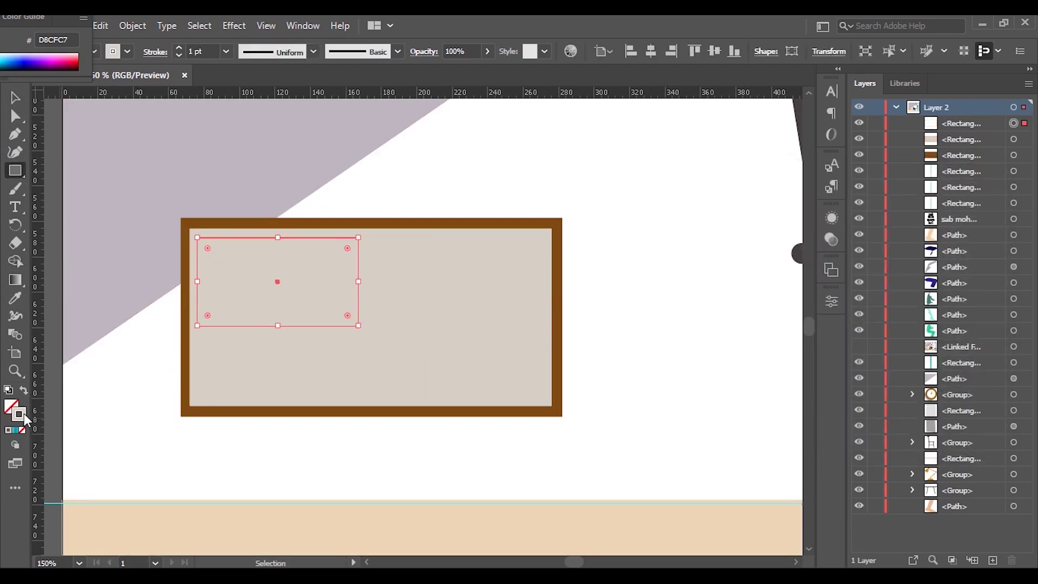
{"action": "double_click", "coordinate": [19, 414]}
{"action": "left_click", "coordinate": [605, 347]}
{"action": "left_click", "coordinate": [980, 226]}
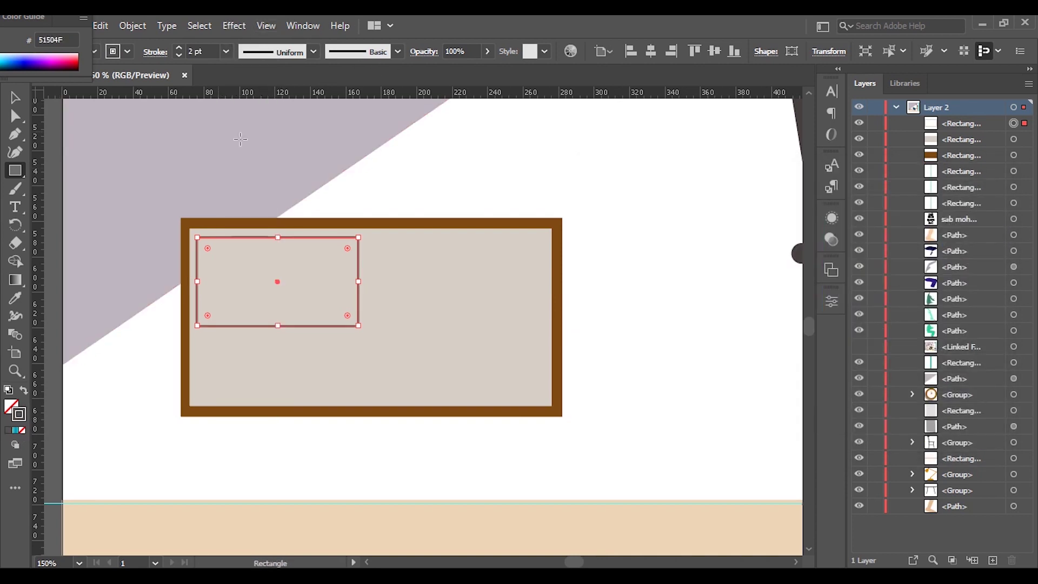
{"action": "left_click", "coordinate": [226, 51]}
{"action": "left_click", "coordinate": [254, 152]}
Alt-drag a copy of the drawer to the right and nudge the left drawer into place
{"action": "left_click_drag", "start_coordinate": [361, 289], "coordinate": [545, 290], "text": "alt"}
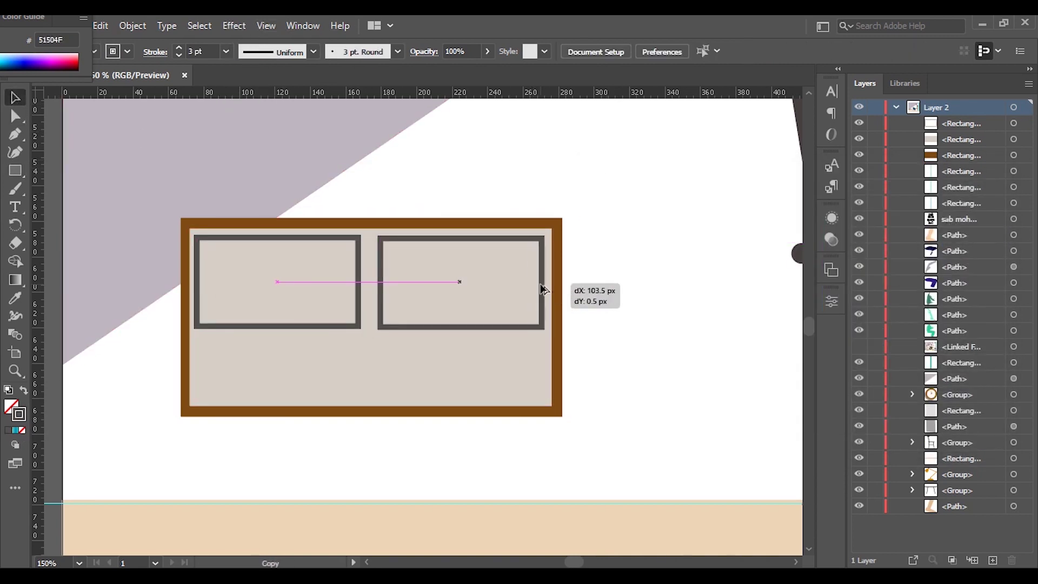
{"action": "left_click_drag", "start_coordinate": [361, 279], "coordinate": [366, 279]}
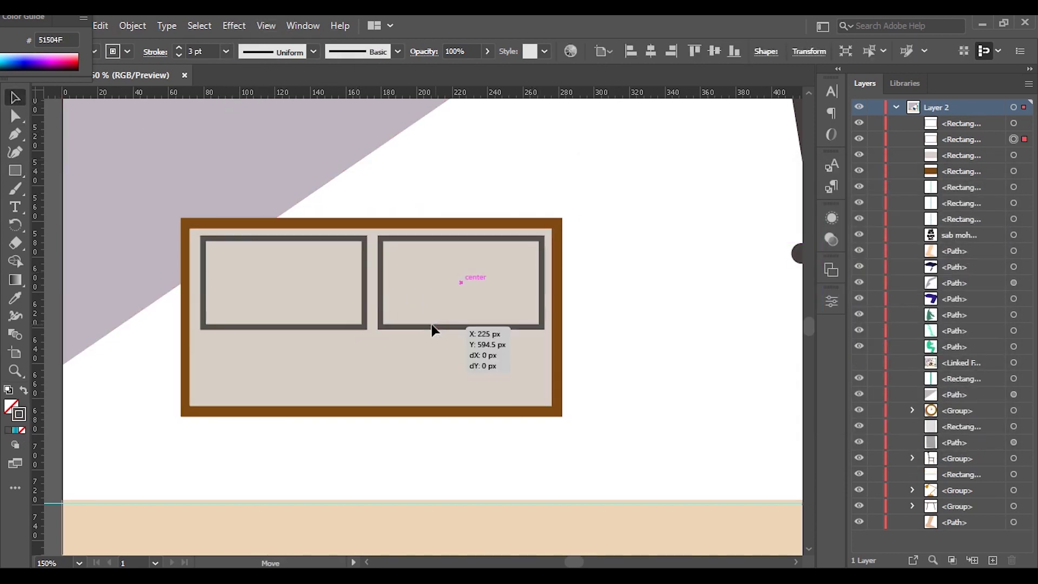
{"action": "scroll", "coordinate": [461, 319], "scroll_direction": "up", "scroll_amount": 2}
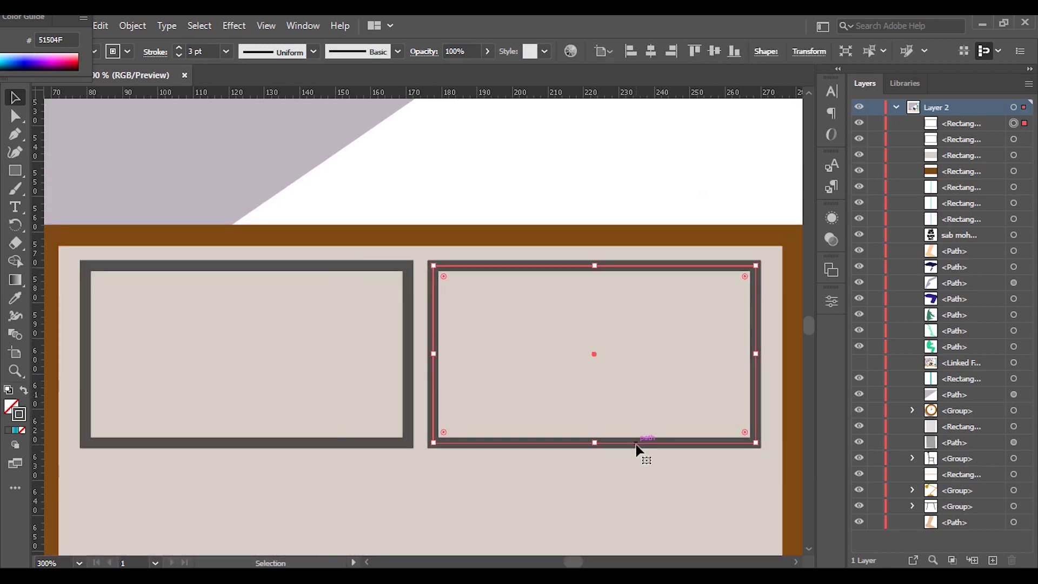
Draw a small round knob in the left drawer and copy it into the right drawer
{"action": "left_click", "coordinate": [165, 354]}
{"action": "key", "text": "l"}
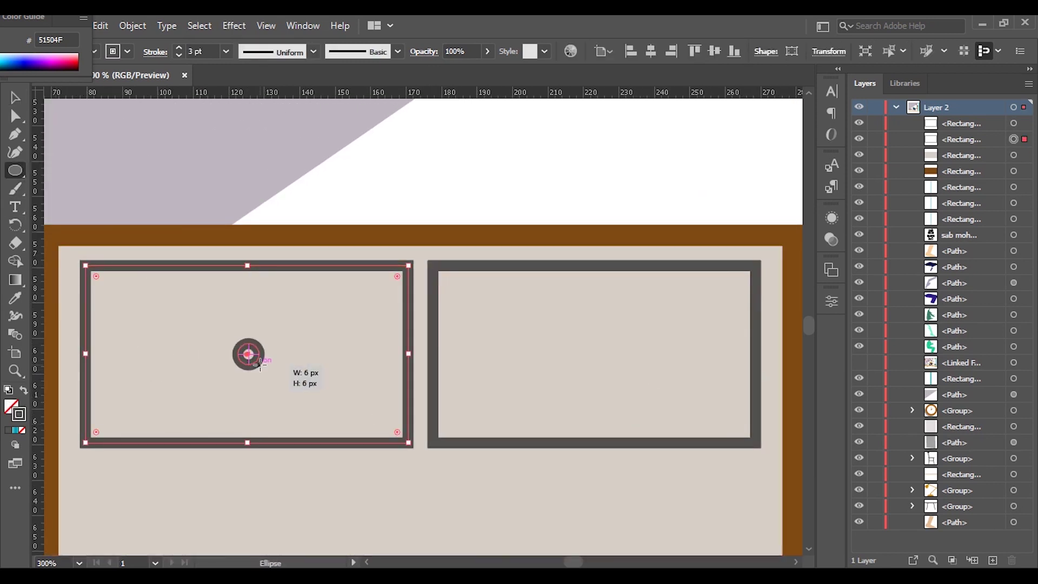
{"action": "left_click_drag", "start_coordinate": [260, 363], "coordinate": [262, 365]}
{"action": "scroll", "coordinate": [261, 365], "scroll_direction": "down", "scroll_amount": 2}
{"action": "key", "text": "v"}
{"action": "scroll", "coordinate": [384, 308], "scroll_direction": "up", "scroll_amount": 1}
{"action": "mouse_move", "coordinate": [207, 278]}
{"action": "left_mouse_down"}
{"action": "mouse_move", "coordinate": [445, 291]}
{"action": "mouse_move", "coordinate": [468, 282]}
{"action": "left_mouse_up"}
{"action": "scroll", "coordinate": [440, 282], "scroll_direction": "down", "scroll_amount": 1}
Shorten the light grey front panel to the drawers and delete the brown rectangle
{"action": "scroll", "coordinate": [472, 352], "scroll_direction": "up", "scroll_amount": 1}
{"action": "scroll", "coordinate": [394, 378], "scroll_direction": "up", "scroll_amount": 1}
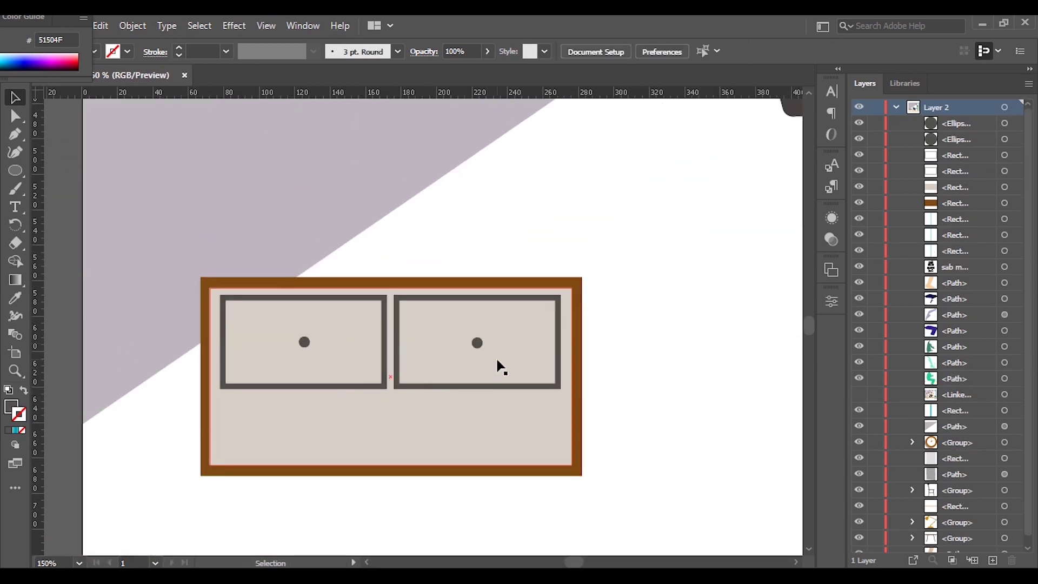
{"action": "scroll", "coordinate": [498, 364], "scroll_direction": "down", "scroll_amount": 2}
{"action": "left_click", "coordinate": [453, 421]}
{"action": "left_click_drag", "start_coordinate": [391, 413], "coordinate": [390, 343]}
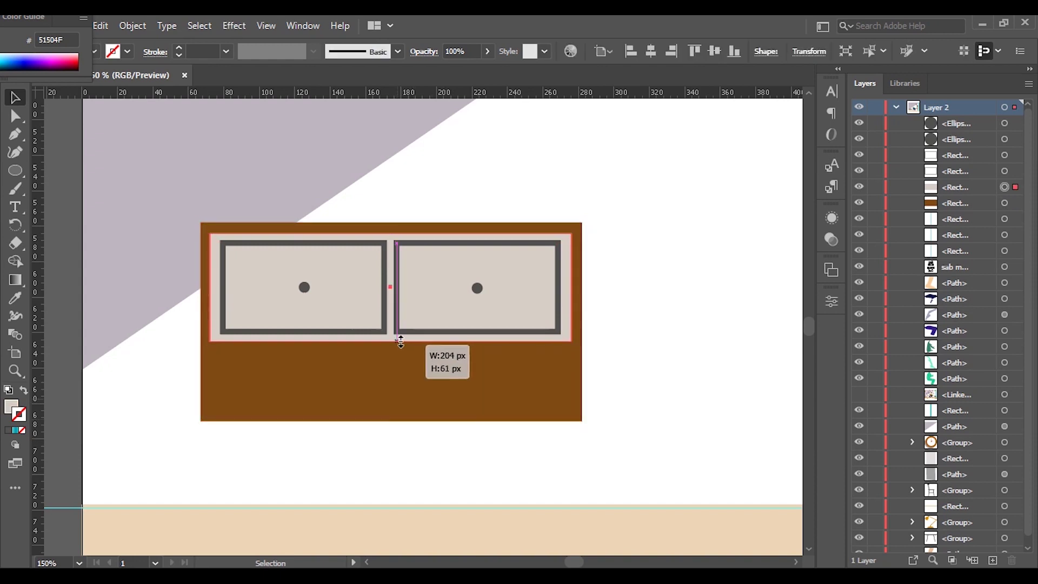
{"action": "left_click", "coordinate": [391, 416]}
{"action": "left_click_drag", "start_coordinate": [390, 420], "coordinate": [416, 352]}
{"action": "key", "text": "ctrl+minus"}
{"action": "key", "text": "ctrl+minus"}
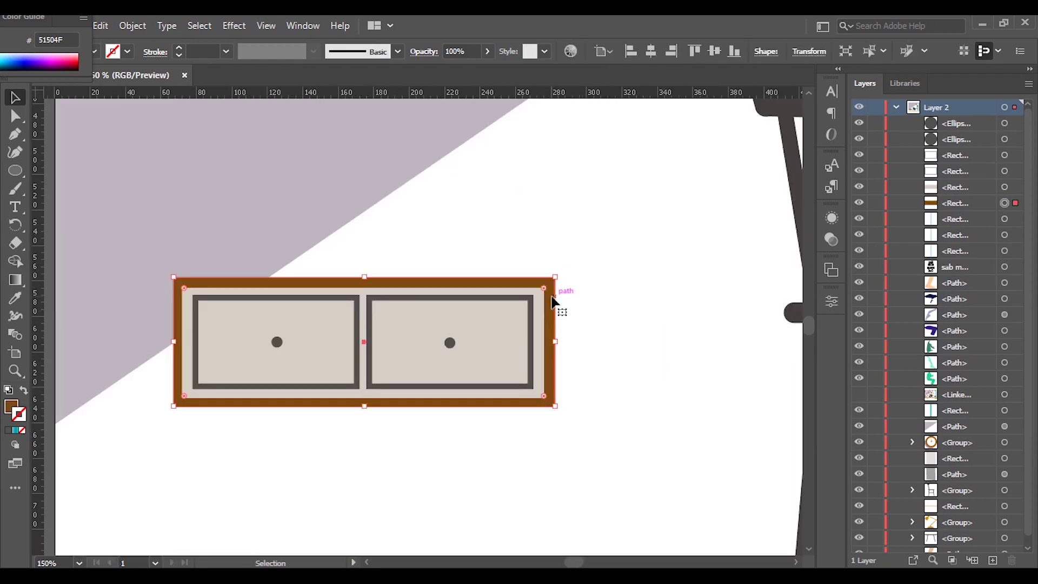
{"action": "key", "text": "Delete"}
{"action": "key", "text": "ctrl+plus"}
{"action": "key", "text": "ctrl+plus"}
Draw a thin beige leg under the cabinet's left corner
{"action": "scroll", "coordinate": [496, 417], "scroll_direction": "right", "scroll_amount": 2}
{"action": "key", "text": "m"}
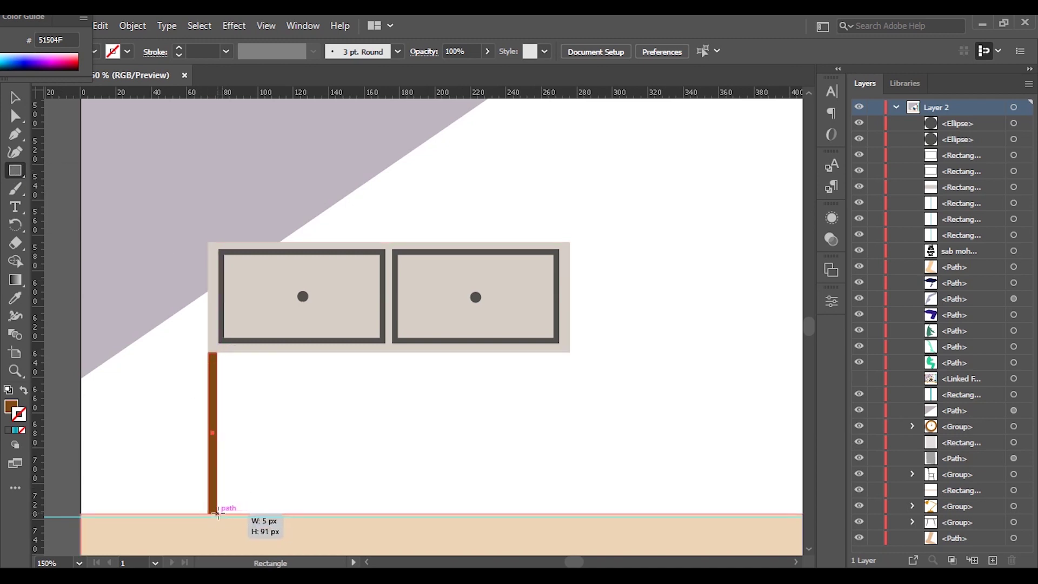
{"action": "left_click_drag", "start_coordinate": [219, 513], "coordinate": [219, 512]}
{"action": "key", "text": "v"}
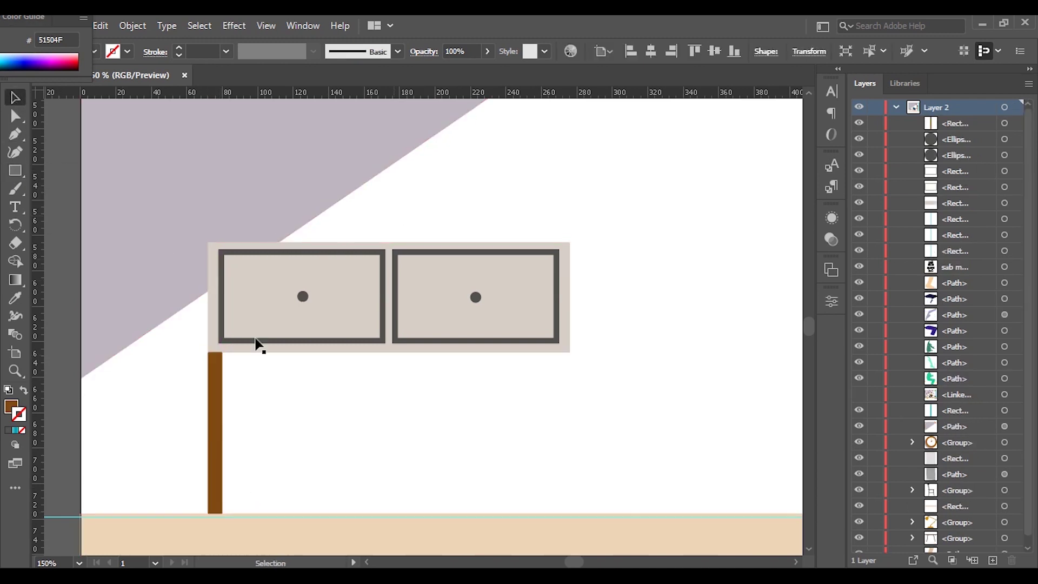
{"action": "key", "text": "ctrl+plus"}
{"action": "left_click_drag", "start_coordinate": [224, 318], "coordinate": [266, 336]}
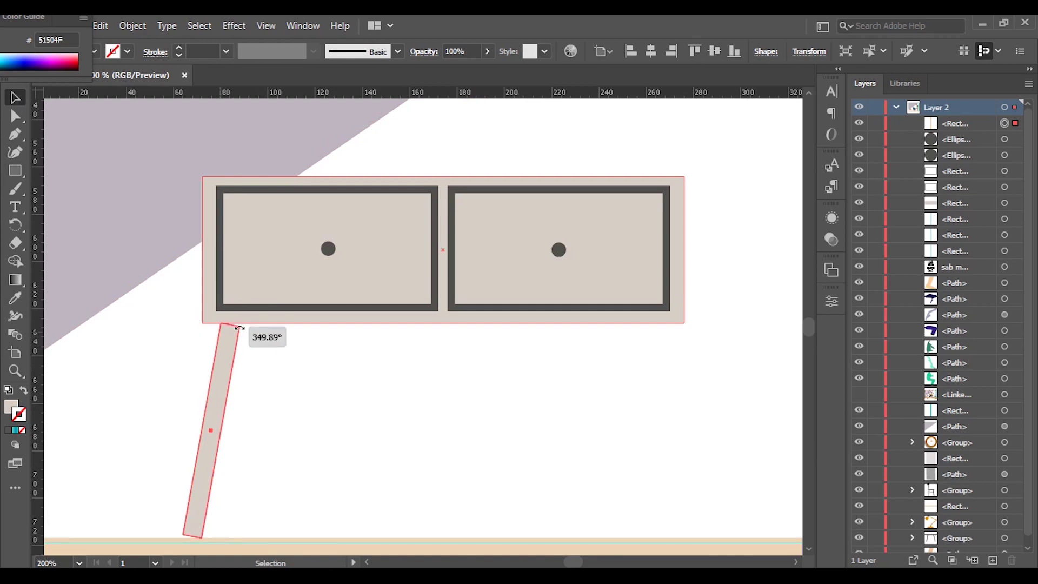
{"action": "key", "text": "ctrl+z"}
{"action": "key", "text": "ctrl+0"}
{"action": "key", "text": "ctrl+1"}
Alt-drag a copy of the leg to the cabinet's right side
{"action": "left_click_drag", "start_coordinate": [284, 416], "coordinate": [513, 417]}
{"action": "key", "text": "ctrl+plus"}
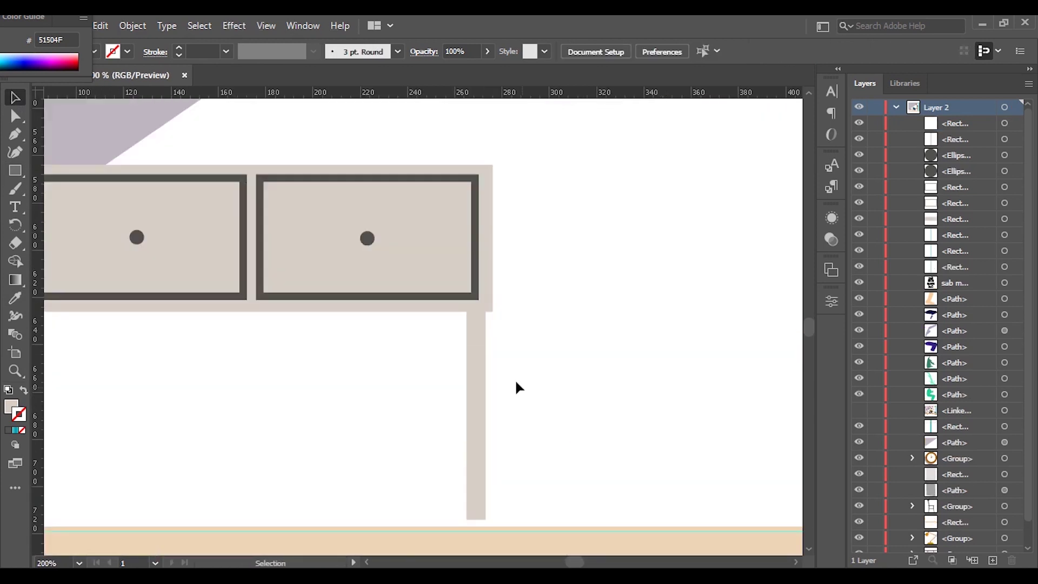
{"action": "key", "text": "ctrl+1"}
{"action": "left_click", "coordinate": [440, 386]}
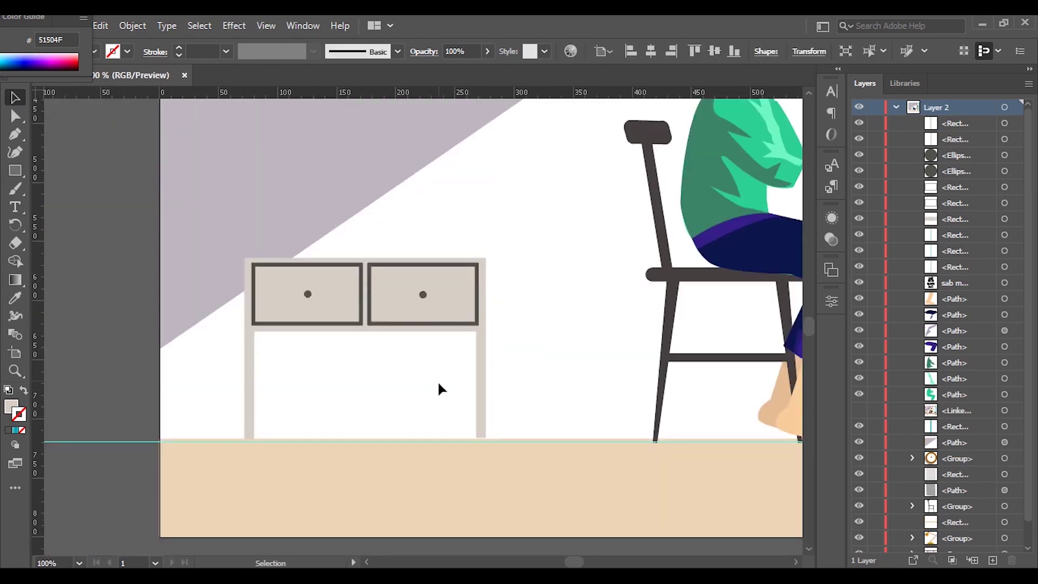
{"action": "key", "text": "ctrl+plus"}
Draw a thin shelf rectangle between the two legs
{"action": "key", "text": "m"}
{"action": "left_click_drag", "start_coordinate": [168, 394], "coordinate": [510, 402]}
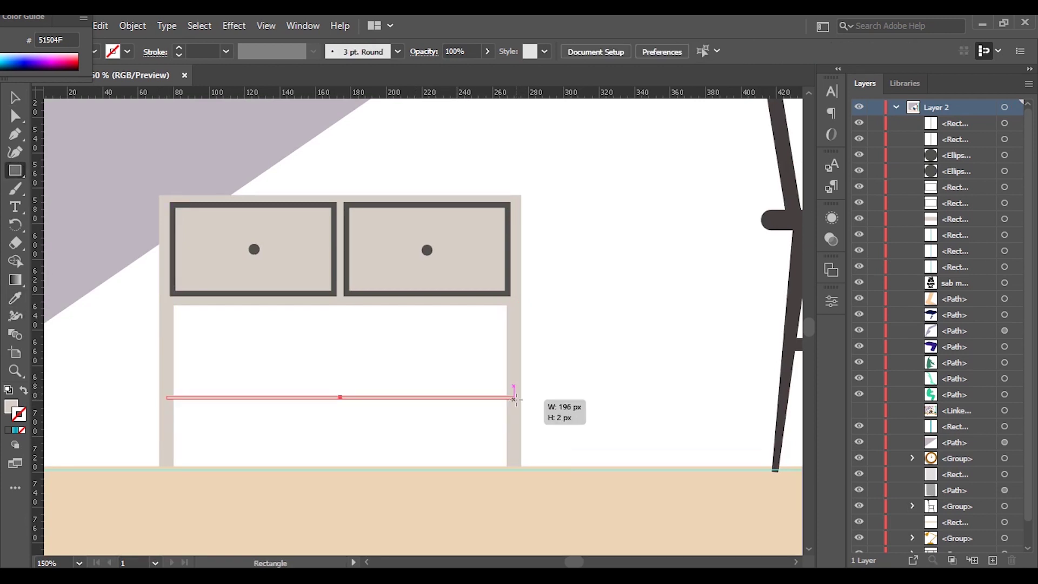
{"action": "key", "text": "v"}
{"action": "key", "text": "ctrl+minus"}
{"action": "key", "text": "ctrl+plus"}
{"action": "key", "text": "ctrl+plus"}
{"action": "key", "text": "m"}
{"action": "key", "text": "ctrl+plus"}
{"action": "key", "text": "ctrl+plus"}
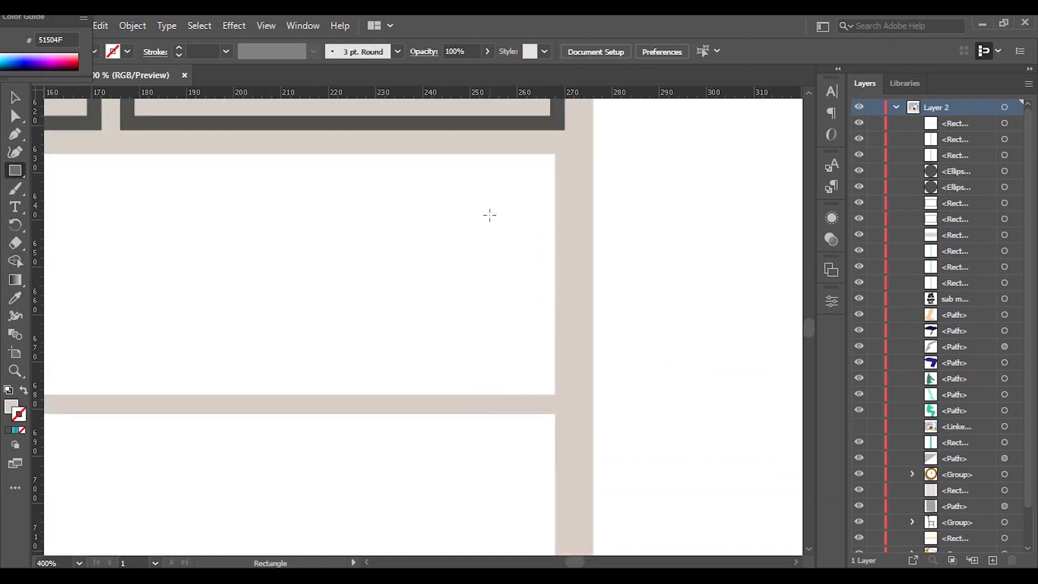
Draw a tall narrow red book on the shelf and copy it leftward
{"action": "left_click_drag", "start_coordinate": [503, 215], "coordinate": [532, 394]}
{"action": "key", "text": "v"}
{"action": "left_click_drag", "start_coordinate": [533, 324], "coordinate": [557, 340]}
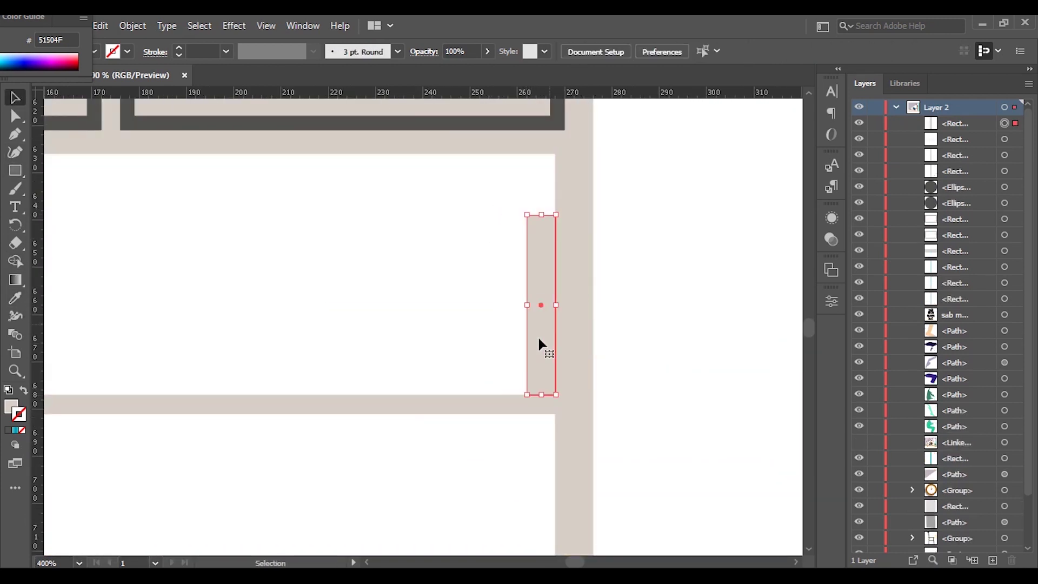
{"action": "double_click", "coordinate": [11, 406]}
{"action": "left_click_drag", "start_coordinate": [813, 303], "coordinate": [812, 237]}
{"action": "left_click_drag", "start_coordinate": [788, 331], "coordinate": [782, 219]}
{"action": "left_click", "coordinate": [955, 222]}
{"action": "mouse_move", "coordinate": [544, 359]}
{"action": "left_mouse_down"}
{"action": "mouse_move", "coordinate": [464, 355]}
{"action": "mouse_move", "coordinate": [373, 367]}
{"action": "left_mouse_up"}
Recolour the copied books blue, green and yellow
{"action": "key", "text": "ctrl+minus"}
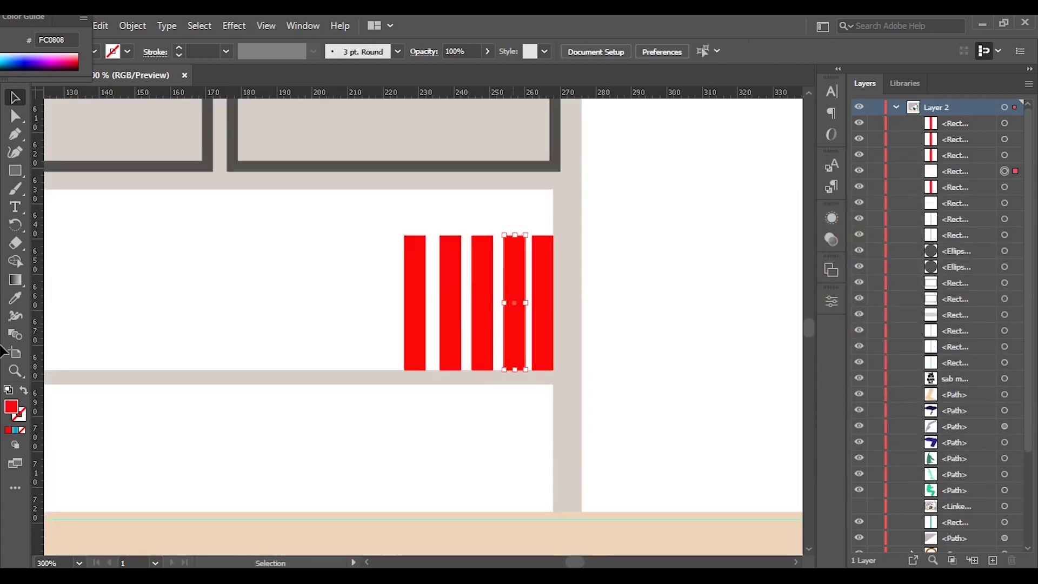
{"action": "double_click", "coordinate": [12, 407]}
{"action": "left_click", "coordinate": [956, 192]}
{"action": "left_click", "coordinate": [483, 302]}
{"action": "double_click", "coordinate": [12, 407]}
{"action": "left_click", "coordinate": [813, 350]}
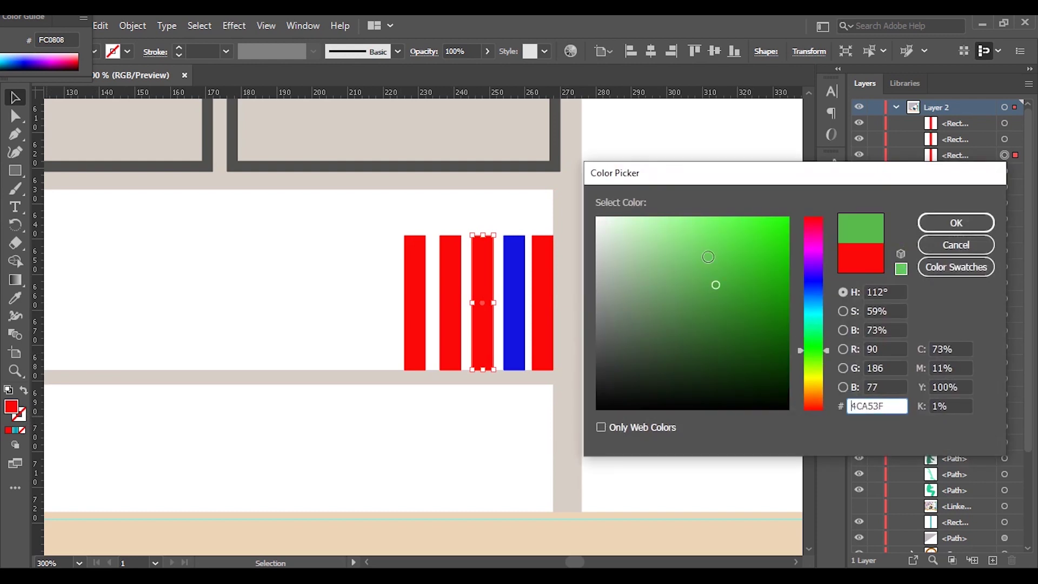
{"action": "left_click", "coordinate": [955, 222]}
{"action": "left_click", "coordinate": [450, 302]}
{"action": "double_click", "coordinate": [12, 406]}
{"action": "left_click_drag", "start_coordinate": [812, 405], "coordinate": [810, 374]}
{"action": "left_click", "coordinate": [725, 308]}
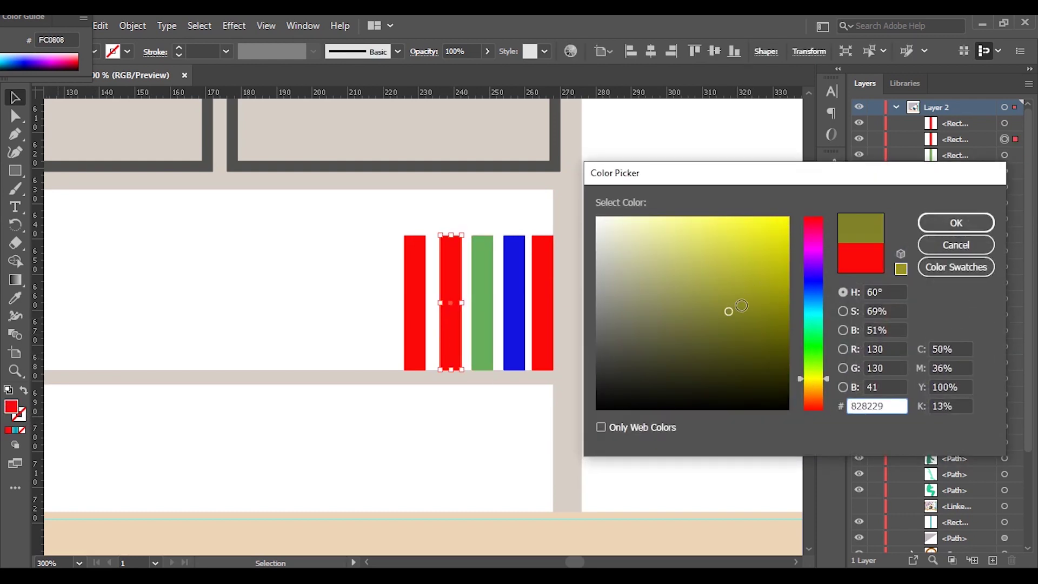
{"action": "key", "text": "Return"}
{"action": "key", "text": "ctrl+0"}
Shorten the blue, green and red books from the top to varied heights
{"action": "scroll", "coordinate": [541, 292], "scroll_direction": "up", "scroll_amount": 5}
{"action": "left_click_drag", "start_coordinate": [585, 201], "coordinate": [588, 235]}
{"action": "left_click", "coordinate": [542, 270]}
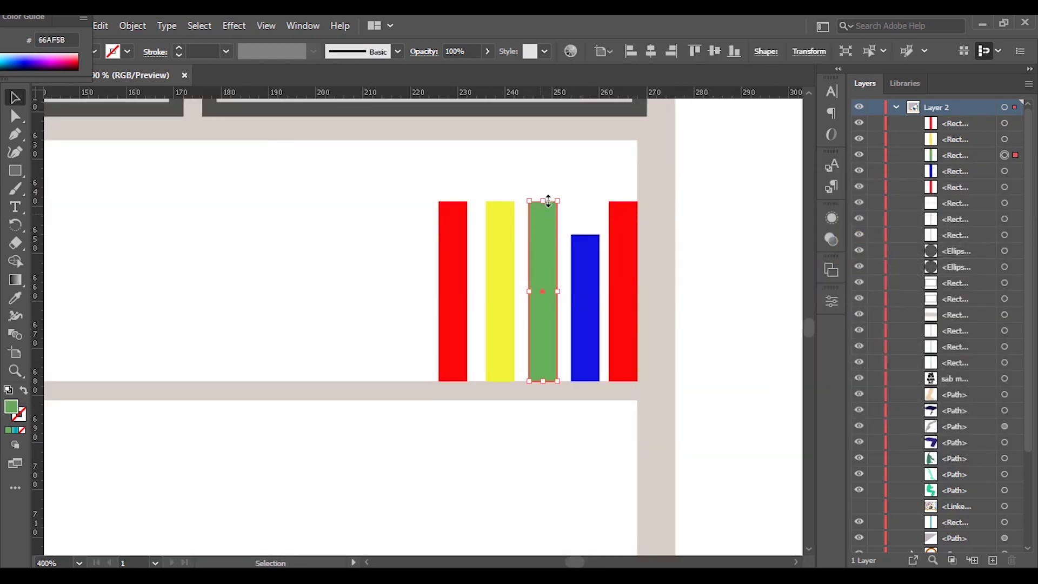
{"action": "left_click_drag", "start_coordinate": [542, 201], "coordinate": [542, 211]}
{"action": "left_click", "coordinate": [500, 270]}
{"action": "left_click", "coordinate": [453, 260]}
{"action": "left_click_drag", "start_coordinate": [453, 201], "coordinate": [453, 215]}
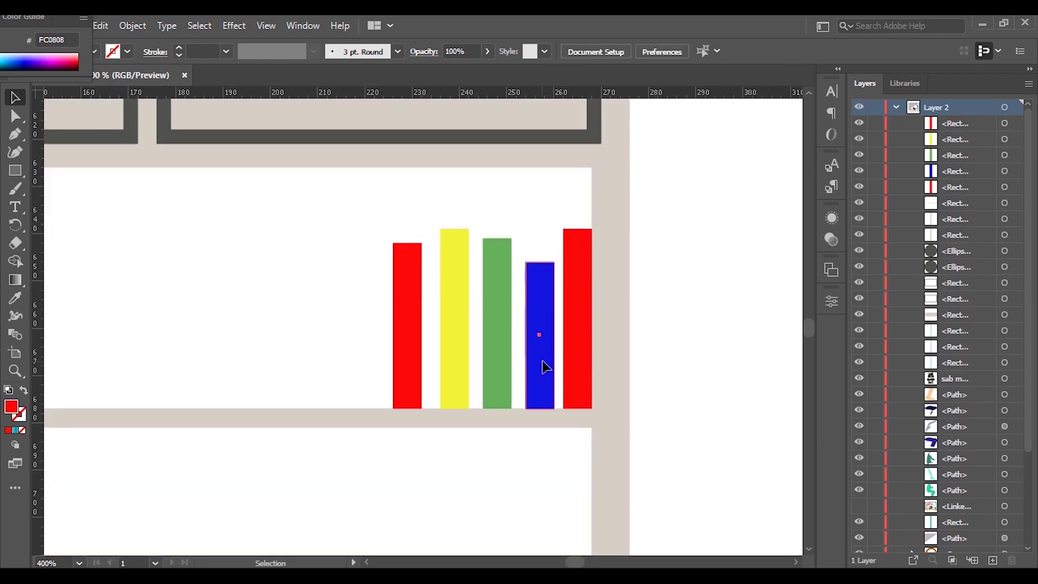
Push the books together into one row and resize it to fit the shelf
{"action": "left_click_drag", "start_coordinate": [542, 364], "coordinate": [552, 364]}
{"action": "left_click_drag", "start_coordinate": [498, 343], "coordinate": [522, 342]}
{"action": "left_click_drag", "start_coordinate": [461, 359], "coordinate": [498, 359]}
{"action": "scroll", "coordinate": [413, 361], "scroll_direction": "down", "scroll_amount": 3}
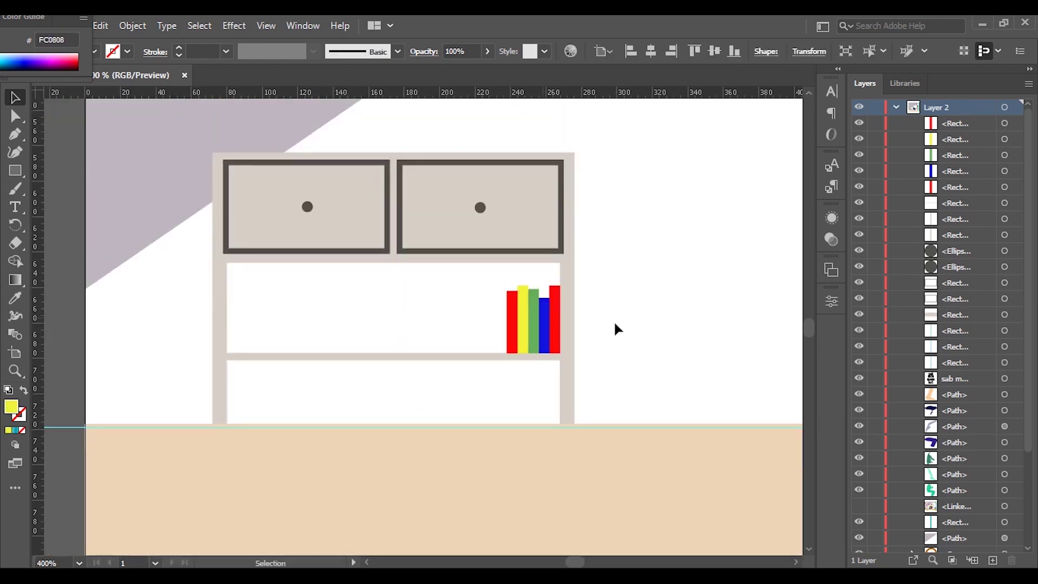
{"action": "scroll", "coordinate": [617, 327], "scroll_direction": "down", "scroll_amount": 3}
{"action": "scroll", "coordinate": [505, 426], "scroll_direction": "up", "scroll_amount": 4}
{"action": "left_click_drag", "start_coordinate": [500, 439], "coordinate": [389, 317]}
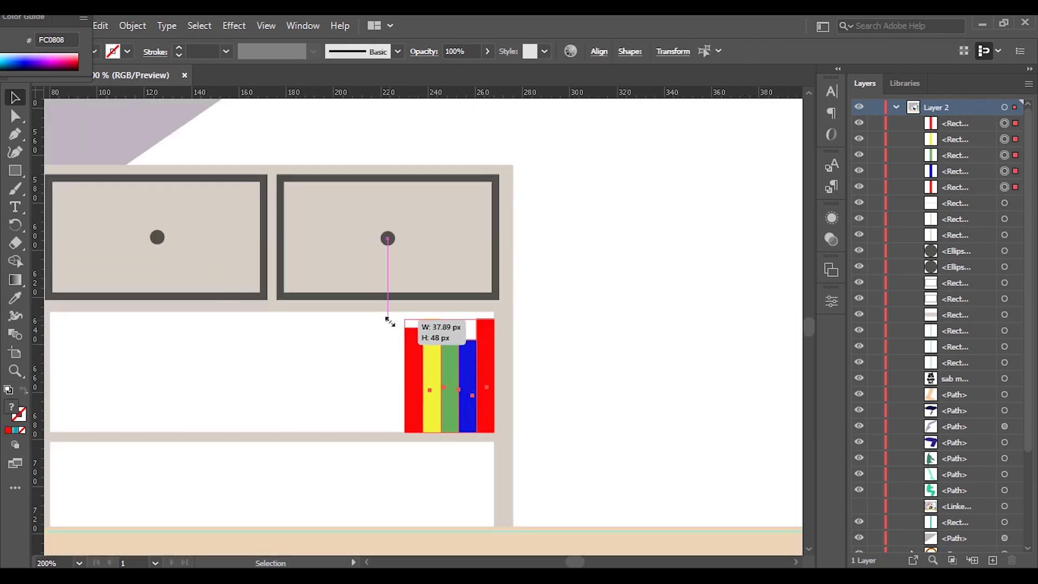
{"action": "scroll", "coordinate": [562, 382], "scroll_direction": "down", "scroll_amount": 5}
{"action": "scroll", "coordinate": [521, 359], "scroll_direction": "up", "scroll_amount": 3}
{"action": "scroll", "coordinate": [578, 393], "scroll_direction": "down", "scroll_amount": 3}
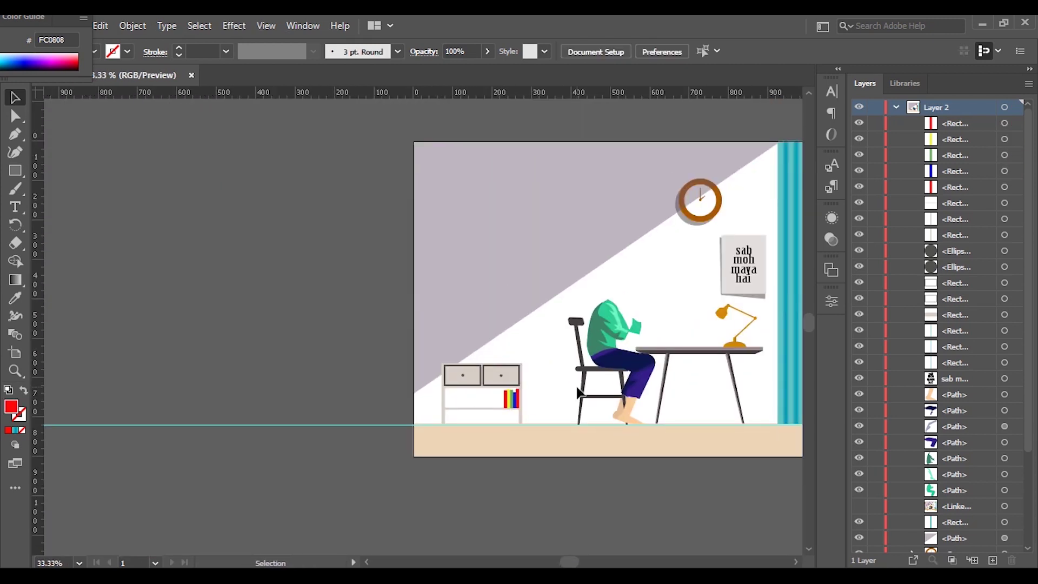
{"action": "scroll", "coordinate": [577, 390], "scroll_direction": "up", "scroll_amount": 3}
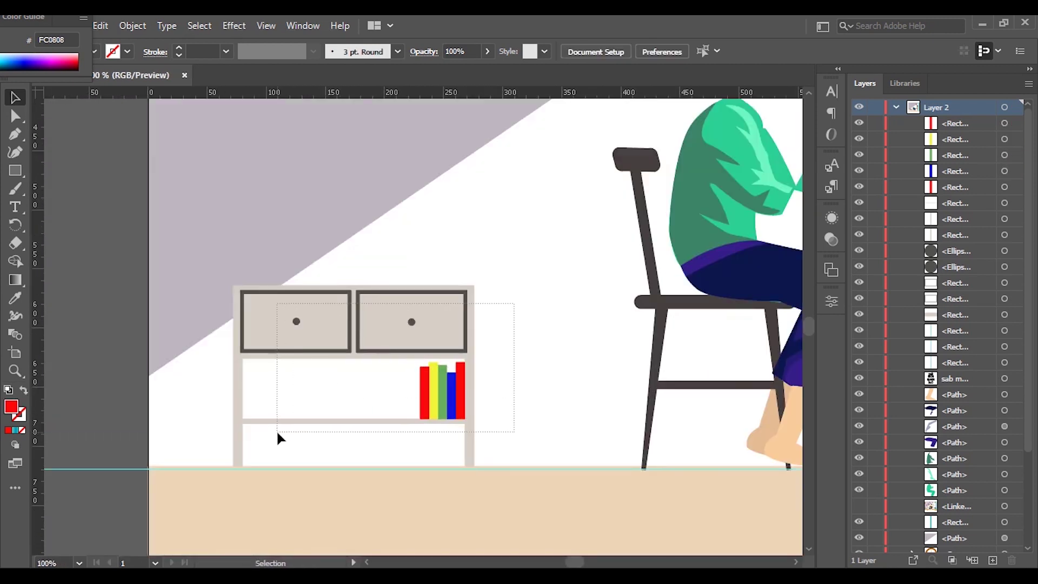
Marquee-select the whole cabinet and enlarge it up and to the left
{"action": "left_click_drag", "start_coordinate": [278, 438], "coordinate": [236, 436]}
{"action": "left_click_drag", "start_coordinate": [233, 285], "coordinate": [203, 257]}
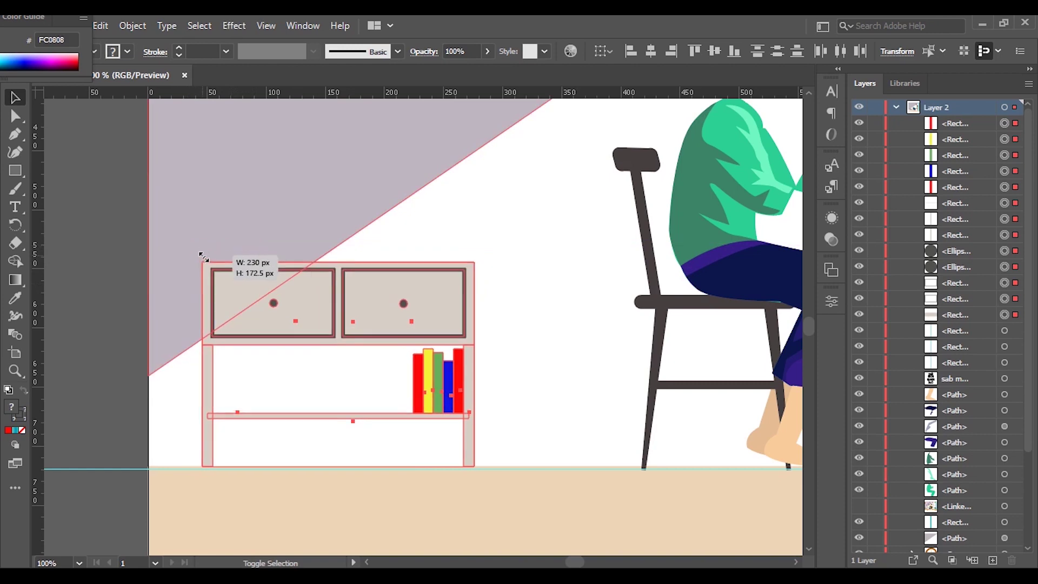
{"action": "scroll", "coordinate": [449, 327], "scroll_direction": "down", "scroll_amount": 3}
{"action": "scroll", "coordinate": [301, 406], "scroll_direction": "up", "scroll_amount": 5}
Draw a thin upright strip beside the cabinet filled grey #9B9595
{"action": "key", "text": "m"}
{"action": "left_click_drag", "start_coordinate": [294, 162], "coordinate": [283, 528]}
{"action": "double_click", "coordinate": [11, 407]}
{"action": "left_click", "coordinate": [954, 222]}
{"action": "key", "text": "v"}
{"action": "scroll", "coordinate": [527, 269], "scroll_direction": "down", "scroll_amount": 2}
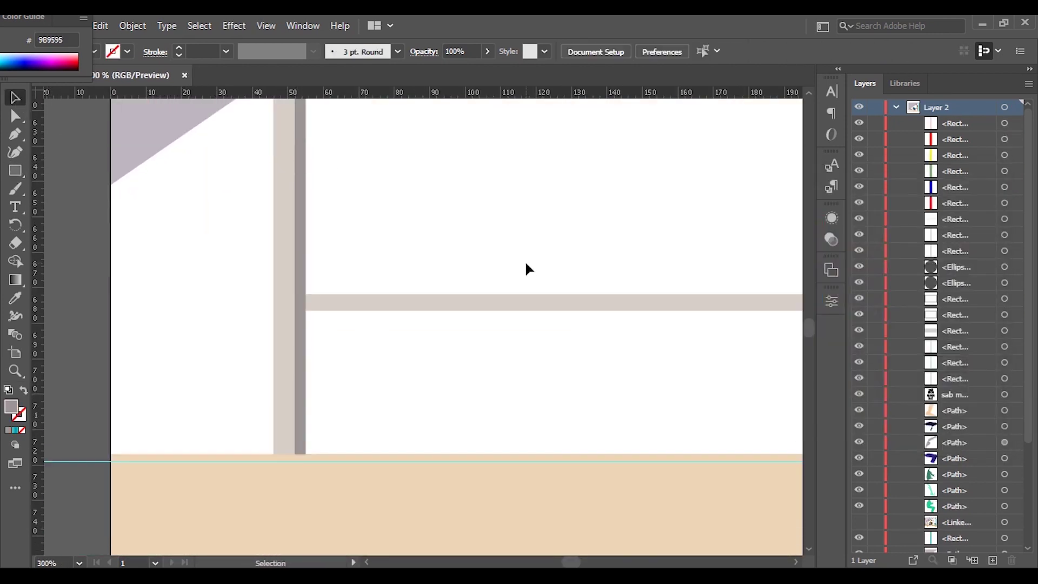
{"action": "key", "text": "ctrl+0"}
Pen-draw the purple leaf outline on a long stem rising from the cabinet top
{"action": "key", "text": "p"}
{"action": "left_click", "coordinate": [334, 410]}
{"action": "left_click", "coordinate": [333, 263]}
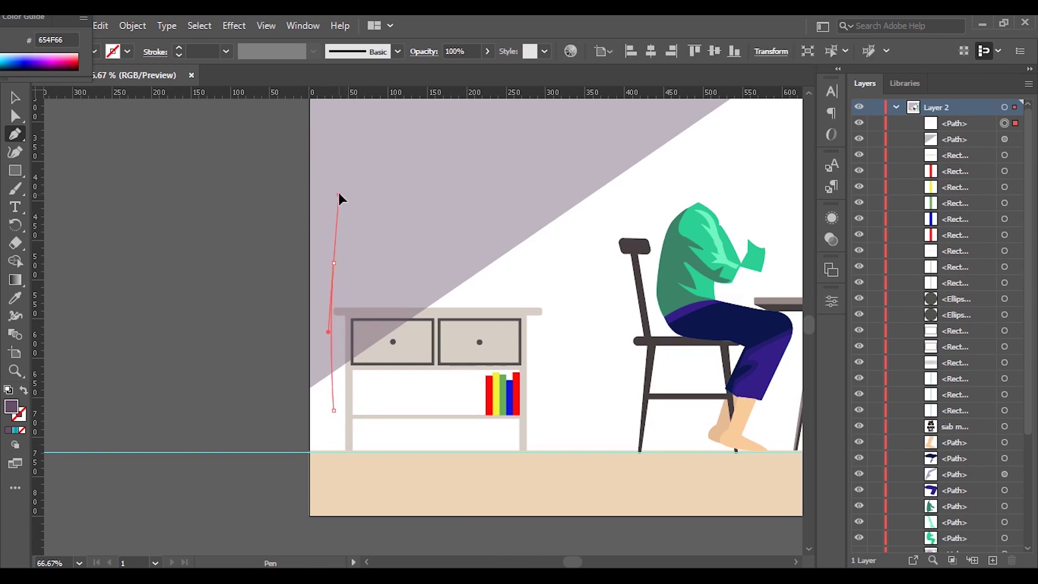
{"action": "left_click_drag", "start_coordinate": [329, 278], "coordinate": [373, 265]}
{"action": "scroll", "coordinate": [372, 265], "scroll_direction": "up", "scroll_amount": 2}
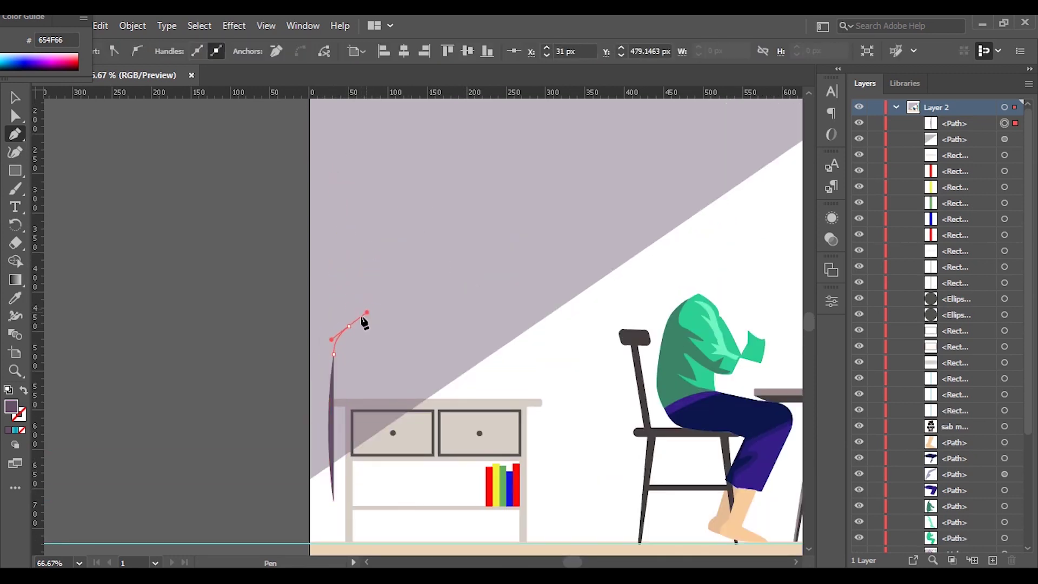
{"action": "left_click", "coordinate": [506, 157]}
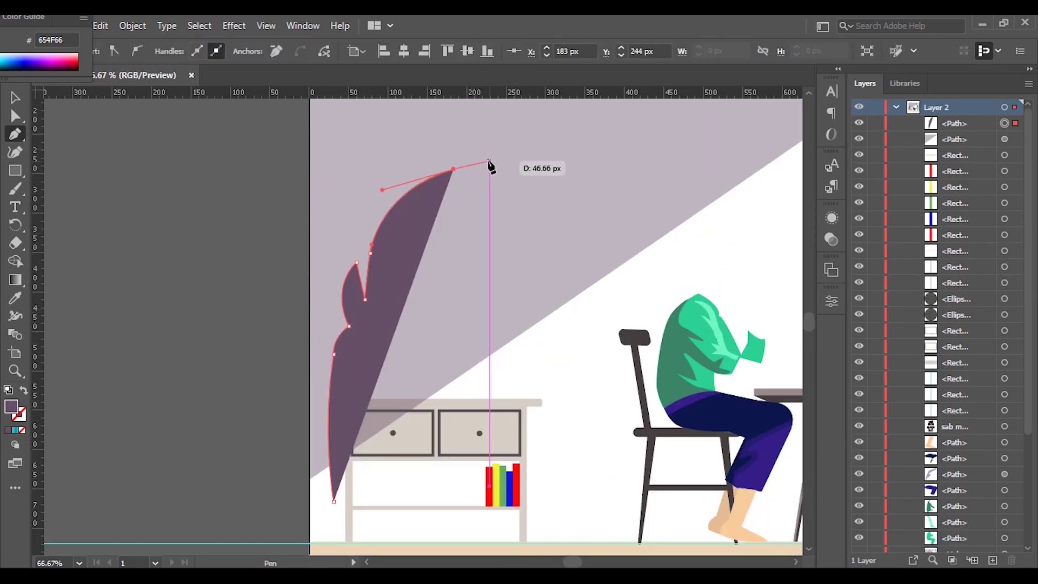
{"action": "left_click_drag", "start_coordinate": [428, 253], "coordinate": [430, 257]}
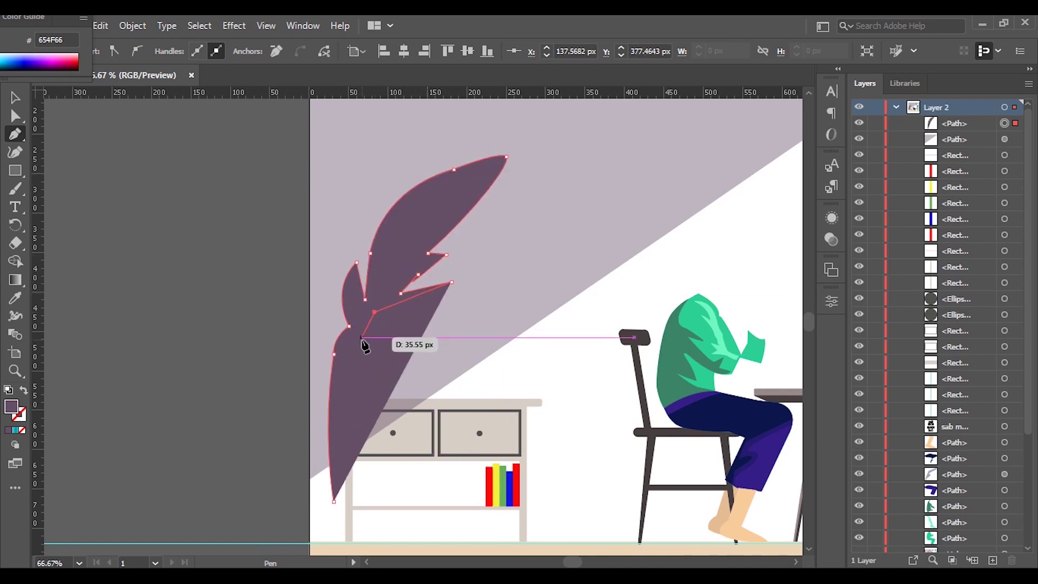
{"action": "left_click_drag", "start_coordinate": [333, 501], "coordinate": [342, 509]}
{"action": "scroll", "coordinate": [362, 519], "scroll_direction": "down", "scroll_amount": 3}
{"action": "scroll", "coordinate": [38, 113], "scroll_direction": "up", "scroll_amount": 3}
{"action": "key", "text": "v"}
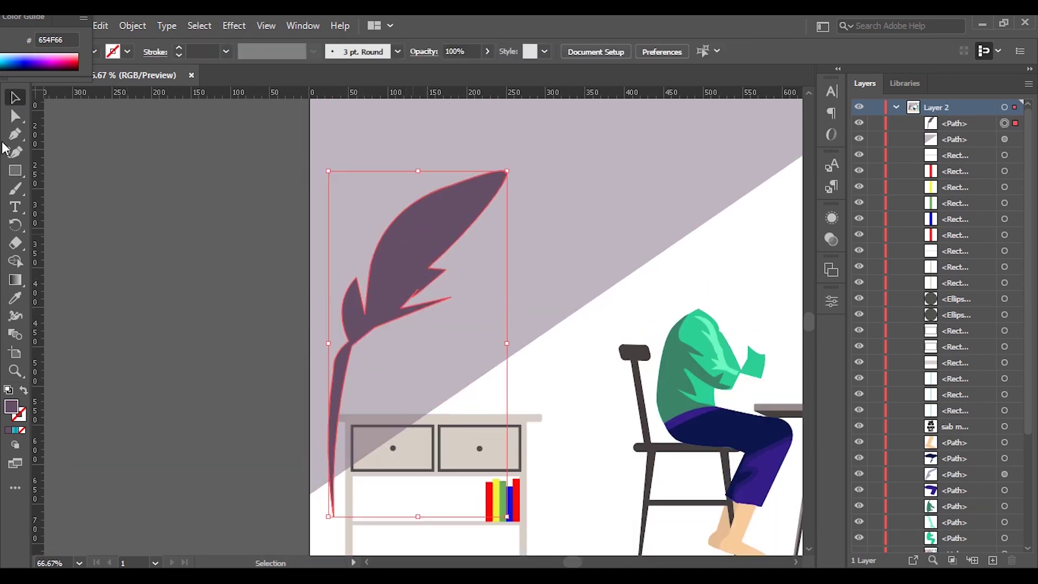
Reshape the leaf's top-right anchor and lower notch, then nudge the leaf over the cabinet
{"action": "key", "text": "a"}
{"action": "left_click_drag", "start_coordinate": [439, 251], "coordinate": [449, 236]}
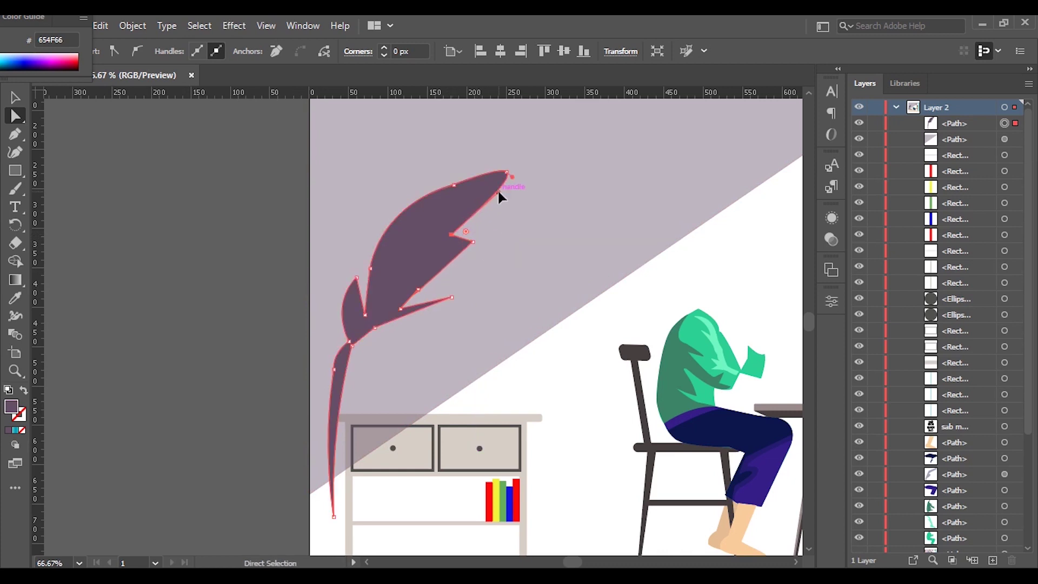
{"action": "left_click", "coordinate": [506, 172]}
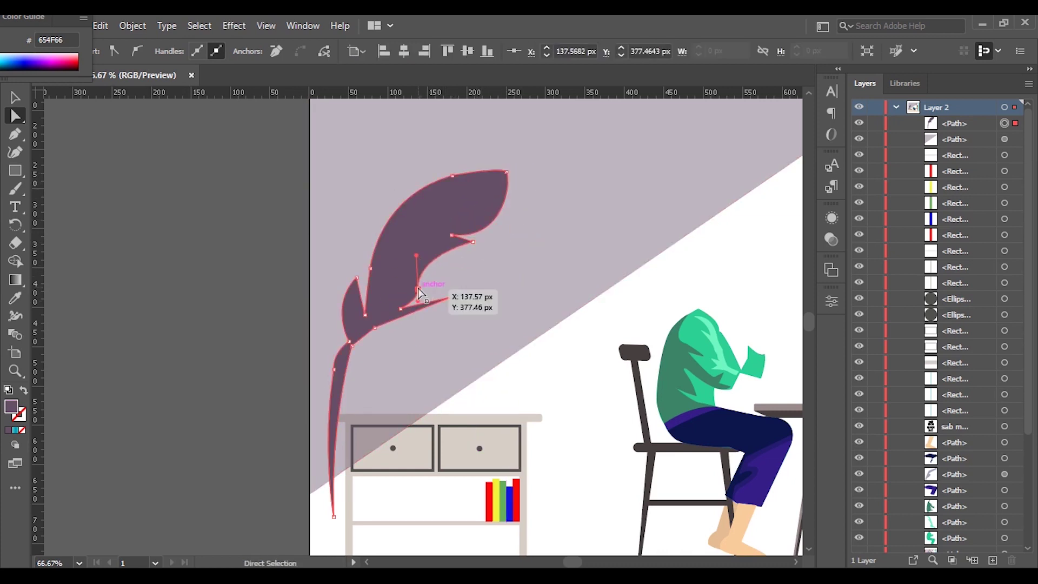
{"action": "left_click_drag", "start_coordinate": [405, 313], "coordinate": [444, 302]}
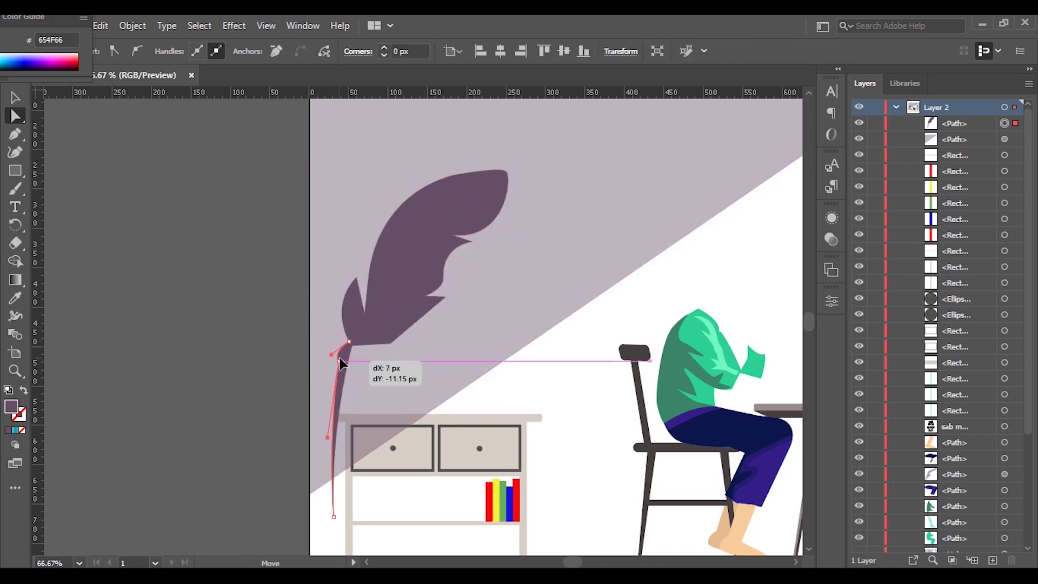
{"action": "key", "text": "v"}
{"action": "key", "text": "ctrl+minus"}
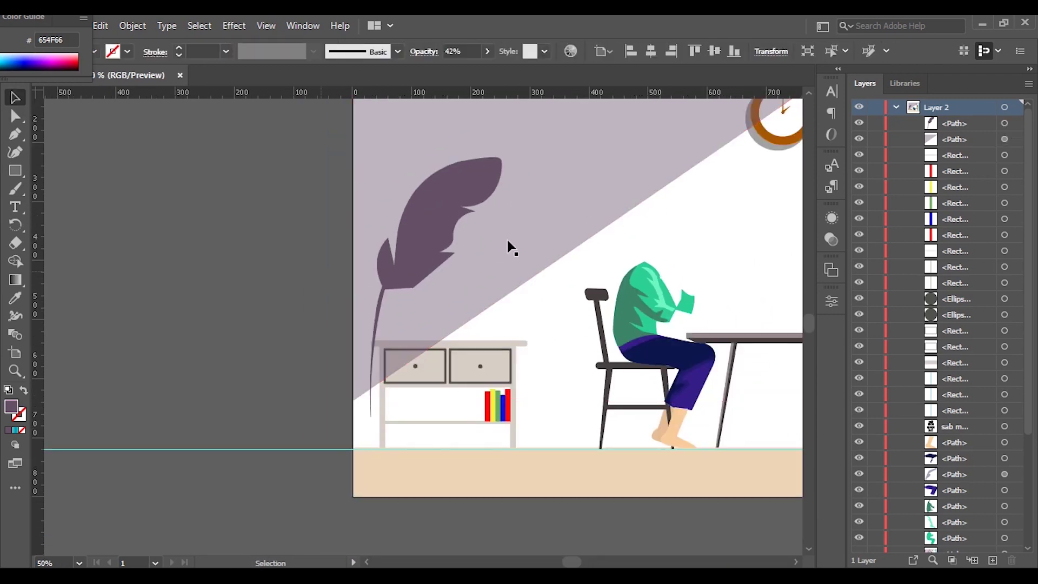
{"action": "left_click_drag", "start_coordinate": [399, 237], "coordinate": [411, 238]}
{"action": "key", "text": "ctrl+plus"}
{"action": "key", "text": "ctrl+plus"}
{"action": "key", "text": "ctrl+plus"}
Add an anchor on the leaf's upper-left edge and shape it into a shallow notch
{"action": "key", "text": "a"}
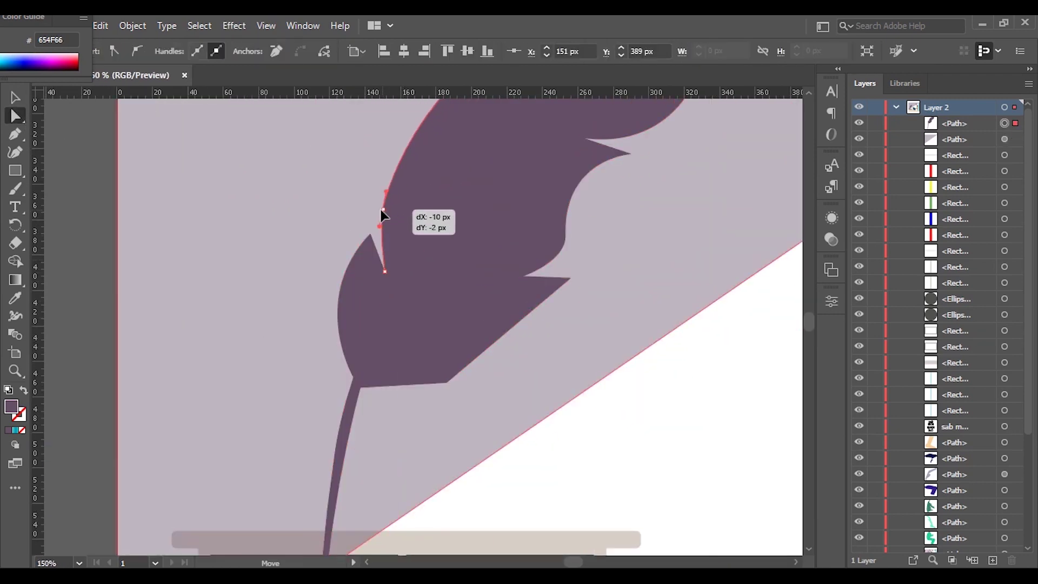
{"action": "left_click", "coordinate": [370, 235]}
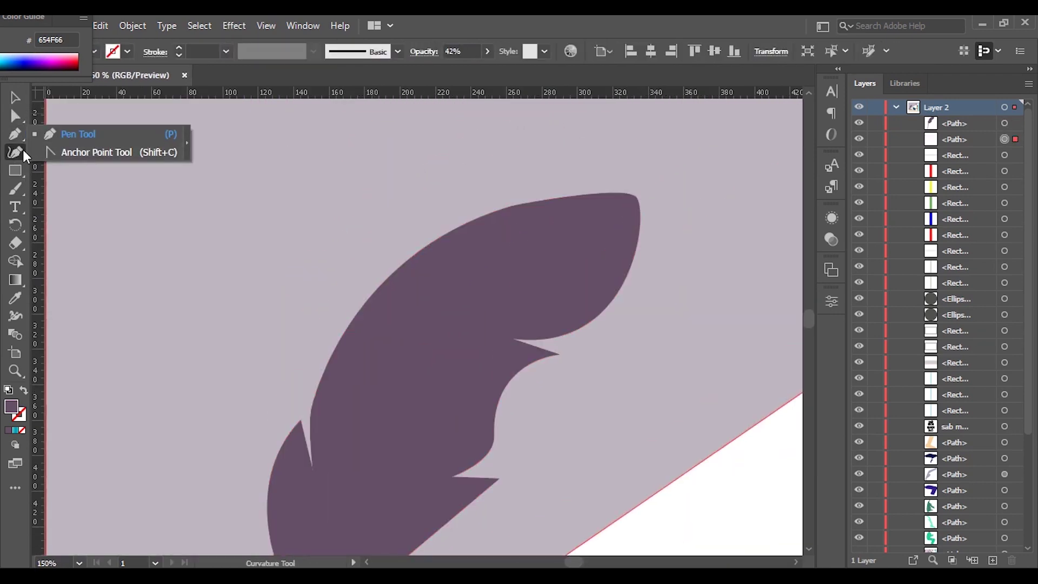
{"action": "left_click_drag", "start_coordinate": [16, 133], "coordinate": [81, 152]}
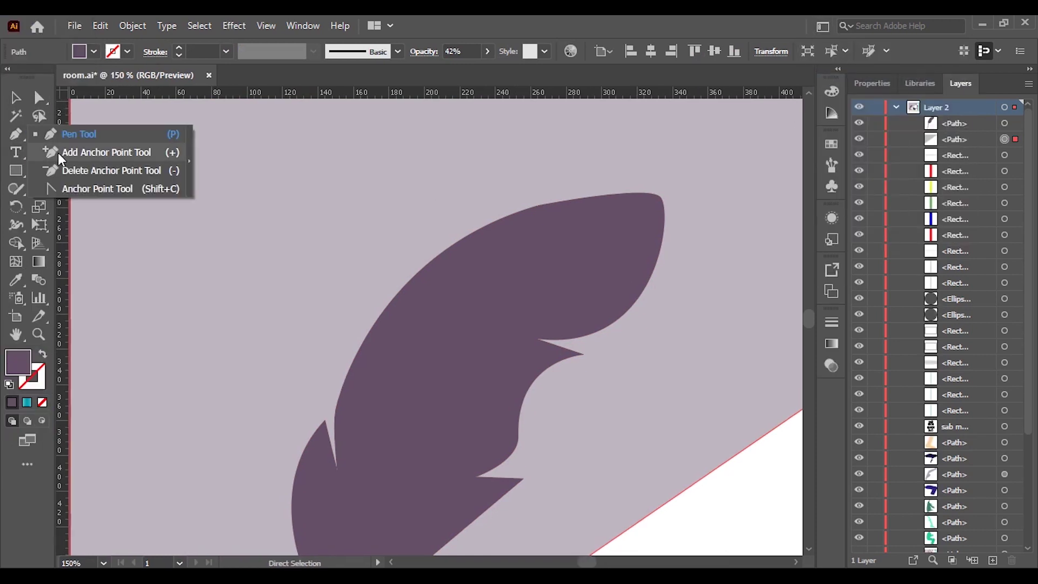
{"action": "left_click", "coordinate": [406, 294]}
{"action": "key", "text": "a"}
{"action": "left_click_drag", "start_coordinate": [505, 215], "coordinate": [491, 218]}
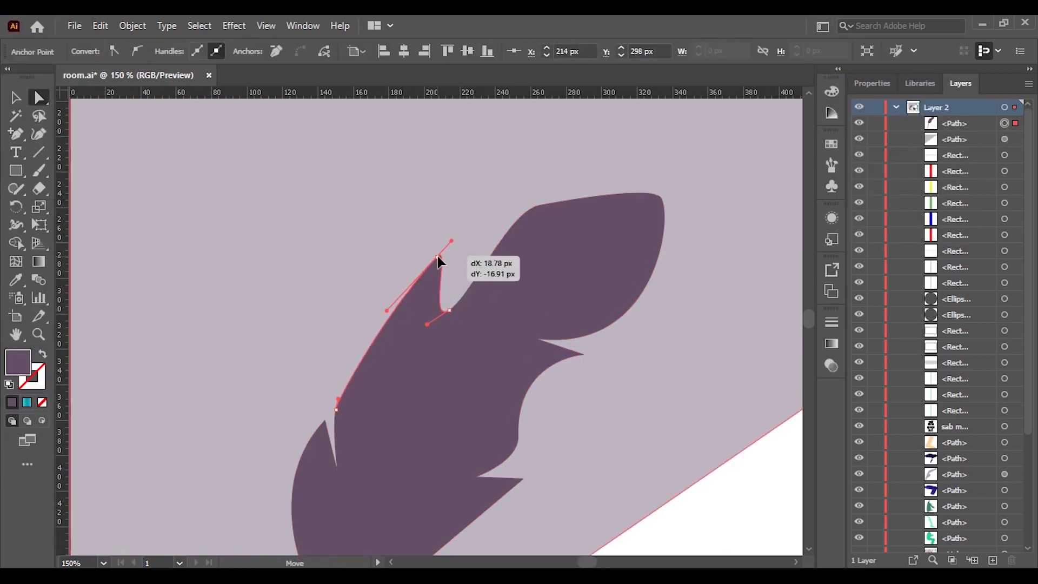
{"action": "mouse_move", "coordinate": [447, 247]}
{"action": "left_mouse_down"}
{"action": "mouse_move", "coordinate": [454, 240]}
{"action": "mouse_move", "coordinate": [389, 260]}
{"action": "left_mouse_up"}
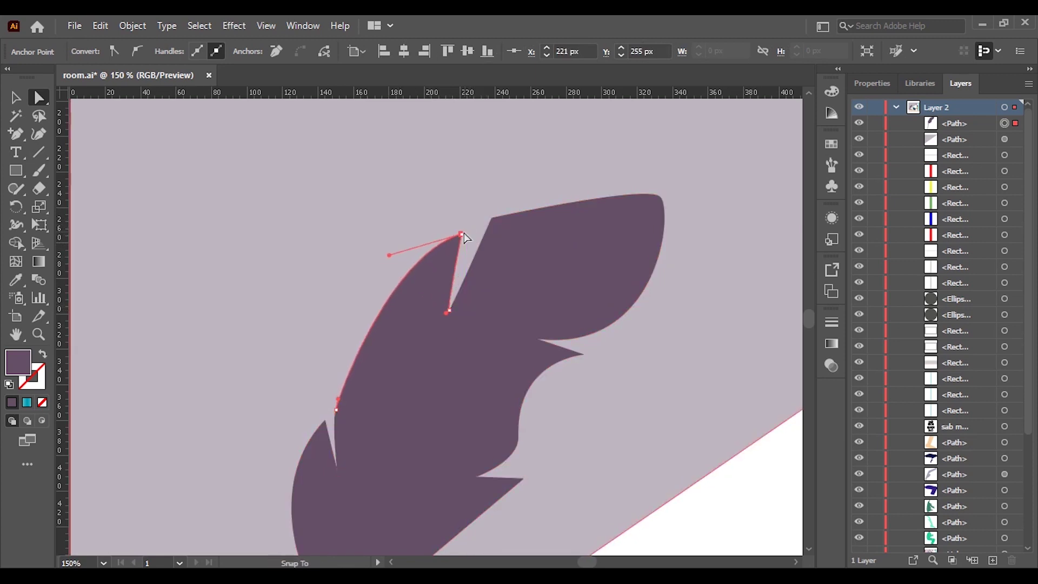
{"action": "left_click_drag", "start_coordinate": [447, 312], "coordinate": [455, 274]}
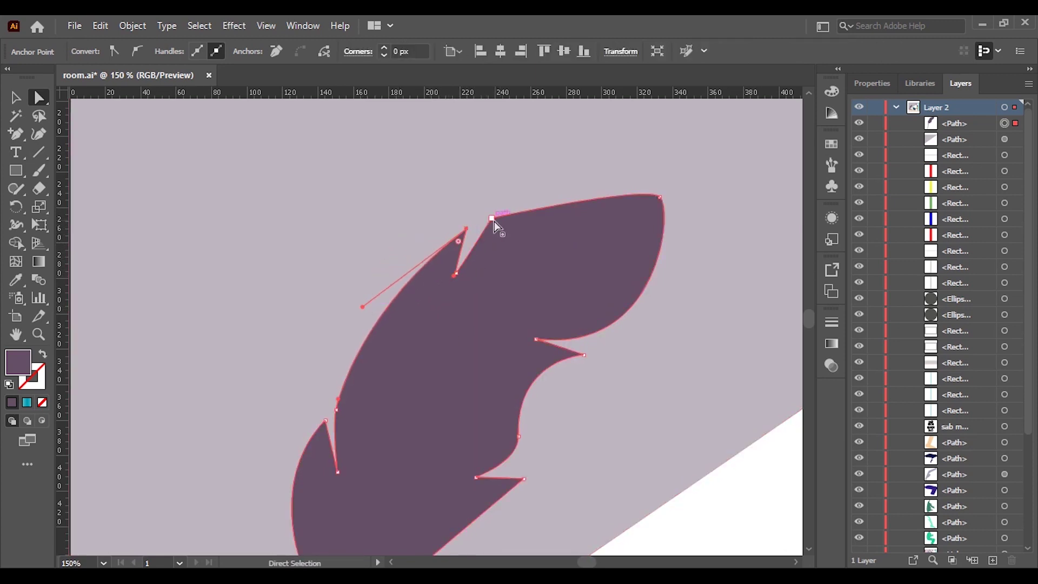
{"action": "left_click_drag", "start_coordinate": [491, 218], "coordinate": [481, 226]}
{"action": "left_click_drag", "start_coordinate": [455, 274], "coordinate": [466, 266]}
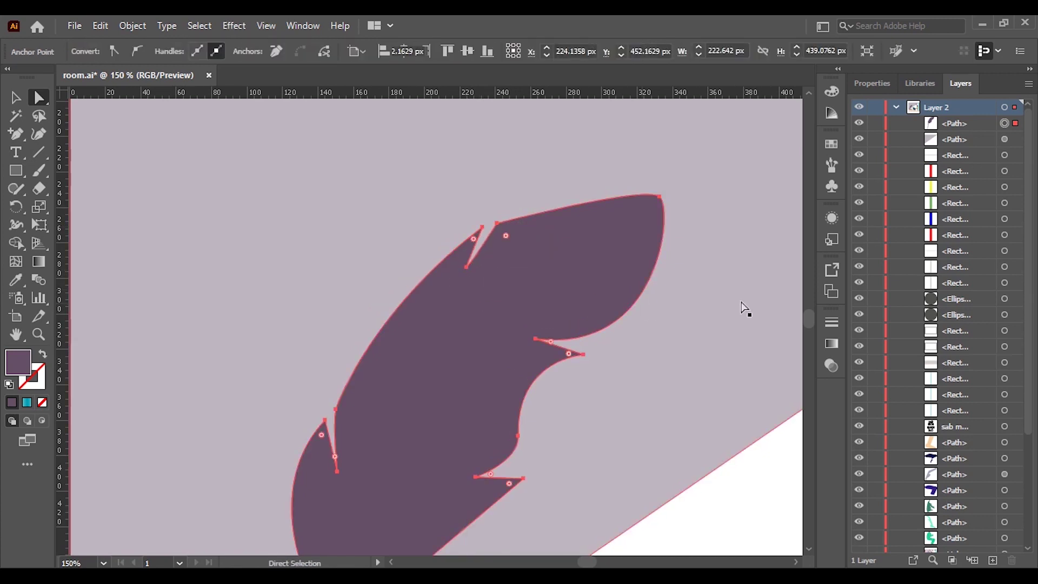
Position the finished notched leaf above the cabinet
{"action": "key", "text": "ctrl+minus"}
{"action": "key", "text": "ctrl+minus"}
{"action": "key", "text": "ctrl+minus"}
{"action": "key", "text": "ctrl+plus"}
{"action": "key", "text": "v"}
{"action": "left_click_drag", "start_coordinate": [449, 324], "coordinate": [427, 359]}
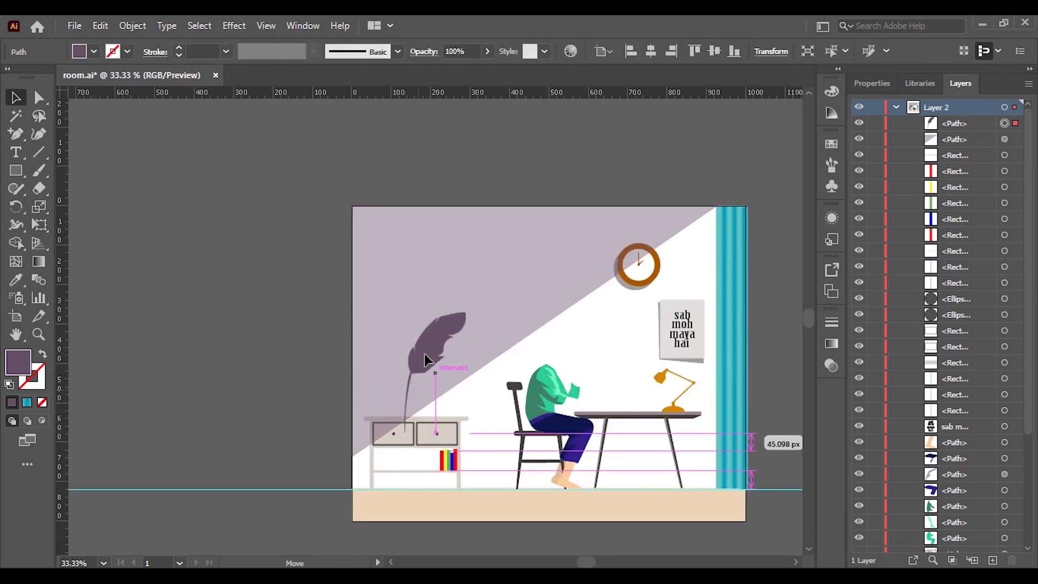
Make a rotated copy of the leaf, reflect it horizontally, and move it to the left
{"action": "key", "text": "ctrl+plus"}
{"action": "right_click", "coordinate": [377, 371]}
{"action": "left_click", "coordinate": [573, 303]}
{"action": "left_click", "coordinate": [424, 352]}
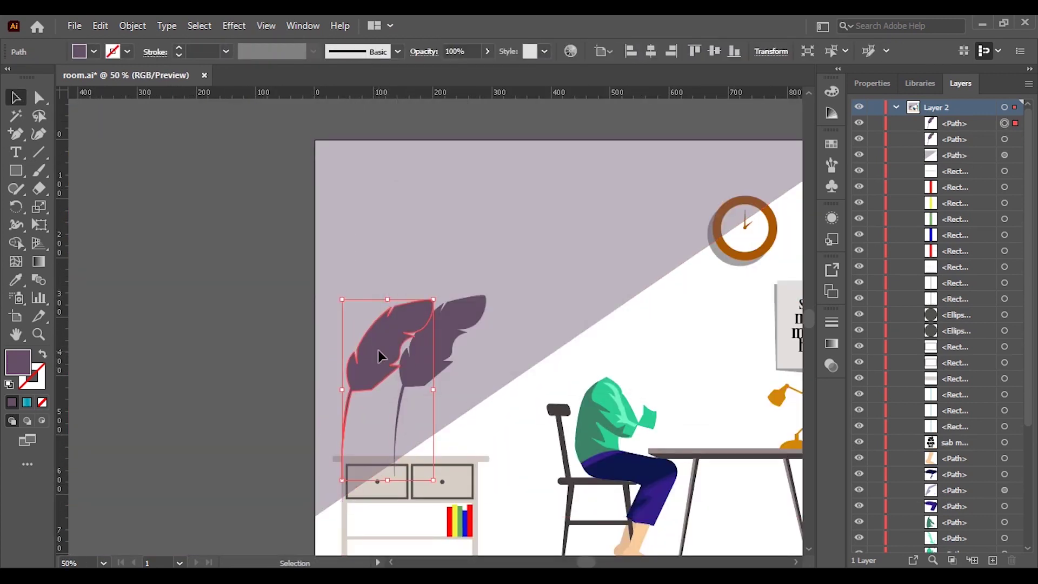
{"action": "right_click", "coordinate": [381, 357]}
{"action": "left_click", "coordinate": [571, 394]}
{"action": "key", "text": "Return"}
{"action": "left_click_drag", "start_coordinate": [400, 324], "coordinate": [359, 330]}
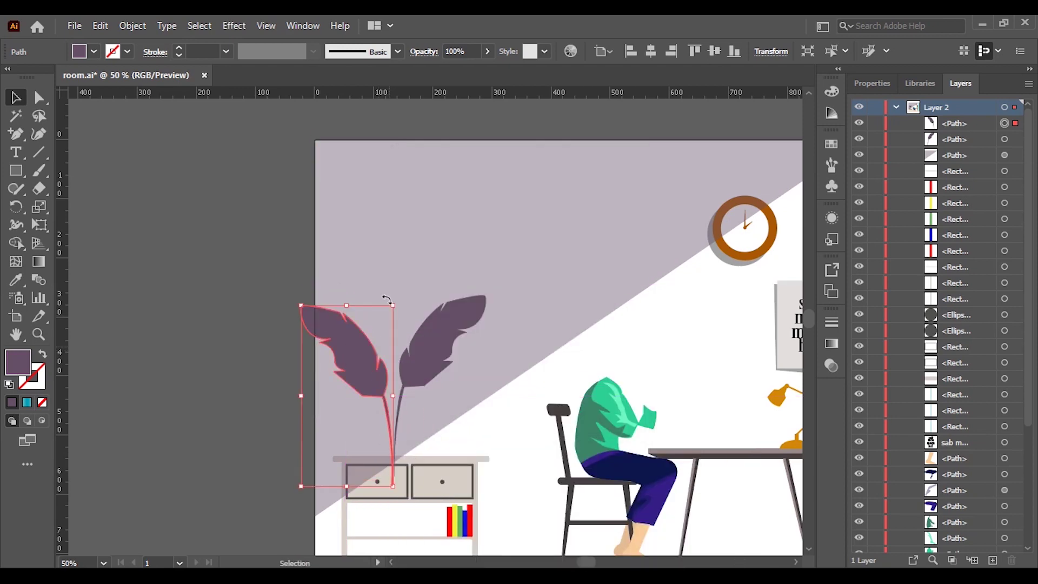
{"action": "key", "text": "ctrl+plus"}
{"action": "key", "text": "ctrl+plus"}
{"action": "key", "text": "ctrl+minus"}
{"action": "key", "text": "ctrl+minus"}
Pen-draw a tall centre leaf on a stem rising from the plant base
{"action": "key", "text": "p"}
{"action": "left_click_drag", "start_coordinate": [425, 485], "coordinate": [428, 311]}
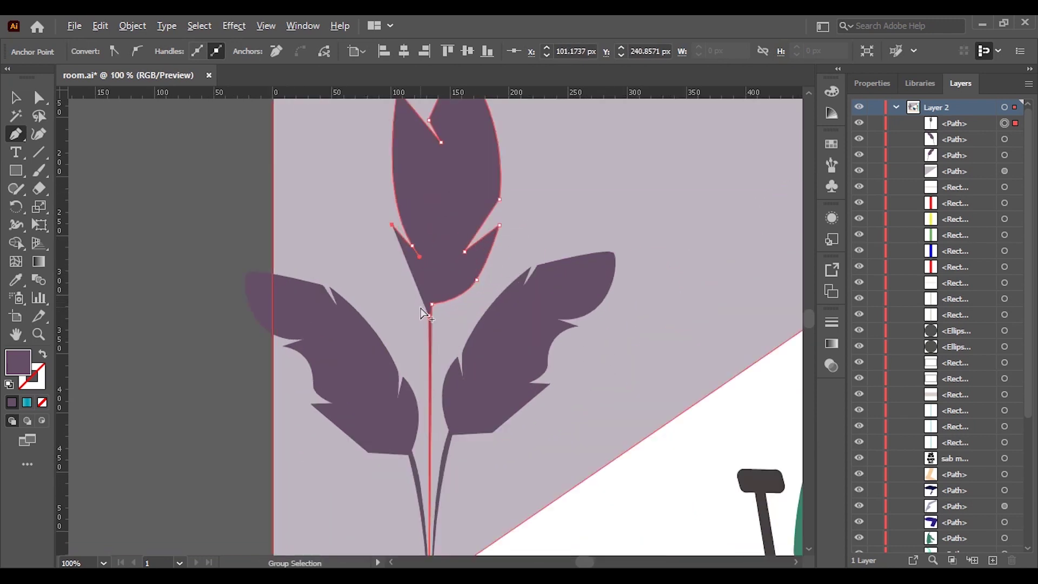
{"action": "key", "text": "ctrl+plus"}
{"action": "key", "text": "ctrl+plus"}
{"action": "scroll", "coordinate": [430, 292], "scroll_direction": "down", "scroll_amount": 5}
{"action": "scroll", "coordinate": [431, 257], "scroll_direction": "up", "scroll_amount": 5}
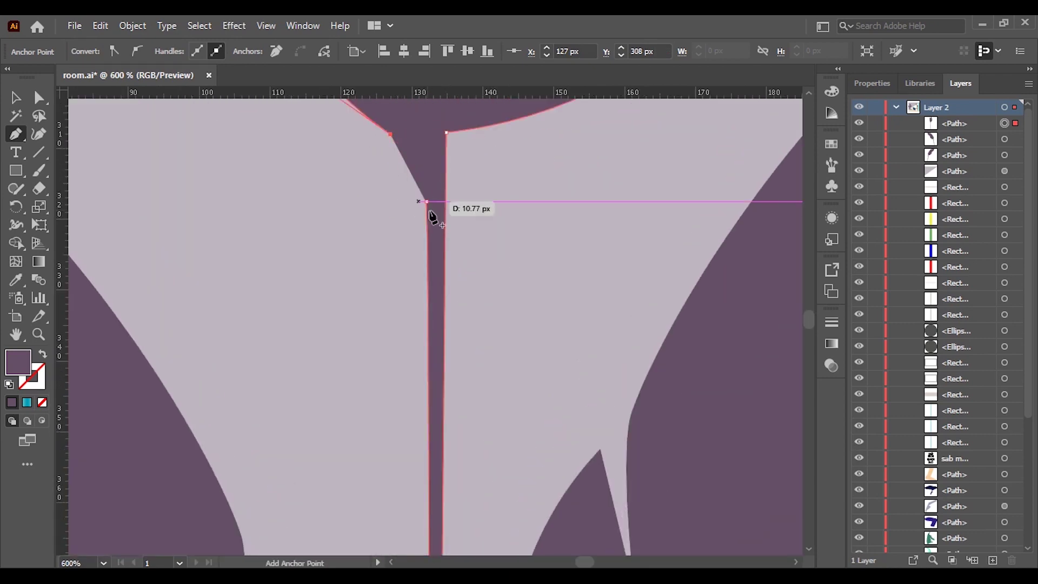
{"action": "scroll", "coordinate": [429, 213], "scroll_direction": "down", "scroll_amount": 5}
{"action": "scroll", "coordinate": [447, 232], "scroll_direction": "down", "scroll_amount": 1}
Reshape the centre leaf's notches by moving its anchor points and adjusting the curves
{"action": "key", "text": "a"}
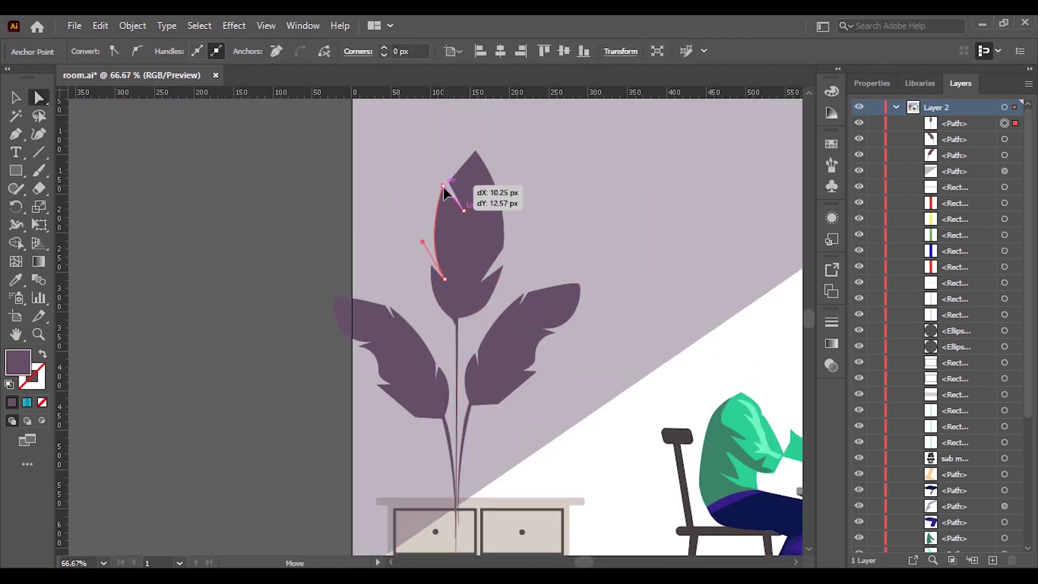
{"action": "left_click_drag", "start_coordinate": [443, 193], "coordinate": [445, 194]}
{"action": "scroll", "coordinate": [505, 238], "scroll_direction": "down", "scroll_amount": 5}
{"action": "scroll", "coordinate": [463, 208], "scroll_direction": "up", "scroll_amount": 6}
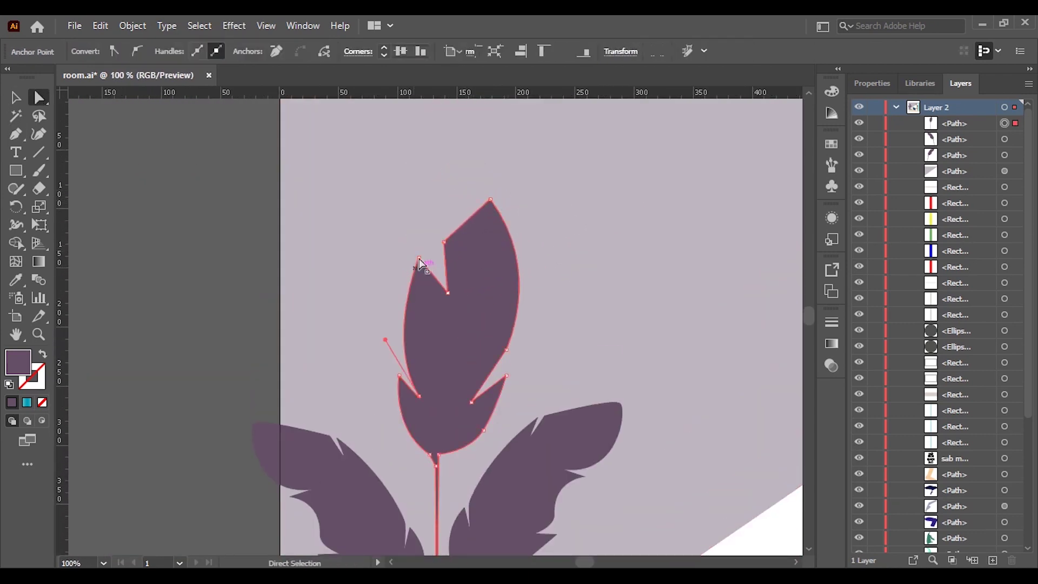
{"action": "left_click_drag", "start_coordinate": [421, 264], "coordinate": [435, 250]}
{"action": "left_click", "coordinate": [420, 400]}
{"action": "mouse_move", "coordinate": [399, 375]}
{"action": "left_mouse_down"}
{"action": "mouse_move", "coordinate": [392, 347]}
{"action": "mouse_move", "coordinate": [413, 383]}
{"action": "left_mouse_up"}
{"action": "left_click", "coordinate": [422, 408]}
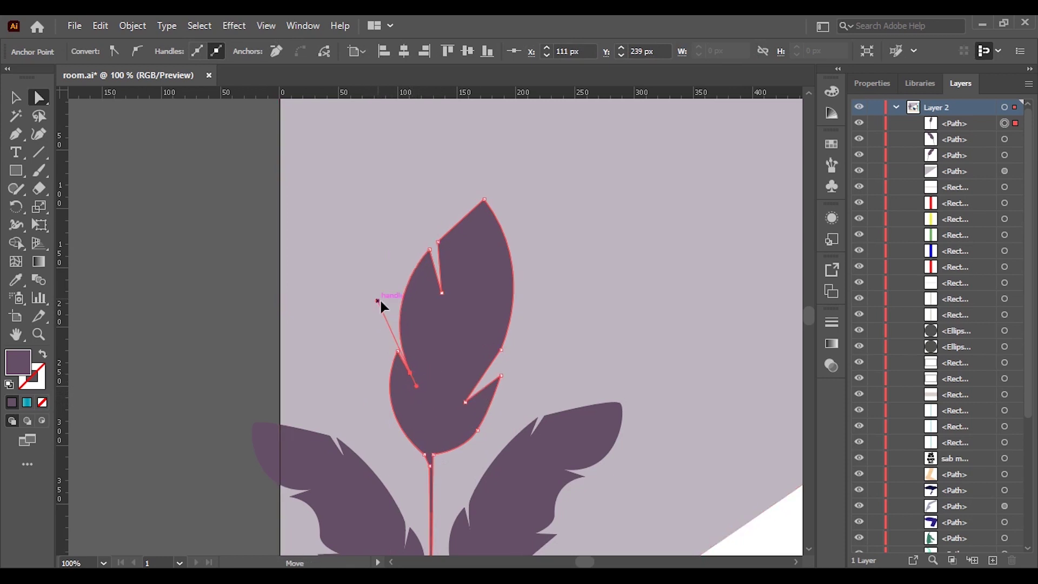
{"action": "key", "text": "ctrl+equal"}
{"action": "left_click_drag", "start_coordinate": [515, 299], "coordinate": [543, 269]}
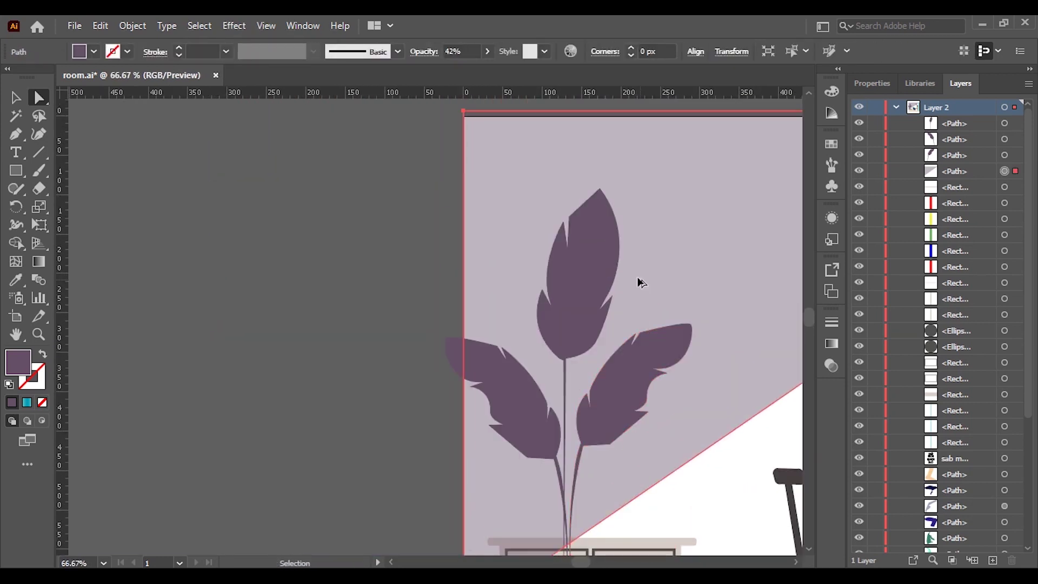
{"action": "left_click", "coordinate": [15, 171]}
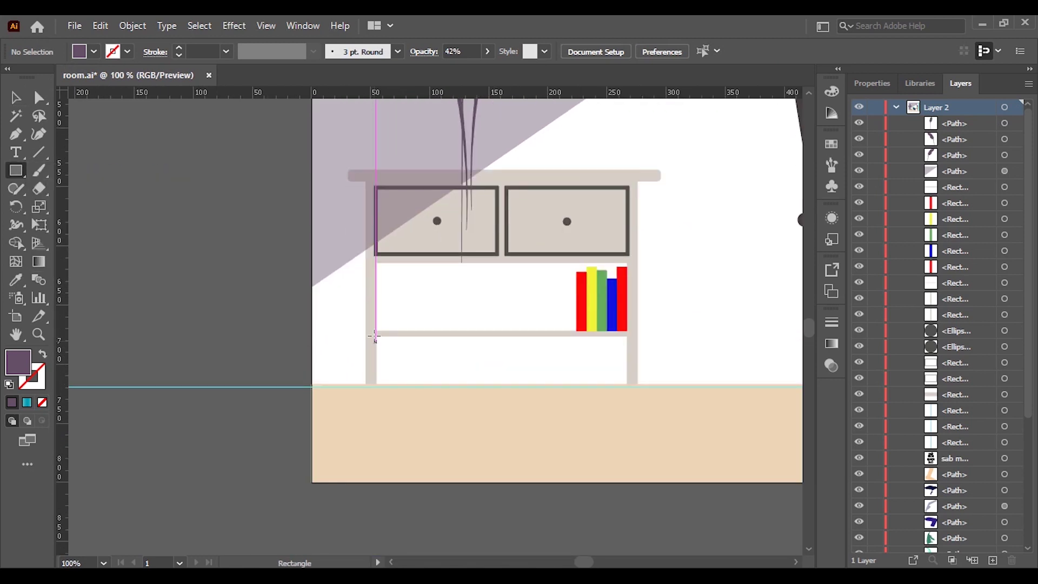
Draw a purple ellipse on the floor and delete its top anchor to flatten it
{"action": "left_click_drag", "start_coordinate": [15, 170], "coordinate": [81, 206]}
{"action": "left_click_drag", "start_coordinate": [342, 353], "coordinate": [496, 483]}
{"action": "key", "text": "ctrl+="}
{"action": "key", "text": "a"}
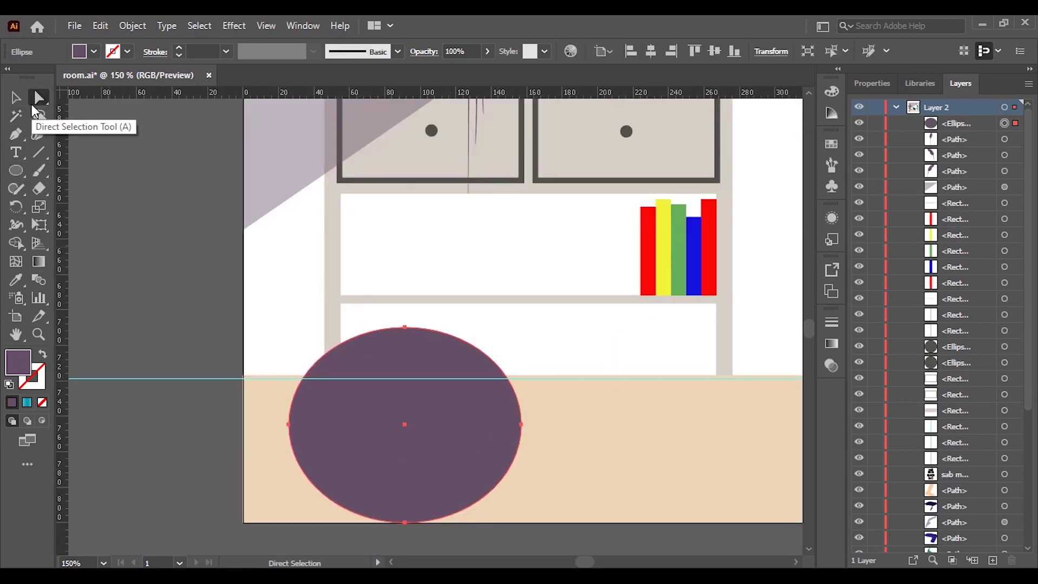
{"action": "left_click_drag", "start_coordinate": [15, 135], "coordinate": [54, 156]}
{"action": "left_click", "coordinate": [333, 349]}
{"action": "left_click", "coordinate": [481, 351]}
{"action": "key", "text": "q"}
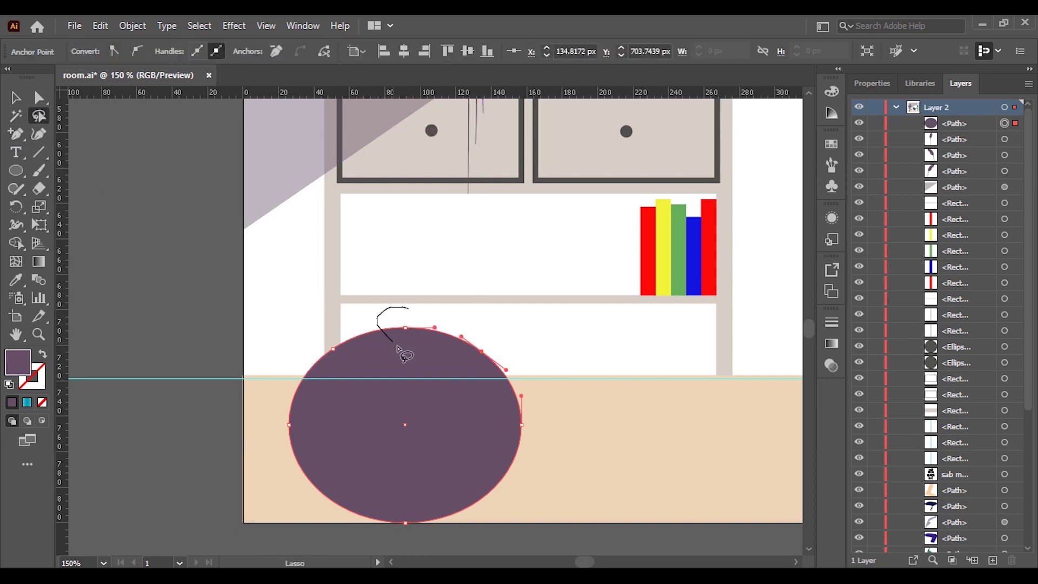
{"action": "key", "text": "Delete"}
{"action": "mouse_move", "coordinate": [379, 314]}
{"action": "left_mouse_down"}
{"action": "mouse_move", "coordinate": [396, 336]}
{"action": "mouse_move", "coordinate": [381, 411]}
{"action": "mouse_move", "coordinate": [338, 427]}
{"action": "left_mouse_up"}
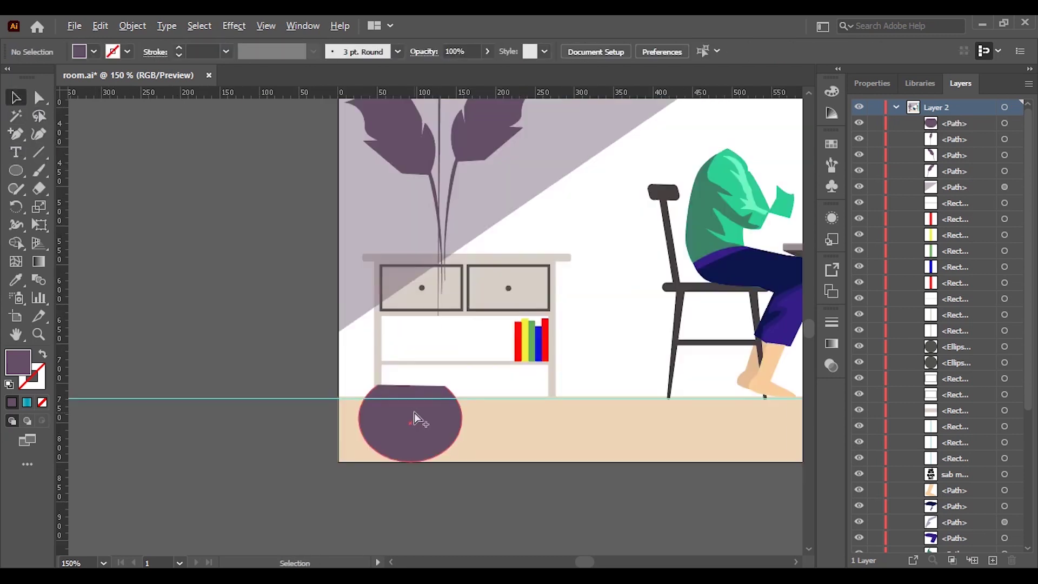
Shrink the pot and place it below the plant
{"action": "key", "text": "v"}
{"action": "key", "text": "ctrl+minus"}
{"action": "left_click_drag", "start_coordinate": [379, 389], "coordinate": [419, 338]}
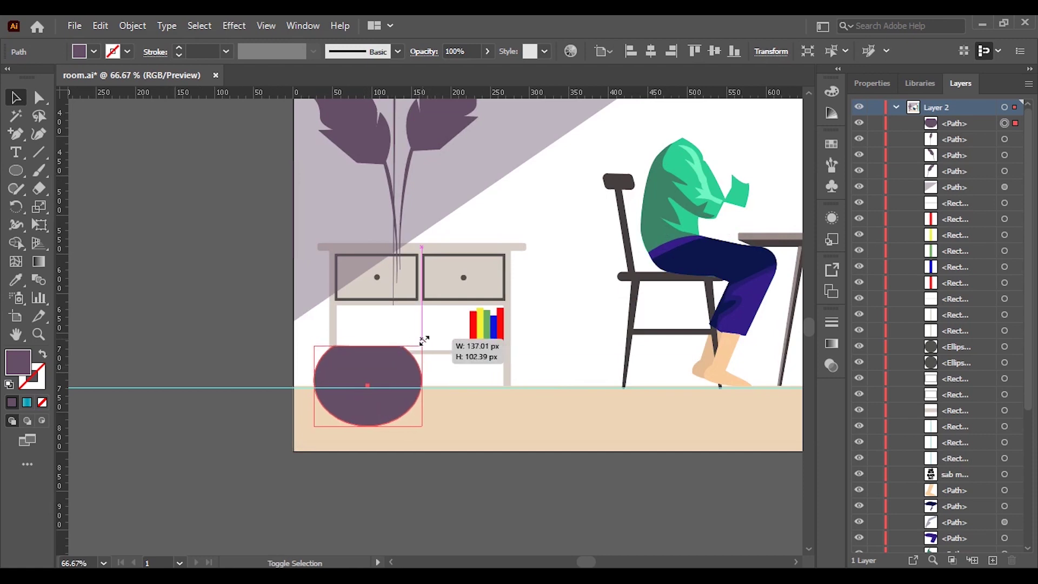
Drag the centre stem's bottom anchor down into the pot
{"action": "key", "text": "ctrl+plus"}
{"action": "key", "text": "a"}
{"action": "left_click", "coordinate": [438, 357]}
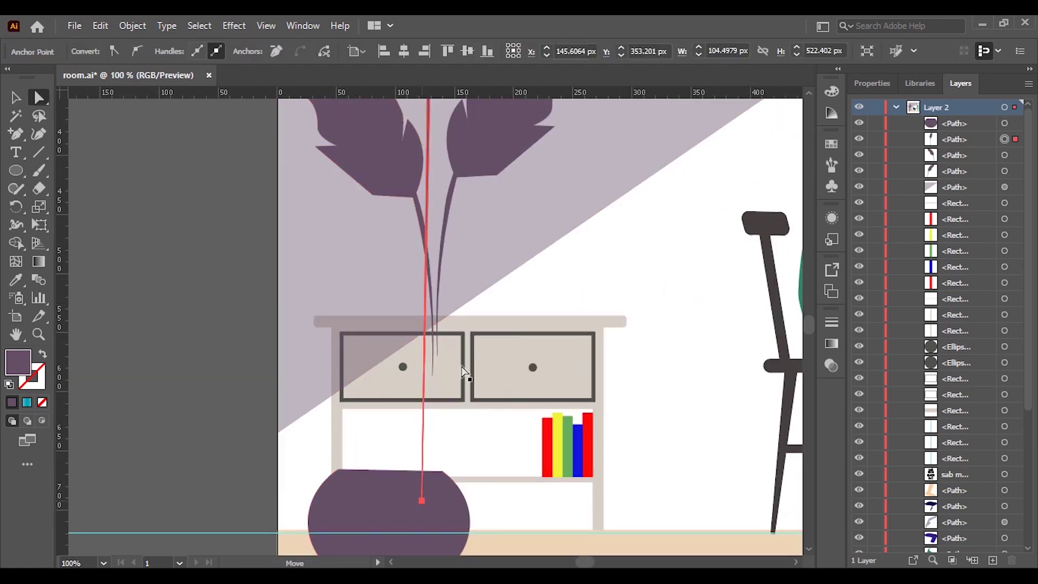
{"action": "mouse_move", "coordinate": [438, 357]}
{"action": "left_mouse_down"}
{"action": "mouse_move", "coordinate": [432, 489]}
{"action": "mouse_move", "coordinate": [405, 456]}
{"action": "left_mouse_up"}
{"action": "key", "text": "v"}
{"action": "key", "text": "ctrl+shift+a"}
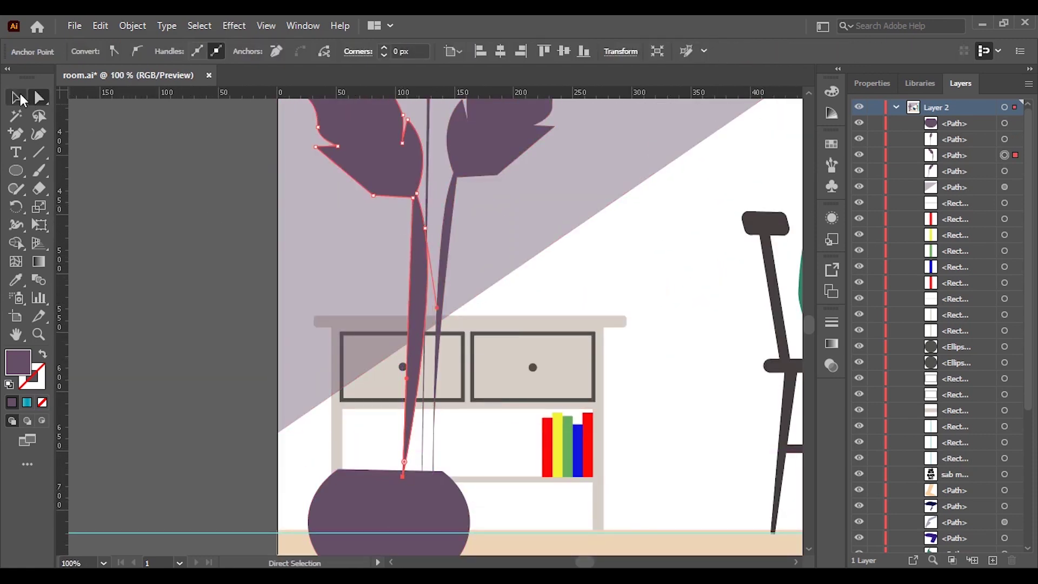
{"action": "scroll", "coordinate": [424, 361], "scroll_direction": "up", "scroll_amount": 3}
{"action": "key", "text": "a"}
{"action": "left_click", "coordinate": [414, 284]}
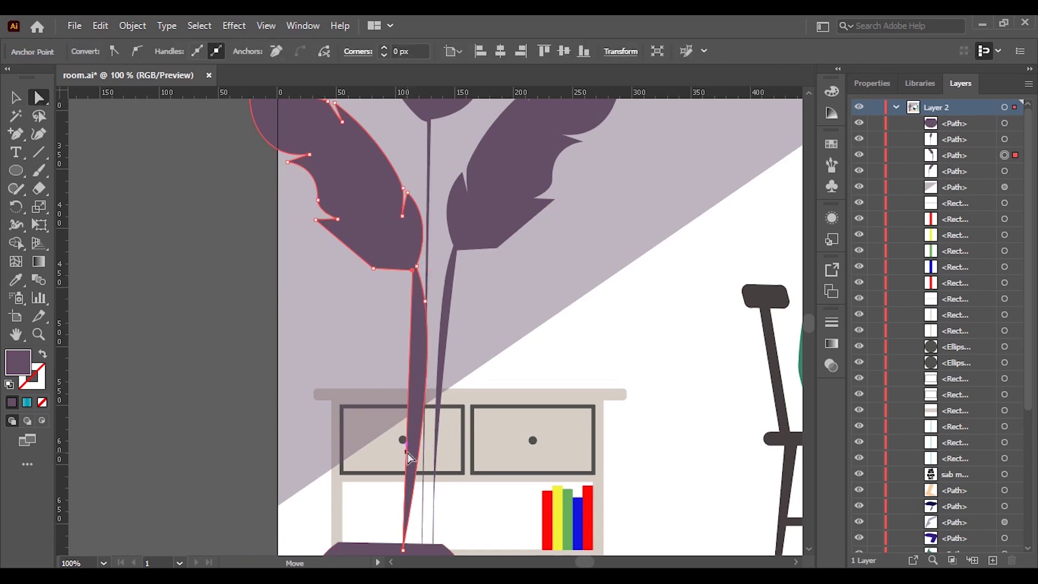
Pull the right stem's base down into the pot
{"action": "key", "text": "ctrl+0"}
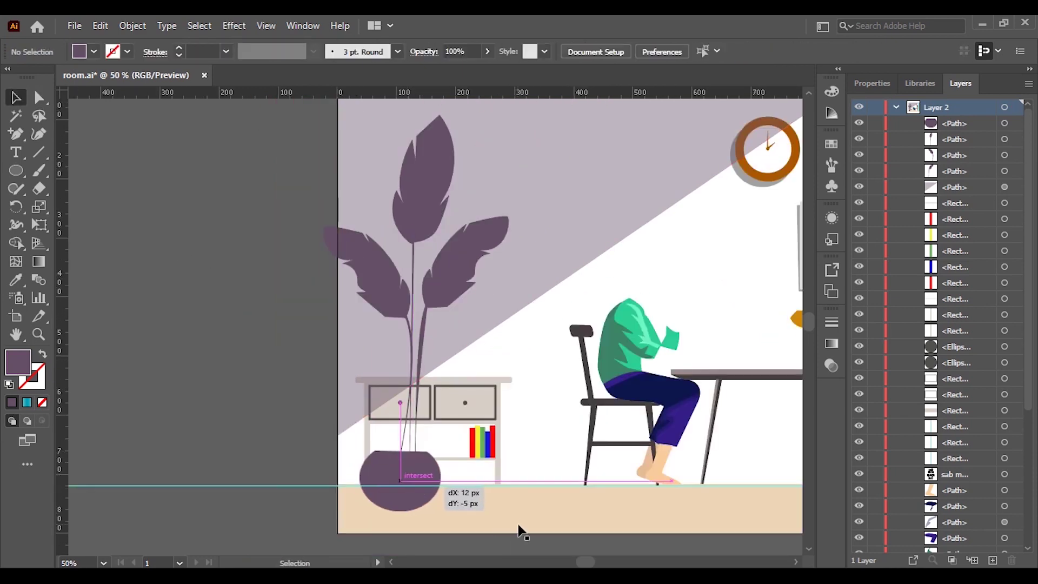
{"action": "key", "text": "ctrl+plus"}
{"action": "key", "text": "ctrl+plus"}
{"action": "key", "text": "v"}
{"action": "left_click", "coordinate": [442, 208]}
{"action": "key", "text": "ctrl+0"}
{"action": "key", "text": "a"}
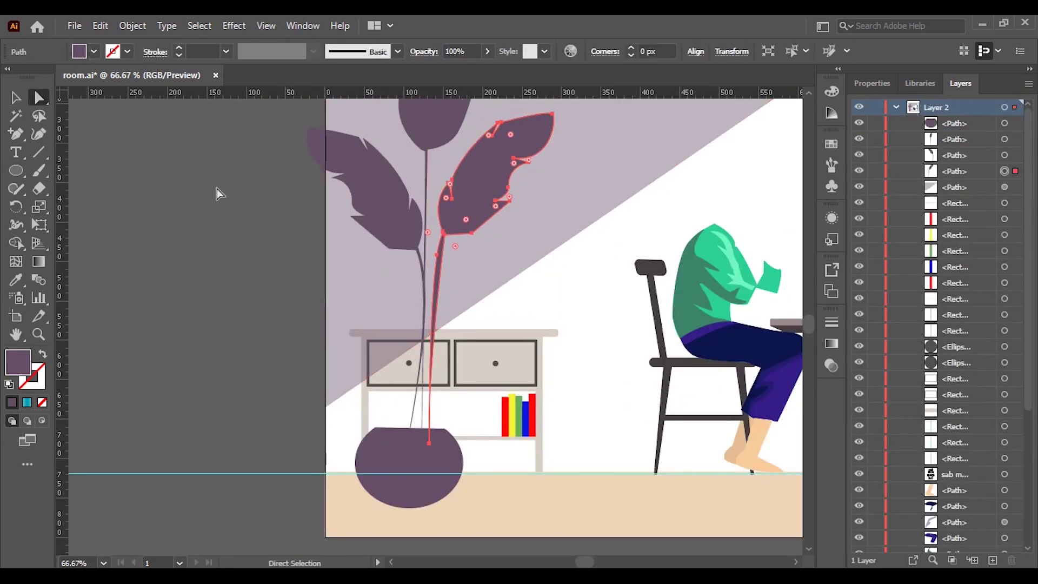
{"action": "mouse_move", "coordinate": [433, 310]}
{"action": "left_mouse_down"}
{"action": "mouse_move", "coordinate": [427, 356]}
{"action": "mouse_move", "coordinate": [440, 300]}
{"action": "left_mouse_up"}
Nudge stem anchors near the leaf bases to straighten the stems, then deselect everything
{"action": "scroll", "coordinate": [461, 294], "scroll_direction": "up", "scroll_amount": 2}
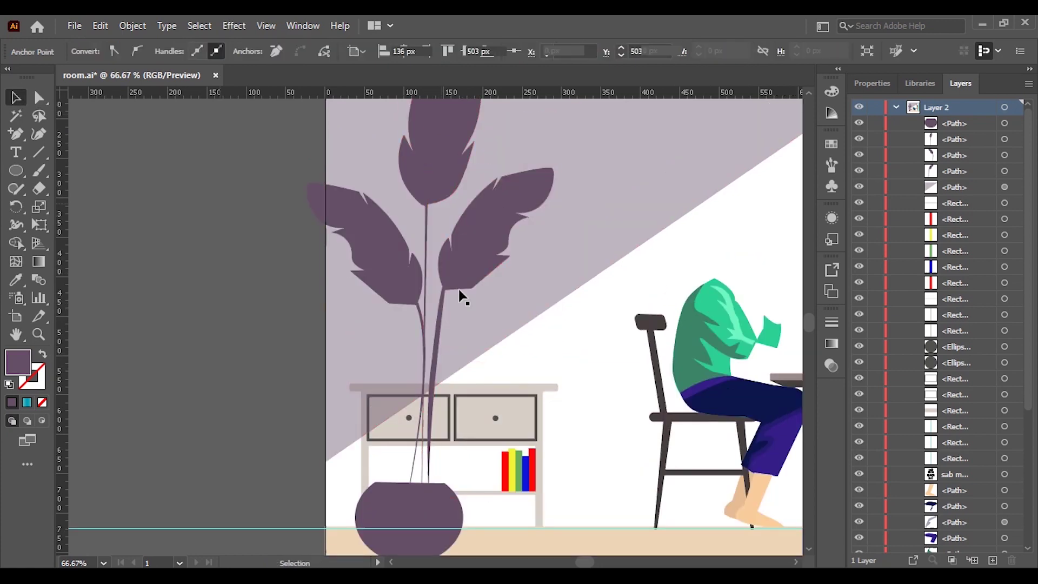
{"action": "key", "text": "v"}
{"action": "mouse_move", "coordinate": [426, 200]}
{"action": "left_mouse_down"}
{"action": "mouse_move", "coordinate": [421, 210]}
{"action": "mouse_move", "coordinate": [470, 287]}
{"action": "left_mouse_up"}
{"action": "scroll", "coordinate": [471, 287], "scroll_direction": "up", "scroll_amount": 5}
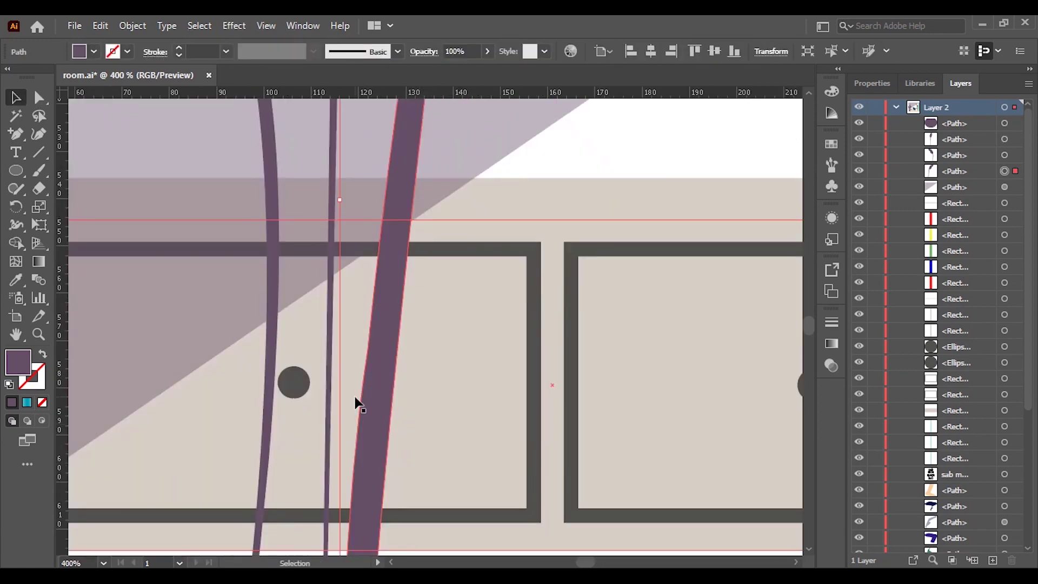
{"action": "scroll", "coordinate": [354, 400], "scroll_direction": "down", "scroll_amount": 1}
{"action": "scroll", "coordinate": [382, 364], "scroll_direction": "down", "scroll_amount": 3}
{"action": "key", "text": "a"}
{"action": "left_click_drag", "start_coordinate": [377, 355], "coordinate": [384, 364]}
{"action": "left_click", "coordinate": [403, 204]}
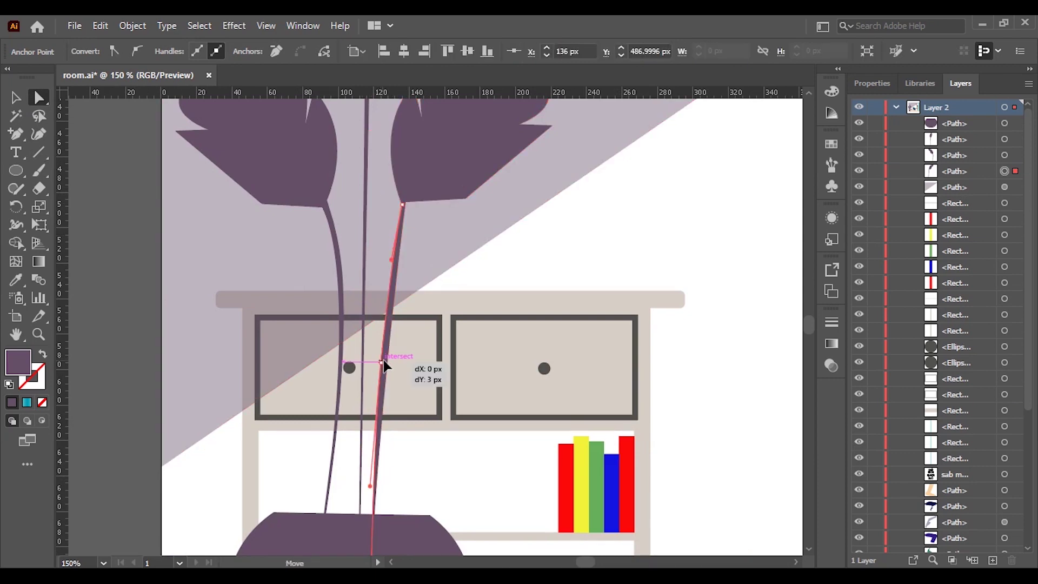
{"action": "scroll", "coordinate": [385, 363], "scroll_direction": "up", "scroll_amount": 2}
{"action": "scroll", "coordinate": [384, 364], "scroll_direction": "down", "scroll_amount": 4}
{"action": "scroll", "coordinate": [380, 414], "scroll_direction": "down", "scroll_amount": 1}
{"action": "scroll", "coordinate": [381, 414], "scroll_direction": "up", "scroll_amount": 3}
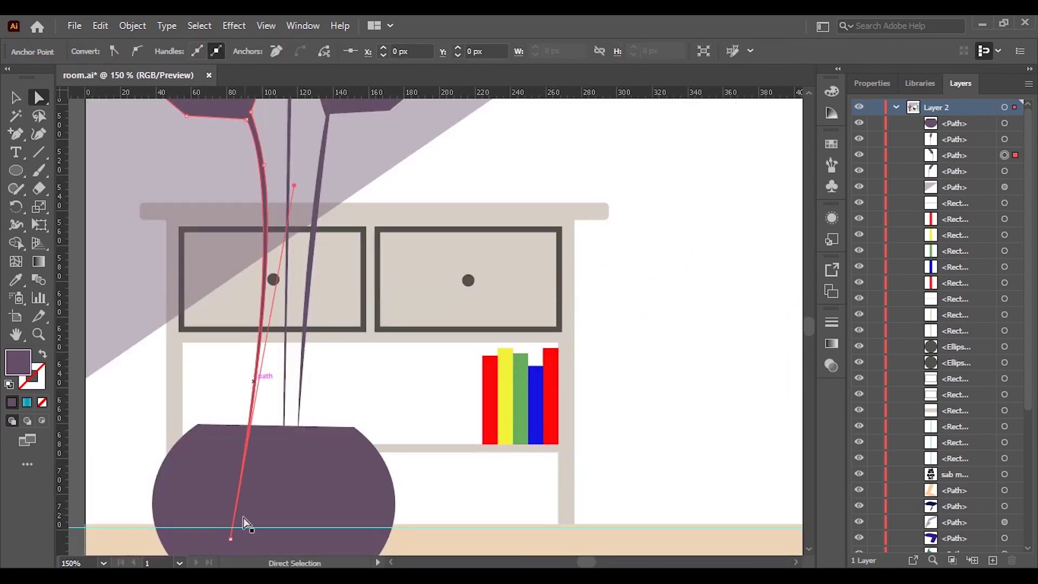
{"action": "scroll", "coordinate": [380, 414], "scroll_direction": "down", "scroll_amount": 3}
{"action": "key", "text": "ctrl+shift+a"}
{"action": "scroll", "coordinate": [381, 414], "scroll_direction": "down", "scroll_amount": 2}
{"action": "scroll", "coordinate": [414, 335], "scroll_direction": "up", "scroll_amount": 2}
Draw a long thin wall shelf bar and colour it the clock's orange
{"action": "key", "text": "v"}
{"action": "key", "text": "m"}
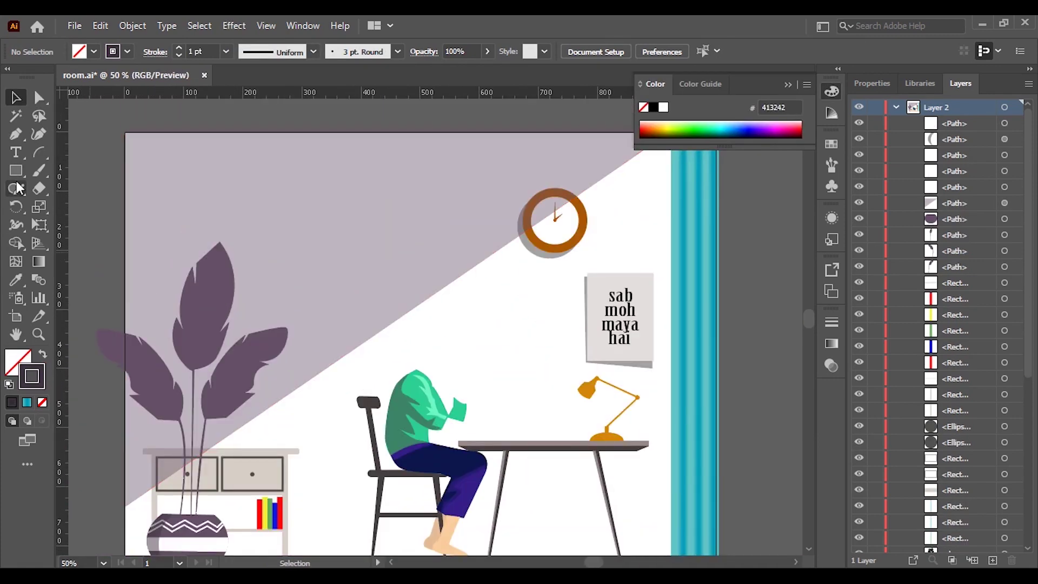
{"action": "scroll", "coordinate": [238, 284], "scroll_direction": "up", "scroll_amount": 2}
{"action": "left_click_drag", "start_coordinate": [637, 288], "coordinate": [637, 288]}
{"action": "scroll", "coordinate": [637, 288], "scroll_direction": "down", "scroll_amount": 2}
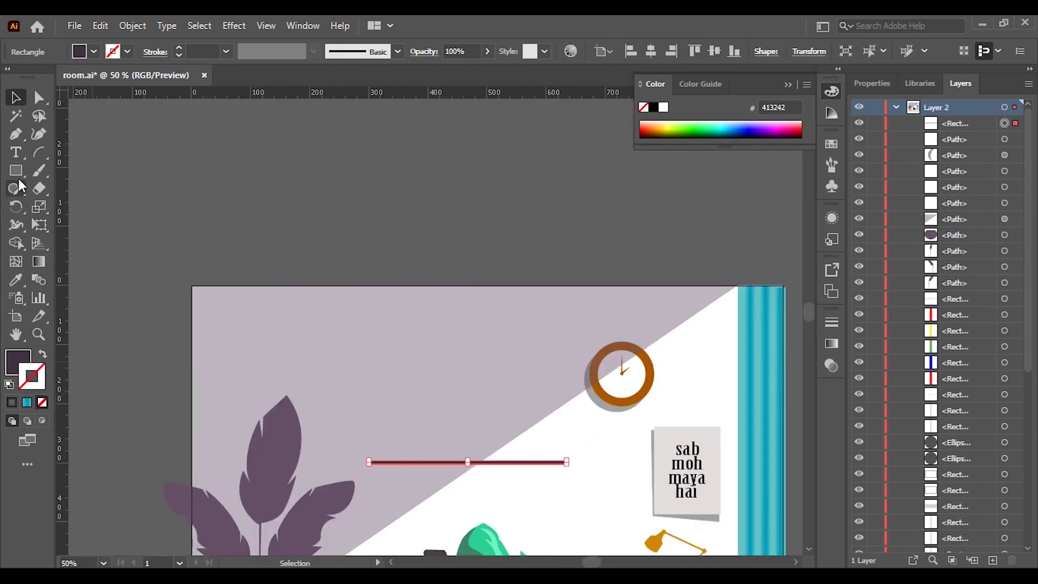
{"action": "key", "text": "i"}
{"action": "left_click", "coordinate": [641, 393]}
{"action": "key", "text": "v"}
{"action": "scroll", "coordinate": [518, 540], "scroll_direction": "up", "scroll_amount": 2}
{"action": "key", "text": "ctrl+shift+a"}
Draw a wide grey shadow rectangle under the shelf
{"action": "key", "text": "m"}
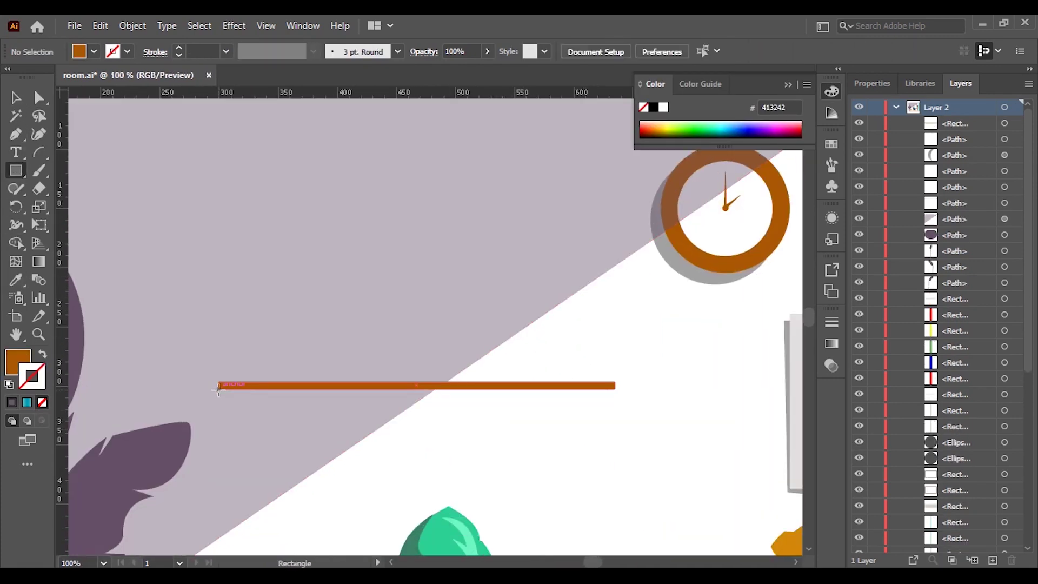
{"action": "mouse_move", "coordinate": [217, 382]}
{"action": "left_mouse_down"}
{"action": "mouse_move", "coordinate": [596, 432]}
{"action": "mouse_move", "coordinate": [531, 436]}
{"action": "left_mouse_up"}
{"action": "key", "text": "i"}
{"action": "left_click", "coordinate": [701, 266]}
{"action": "key", "text": "v"}
{"action": "key", "text": "ctrl+shift+a"}
Add a tall grey book, fit a pasted copy of the books to the shelf, delete an extra
{"action": "key", "text": "m"}
{"action": "left_click_drag", "start_coordinate": [290, 282], "coordinate": [305, 376]}
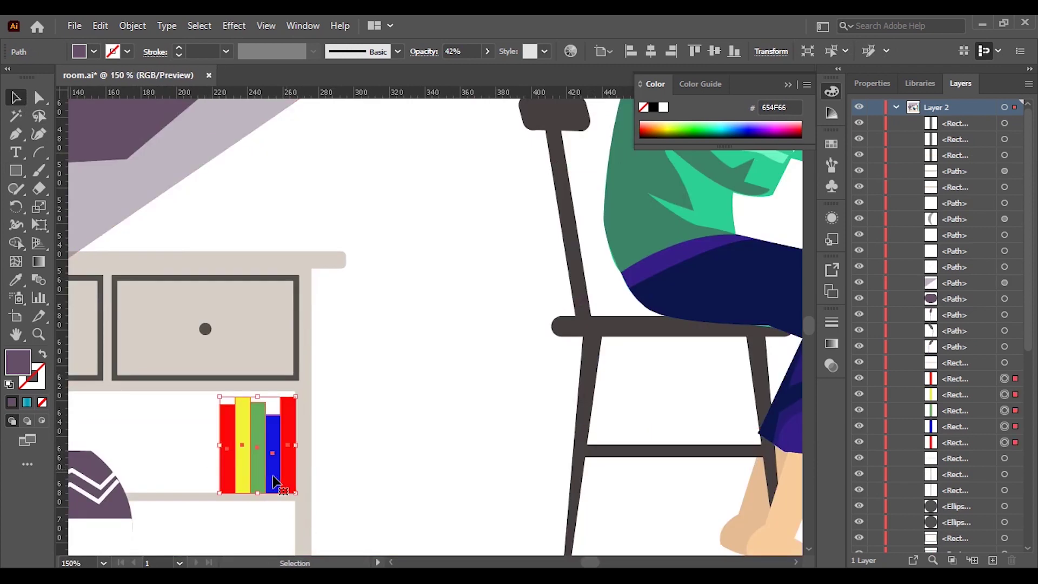
{"action": "key", "text": "ctrl+minus"}
{"action": "key", "text": "ctrl+minus"}
{"action": "left_click_drag", "start_coordinate": [276, 481], "coordinate": [505, 219]}
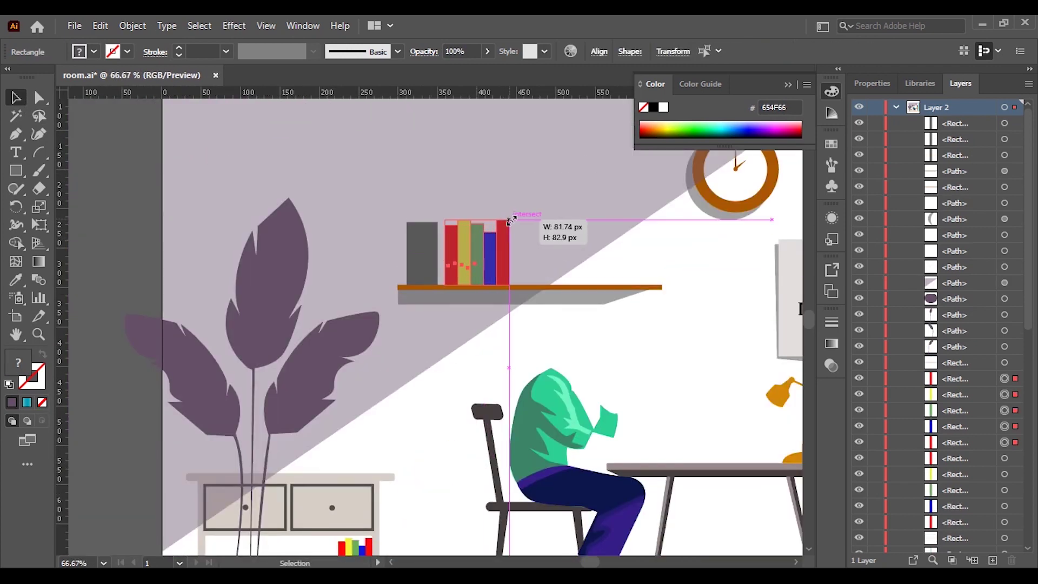
{"action": "key", "text": "ctrl+plus"}
{"action": "key", "text": "ctrl+plus"}
{"action": "key", "text": "ctrl+plus"}
{"action": "left_click", "coordinate": [215, 348]}
{"action": "key", "text": "Delete"}
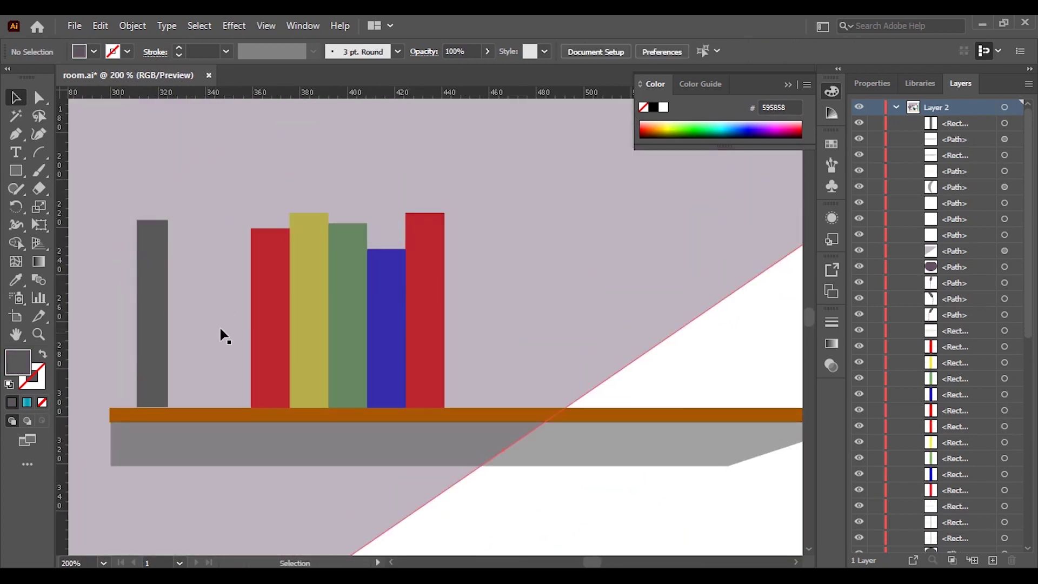
Slide the red, yellow, green and blue books left into a tight row beside the grey book
{"action": "double_click", "coordinate": [436, 130]}
{"action": "key", "text": "ctrl+plus"}
{"action": "left_click", "coordinate": [360, 339]}
{"action": "left_click_drag", "start_coordinate": [335, 324], "coordinate": [273, 324]}
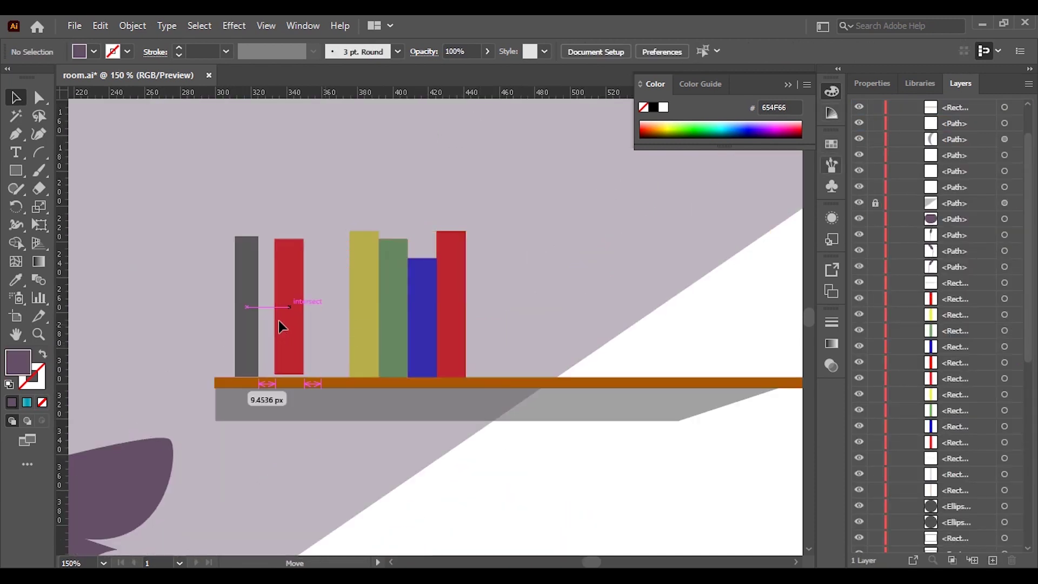
{"action": "left_click_drag", "start_coordinate": [358, 331], "coordinate": [297, 326]}
{"action": "left_click_drag", "start_coordinate": [415, 346], "coordinate": [355, 346]}
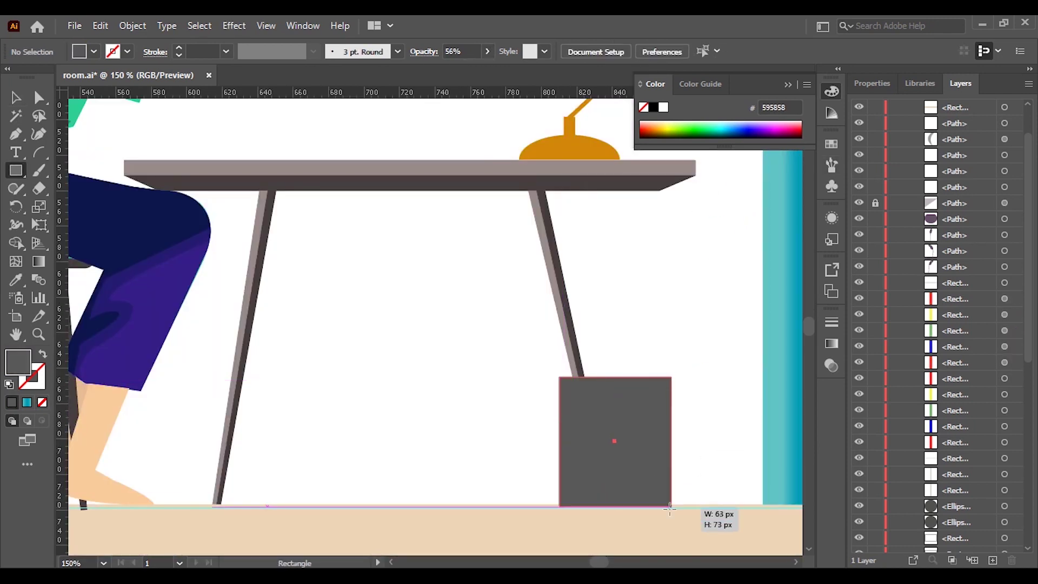
Taper the bin's bottom corner and fill the bin yellow EDD18C
{"action": "left_click_drag", "start_coordinate": [559, 503], "coordinate": [575, 504]}
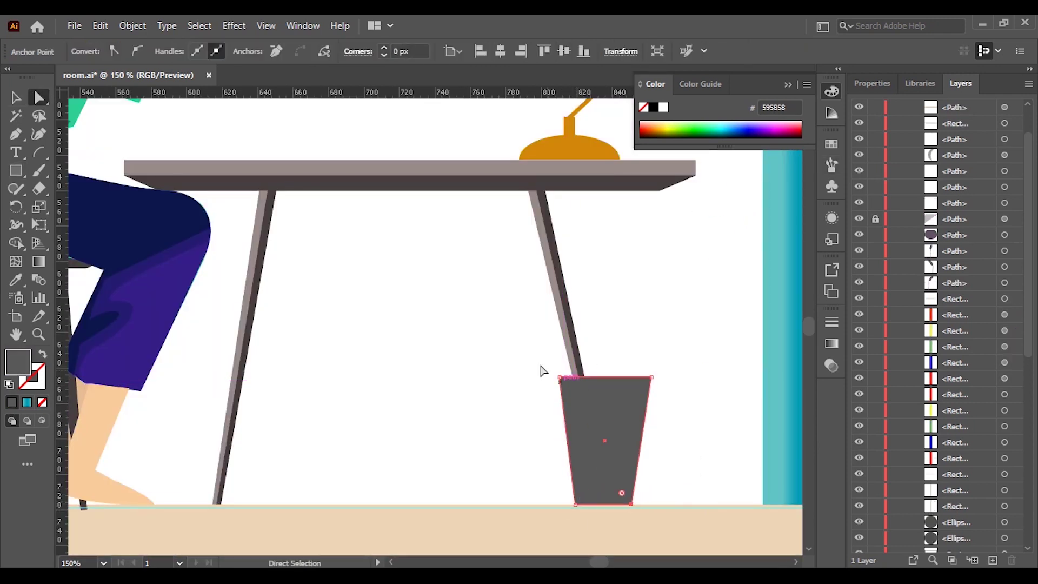
{"action": "left_click_drag", "start_coordinate": [544, 371], "coordinate": [656, 382]}
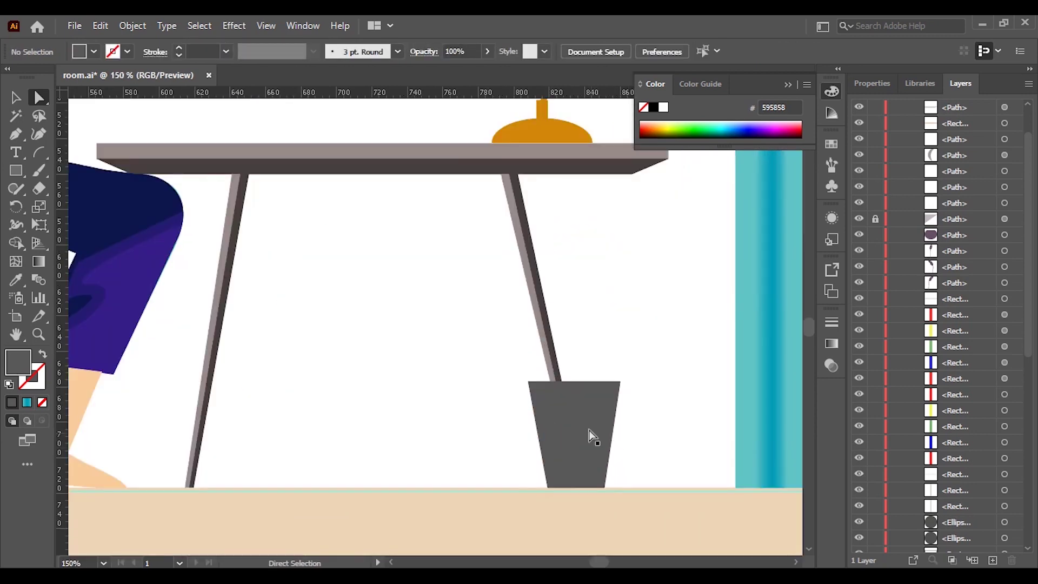
{"action": "double_click", "coordinate": [17, 361]}
{"action": "type", "text": "EDD18C"}
{"action": "key", "text": "Return"}
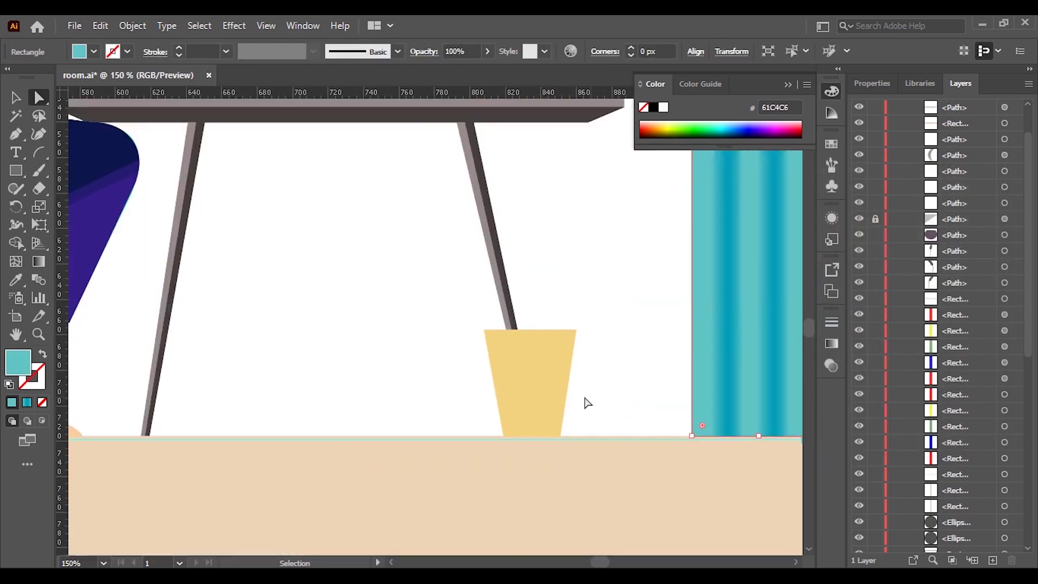
Move the bin left under the desk and make it taller
{"action": "left_click_drag", "start_coordinate": [584, 400], "coordinate": [445, 394]}
{"action": "key", "text": "ctrl+minus"}
{"action": "key", "text": "ctrl+minus"}
{"action": "key", "text": "ctrl+minus"}
{"action": "key", "text": "ctrl+plus"}
{"action": "scroll", "coordinate": [459, 373], "scroll_direction": "up", "scroll_amount": 2}
{"action": "left_click_drag", "start_coordinate": [337, 338], "coordinate": [336, 328]}
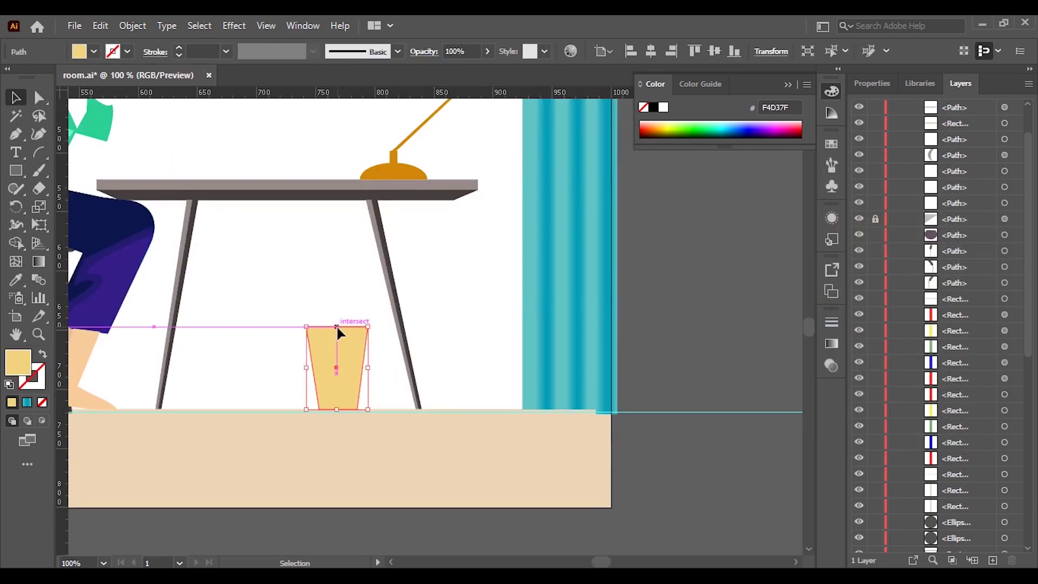
{"action": "scroll", "coordinate": [379, 362], "scroll_direction": "down", "scroll_amount": 2}
{"action": "scroll", "coordinate": [433, 378], "scroll_direction": "up", "scroll_amount": 3}
{"action": "scroll", "coordinate": [454, 335], "scroll_direction": "up", "scroll_amount": 2}
Draw a jagged shading shape along the bin's top edge
{"action": "key", "text": "p"}
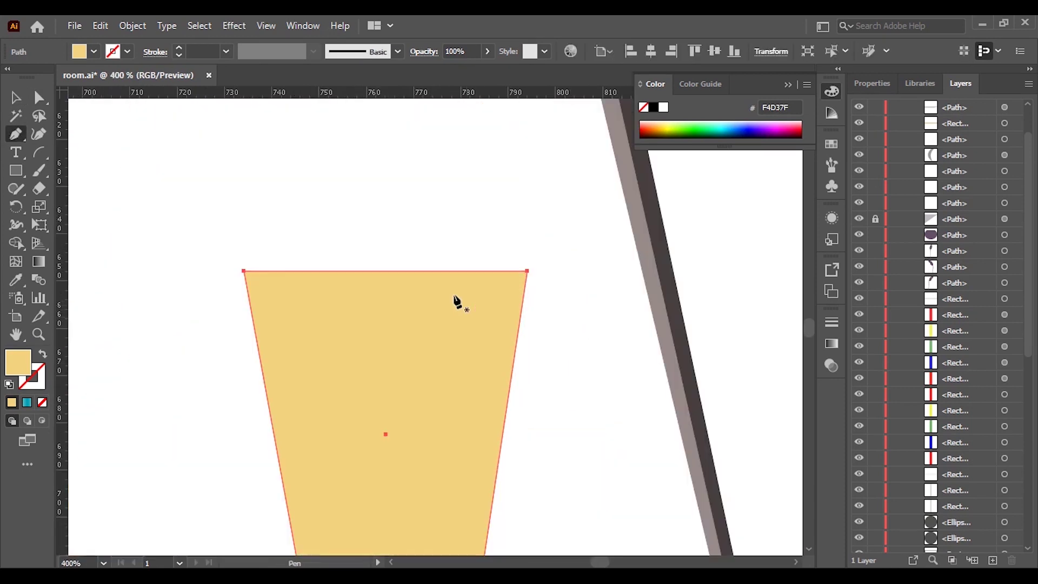
{"action": "left_click", "coordinate": [386, 271]}
{"action": "scroll", "coordinate": [529, 304], "scroll_direction": "down", "scroll_amount": 2}
{"action": "left_click_drag", "start_coordinate": [381, 420], "coordinate": [422, 466]}
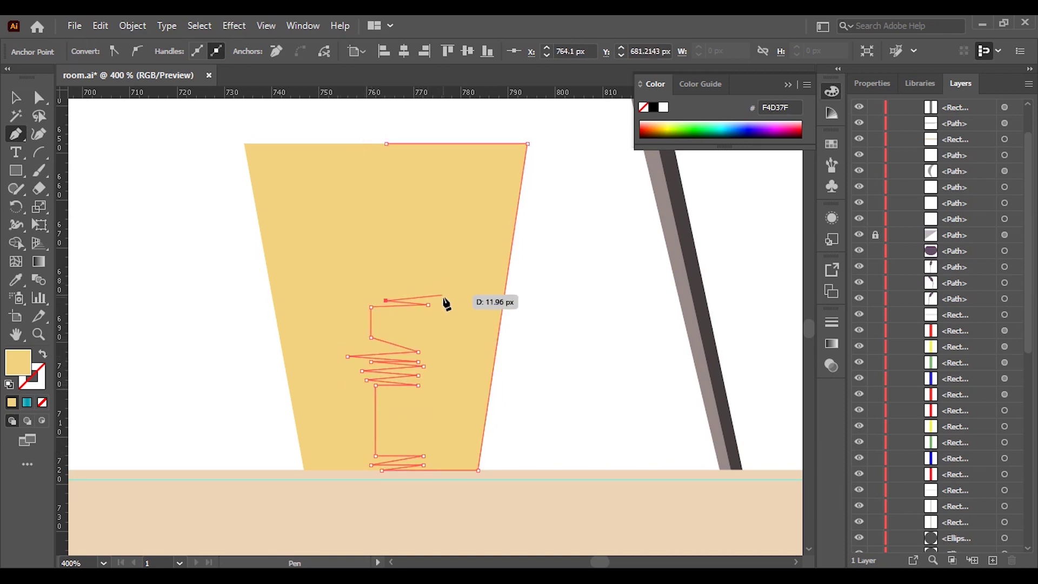
{"action": "left_click", "coordinate": [375, 261]}
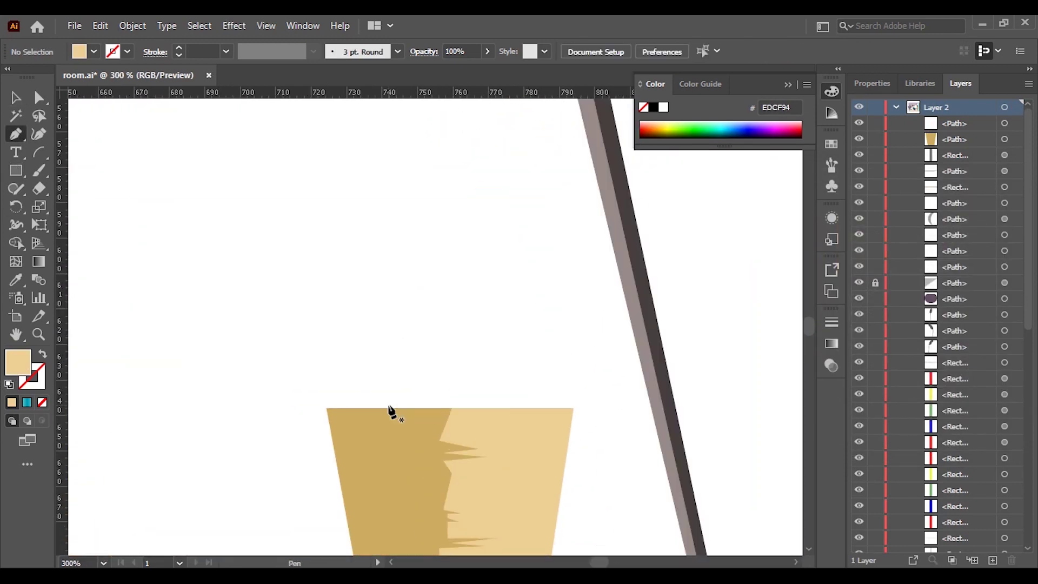
Draw the crumpled paper spilling from the bin, fill it purple and position it
{"action": "left_click", "coordinate": [347, 407]}
{"action": "left_click_drag", "start_coordinate": [332, 377], "coordinate": [361, 362]}
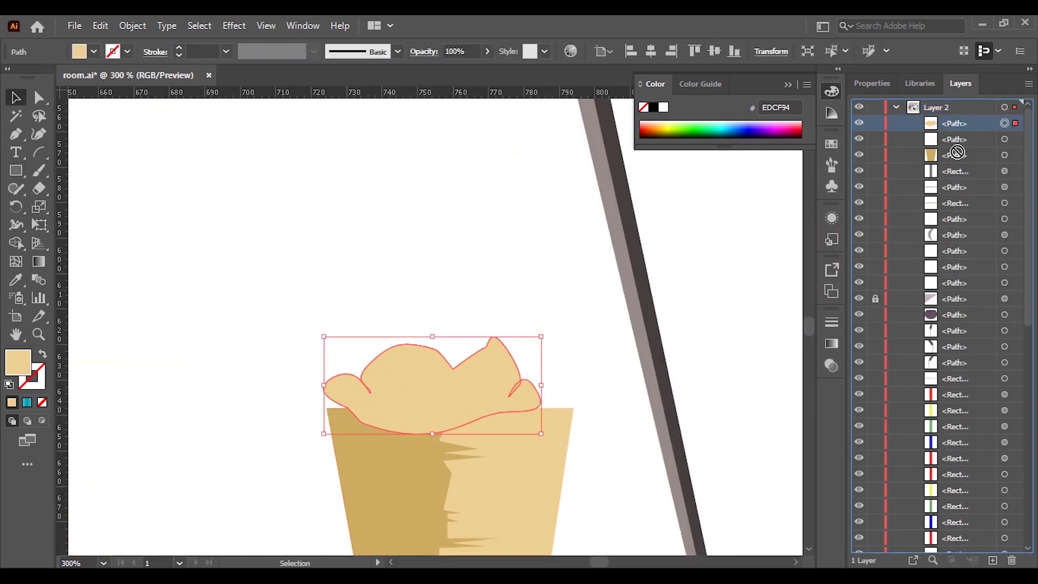
{"action": "double_click", "coordinate": [17, 361]}
{"action": "left_click", "coordinate": [814, 232]}
{"action": "left_click", "coordinate": [661, 347]}
{"action": "left_click", "coordinate": [960, 223]}
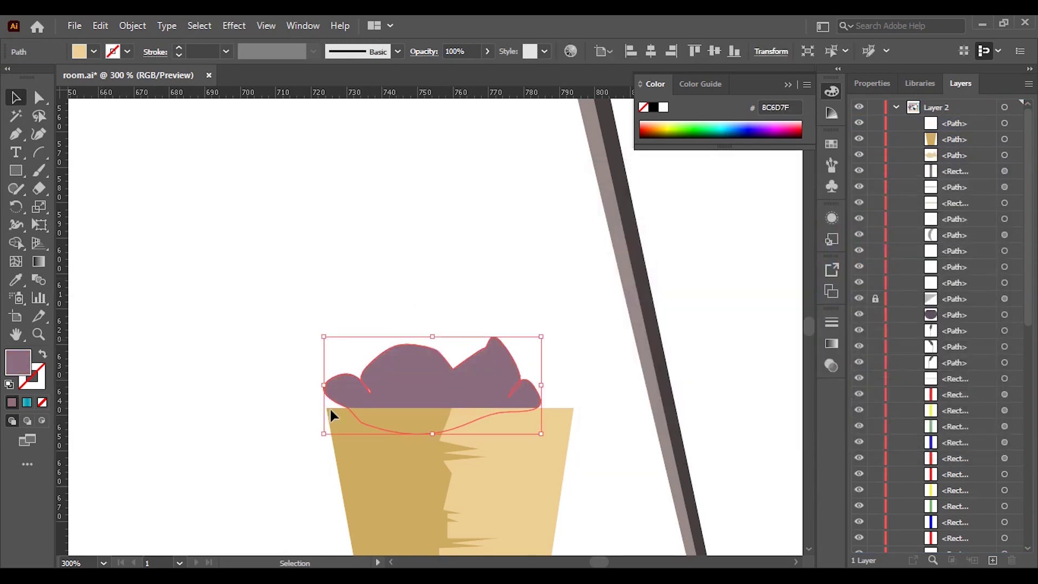
{"action": "left_click_drag", "start_coordinate": [398, 405], "coordinate": [401, 404]}
Start recolouring the crumpled paper fill to dark mauve 594551
{"action": "scroll", "coordinate": [355, 375], "scroll_direction": "up", "scroll_amount": 3}
{"action": "key", "text": "p"}
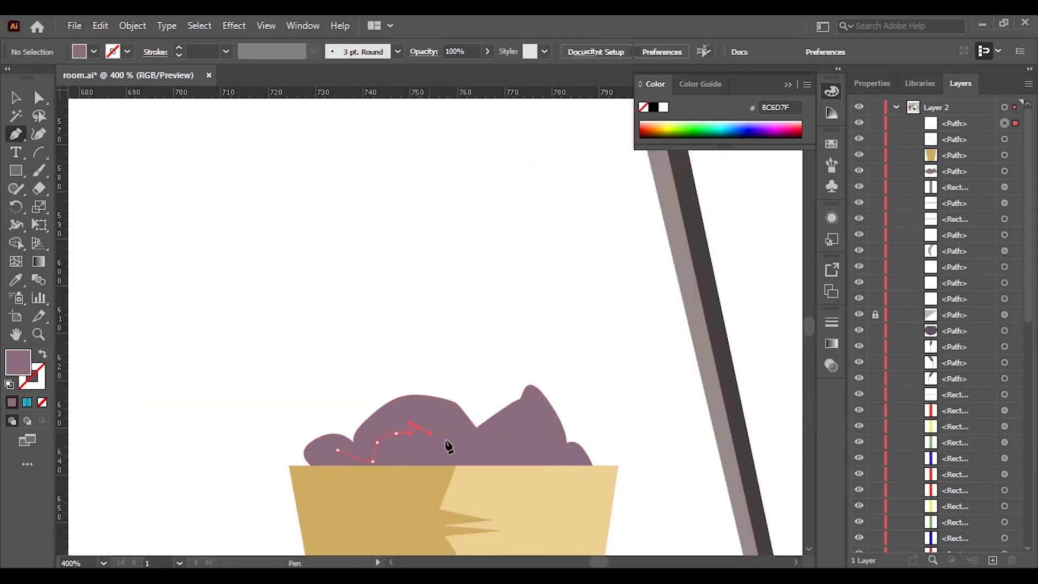
{"action": "double_click", "coordinate": [17, 361]}
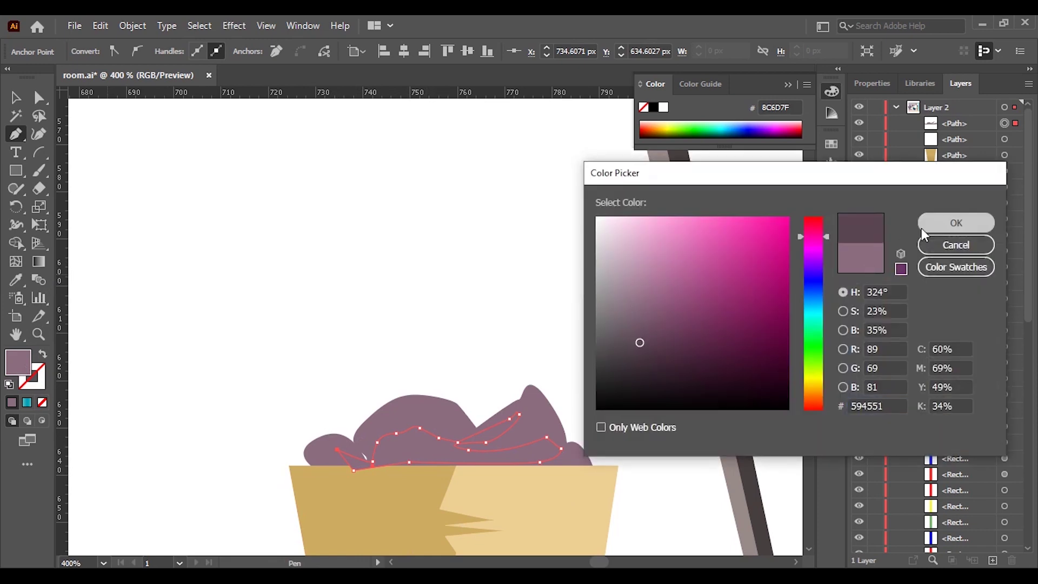
Shape a rectangle on the shelf into a short, rounded, tapered light grey pot
{"action": "scroll", "coordinate": [361, 382], "scroll_direction": "down", "scroll_amount": 1}
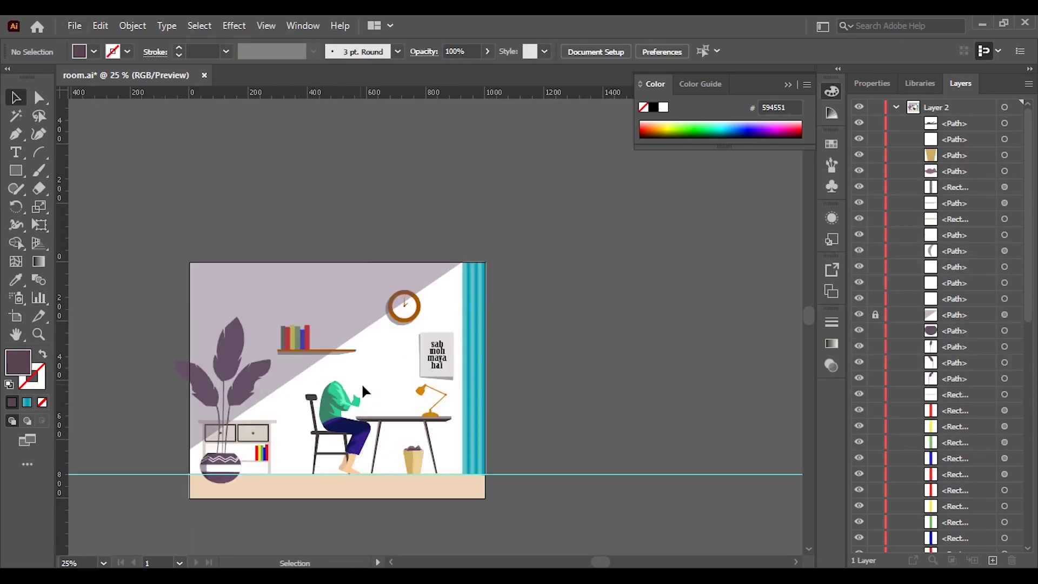
{"action": "scroll", "coordinate": [324, 302], "scroll_direction": "up", "scroll_amount": 3}
{"action": "scroll", "coordinate": [328, 402], "scroll_direction": "up", "scroll_amount": 3}
{"action": "key", "text": "m"}
{"action": "mouse_move", "coordinate": [309, 386]}
{"action": "left_mouse_down"}
{"action": "mouse_move", "coordinate": [417, 472]}
{"action": "mouse_move", "coordinate": [420, 495]}
{"action": "left_mouse_up"}
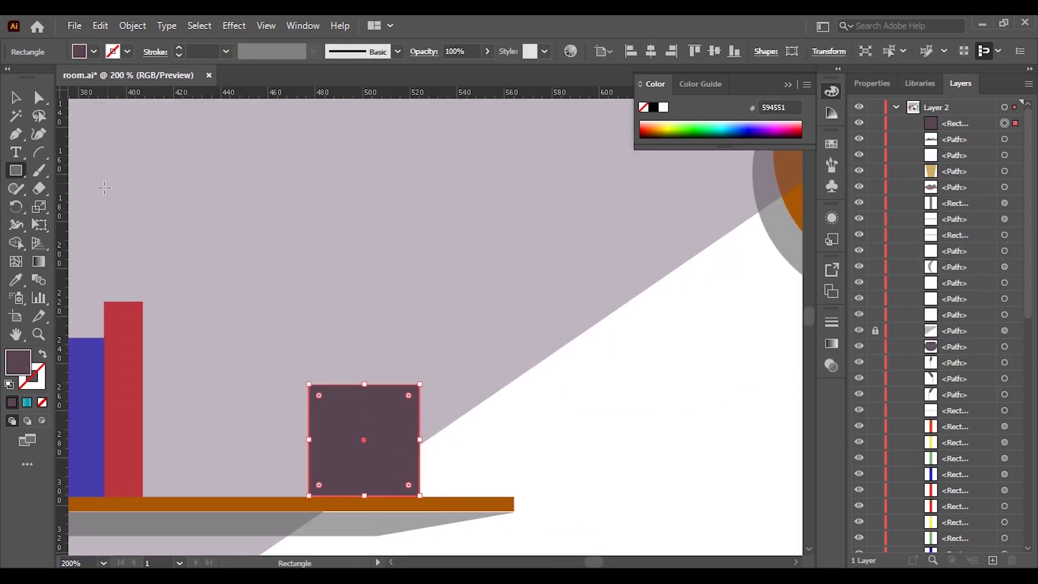
{"action": "scroll", "coordinate": [287, 384], "scroll_direction": "down", "scroll_amount": 2}
{"action": "key", "text": "a"}
{"action": "left_click_drag", "start_coordinate": [309, 440], "coordinate": [330, 441]}
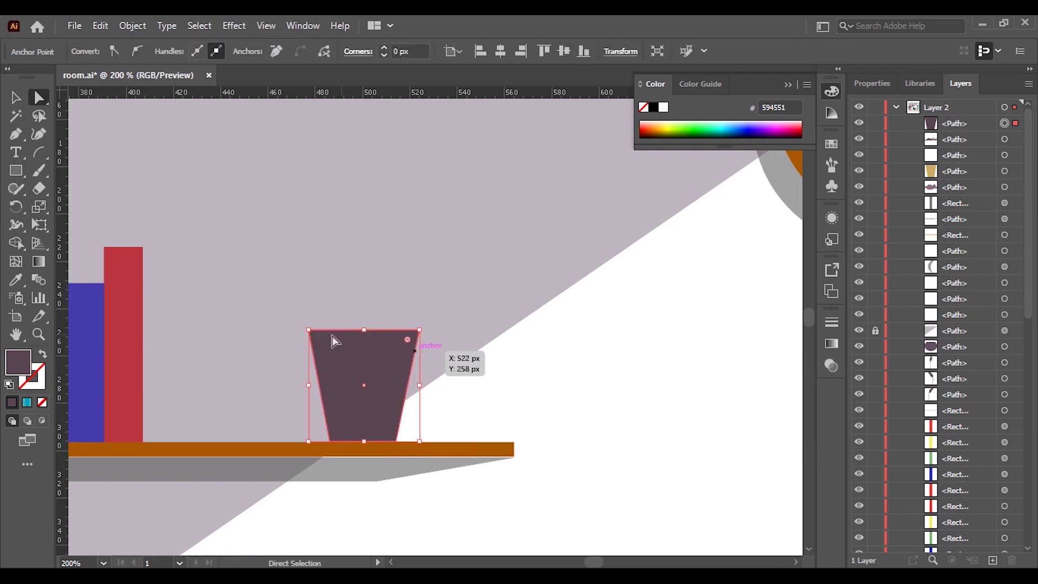
{"action": "left_click_drag", "start_coordinate": [417, 329], "coordinate": [418, 358]}
{"action": "left_click_drag", "start_coordinate": [322, 369], "coordinate": [329, 375]}
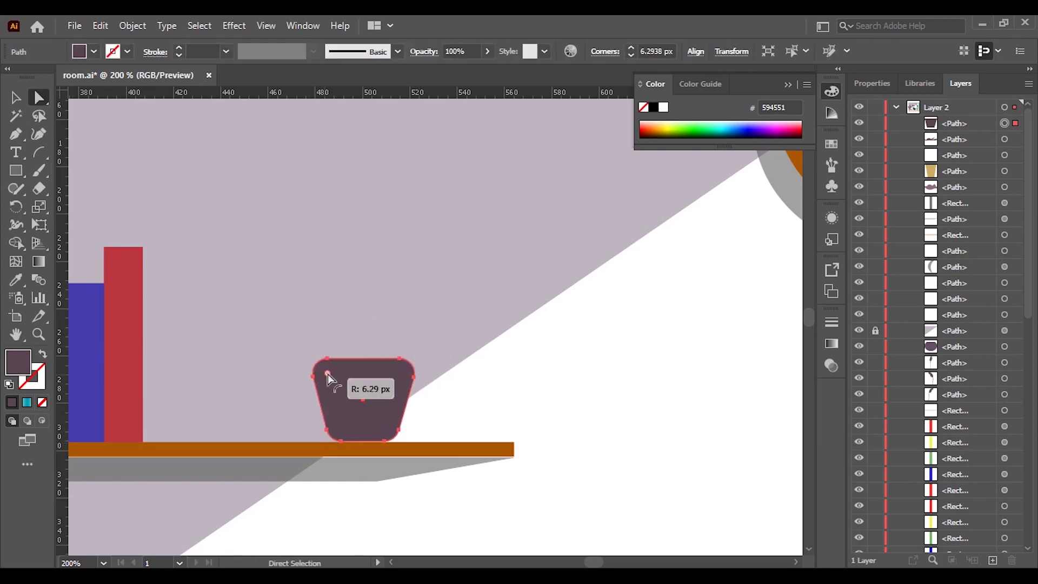
{"action": "scroll", "coordinate": [330, 454], "scroll_direction": "up", "scroll_amount": 1}
{"action": "scroll", "coordinate": [425, 384], "scroll_direction": "down", "scroll_amount": 1}
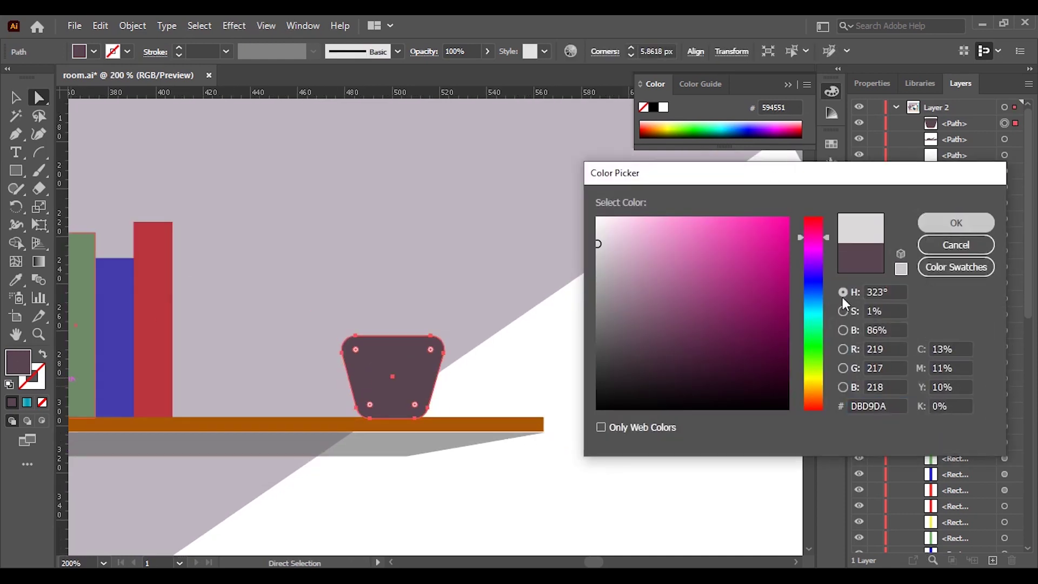
{"action": "key", "text": "Return"}
Draw the pointed snake-plant leaves rising from the pot with the Pen tool
{"action": "key", "text": "p"}
{"action": "scroll", "coordinate": [394, 382], "scroll_direction": "up", "scroll_amount": 2}
{"action": "left_click", "coordinate": [394, 378]}
{"action": "scroll", "coordinate": [397, 290], "scroll_direction": "down", "scroll_amount": 1}
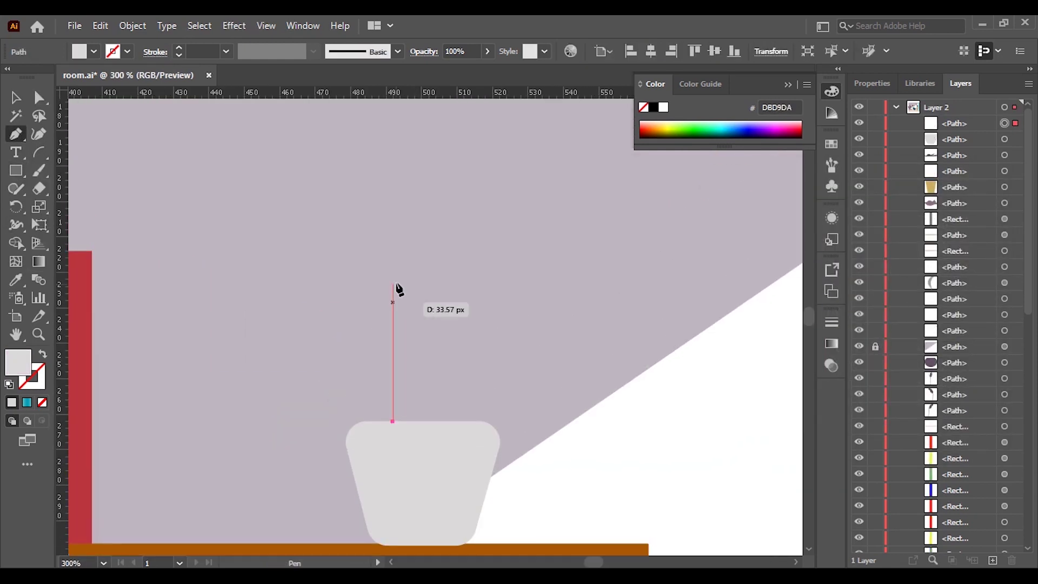
{"action": "scroll", "coordinate": [397, 289], "scroll_direction": "up", "scroll_amount": 1}
{"action": "left_click_drag", "start_coordinate": [375, 281], "coordinate": [403, 176]}
{"action": "left_click_drag", "start_coordinate": [401, 458], "coordinate": [382, 549]}
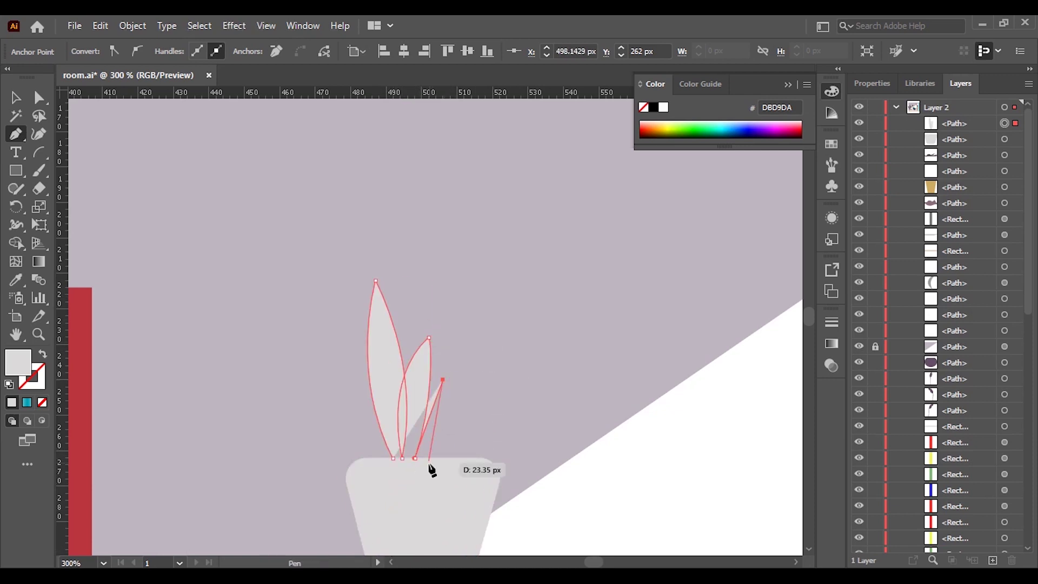
{"action": "left_click_drag", "start_coordinate": [436, 371], "coordinate": [456, 323]}
{"action": "left_click_drag", "start_coordinate": [446, 491], "coordinate": [434, 501]}
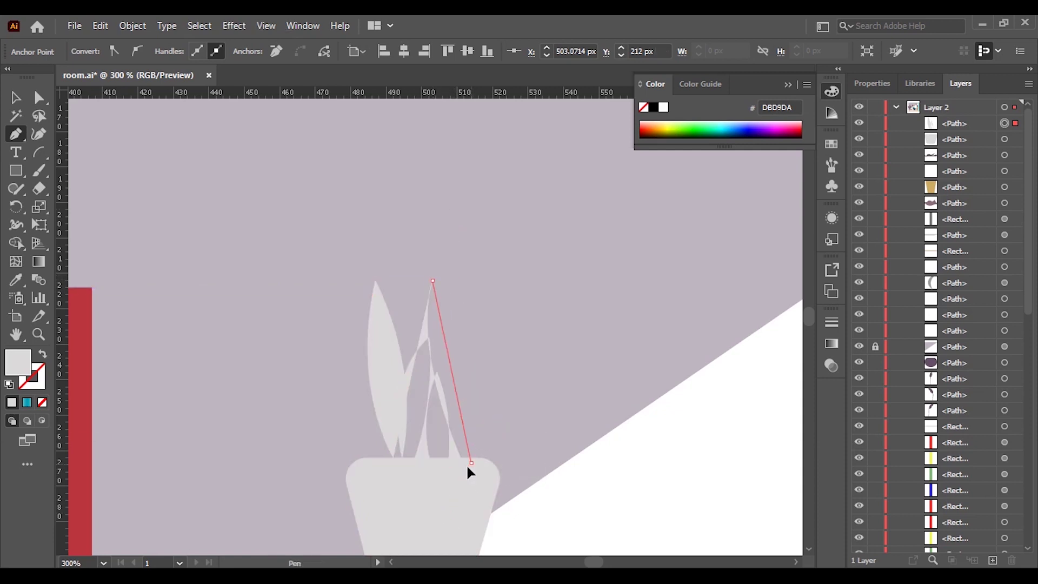
{"action": "scroll", "coordinate": [468, 470], "scroll_direction": "up", "scroll_amount": 1}
{"action": "left_click_drag", "start_coordinate": [470, 404], "coordinate": [479, 405]}
{"action": "left_click_drag", "start_coordinate": [366, 398], "coordinate": [395, 463]}
Fill the leaves green 34722E and outline them dark green 212B16
{"action": "double_click", "coordinate": [18, 362]}
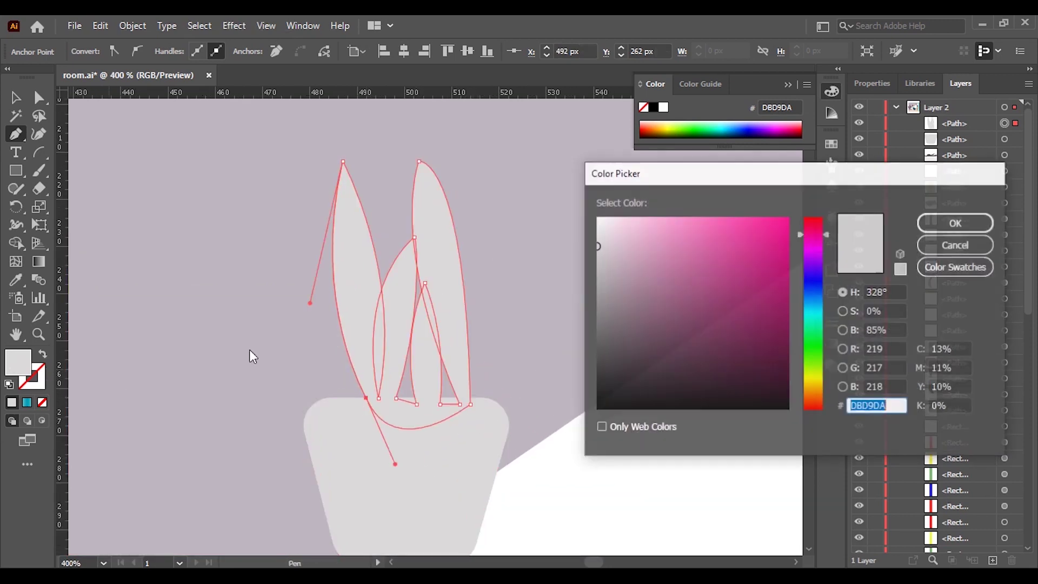
{"action": "type", "text": "34722E"}
{"action": "key", "text": "Return"}
{"action": "key", "text": "ctrl+minus"}
{"action": "key", "text": "ctrl+minus"}
{"action": "key", "text": "ctrl+minus"}
{"action": "key", "text": "v"}
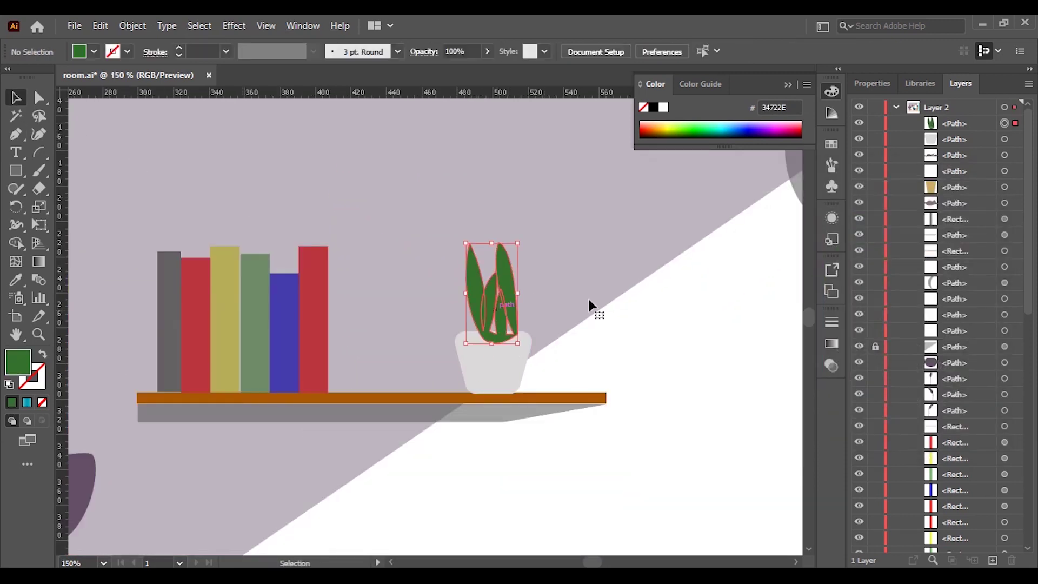
{"action": "key", "text": "ctrl+plus"}
{"action": "key", "text": "ctrl+plus"}
{"action": "double_click", "coordinate": [32, 376]}
{"action": "type", "text": "212B16"}
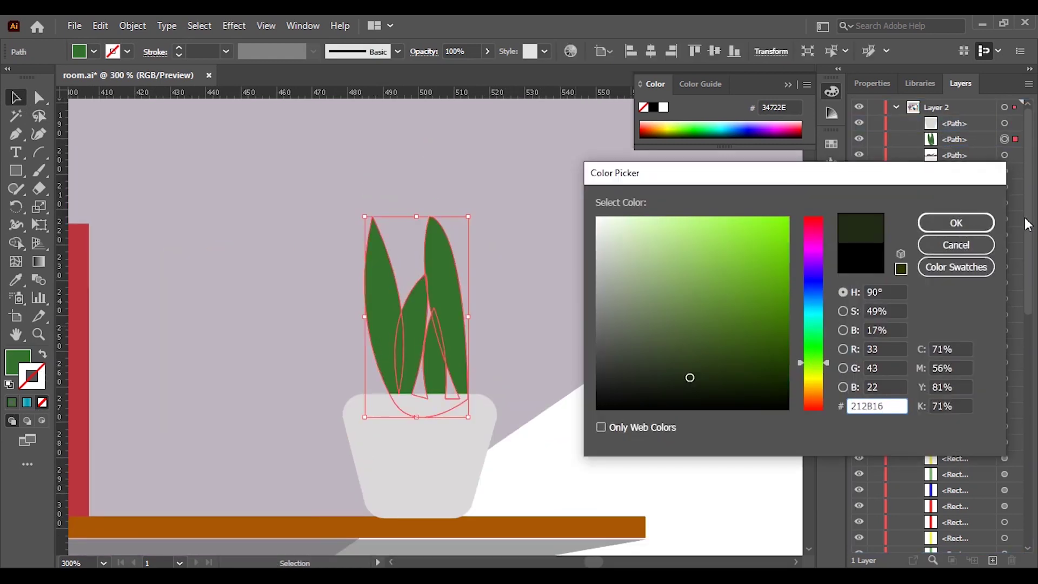
{"action": "key", "text": "Return"}
Reshape the leaf anchors, moving the middle leaf's base and raising the leaf tips
{"action": "left_click", "coordinate": [123, 178]}
{"action": "key", "text": "ctrl+minus"}
{"action": "key", "text": "ctrl+plus"}
{"action": "key", "text": "ctrl+plus"}
{"action": "key", "text": "ctrl+plus"}
{"action": "key", "text": "a"}
{"action": "left_click", "coordinate": [391, 324]}
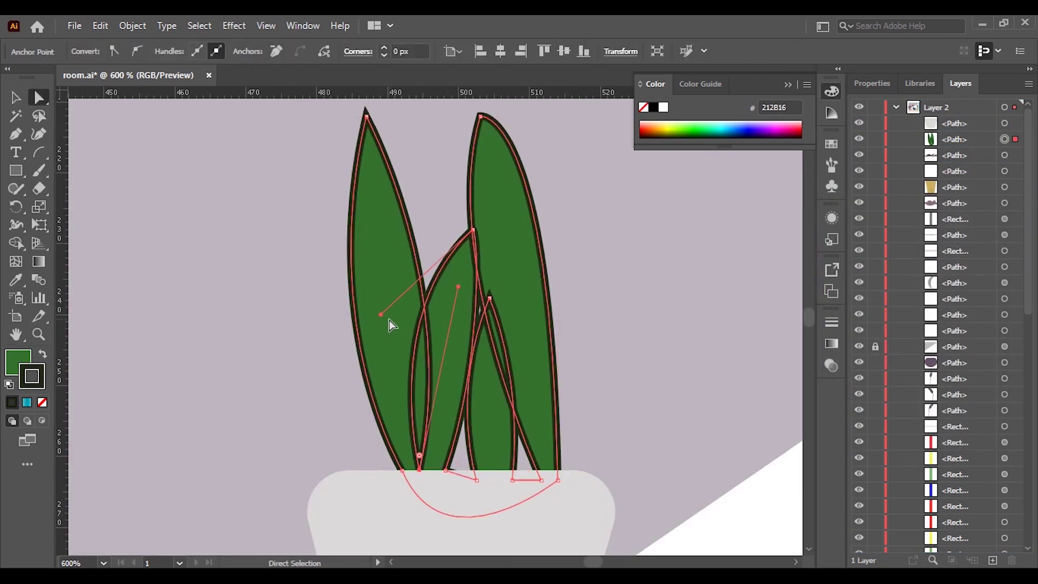
{"action": "left_click_drag", "start_coordinate": [419, 469], "coordinate": [405, 467]}
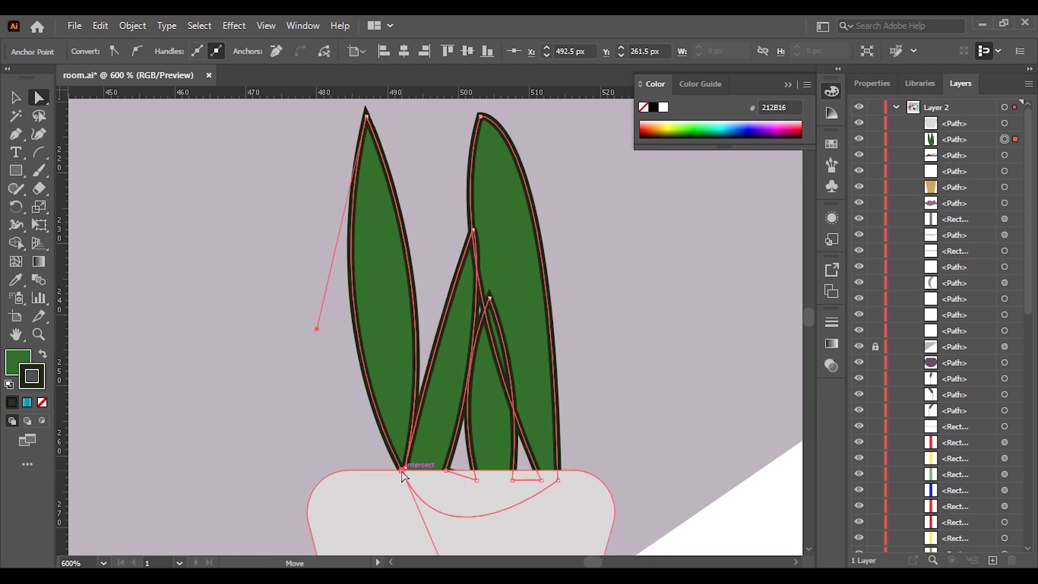
{"action": "left_click_drag", "start_coordinate": [474, 232], "coordinate": [447, 211]}
{"action": "left_click_drag", "start_coordinate": [482, 111], "coordinate": [527, 124]}
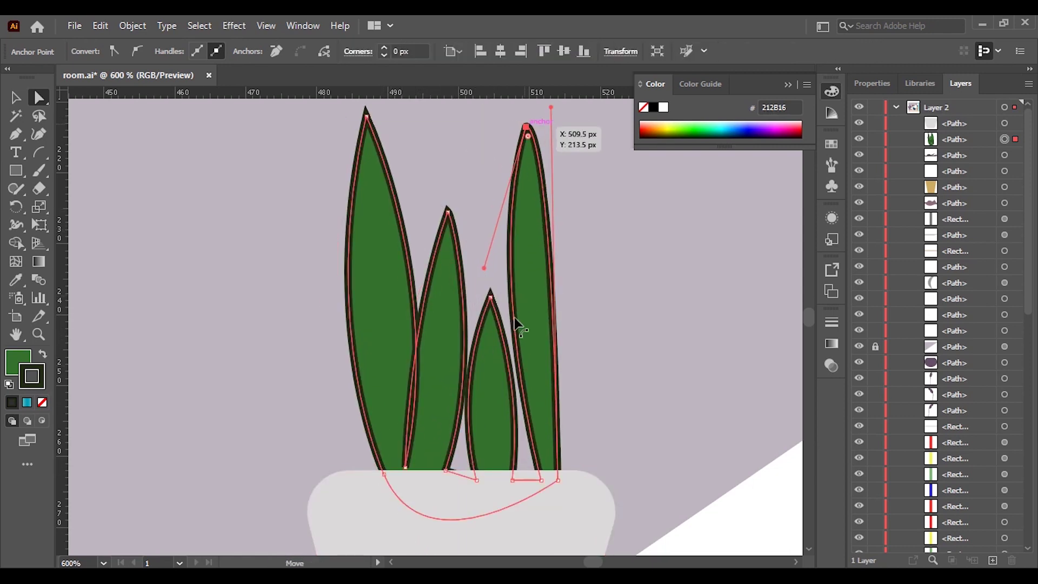
{"action": "left_click_drag", "start_coordinate": [489, 297], "coordinate": [484, 188]}
{"action": "left_click_drag", "start_coordinate": [469, 476], "coordinate": [460, 372]}
{"action": "left_click", "coordinate": [413, 471]}
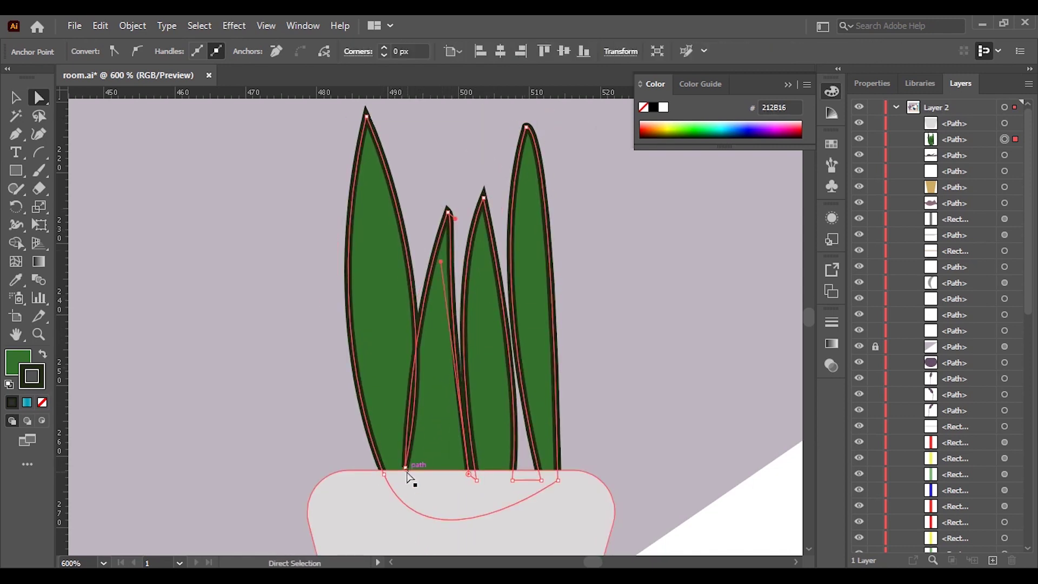
{"action": "left_click_drag", "start_coordinate": [421, 323], "coordinate": [412, 405]}
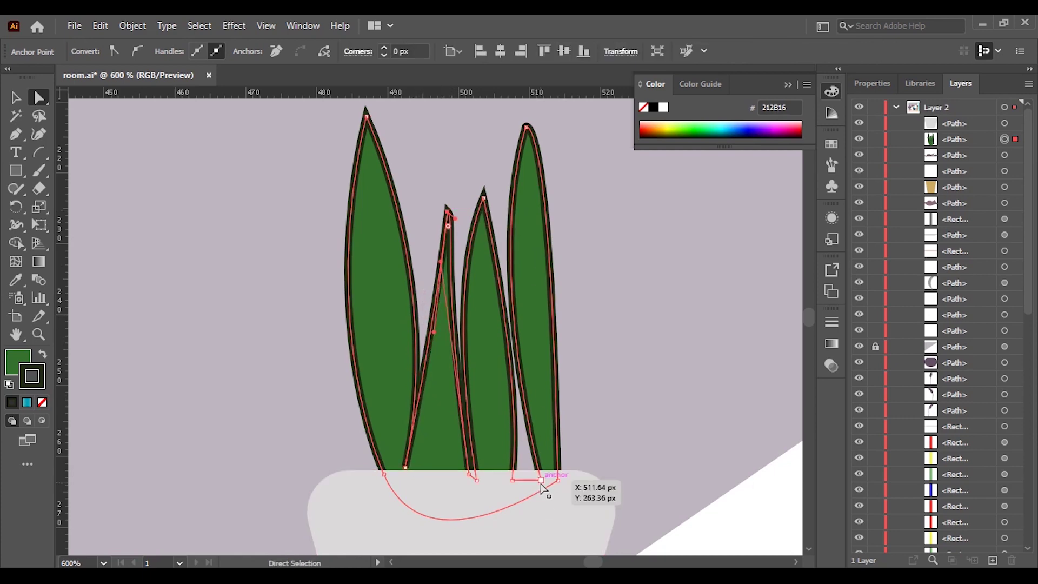
Refine the leaves further, spreading the left and right tips outward
{"action": "scroll", "coordinate": [542, 488], "scroll_direction": "down", "scroll_amount": 3}
{"action": "scroll", "coordinate": [570, 351], "scroll_direction": "up", "scroll_amount": 2}
{"action": "left_click", "coordinate": [471, 401]}
{"action": "scroll", "coordinate": [427, 389], "scroll_direction": "up", "scroll_amount": 1}
{"action": "left_click", "coordinate": [426, 387]}
{"action": "left_click", "coordinate": [382, 153]}
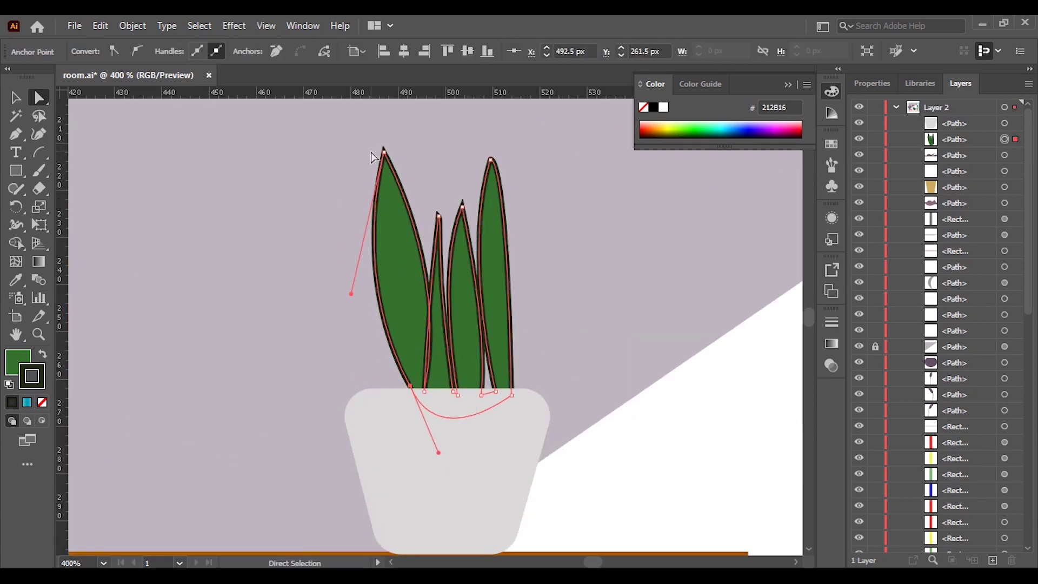
{"action": "left_click_drag", "start_coordinate": [382, 151], "coordinate": [343, 143]}
{"action": "mouse_move", "coordinate": [438, 215]}
{"action": "left_mouse_down"}
{"action": "mouse_move", "coordinate": [424, 162]}
{"action": "mouse_move", "coordinate": [458, 159]}
{"action": "left_mouse_up"}
{"action": "mouse_move", "coordinate": [481, 394]}
{"action": "left_mouse_down"}
{"action": "mouse_move", "coordinate": [467, 390]}
{"action": "mouse_move", "coordinate": [497, 398]}
{"action": "left_mouse_up"}
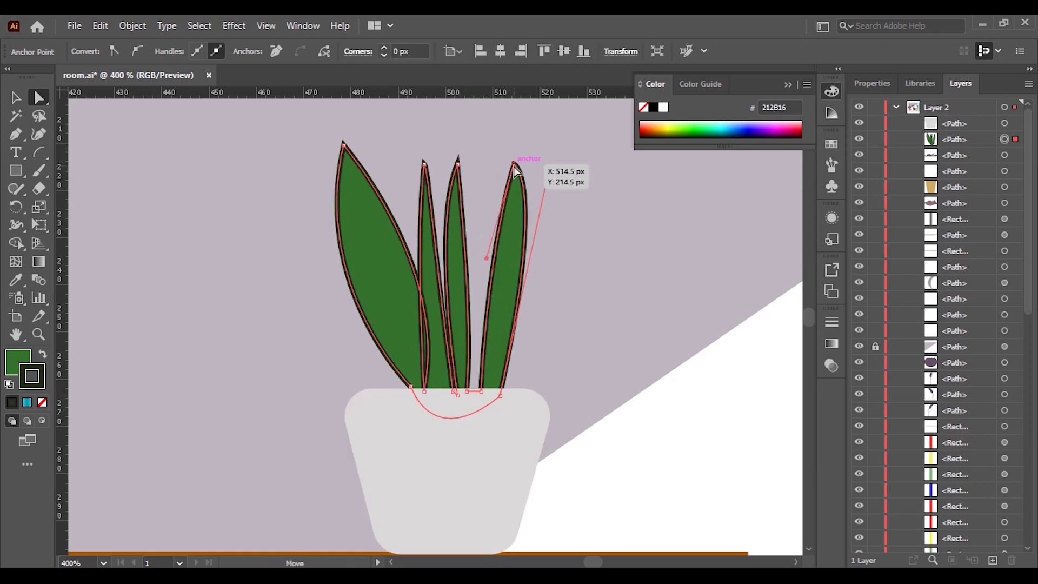
{"action": "left_click_drag", "start_coordinate": [538, 167], "coordinate": [475, 190]}
{"action": "scroll", "coordinate": [456, 421], "scroll_direction": "down", "scroll_amount": 3}
{"action": "scroll", "coordinate": [456, 421], "scroll_direction": "up", "scroll_amount": 3}
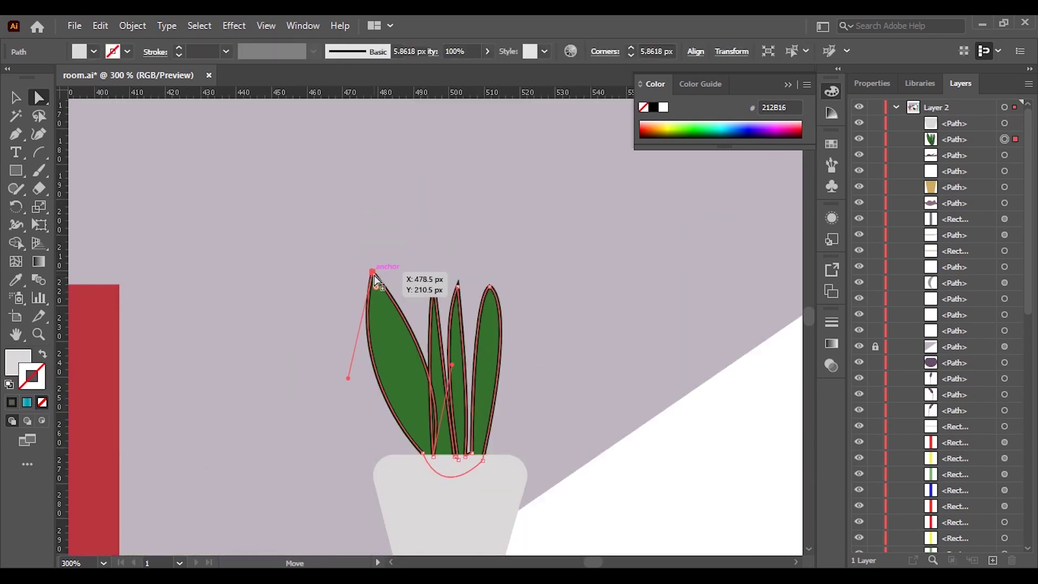
{"action": "scroll", "coordinate": [525, 422], "scroll_direction": "down", "scroll_amount": 4}
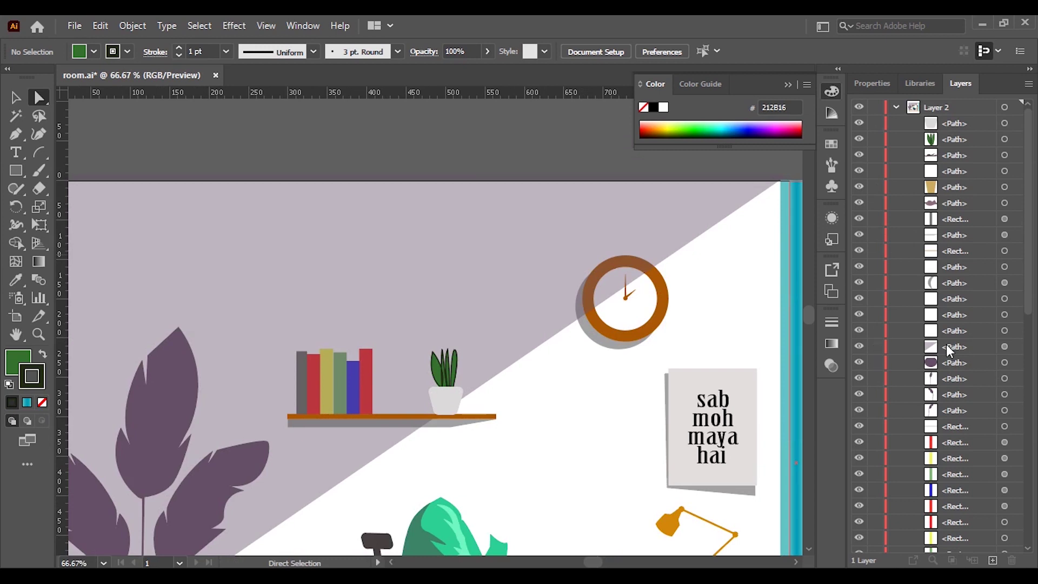
Move the translucent wall shadow to the top of the layers and lock it
{"action": "left_click_drag", "start_coordinate": [949, 350], "coordinate": [950, 124]}
{"action": "scroll", "coordinate": [519, 345], "scroll_direction": "down", "scroll_amount": 3}
{"action": "scroll", "coordinate": [478, 433], "scroll_direction": "up", "scroll_amount": 1}
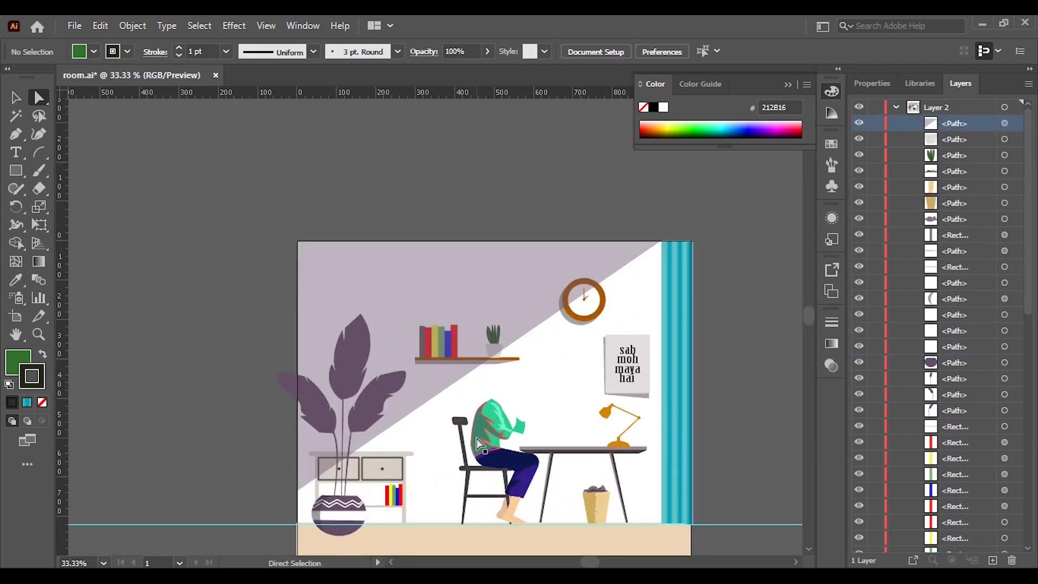
{"action": "scroll", "coordinate": [479, 446], "scroll_direction": "up", "scroll_amount": 1}
{"action": "left_click", "coordinate": [559, 174]}
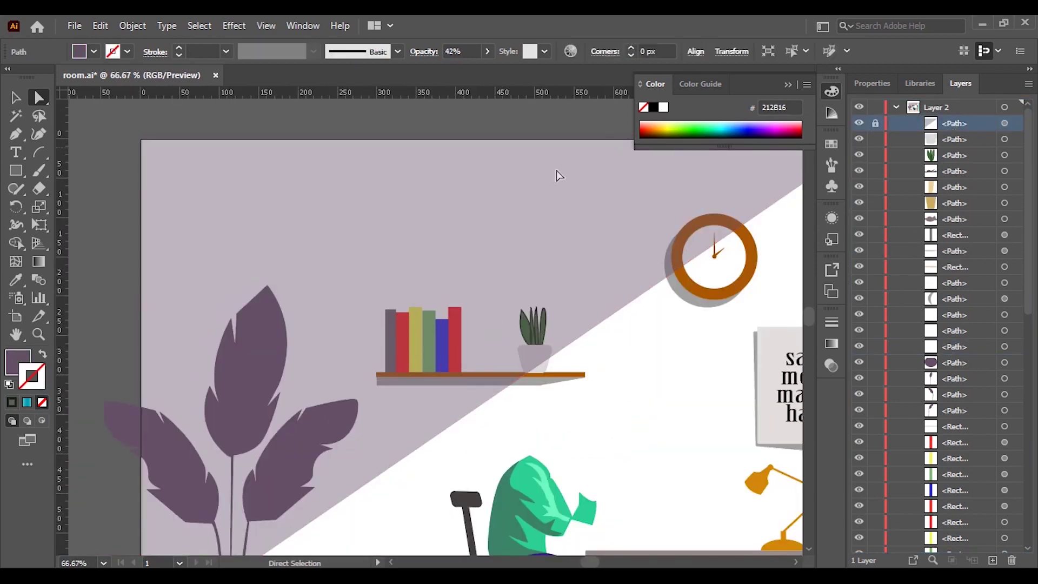
Duplicate the shelf group higher on the wall and stretch the copy further left
{"action": "left_click_drag", "start_coordinate": [455, 349], "coordinate": [456, 258]}
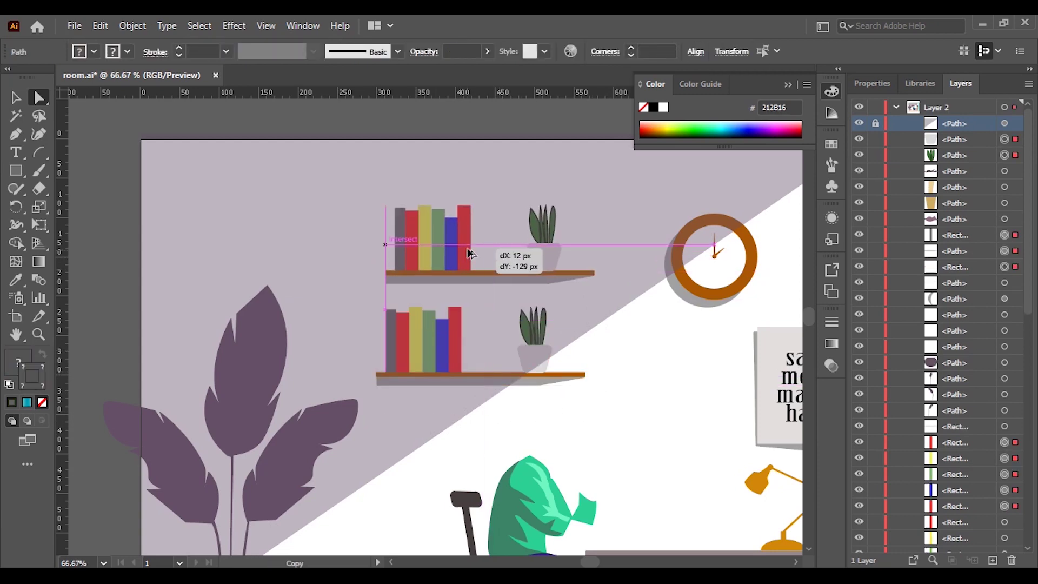
{"action": "scroll", "coordinate": [372, 285], "scroll_direction": "up", "scroll_amount": 4}
{"action": "left_click_drag", "start_coordinate": [420, 300], "coordinate": [172, 313]}
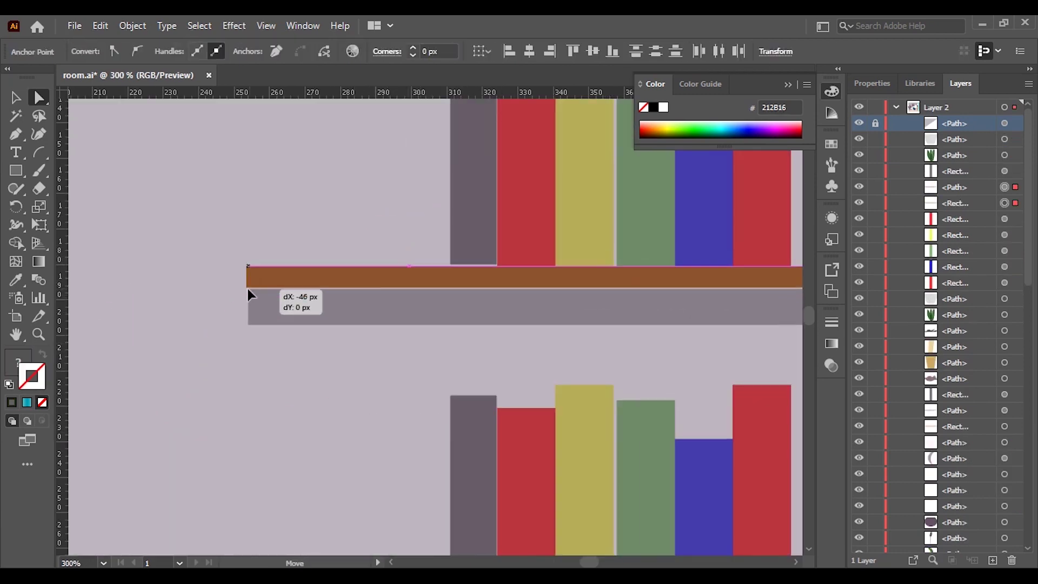
{"action": "scroll", "coordinate": [172, 313], "scroll_direction": "down", "scroll_amount": 6}
{"action": "scroll", "coordinate": [625, 287], "scroll_direction": "up", "scroll_amount": 1}
Delete the plant, pot and middle books from the upper shelf, leaving two books
{"action": "left_click_drag", "start_coordinate": [608, 254], "coordinate": [565, 313]}
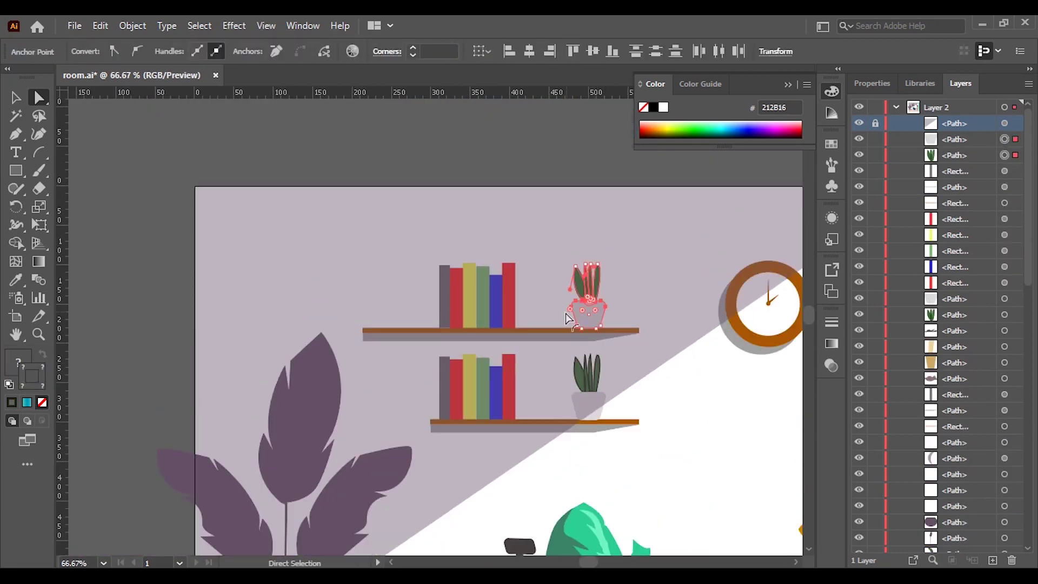
{"action": "key", "text": "Delete"}
{"action": "scroll", "coordinate": [597, 285], "scroll_direction": "up", "scroll_amount": 3}
{"action": "key", "text": "Delete"}
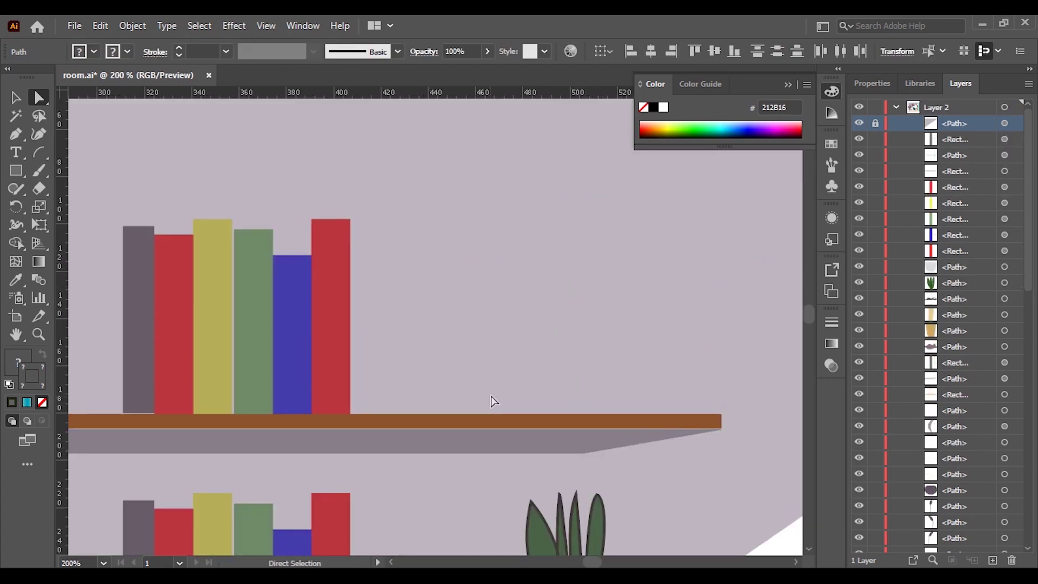
{"action": "scroll", "coordinate": [327, 205], "scroll_direction": "down", "scroll_amount": 1}
{"action": "scroll", "coordinate": [330, 265], "scroll_direction": "down", "scroll_amount": 2}
{"action": "key", "text": "v"}
{"action": "left_click", "coordinate": [272, 287]}
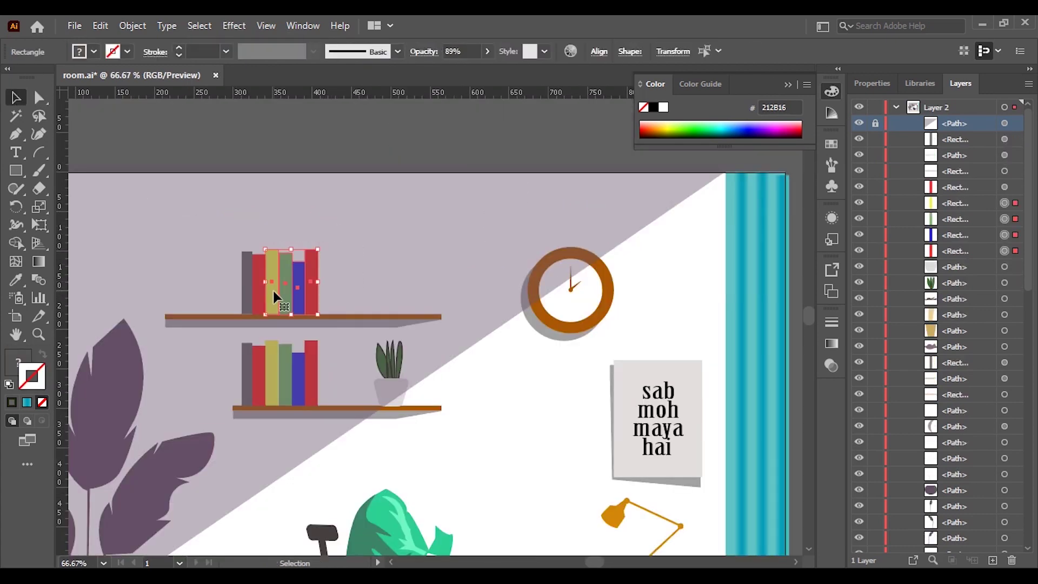
{"action": "key", "text": "Delete"}
Recolour the red book on the upper shelf dark teal 436468
{"action": "double_click", "coordinate": [275, 356]}
{"action": "double_click", "coordinate": [18, 361]}
{"action": "left_click_drag", "start_coordinate": [819, 359], "coordinate": [818, 317]}
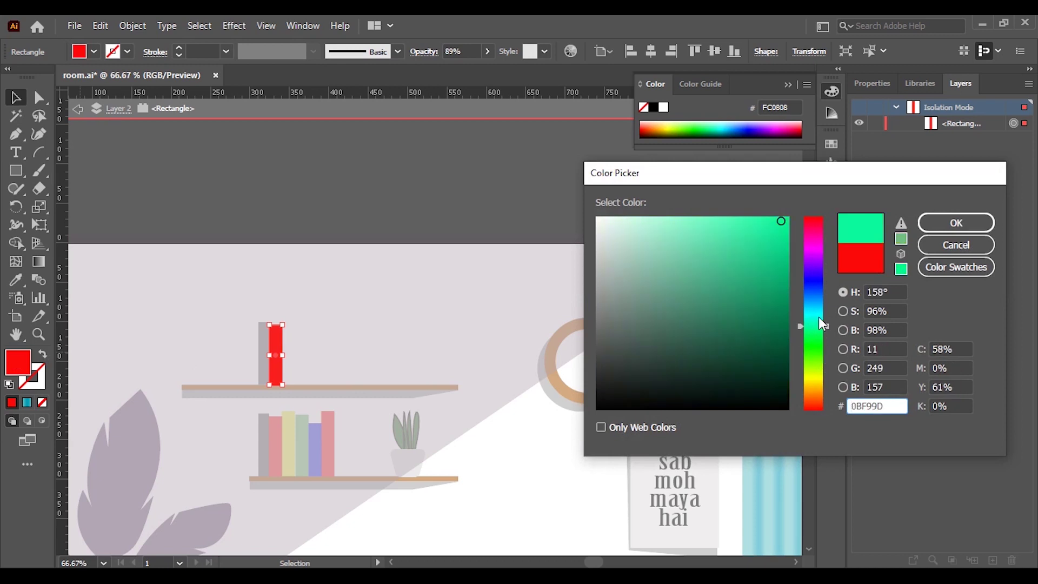
{"action": "key", "text": "Return"}
{"action": "double_click", "coordinate": [27, 361]}
{"action": "left_click", "coordinate": [665, 330]}
{"action": "key", "text": "Return"}
{"action": "double_click", "coordinate": [301, 360]}
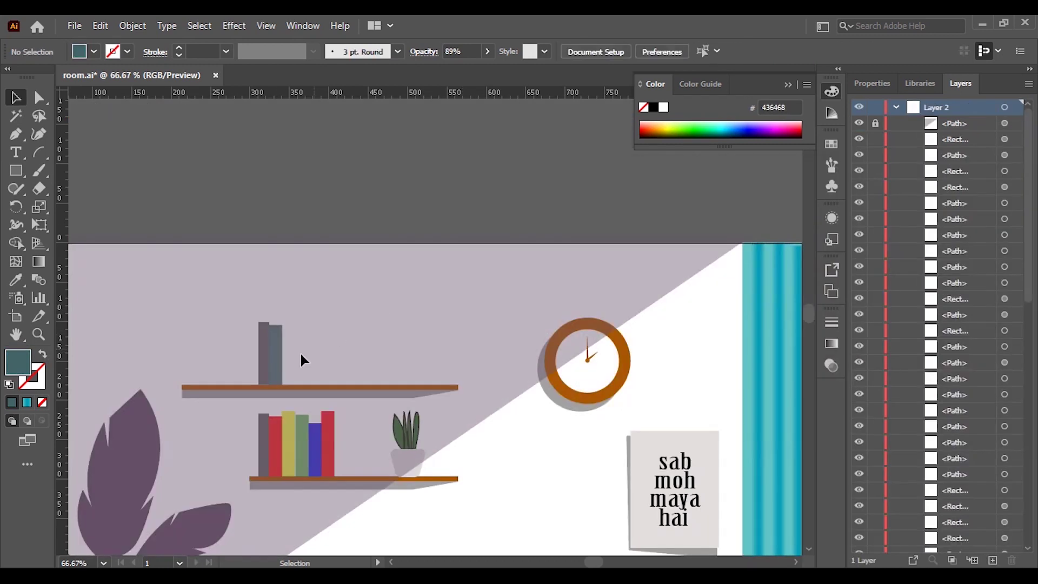
Draw a wide box rectangle on the upper shelf, redoing the first attempt
{"action": "left_click_drag", "start_coordinate": [308, 292], "coordinate": [378, 382]}
{"action": "key", "text": "ctrl+z"}
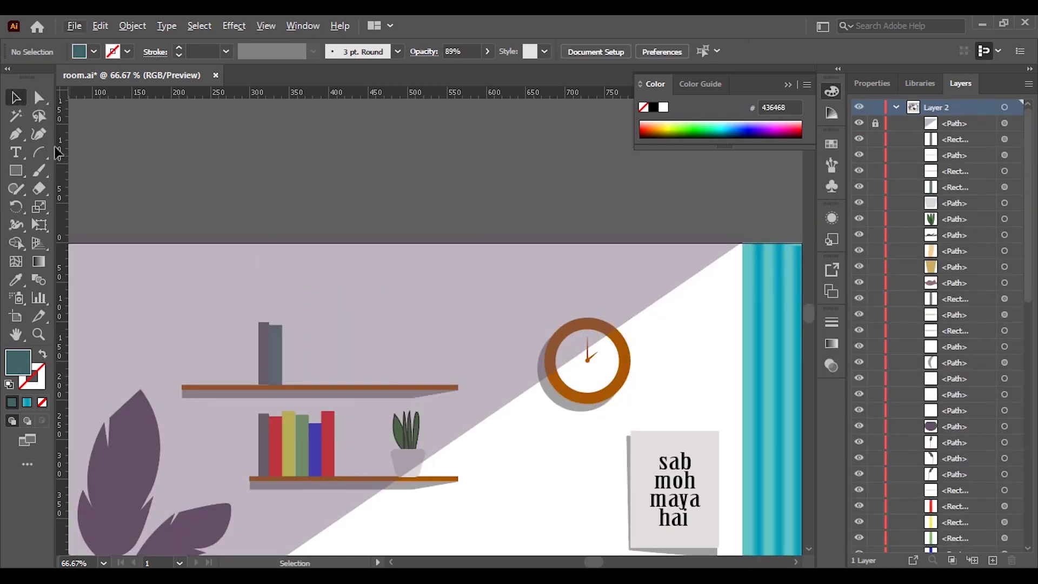
{"action": "left_click_drag", "start_coordinate": [320, 330], "coordinate": [412, 380]}
{"action": "key", "text": "ctrl+plus"}
{"action": "key", "text": "ctrl+plus"}
{"action": "key", "text": "ctrl+plus"}
{"action": "key", "text": "ctrl+plus"}
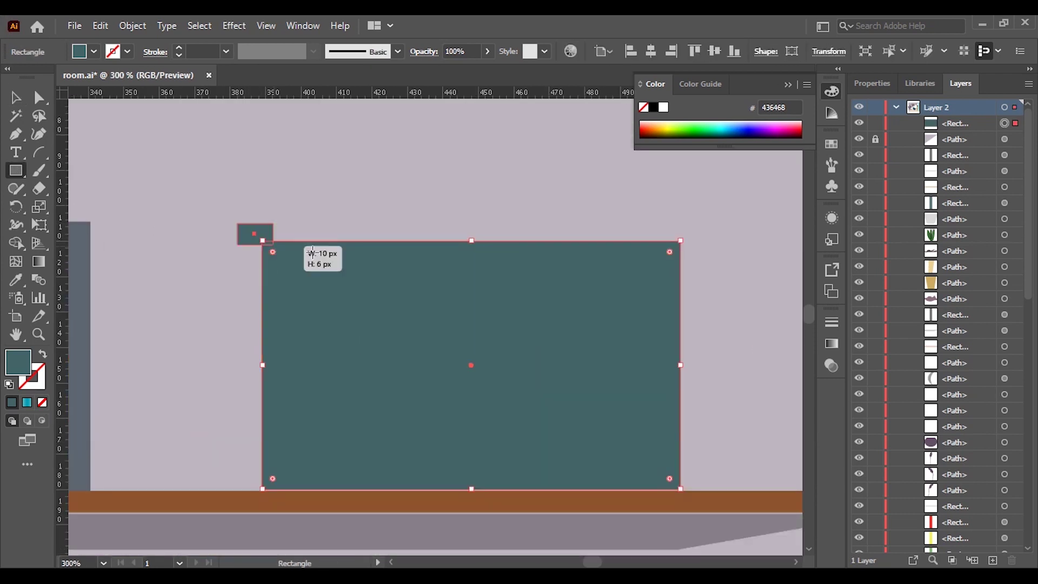
Draw a thin strip above the teal box and give it a dark grey fill
{"action": "left_click_drag", "start_coordinate": [238, 224], "coordinate": [698, 262]}
{"action": "key", "text": "shift+x"}
{"action": "double_click", "coordinate": [18, 361]}
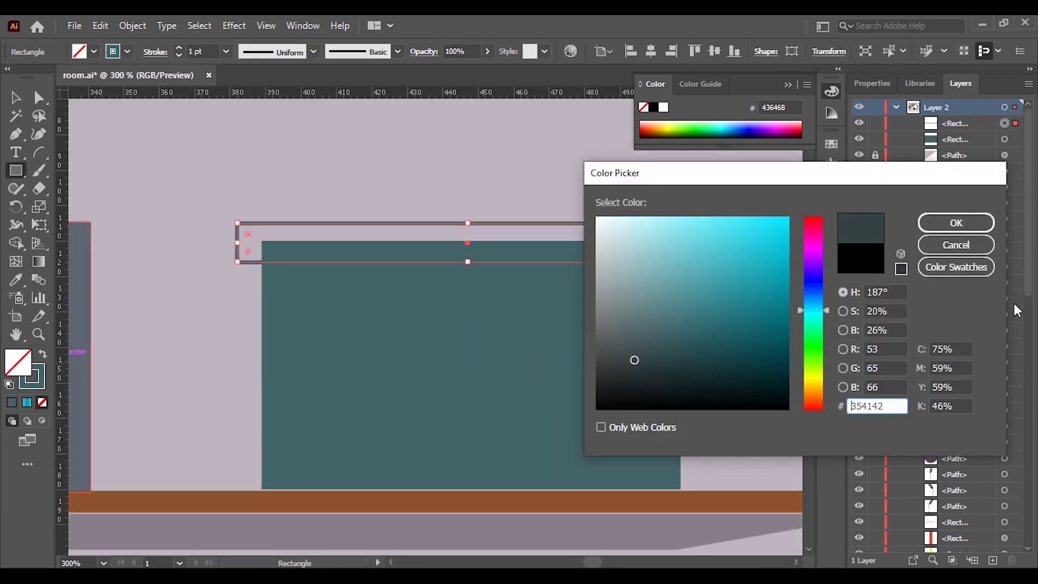
{"action": "left_click", "coordinate": [955, 220]}
{"action": "key", "text": "v"}
{"action": "key", "text": "ctrl+shift+a"}
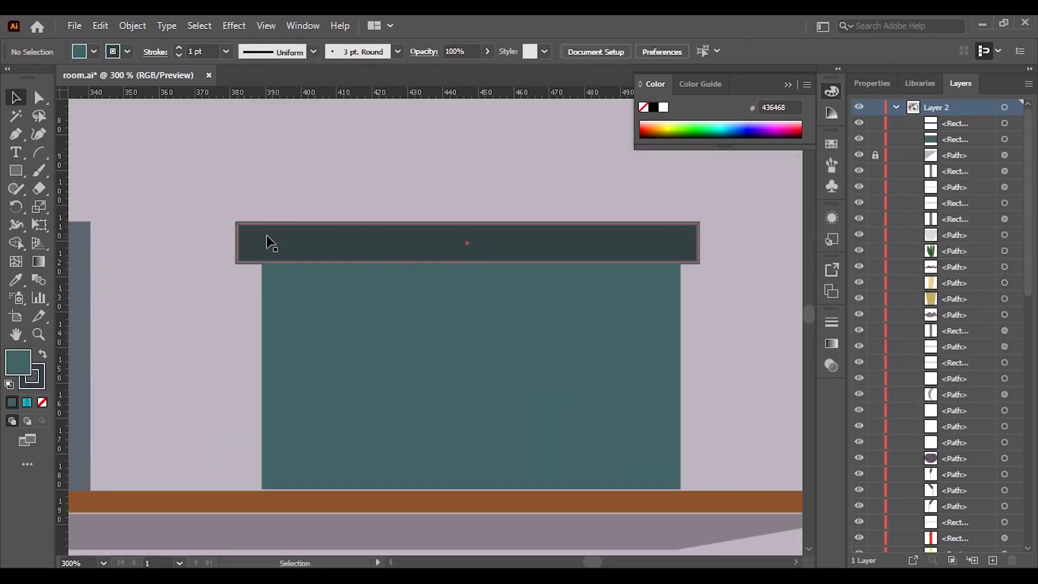
Trim the lid strip's left and right edges to sit over the box
{"action": "left_click", "coordinate": [269, 242]}
{"action": "left_click_drag", "start_coordinate": [240, 247], "coordinate": [260, 252]}
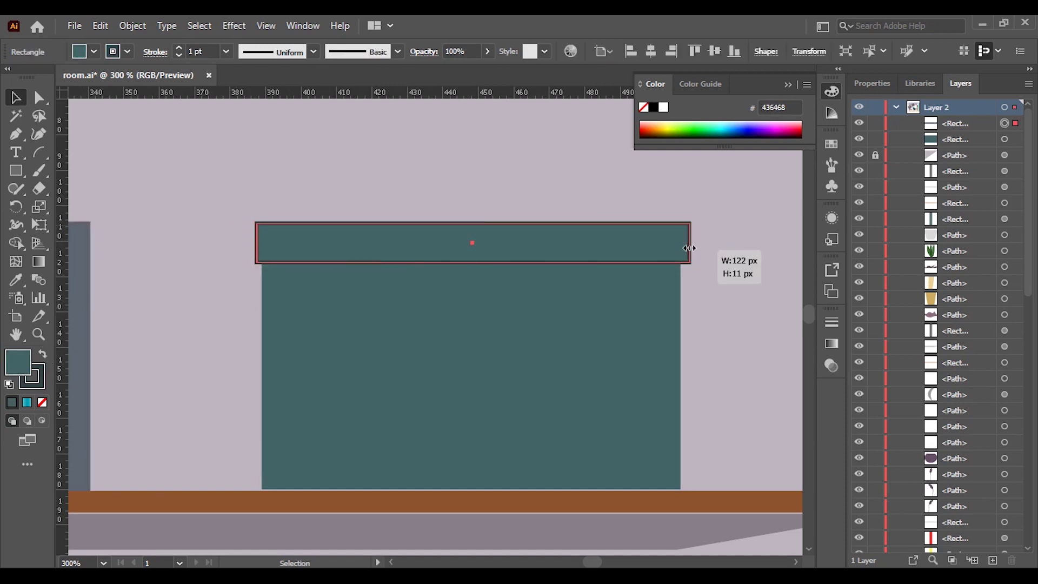
{"action": "left_click_drag", "start_coordinate": [689, 247], "coordinate": [687, 247]}
{"action": "key", "text": "ctrl+minus"}
{"action": "key", "text": "ctrl+minus"}
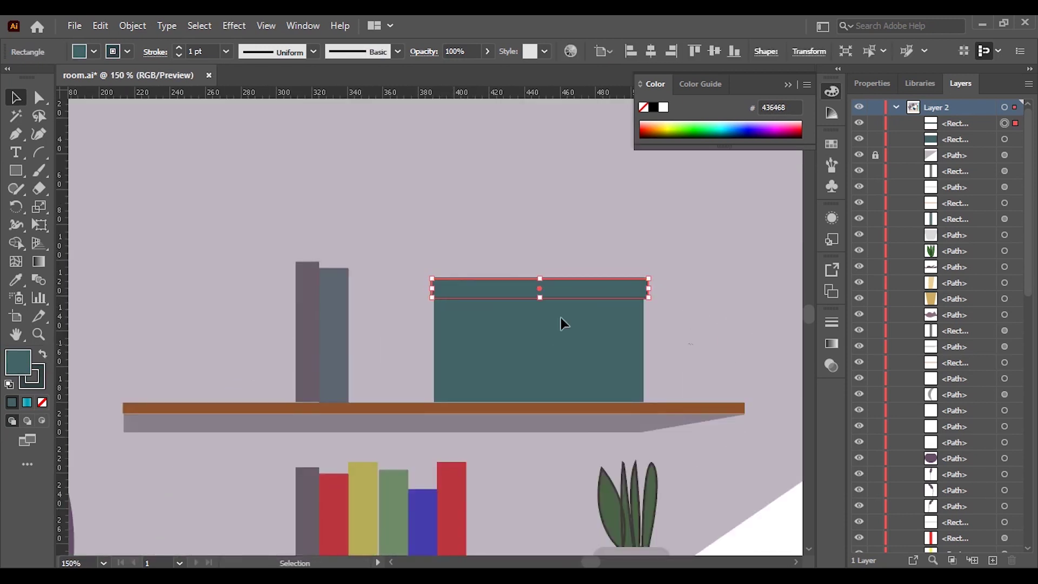
{"action": "left_click", "coordinate": [503, 389]}
{"action": "key", "text": "Return"}
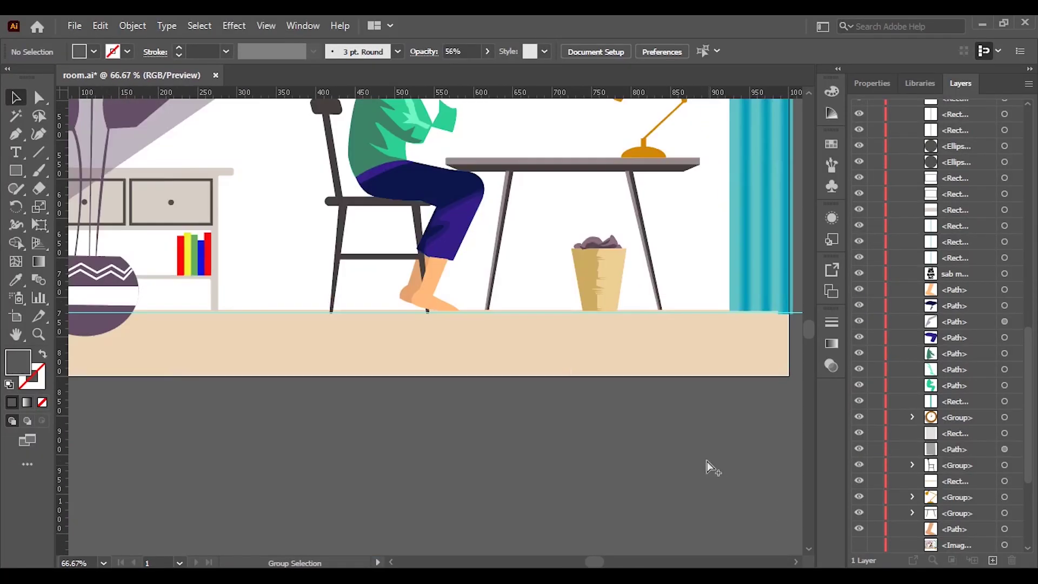
Draw a rectangle over the floor with no fill and a 12 pt tan outline
{"action": "scroll", "coordinate": [707, 468], "scroll_direction": "down", "scroll_amount": 3}
{"action": "key", "text": "m"}
{"action": "left_click_drag", "start_coordinate": [439, 380], "coordinate": [782, 509]}
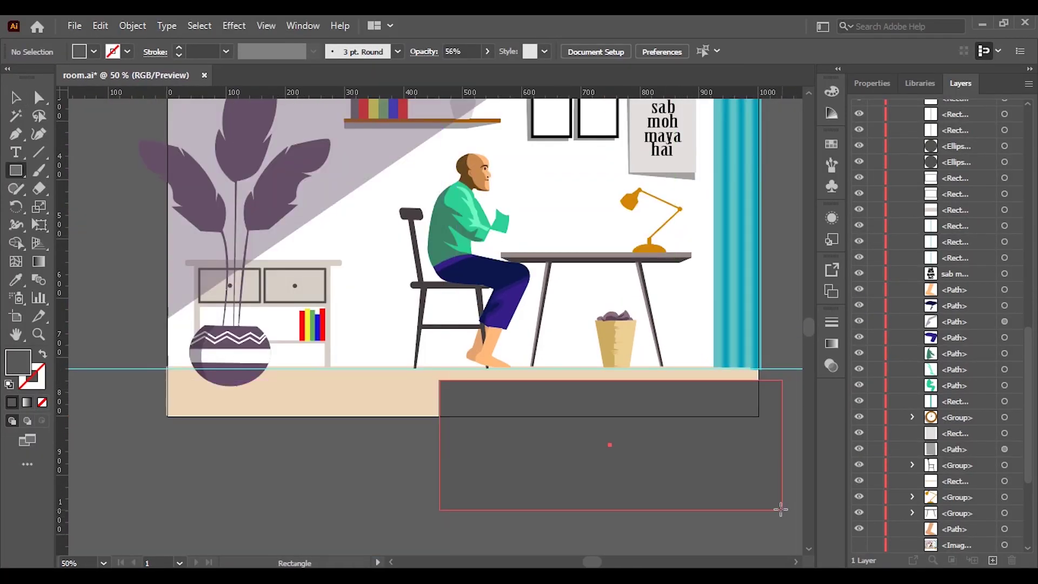
{"action": "left_click", "coordinate": [18, 98]}
{"action": "left_click", "coordinate": [93, 52]}
{"action": "left_click", "coordinate": [9, 76]}
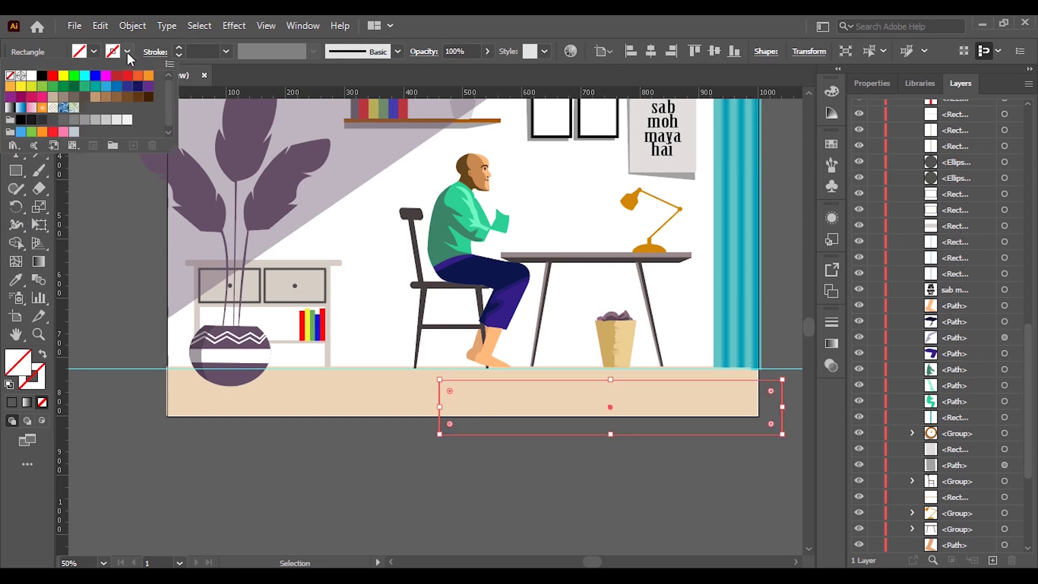
{"action": "left_click", "coordinate": [105, 99]}
{"action": "left_click", "coordinate": [226, 51]}
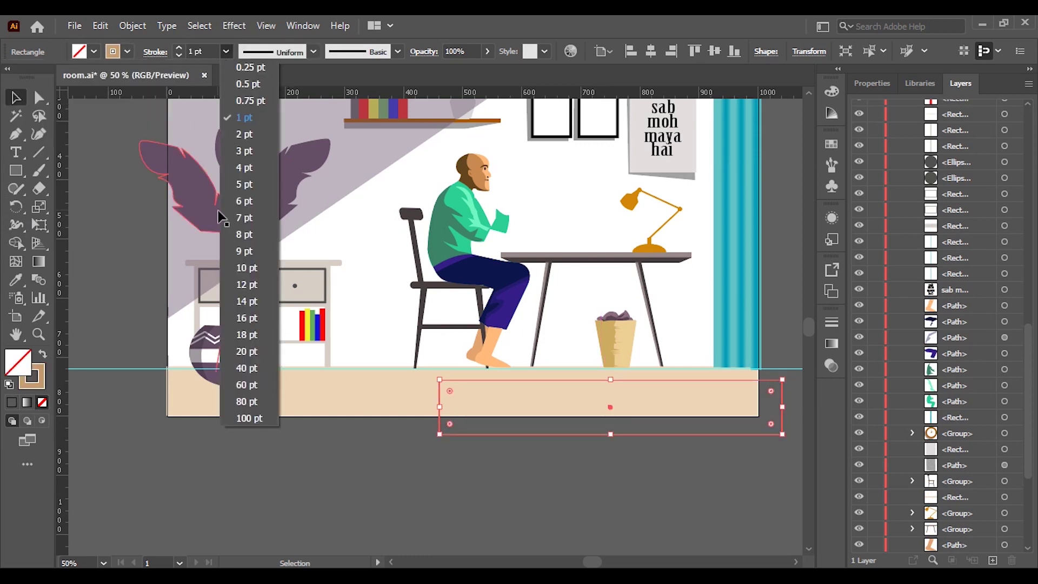
{"action": "left_click", "coordinate": [407, 474]}
{"action": "left_click", "coordinate": [226, 52]}
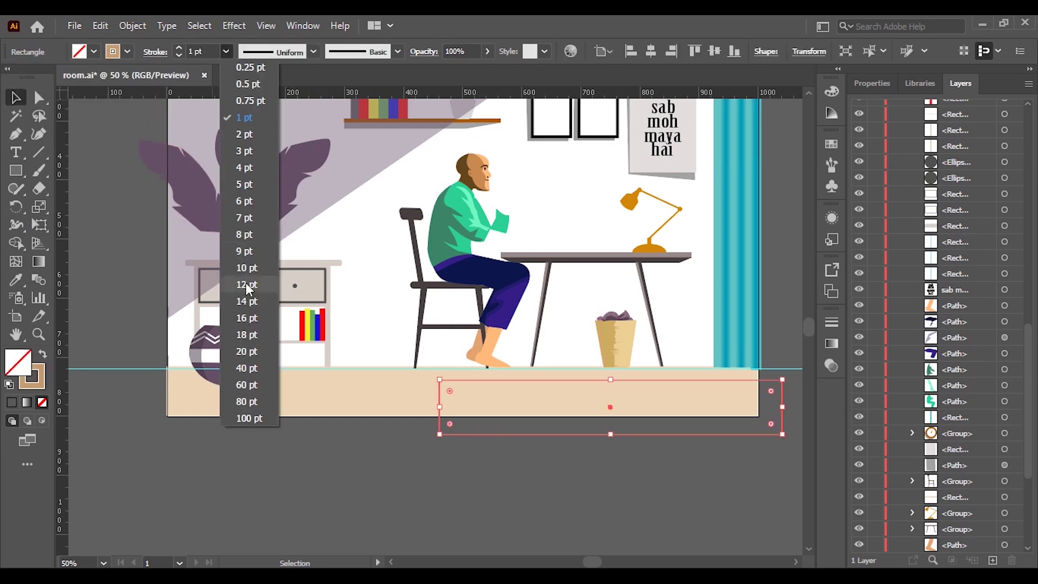
{"action": "left_click", "coordinate": [247, 284]}
{"action": "left_click", "coordinate": [587, 459]}
Pull the rectangle's bottom-left anchor outward to slant its left edge
{"action": "left_click", "coordinate": [39, 97]}
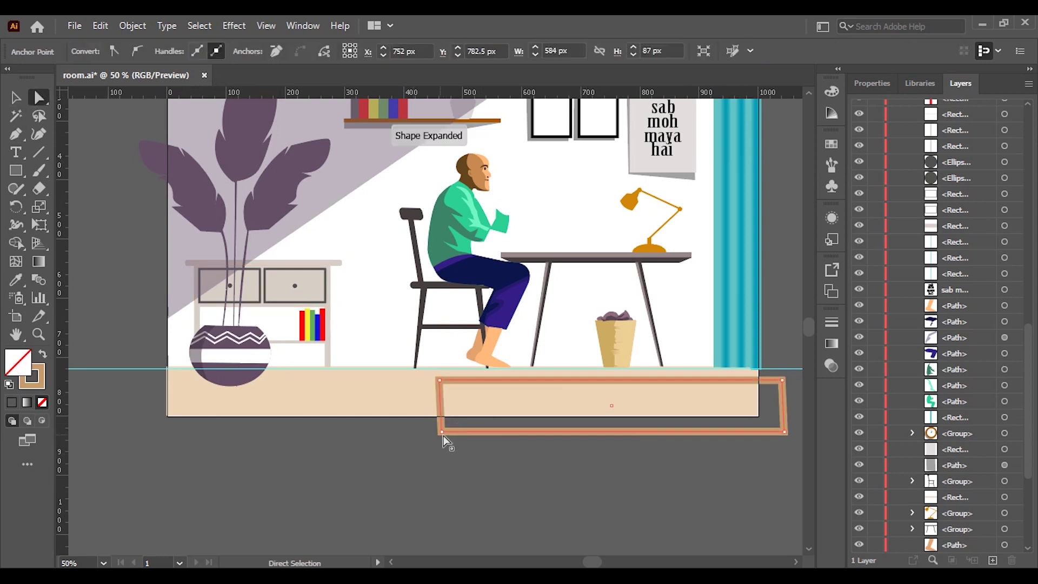
{"action": "left_click_drag", "start_coordinate": [438, 435], "coordinate": [386, 436]}
{"action": "key", "text": "v"}
{"action": "key", "text": "ctrl+minus"}
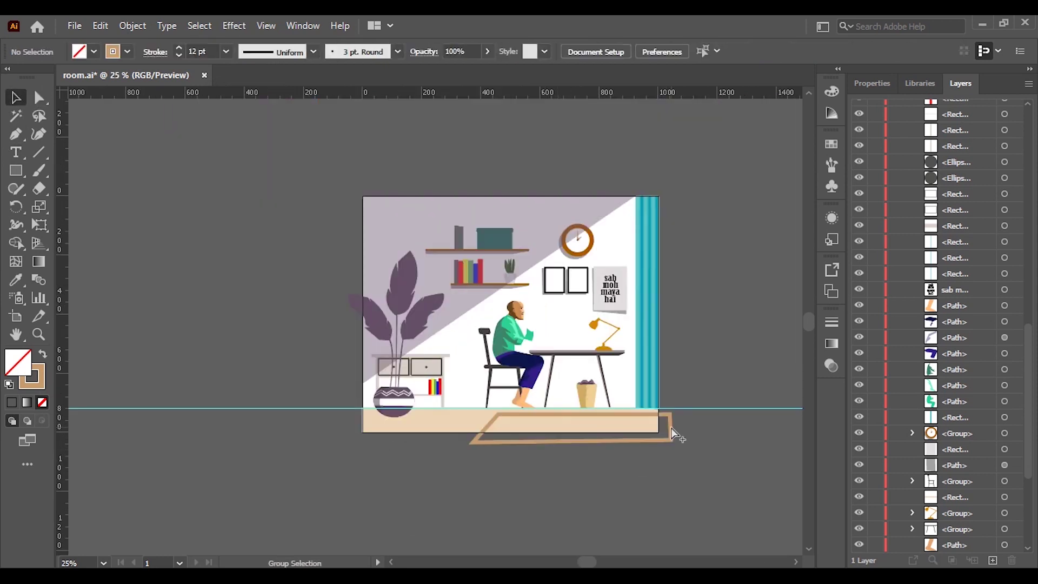
{"action": "key", "text": "ctrl+plus"}
{"action": "key", "text": "ctrl+plus"}
{"action": "left_click", "coordinate": [581, 397]}
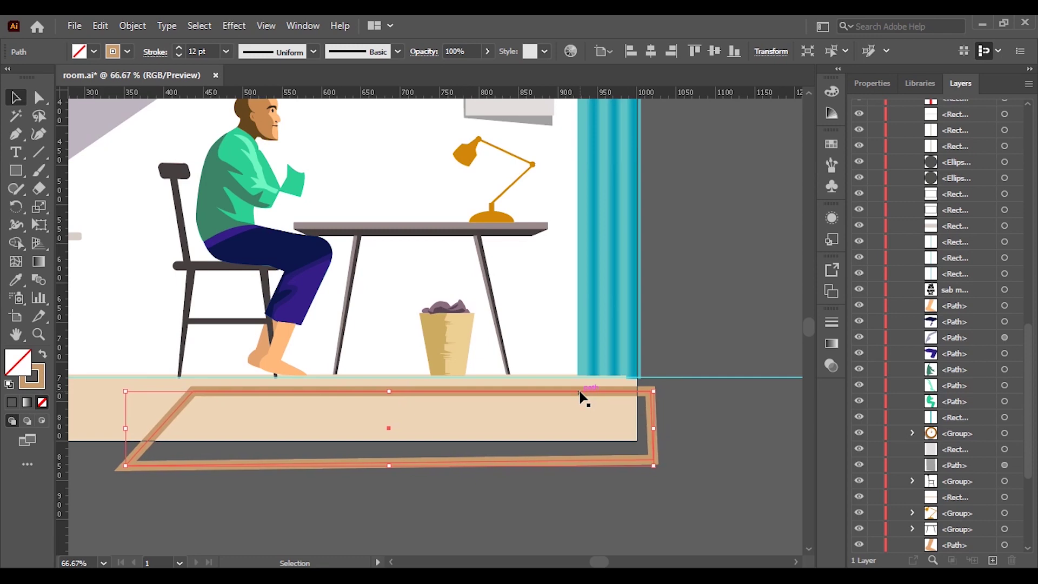
{"action": "key", "text": "ctrl+minus"}
{"action": "left_click", "coordinate": [473, 441]}
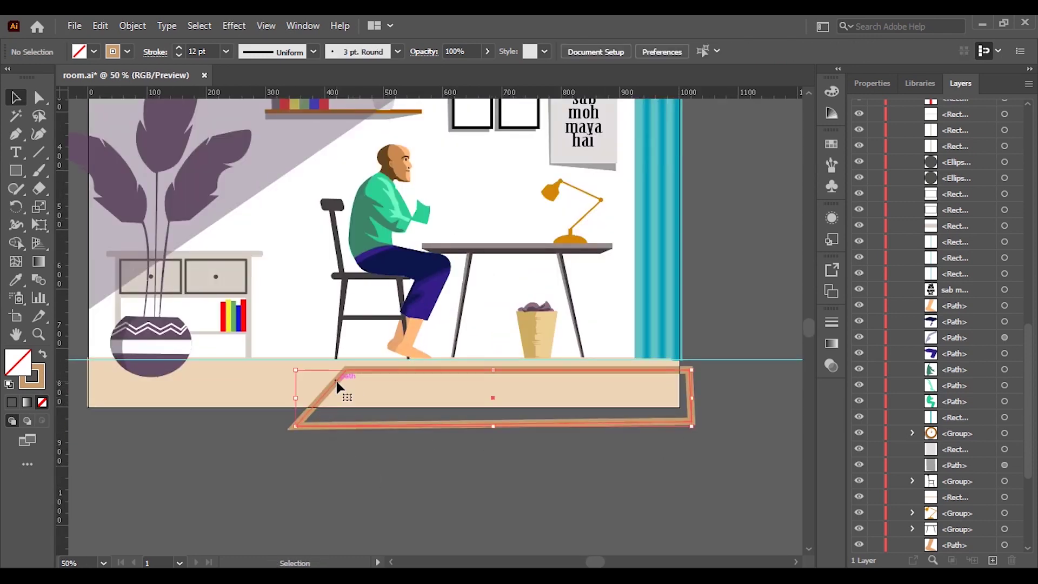
Fill the rug shape with light cream EFE8DF and remove its outline
{"action": "left_click", "coordinate": [336, 385]}
{"action": "left_click", "coordinate": [94, 51]}
{"action": "left_click", "coordinate": [16, 279]}
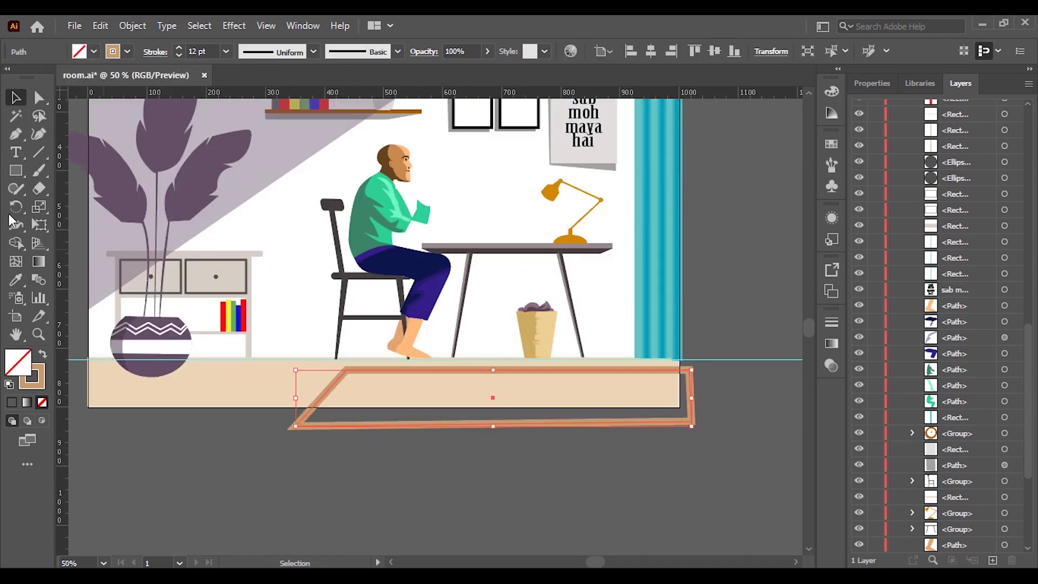
{"action": "left_click", "coordinate": [216, 383]}
{"action": "key", "text": "v"}
{"action": "key", "text": "ctrl+shift+a"}
{"action": "left_click", "coordinate": [354, 426]}
{"action": "double_click", "coordinate": [18, 361]}
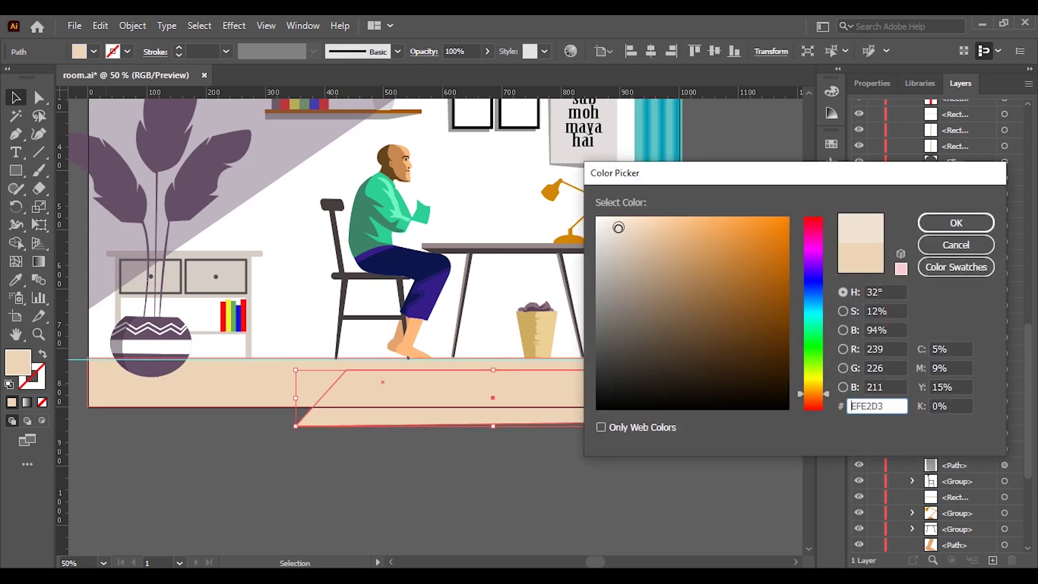
{"action": "key", "text": "Return"}
{"action": "left_click", "coordinate": [631, 486]}
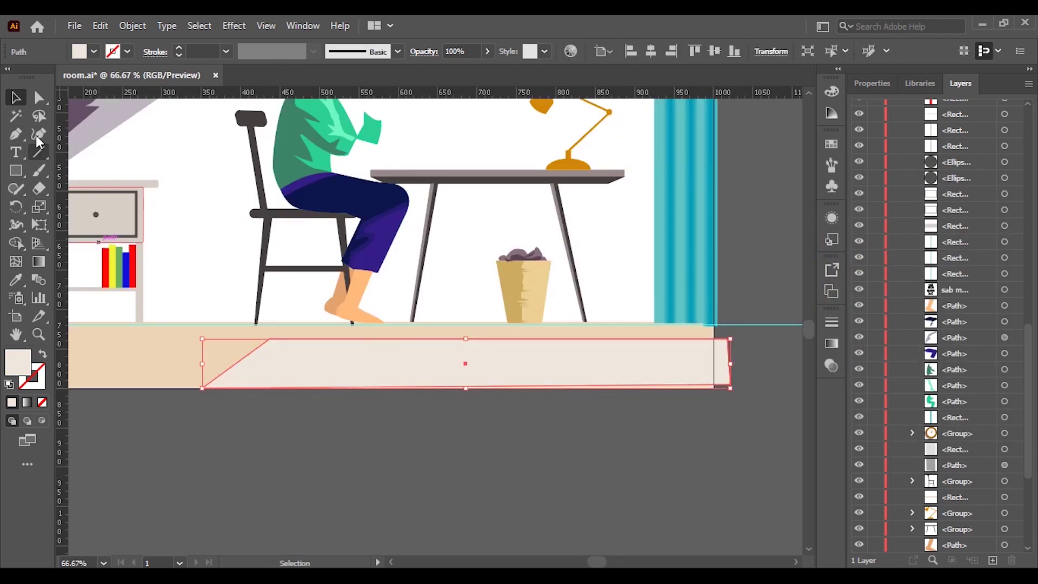
Adjust the rug's right-side anchors so its corner aligns with the floor edge
{"action": "key", "text": "ctrl+equal"}
{"action": "key", "text": "ctrl+equal"}
{"action": "key", "text": "a"}
{"action": "left_click_drag", "start_coordinate": [778, 271], "coordinate": [761, 279]}
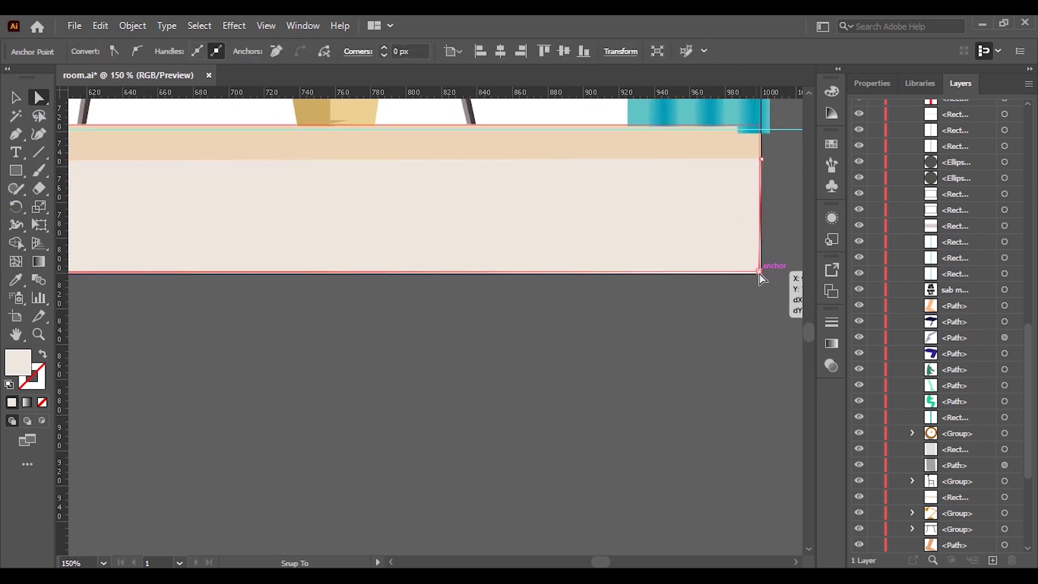
{"action": "key", "text": "ctrl+equal"}
{"action": "key", "text": "ctrl+equal"}
{"action": "key", "text": "ctrl+equal"}
{"action": "left_click_drag", "start_coordinate": [513, 405], "coordinate": [515, 405]}
{"action": "key", "text": "ctrl+minus"}
{"action": "key", "text": "ctrl+minus"}
{"action": "key", "text": "ctrl+minus"}
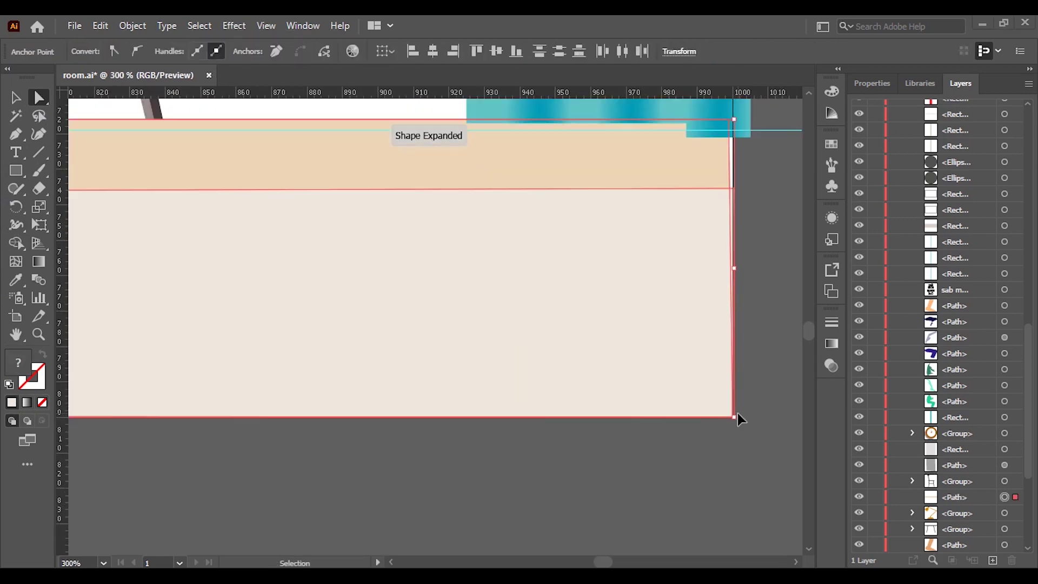
{"action": "key", "text": "ctrl+minus"}
{"action": "key", "text": "ctrl+minus"}
{"action": "key", "text": "ctrl+minus"}
{"action": "left_click", "coordinate": [376, 490]}
{"action": "key", "text": "ctrl+equal"}
Draw a thin vertical stripe on the rug and fill it peach
{"action": "key", "text": "m"}
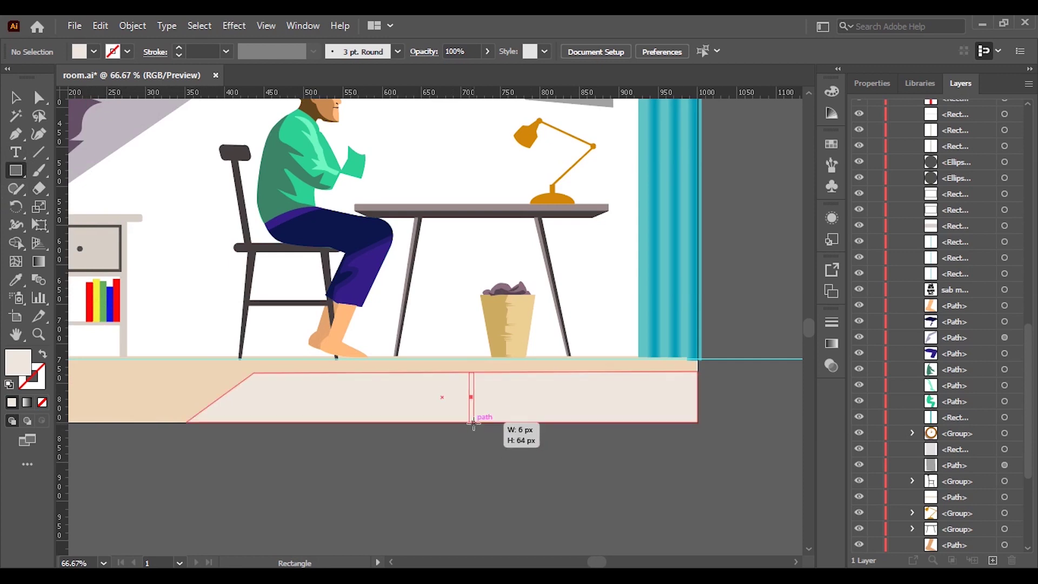
{"action": "left_click_drag", "start_coordinate": [473, 423], "coordinate": [473, 423]}
{"action": "key", "text": "a"}
{"action": "key", "text": "ctrl+equal"}
{"action": "key", "text": "ctrl+equal"}
{"action": "key", "text": "ctrl+shift+a"}
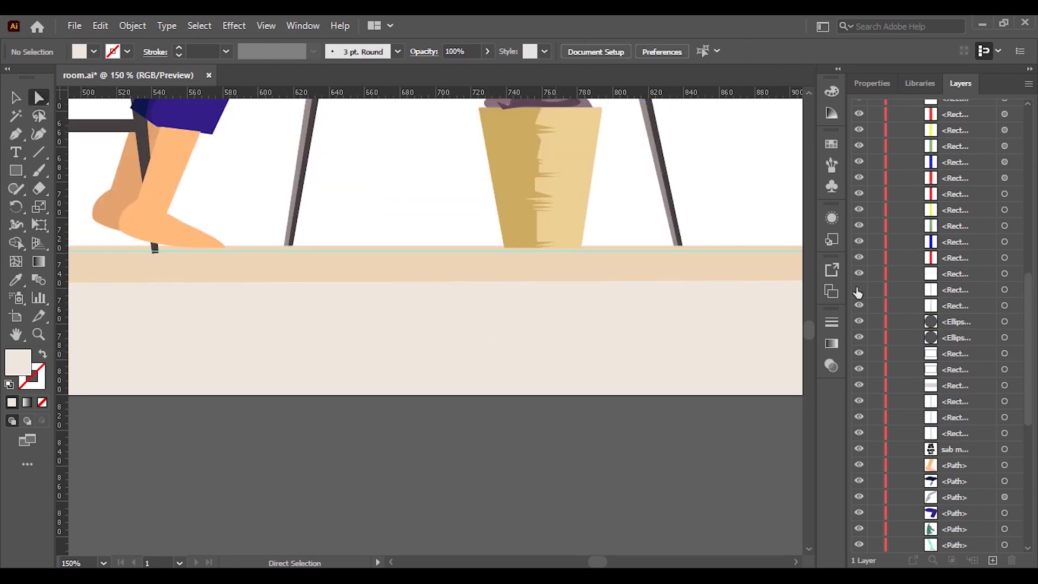
{"action": "key", "text": "ctrl+minus"}
{"action": "key", "text": "ctrl+minus"}
{"action": "key", "text": "ctrl+minus"}
{"action": "key", "text": "ctrl+equal"}
{"action": "key", "text": "ctrl+equal"}
{"action": "key", "text": "ctrl+equal"}
{"action": "left_click", "coordinate": [545, 376]}
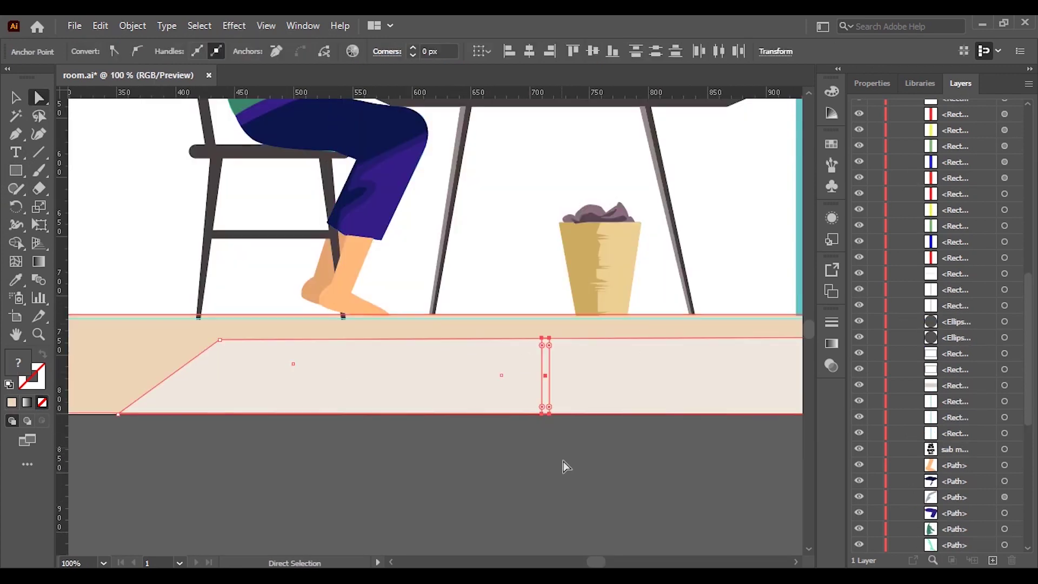
{"action": "double_click", "coordinate": [18, 362]}
{"action": "key", "text": "Return"}
{"action": "left_click", "coordinate": [676, 464]}
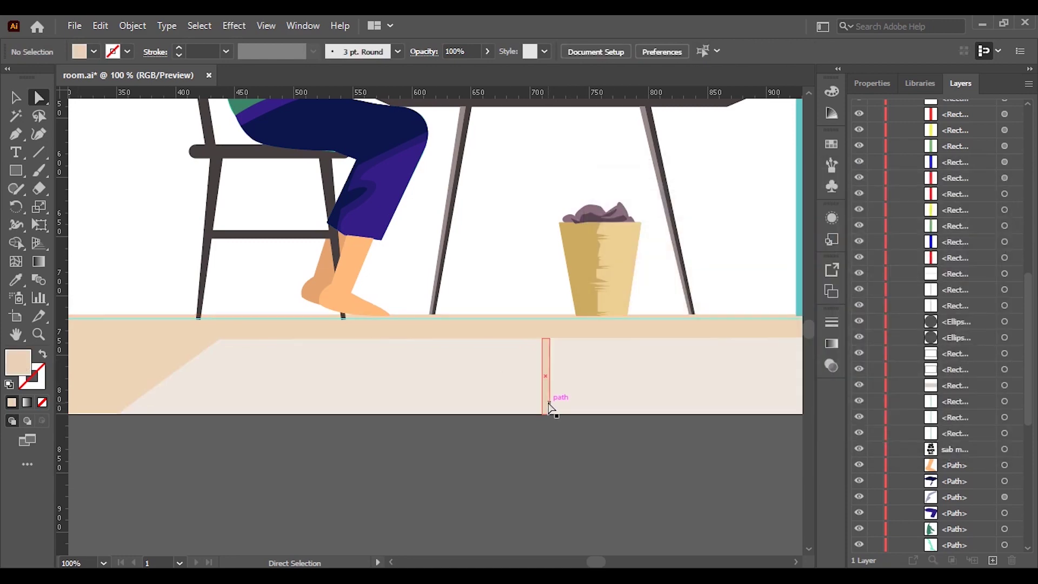
Shift the stripe's bottom anchors leftward so it slants across the rug
{"action": "scroll", "coordinate": [549, 405], "scroll_direction": "up", "scroll_amount": 3}
{"action": "left_click", "coordinate": [598, 331]}
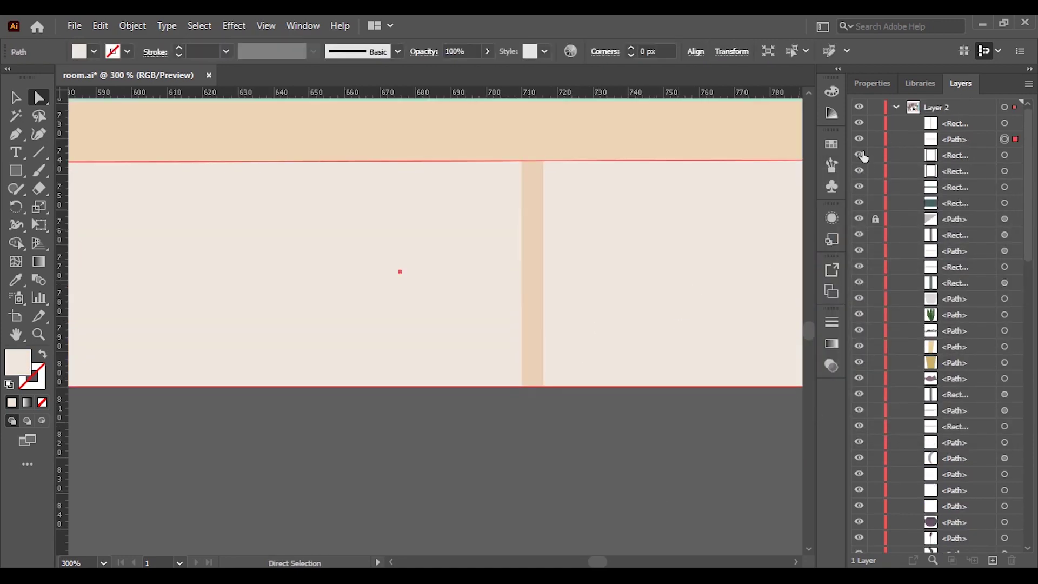
{"action": "scroll", "coordinate": [546, 377], "scroll_direction": "down", "scroll_amount": 4}
{"action": "left_click_drag", "start_coordinate": [556, 410], "coordinate": [544, 396]}
{"action": "scroll", "coordinate": [548, 398], "scroll_direction": "up", "scroll_amount": 4}
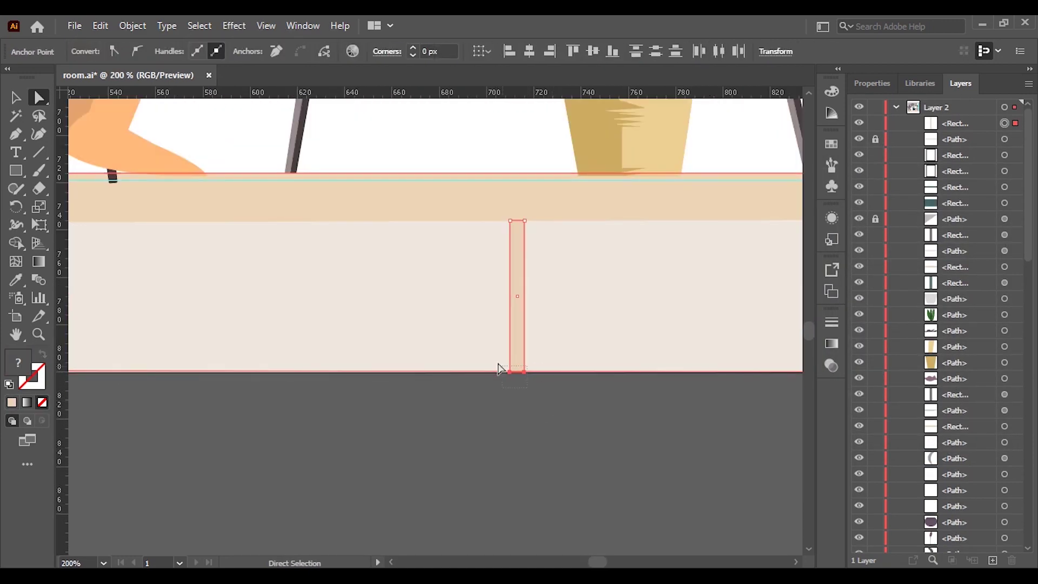
{"action": "left_click_drag", "start_coordinate": [498, 369], "coordinate": [374, 366]}
{"action": "scroll", "coordinate": [427, 451], "scroll_direction": "down", "scroll_amount": 3}
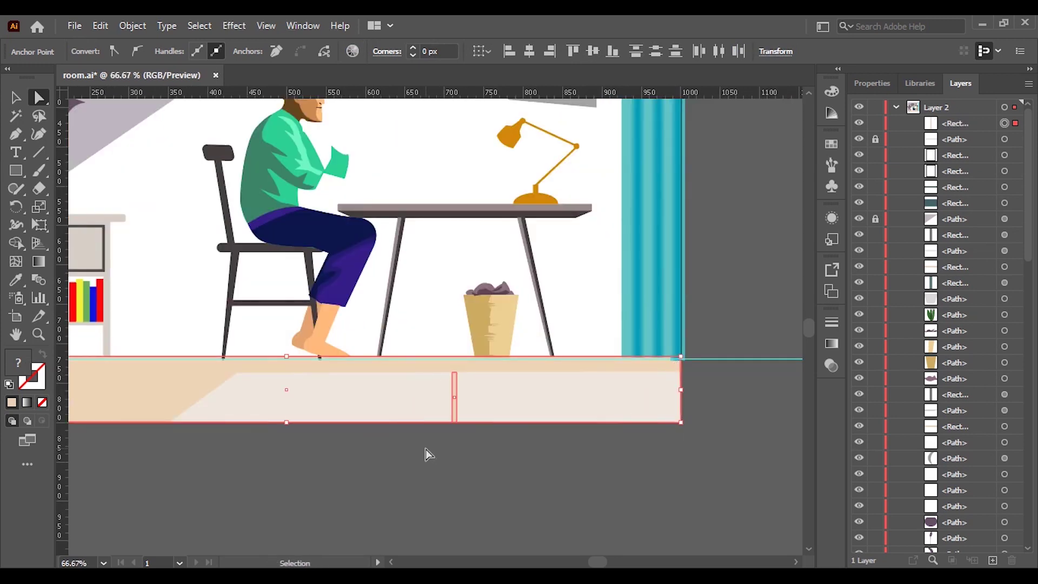
{"action": "left_click", "coordinate": [427, 453]}
{"action": "scroll", "coordinate": [427, 453], "scroll_direction": "up", "scroll_amount": 2}
{"action": "scroll", "coordinate": [454, 471], "scroll_direction": "up", "scroll_amount": 3}
{"action": "scroll", "coordinate": [992, 343], "scroll_direction": "down", "scroll_amount": 5}
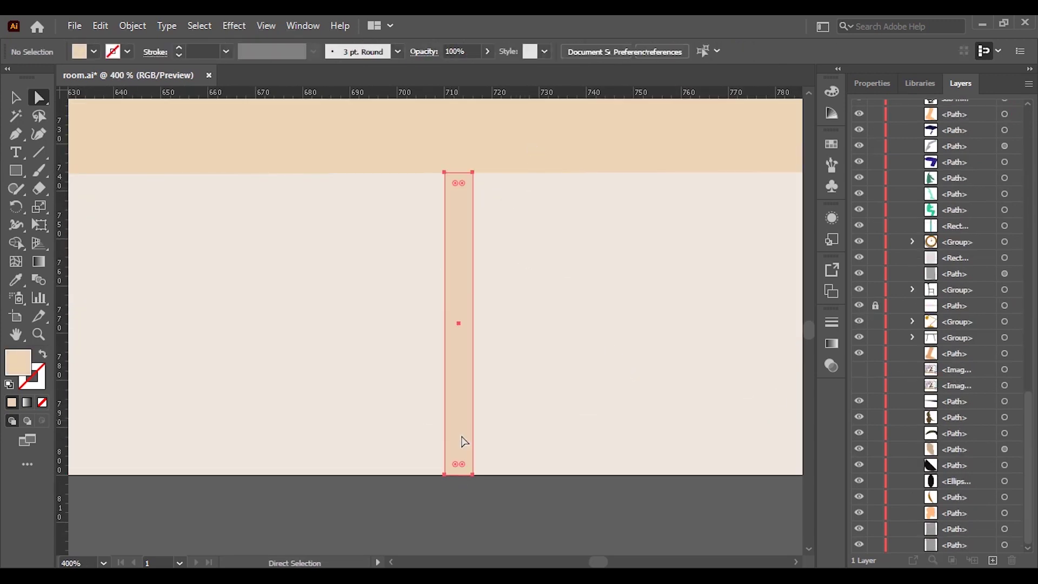
{"action": "scroll", "coordinate": [463, 442], "scroll_direction": "down", "scroll_amount": 4}
{"action": "left_click_drag", "start_coordinate": [474, 489], "coordinate": [503, 493]}
{"action": "scroll", "coordinate": [622, 513], "scroll_direction": "down", "scroll_amount": 3}
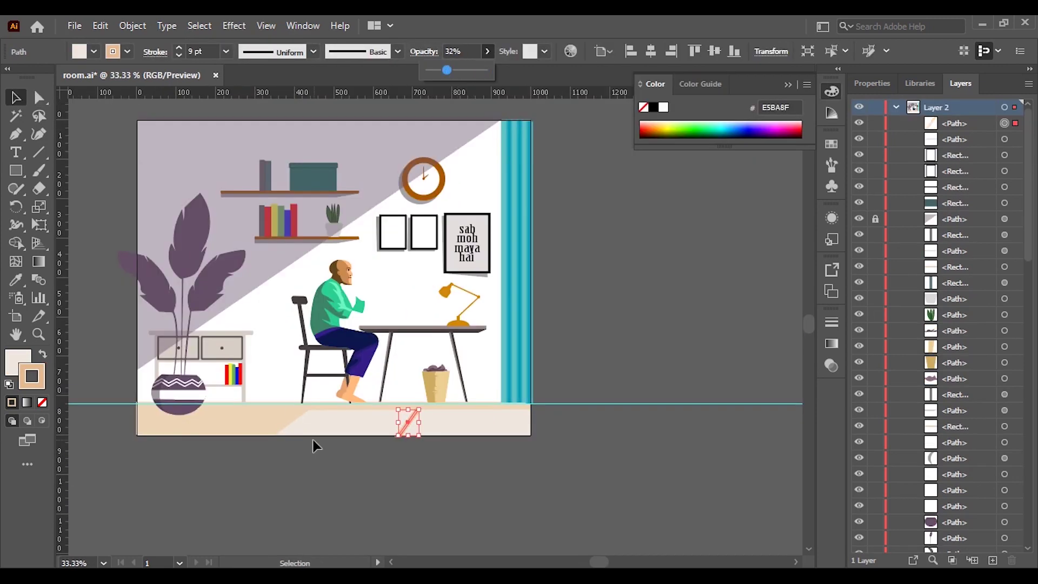
Draw a long thin strip across the rug and select it
{"action": "left_click", "coordinate": [398, 488]}
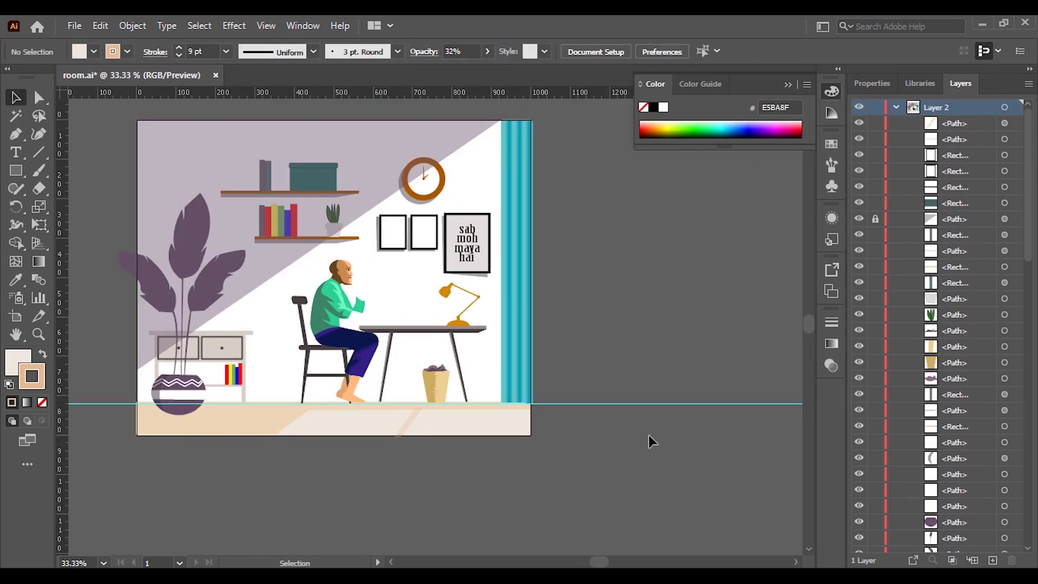
{"action": "left_click_drag", "start_coordinate": [523, 426], "coordinate": [533, 427]}
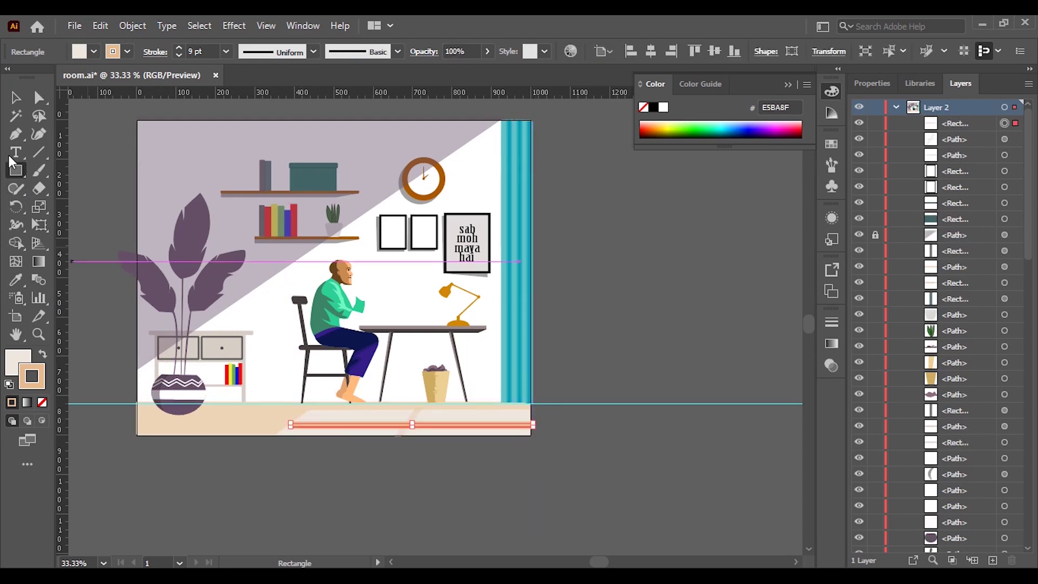
{"action": "left_click", "coordinate": [483, 427]}
{"action": "left_click", "coordinate": [641, 503]}
{"action": "scroll", "coordinate": [452, 435], "scroll_direction": "up", "scroll_amount": 4}
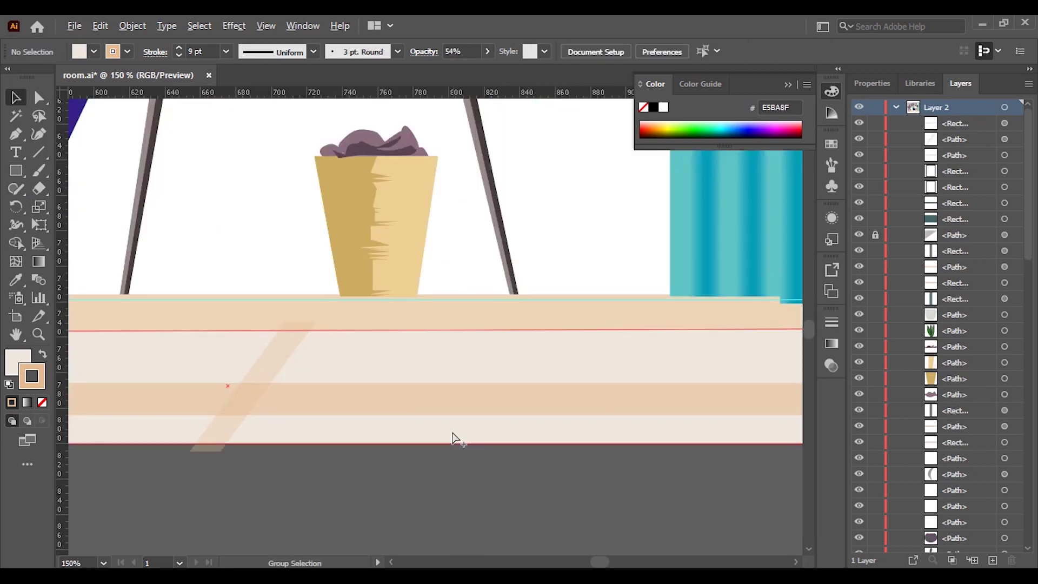
{"action": "left_click", "coordinate": [419, 398]}
{"action": "scroll", "coordinate": [313, 534], "scroll_direction": "down", "scroll_amount": 3}
{"action": "scroll", "coordinate": [361, 498], "scroll_direction": "up", "scroll_amount": 5}
Set the diagonal light stripe's stroke to None
{"action": "left_click", "coordinate": [321, 369]}
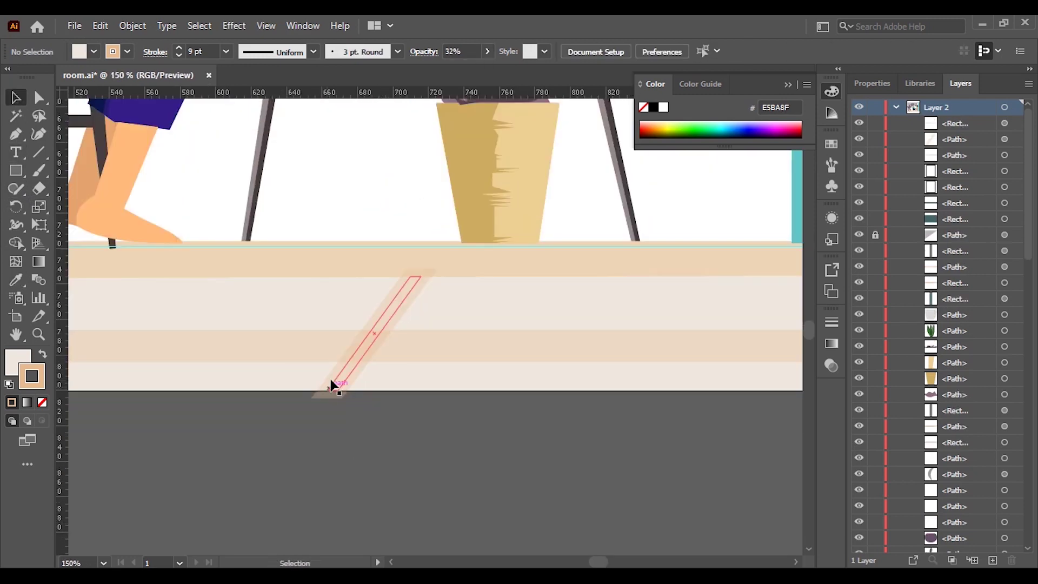
{"action": "key", "text": "ctrl+shift+a"}
{"action": "double_click", "coordinate": [43, 375]}
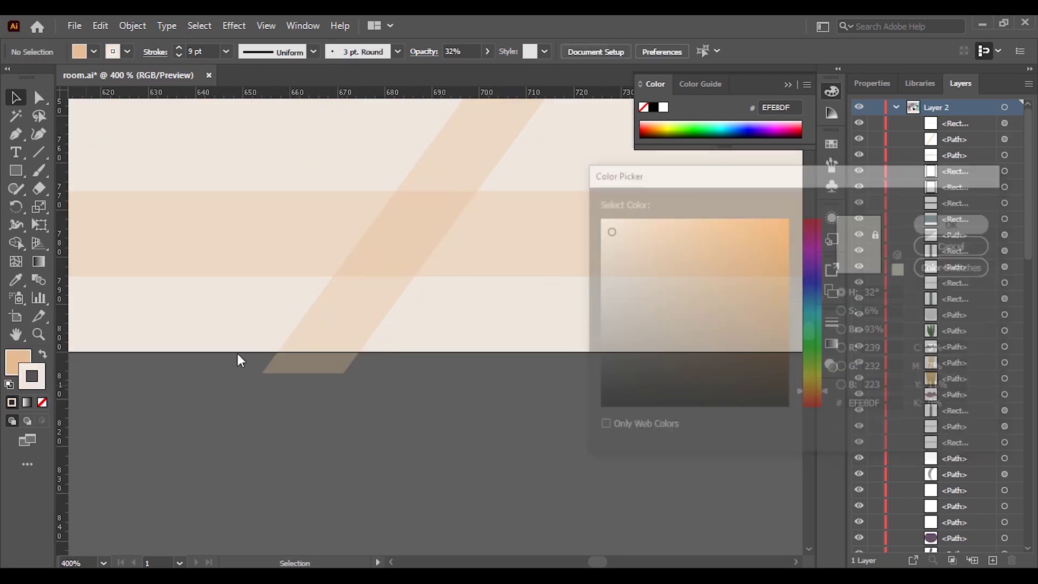
{"action": "scroll", "coordinate": [346, 430], "scroll_direction": "down", "scroll_amount": 2}
{"action": "scroll", "coordinate": [304, 461], "scroll_direction": "down", "scroll_amount": 2}
{"action": "scroll", "coordinate": [335, 432], "scroll_direction": "up", "scroll_amount": 3}
{"action": "left_click", "coordinate": [368, 407]}
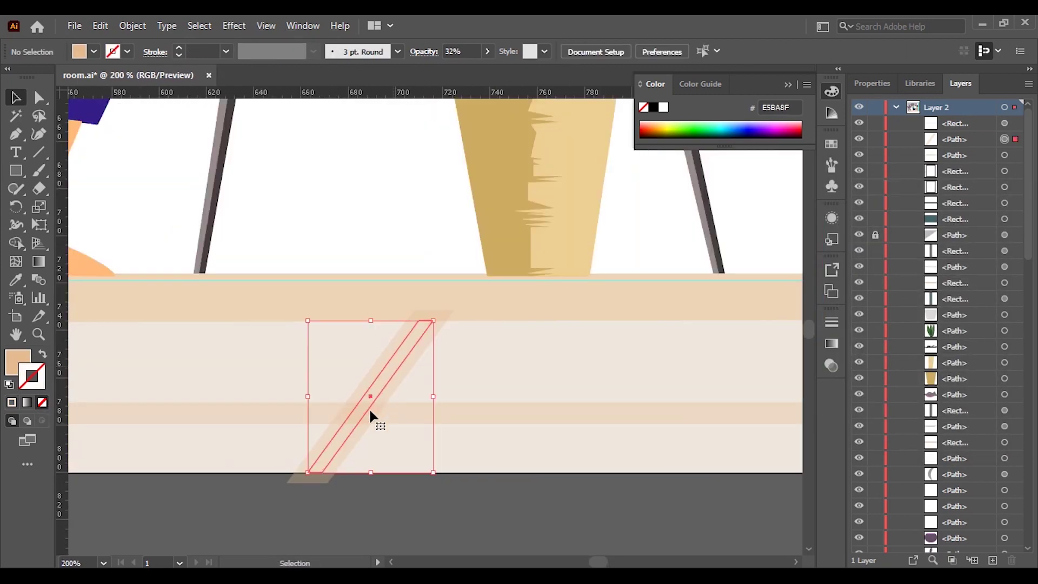
{"action": "left_click", "coordinate": [42, 402]}
{"action": "left_click", "coordinate": [346, 507]}
Widen the stripe to the right and extend the floor rectangle's corner anchor
{"action": "scroll", "coordinate": [345, 506], "scroll_direction": "down", "scroll_amount": 1}
{"action": "scroll", "coordinate": [371, 413], "scroll_direction": "up", "scroll_amount": 1}
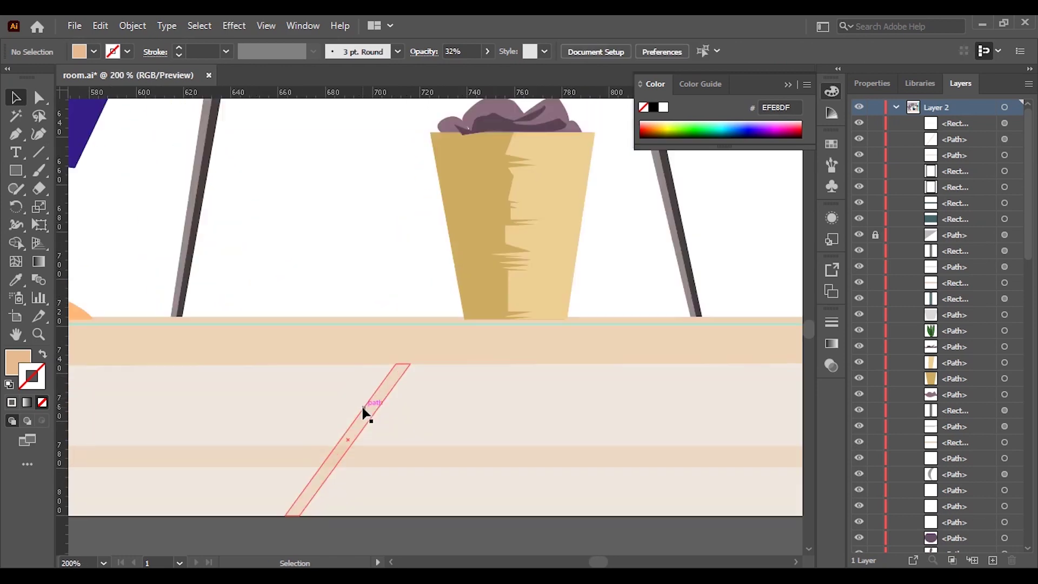
{"action": "left_click", "coordinate": [371, 413]}
{"action": "left_click_drag", "start_coordinate": [415, 518], "coordinate": [438, 518]}
{"action": "scroll", "coordinate": [459, 520], "scroll_direction": "down", "scroll_amount": 3}
{"action": "scroll", "coordinate": [480, 520], "scroll_direction": "up", "scroll_amount": 1}
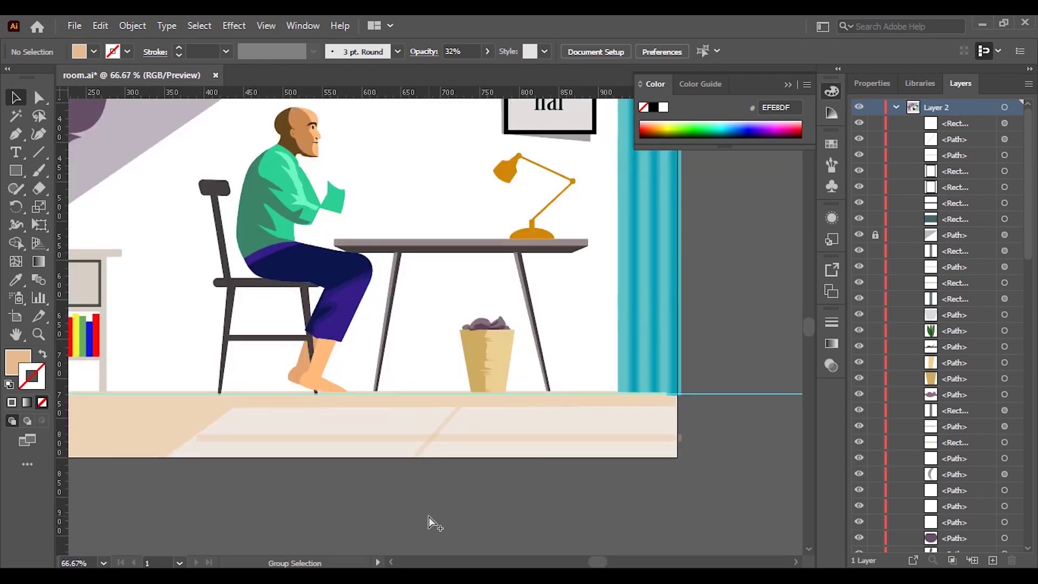
{"action": "scroll", "coordinate": [430, 517], "scroll_direction": "up", "scroll_amount": 4}
{"action": "left_click", "coordinate": [39, 97]}
{"action": "left_click_drag", "start_coordinate": [224, 429], "coordinate": [187, 428]}
{"action": "scroll", "coordinate": [311, 530], "scroll_direction": "down", "scroll_amount": 8}
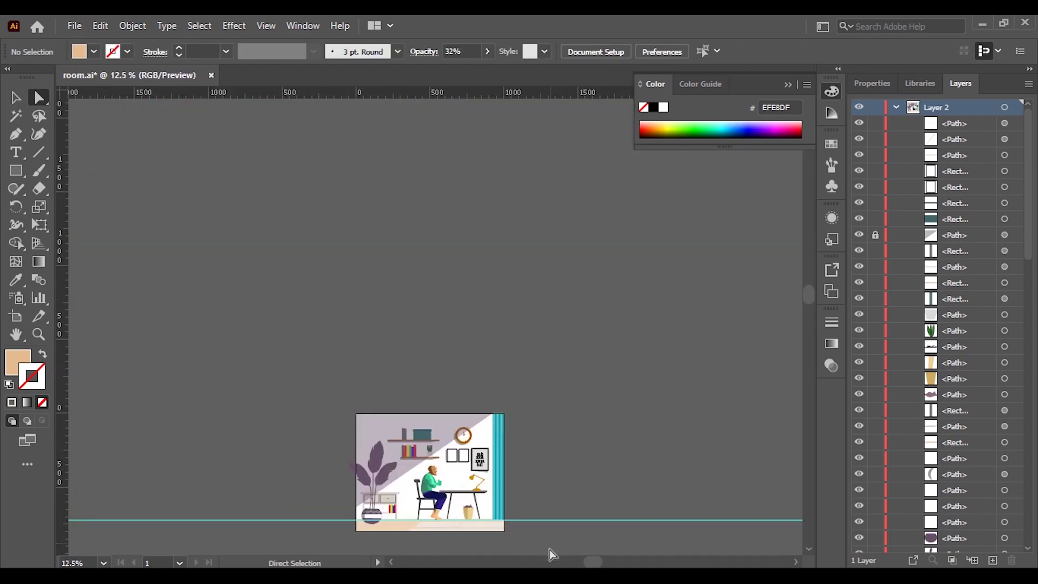
{"action": "scroll", "coordinate": [494, 529], "scroll_direction": "up", "scroll_amount": 2}
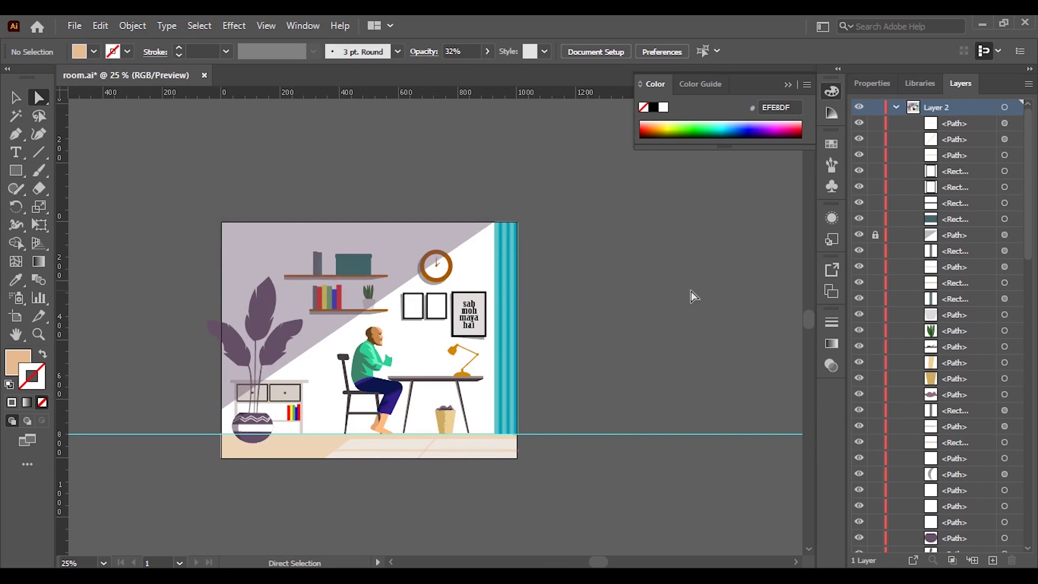
Move the brown forearm onto the man's arm, resting its hand end on the table
{"action": "scroll", "coordinate": [530, 454], "scroll_direction": "up", "scroll_amount": 2}
{"action": "key", "text": "v"}
{"action": "left_click", "coordinate": [697, 302]}
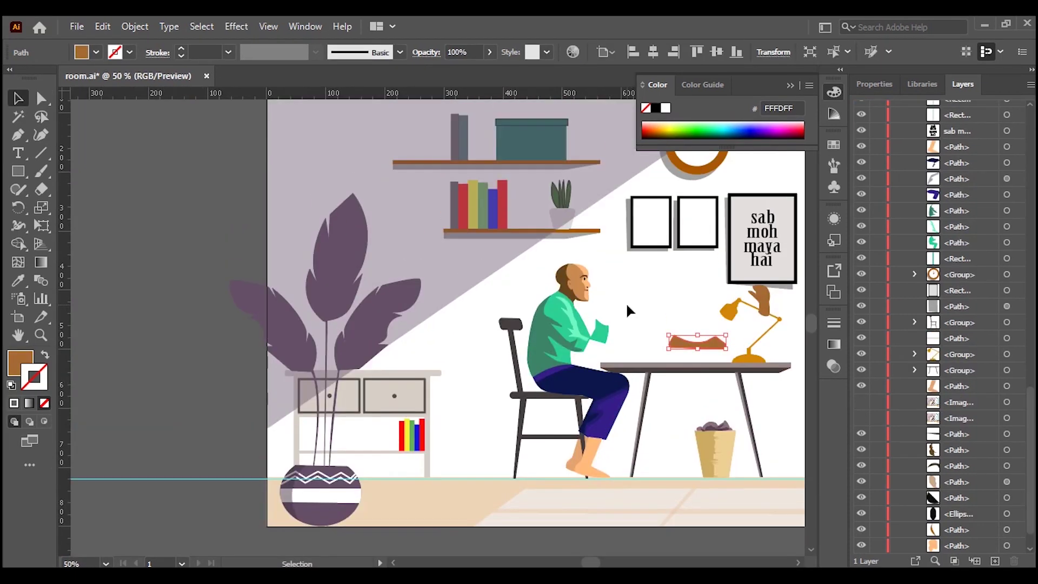
{"action": "scroll", "coordinate": [666, 368], "scroll_direction": "up", "scroll_amount": 2}
{"action": "left_click_drag", "start_coordinate": [783, 413], "coordinate": [508, 427]}
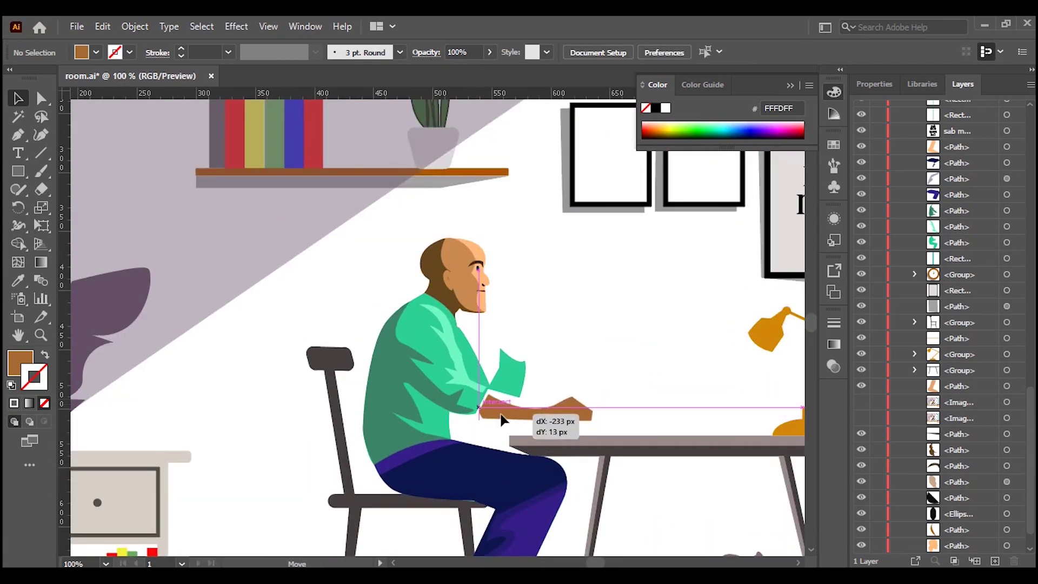
{"action": "left_click", "coordinate": [505, 420]}
{"action": "scroll", "coordinate": [505, 420], "scroll_direction": "down", "scroll_amount": 3}
{"action": "scroll", "coordinate": [567, 359], "scroll_direction": "up", "scroll_amount": 1}
{"action": "scroll", "coordinate": [494, 318], "scroll_direction": "up", "scroll_amount": 5}
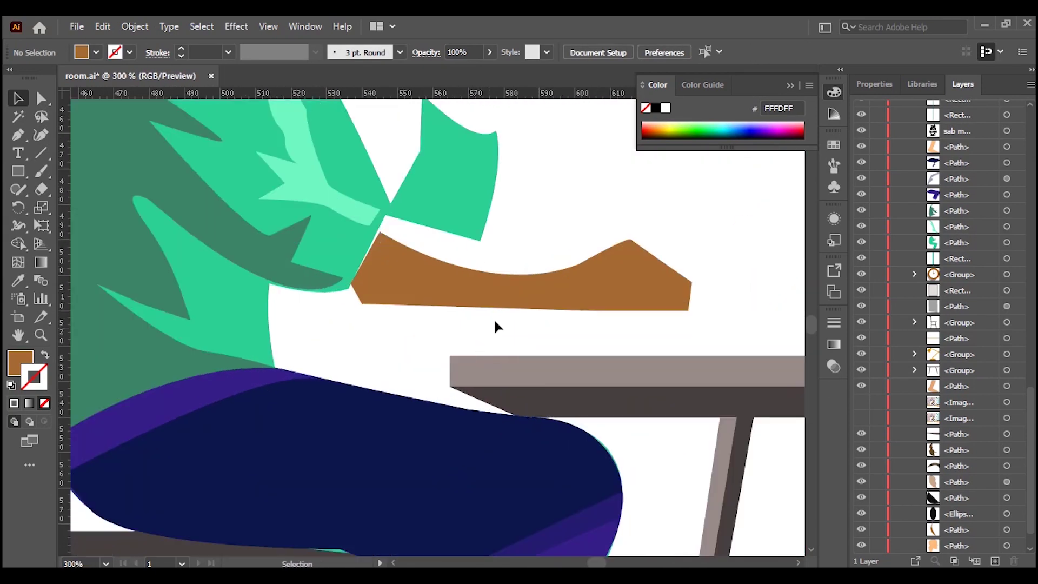
{"action": "key", "text": "a"}
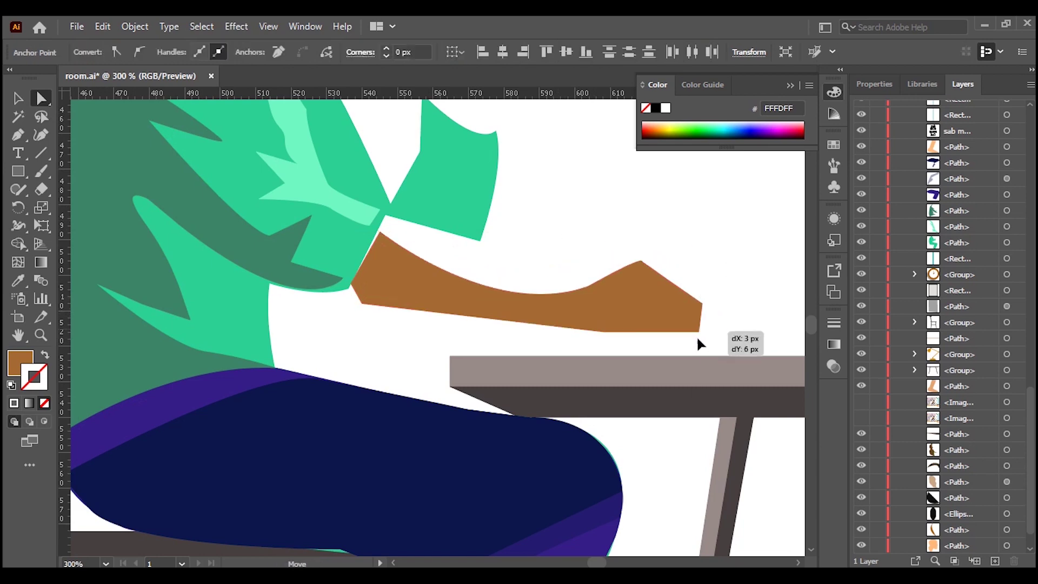
{"action": "left_click_drag", "start_coordinate": [700, 329], "coordinate": [721, 350]}
{"action": "scroll", "coordinate": [449, 307], "scroll_direction": "up", "scroll_amount": 1}
{"action": "left_click_drag", "start_coordinate": [383, 239], "coordinate": [387, 222]}
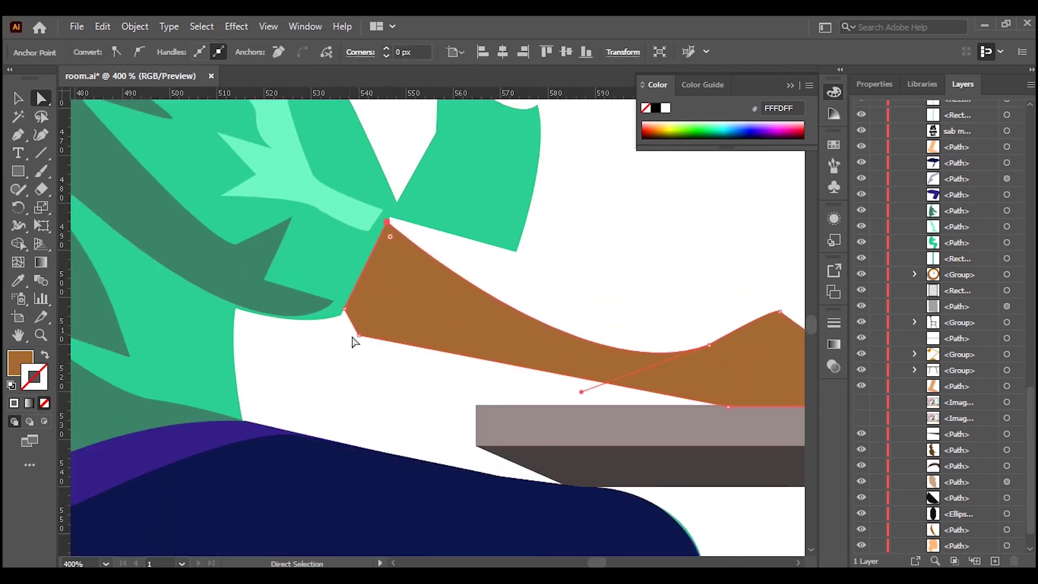
Draw a curved peach highlight path along the top of the forearm
{"action": "key", "text": "ctrl+0"}
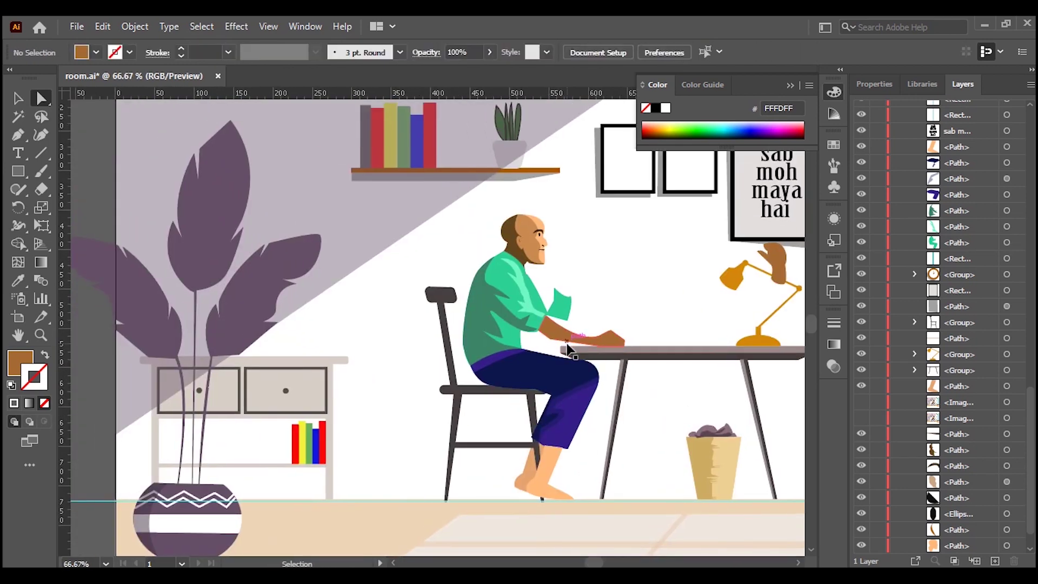
{"action": "scroll", "coordinate": [486, 379], "scroll_direction": "up", "scroll_amount": 5}
{"action": "scroll", "coordinate": [541, 373], "scroll_direction": "up", "scroll_amount": 3}
{"action": "key", "text": "p"}
{"action": "left_click", "coordinate": [421, 316]}
{"action": "scroll", "coordinate": [595, 373], "scroll_direction": "down", "scroll_amount": 3}
{"action": "left_click_drag", "start_coordinate": [537, 422], "coordinate": [632, 427]}
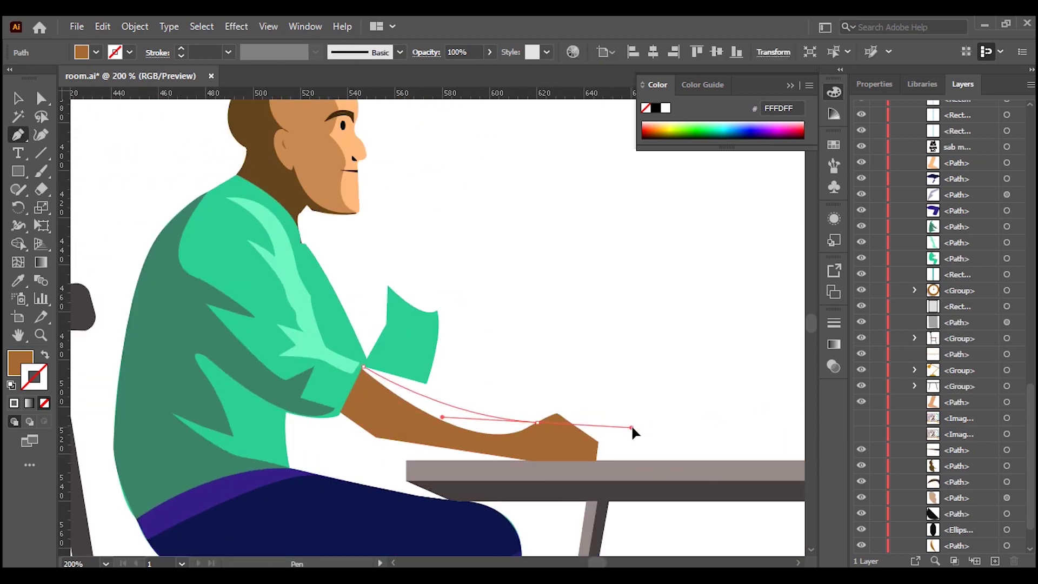
{"action": "left_click_drag", "start_coordinate": [536, 422], "coordinate": [548, 416]}
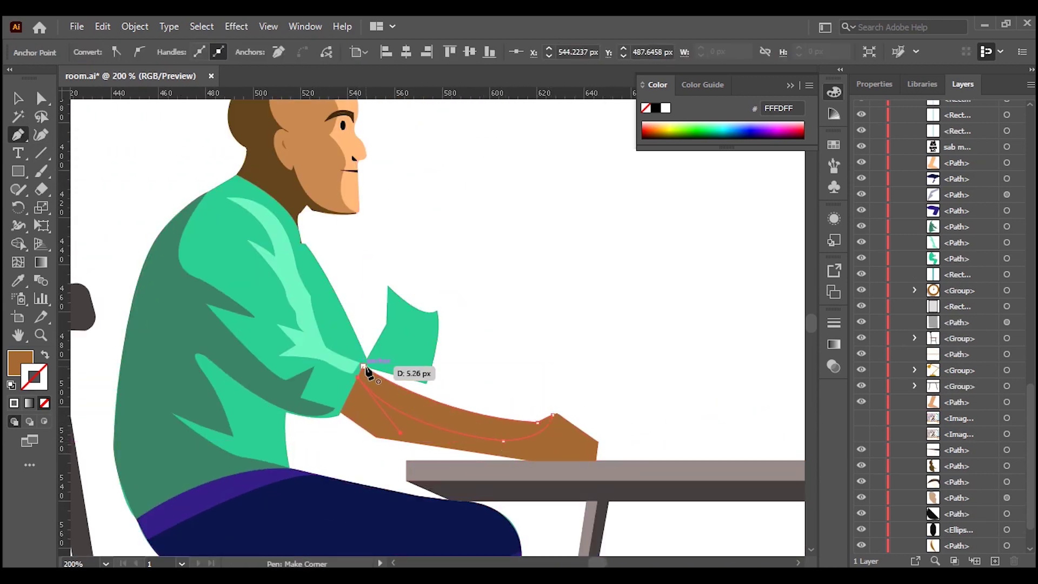
{"action": "left_click", "coordinate": [351, 144]}
Draw a thin rounded-rectangle pen filled 3A342F and send it behind the hand
{"action": "left_click_drag", "start_coordinate": [18, 171], "coordinate": [81, 188]}
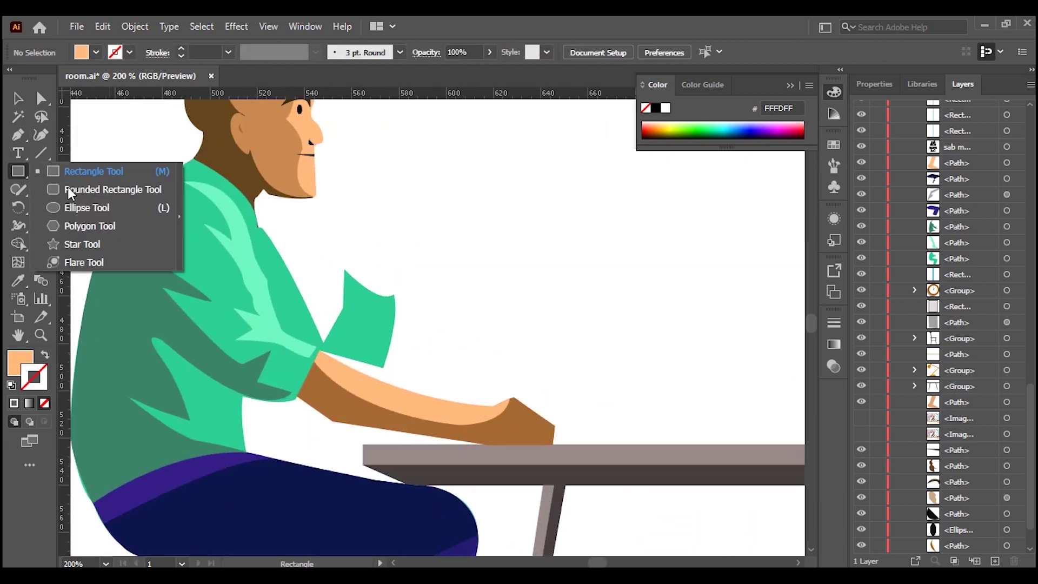
{"action": "left_click_drag", "start_coordinate": [535, 361], "coordinate": [542, 430]}
{"action": "double_click", "coordinate": [20, 362]}
{"action": "type", "text": "3A342F"}
{"action": "key", "text": "Return"}
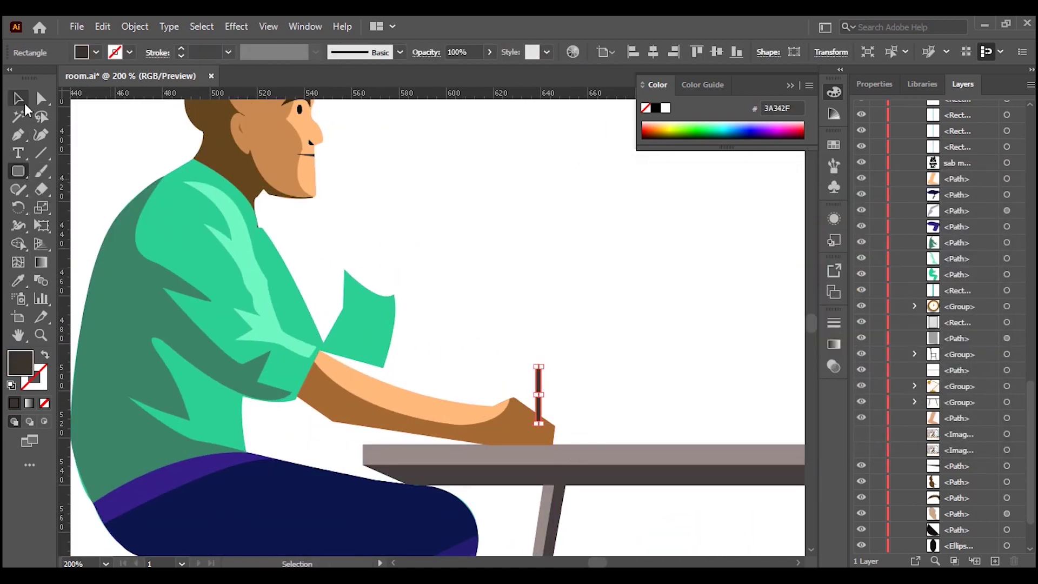
{"action": "key", "text": "v"}
{"action": "key", "text": "ctrl+plus"}
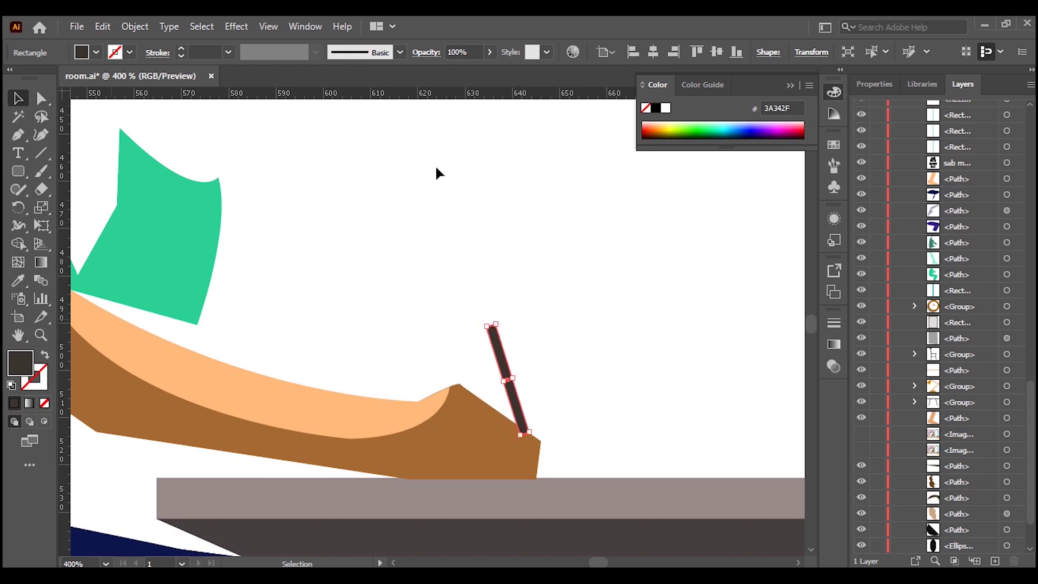
{"action": "right_click", "coordinate": [491, 193]}
{"action": "left_click", "coordinate": [702, 523]}
{"action": "key", "text": "ctrl+1"}
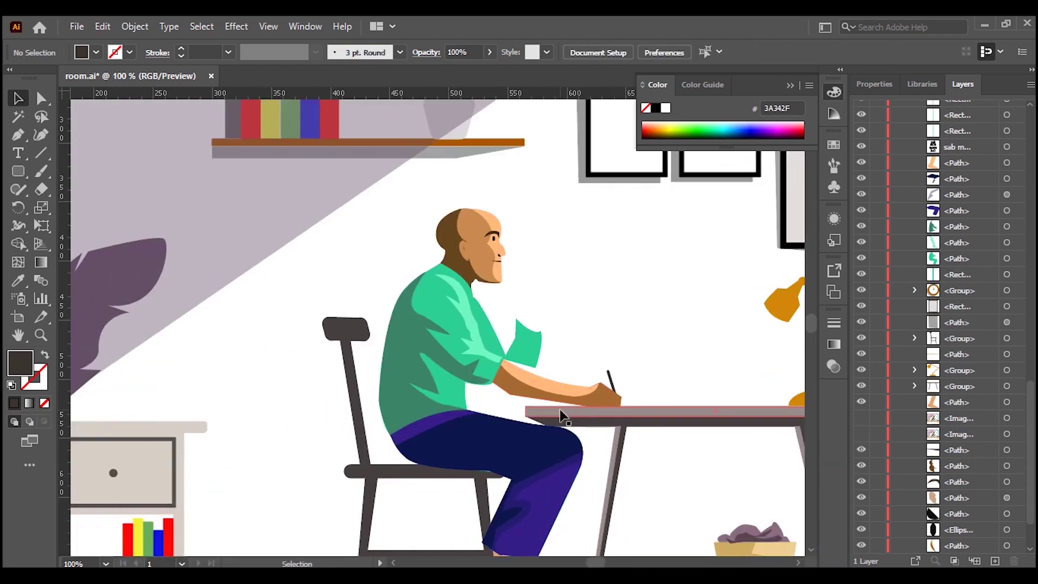
Adjust the arm's underside near the table and the highlight's tip anchor
{"action": "key", "text": "ctrl+plus"}
{"action": "left_click", "coordinate": [565, 393]}
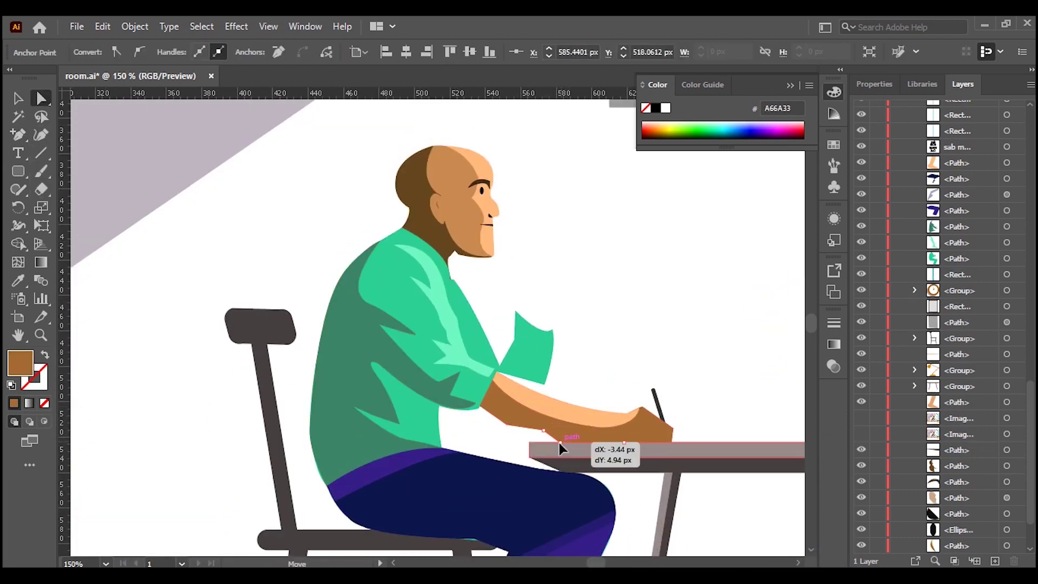
{"action": "left_click_drag", "start_coordinate": [559, 448], "coordinate": [567, 433]}
{"action": "left_click", "coordinate": [435, 412]}
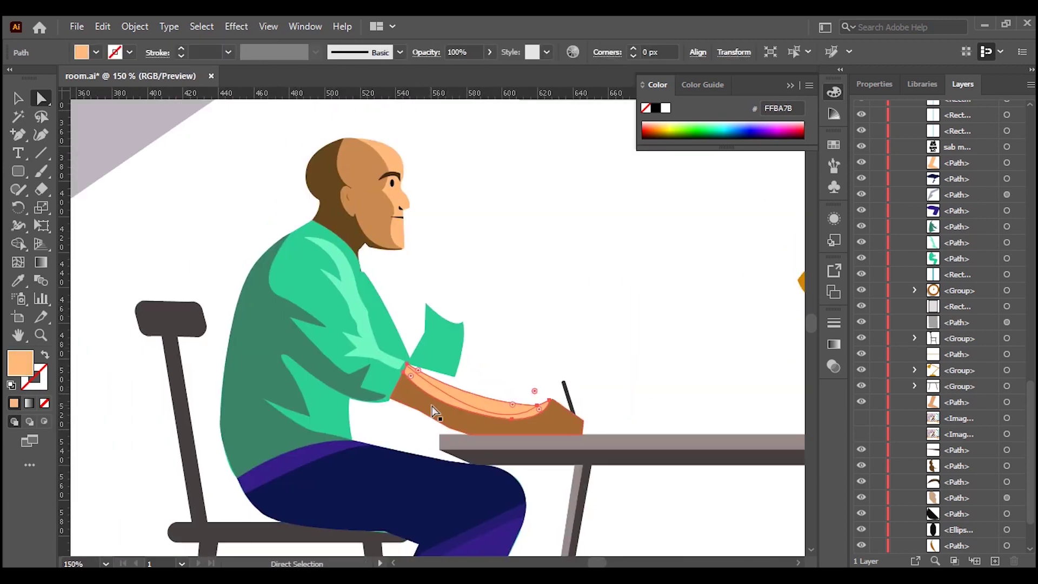
{"action": "key", "text": "a"}
{"action": "left_click", "coordinate": [548, 402]}
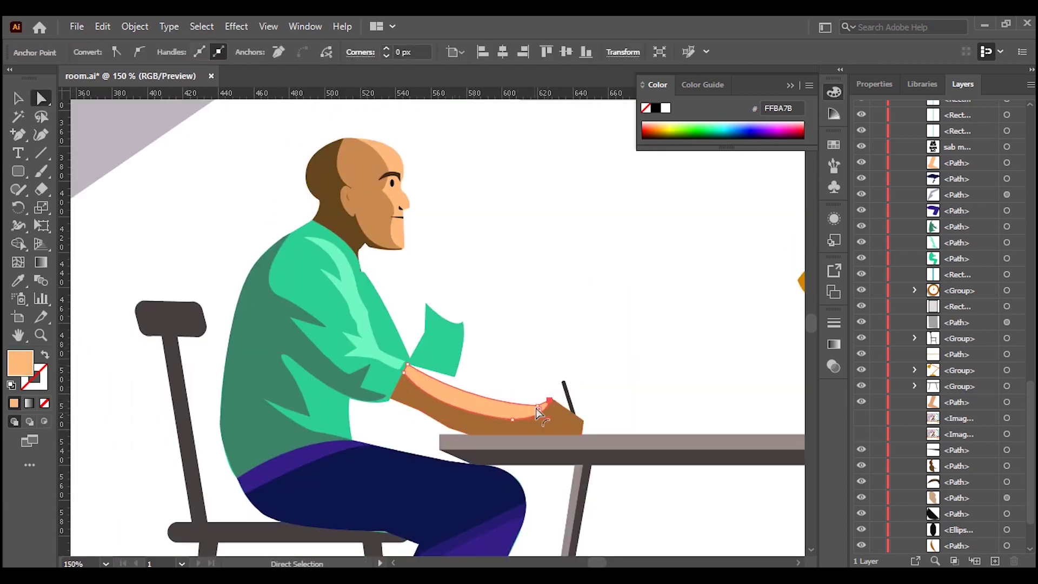
{"action": "scroll", "coordinate": [536, 408], "scroll_direction": "up", "scroll_amount": 5, "text": "alt"}
{"action": "scroll", "coordinate": [542, 409], "scroll_direction": "down", "scroll_amount": 5, "text": "alt"}
{"action": "key", "text": "ctrl+shift+a"}
{"action": "scroll", "coordinate": [454, 347], "scroll_direction": "down", "scroll_amount": 4, "text": "alt"}
{"action": "key", "text": "v"}
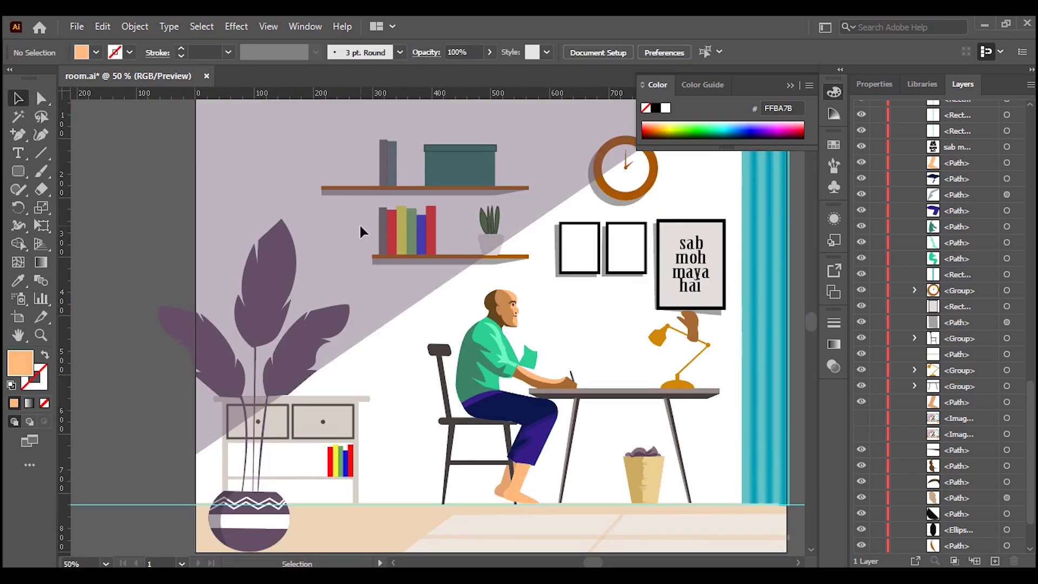
{"action": "scroll", "coordinate": [532, 339], "scroll_direction": "up", "scroll_amount": 4, "text": "alt"}
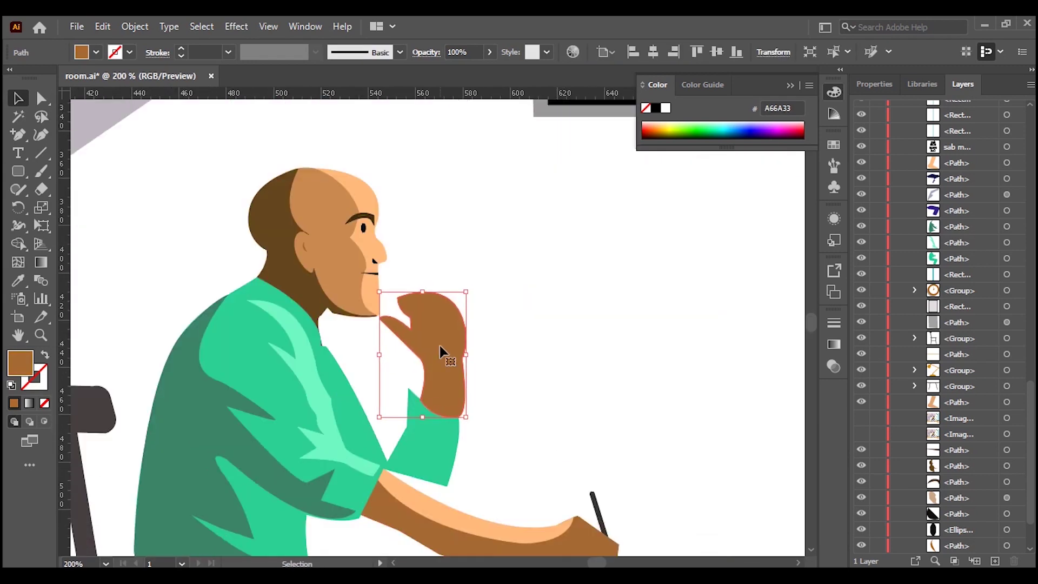
Send the hand at the man's chin behind his sleeve
{"action": "right_click", "coordinate": [447, 332]}
{"action": "key", "text": "Escape"}
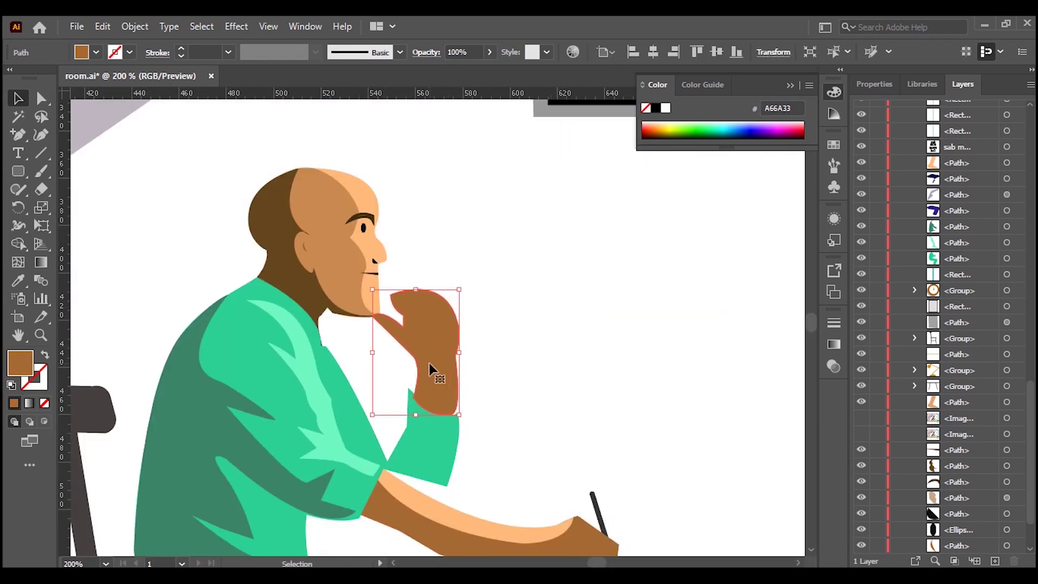
{"action": "right_click", "coordinate": [431, 371]}
{"action": "left_click", "coordinate": [671, 544]}
{"action": "scroll", "coordinate": [446, 407], "scroll_direction": "up", "scroll_amount": 3, "text": "alt"}
{"action": "key", "text": "a"}
{"action": "scroll", "coordinate": [445, 415], "scroll_direction": "down", "scroll_amount": 1}
Reshape the chin hand's anchors so it fits against the sleeve edge
{"action": "left_click", "coordinate": [394, 320]}
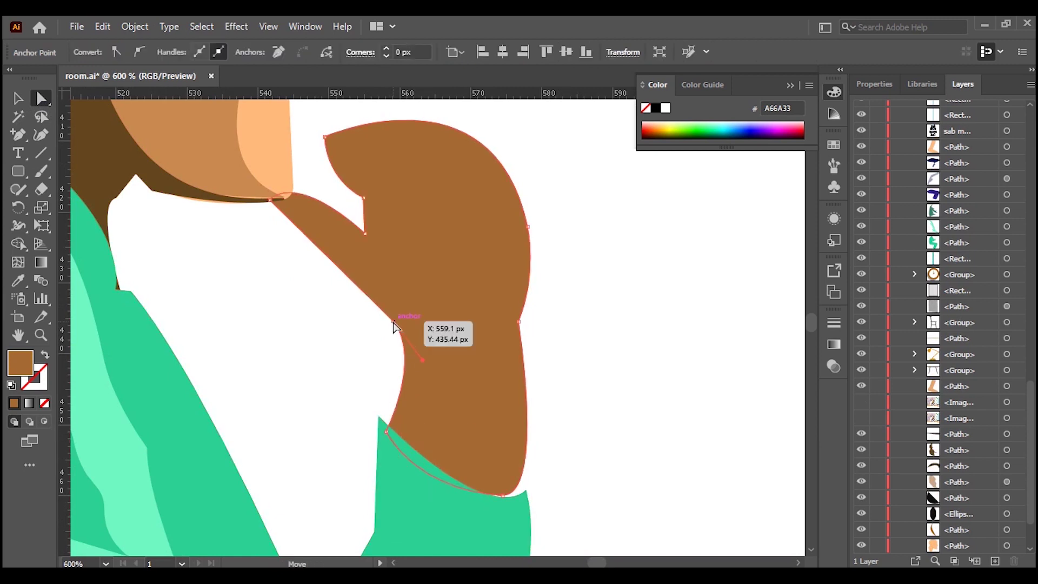
{"action": "left_click_drag", "start_coordinate": [324, 137], "coordinate": [280, 155]}
{"action": "left_click_drag", "start_coordinate": [373, 199], "coordinate": [387, 221]}
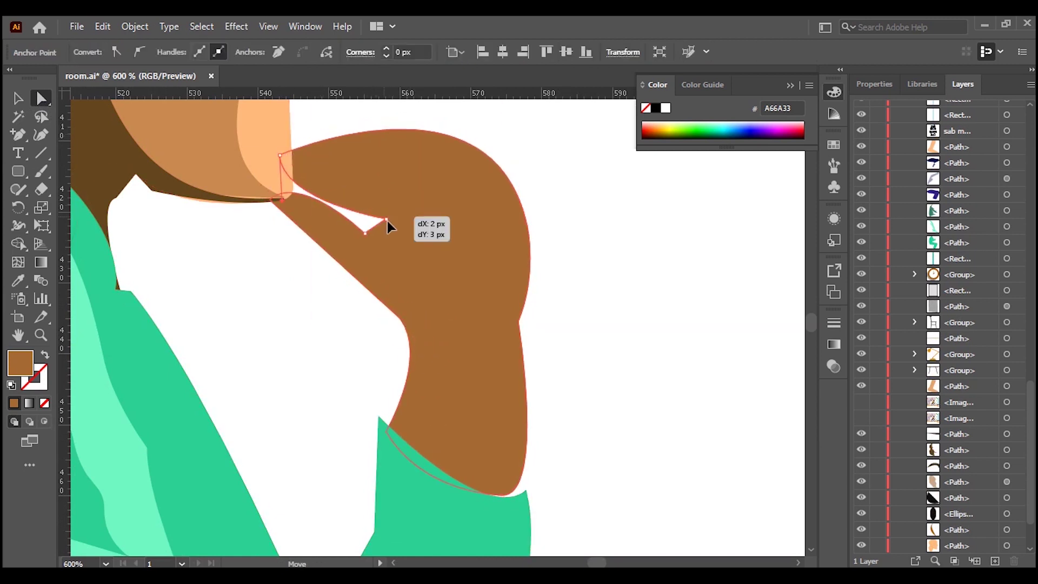
{"action": "left_click_drag", "start_coordinate": [528, 226], "coordinate": [500, 226]}
{"action": "scroll", "coordinate": [484, 182], "scroll_direction": "down", "scroll_amount": 3, "text": "alt"}
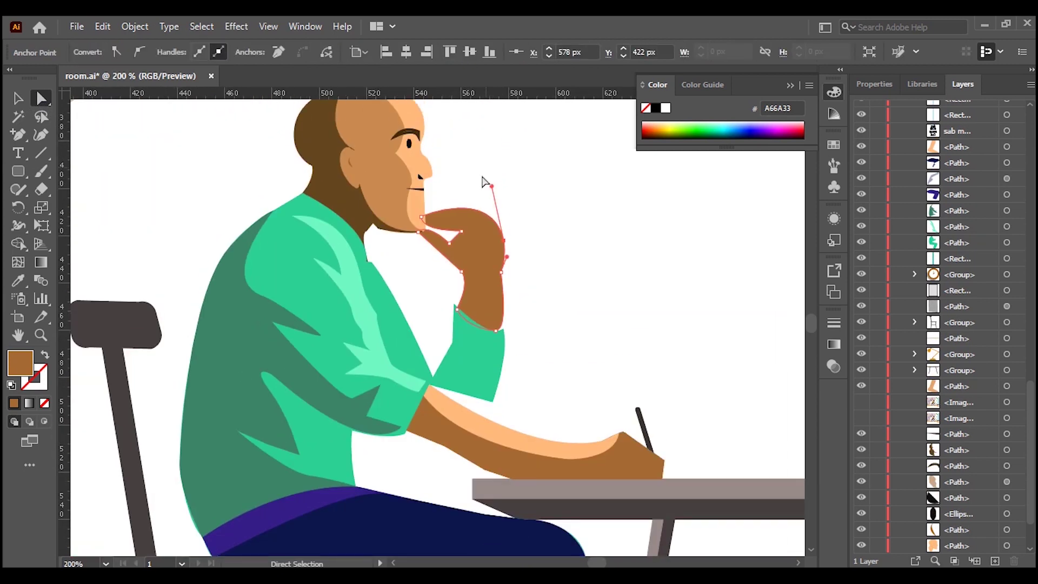
{"action": "left_click_drag", "start_coordinate": [493, 267], "coordinate": [488, 261]}
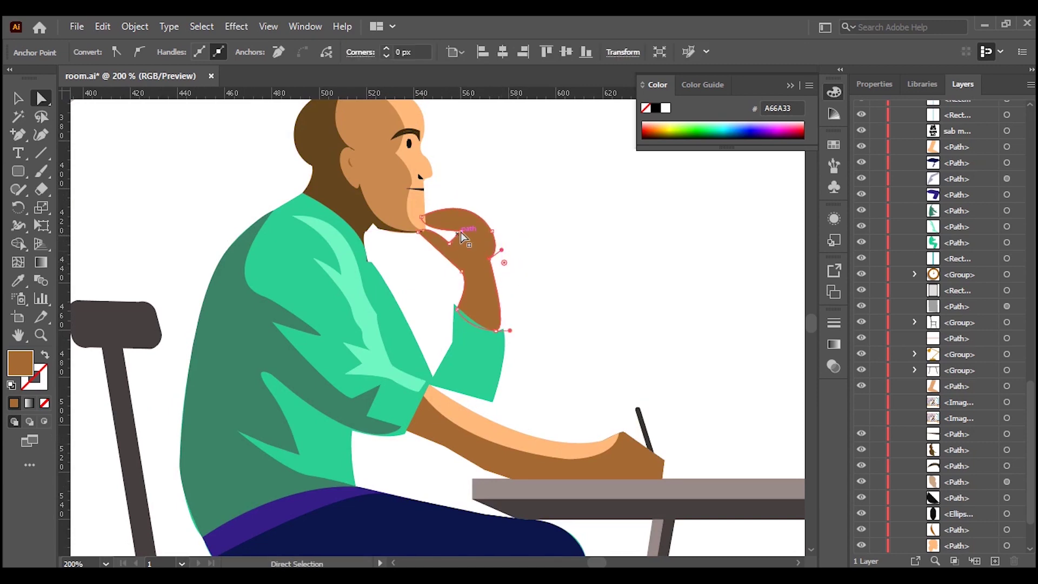
{"action": "scroll", "coordinate": [515, 288], "scroll_direction": "down", "scroll_amount": 3, "text": "alt"}
{"action": "left_click", "coordinate": [459, 273]}
Fill the gap inside the sleeve cuff with a small skin-coloured wedge
{"action": "scroll", "coordinate": [556, 332], "scroll_direction": "up", "scroll_amount": 5, "text": "alt"}
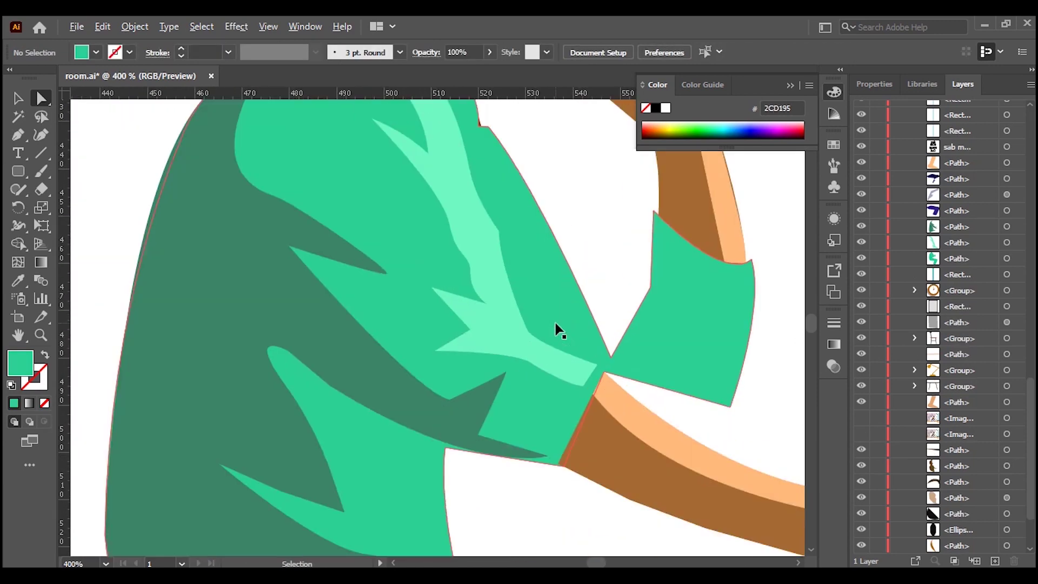
{"action": "scroll", "coordinate": [605, 456], "scroll_direction": "down", "scroll_amount": 5, "text": "alt"}
{"action": "scroll", "coordinate": [541, 443], "scroll_direction": "up", "scroll_amount": 5, "text": "alt"}
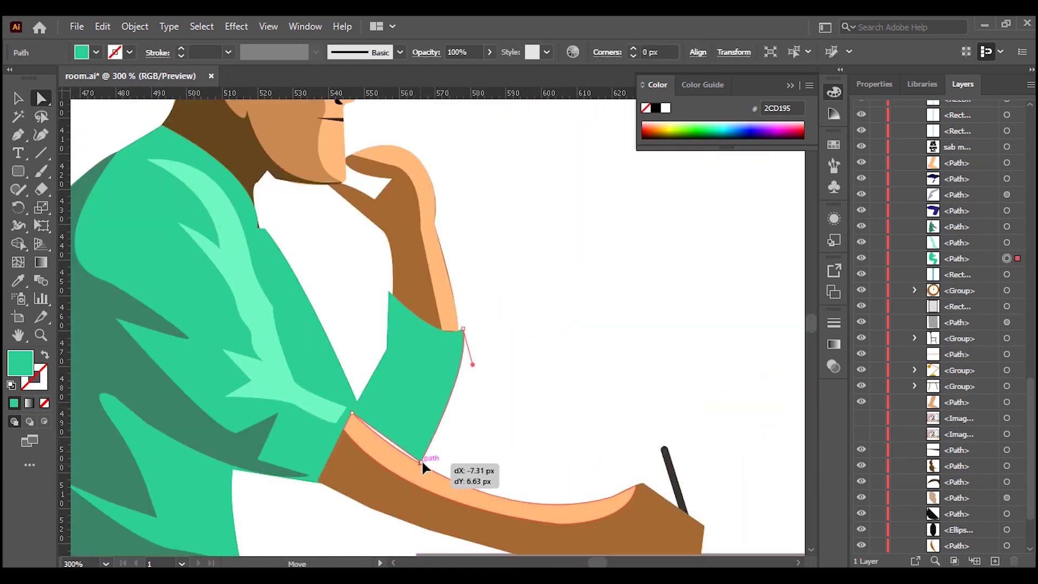
{"action": "scroll", "coordinate": [443, 449], "scroll_direction": "up", "scroll_amount": 2, "text": "alt"}
{"action": "left_click", "coordinate": [426, 347]}
{"action": "scroll", "coordinate": [589, 359], "scroll_direction": "down", "scroll_amount": 4, "text": "alt"}
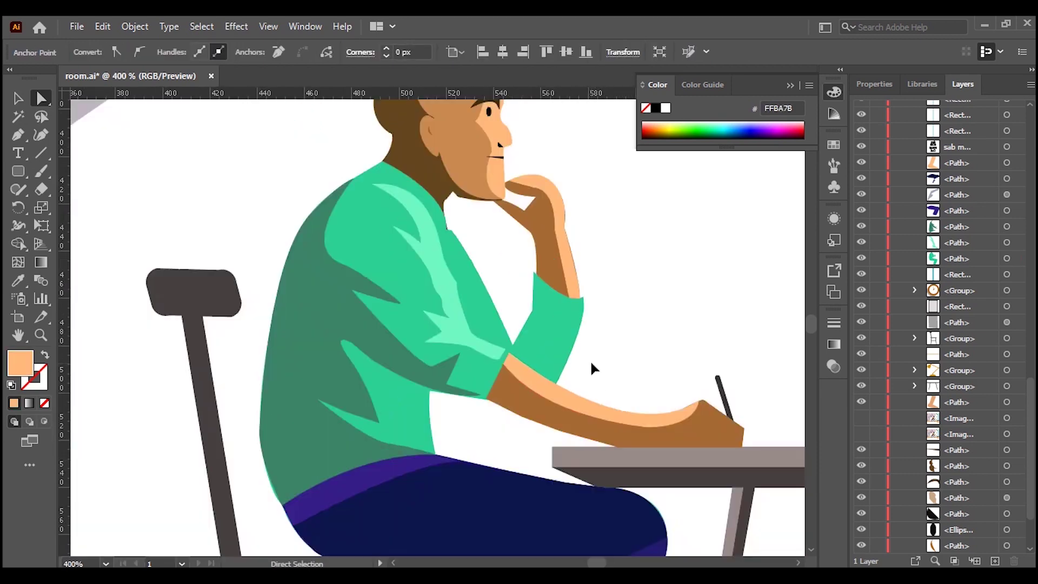
{"action": "left_click", "coordinate": [589, 359]}
{"action": "key", "text": "p"}
{"action": "scroll", "coordinate": [622, 255], "scroll_direction": "up", "scroll_amount": 5, "text": "alt"}
{"action": "left_click", "coordinate": [624, 260]}
{"action": "left_click", "coordinate": [666, 249]}
{"action": "mouse_move", "coordinate": [636, 358]}
{"action": "left_mouse_down"}
{"action": "mouse_move", "coordinate": [614, 390]}
{"action": "mouse_move", "coordinate": [622, 403]}
{"action": "left_mouse_up"}
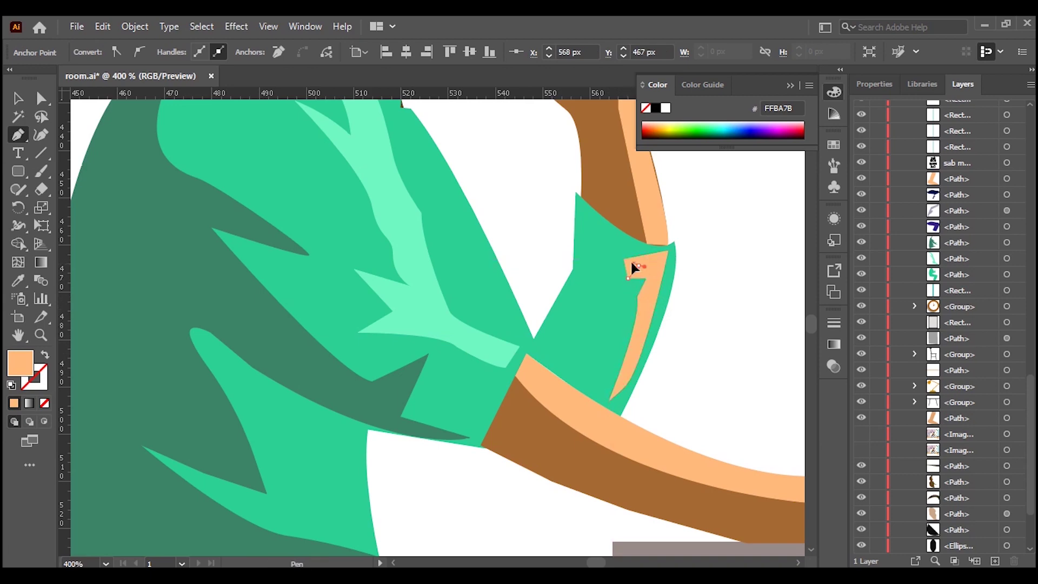
{"action": "scroll", "coordinate": [730, 250], "scroll_direction": "down", "scroll_amount": 5, "text": "alt"}
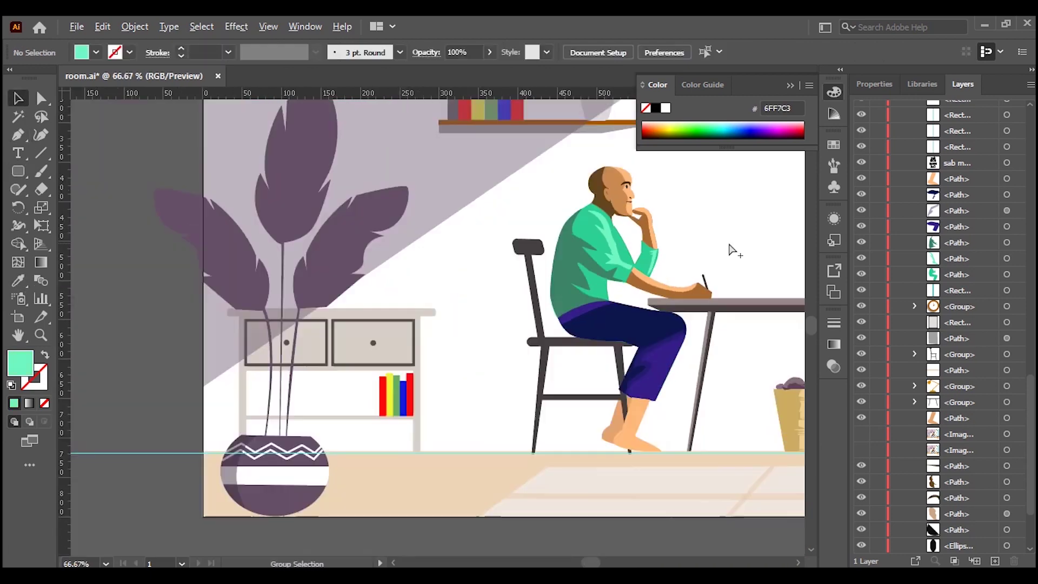
{"action": "scroll", "coordinate": [750, 341], "scroll_direction": "up", "scroll_amount": 1}
Give the man's feet the darker brown skin tone A66A33
{"action": "left_click", "coordinate": [630, 440]}
{"action": "key", "text": "i"}
{"action": "left_click", "coordinate": [697, 304]}
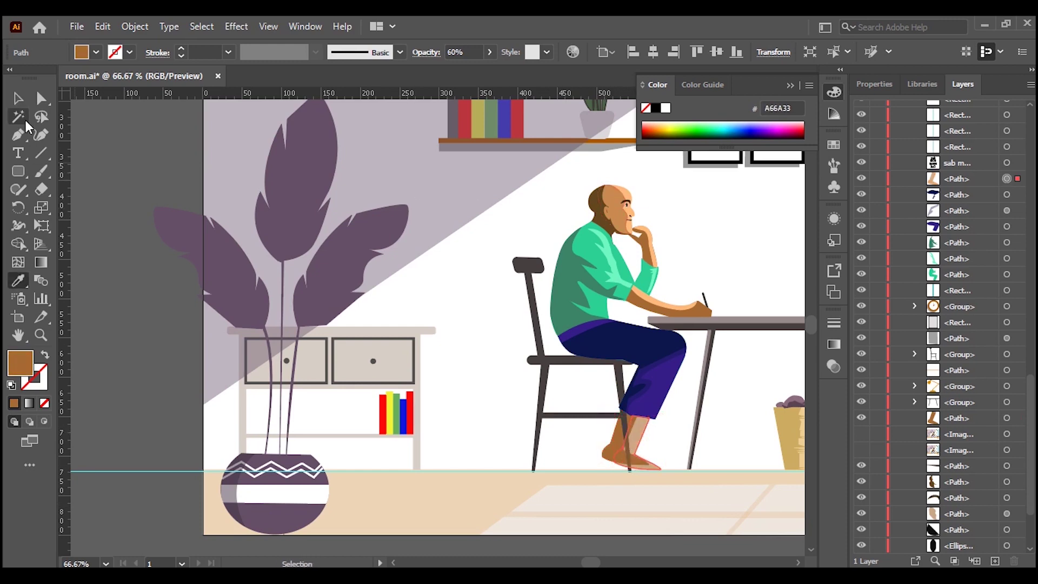
{"action": "left_click", "coordinate": [563, 456]}
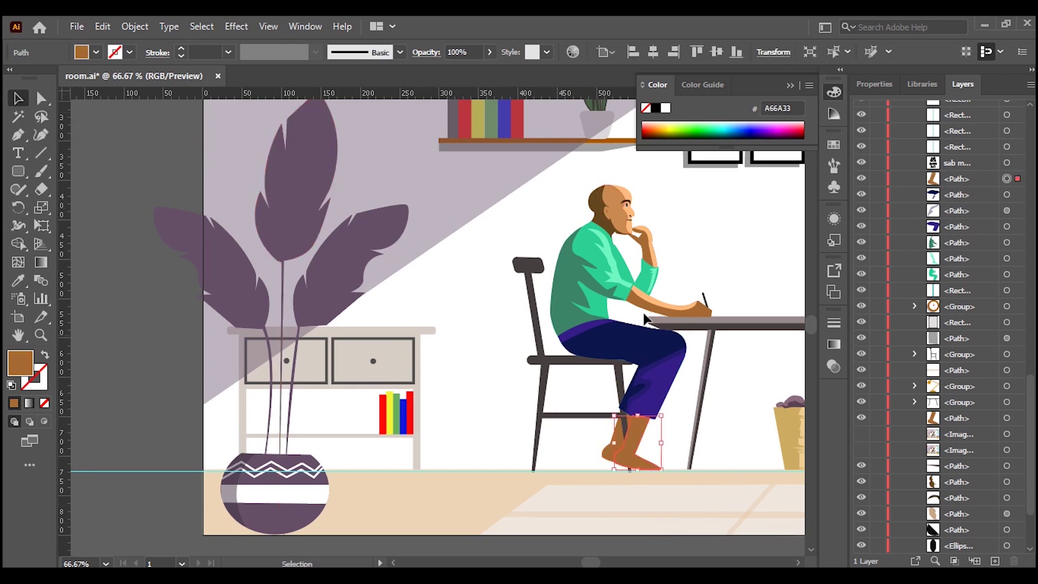
{"action": "scroll", "coordinate": [697, 408], "scroll_direction": "up", "scroll_amount": 2, "text": "alt"}
{"action": "scroll", "coordinate": [765, 315], "scroll_direction": "down", "scroll_amount": 3, "text": "alt"}
{"action": "key", "text": "v"}
{"action": "scroll", "coordinate": [765, 314], "scroll_direction": "down", "scroll_amount": 3, "text": "alt"}
{"action": "left_click", "coordinate": [777, 462]}
{"action": "scroll", "coordinate": [757, 378], "scroll_direction": "up", "scroll_amount": 2, "text": "alt"}
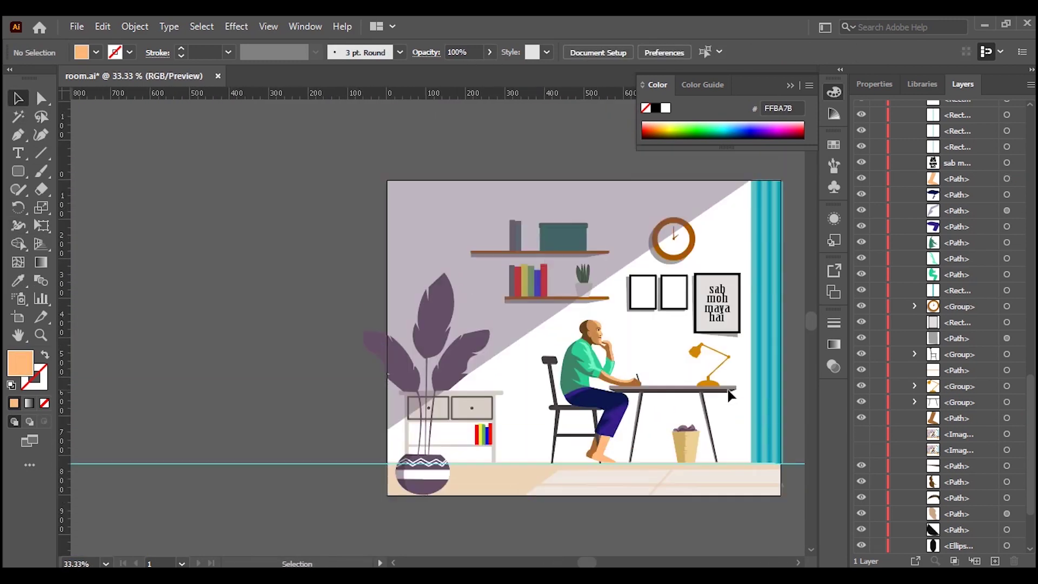
{"action": "key", "text": "m"}
{"action": "scroll", "coordinate": [591, 328], "scroll_direction": "up", "scroll_amount": 2, "text": "alt"}
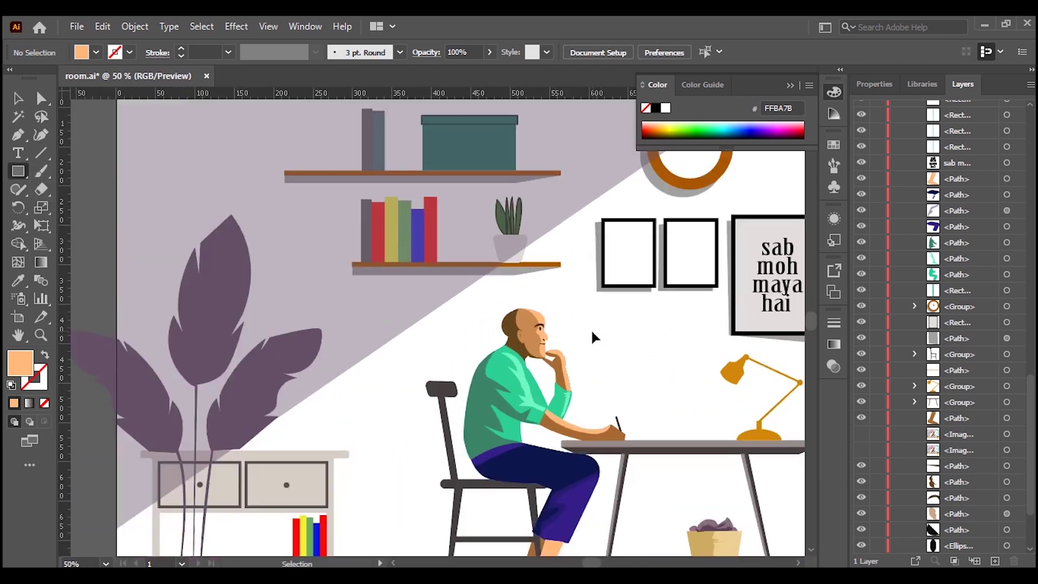
{"action": "scroll", "coordinate": [591, 329], "scroll_direction": "up", "scroll_amount": 2, "text": "alt"}
Draw a tilted thin monitor screen bar filled with grey-brown 70645A
{"action": "left_click_drag", "start_coordinate": [518, 247], "coordinate": [530, 407]}
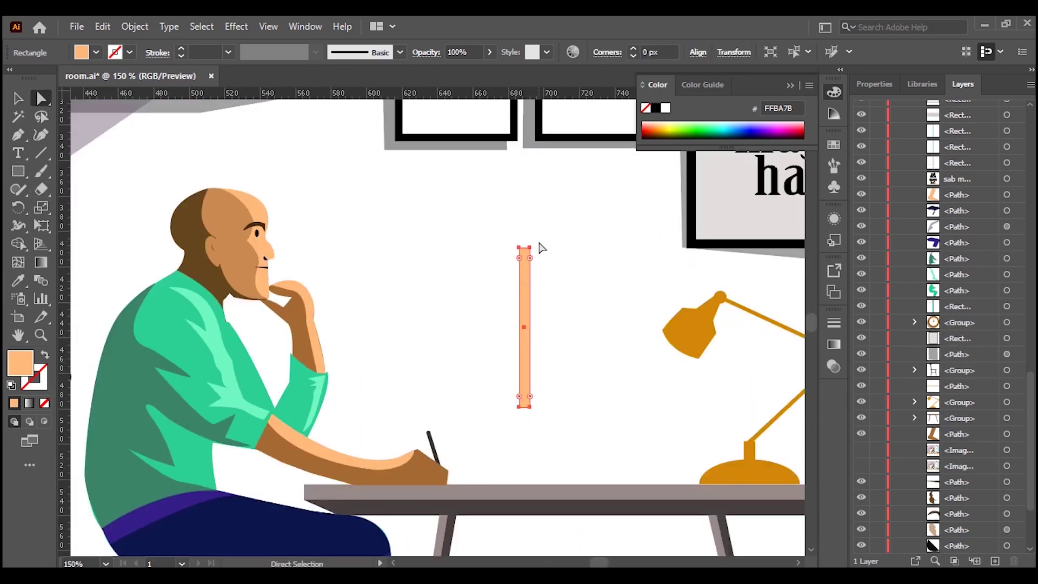
{"action": "key", "text": "v"}
{"action": "mouse_move", "coordinate": [540, 248]}
{"action": "left_mouse_down"}
{"action": "mouse_move", "coordinate": [565, 246]}
{"action": "mouse_move", "coordinate": [512, 409]}
{"action": "left_mouse_up"}
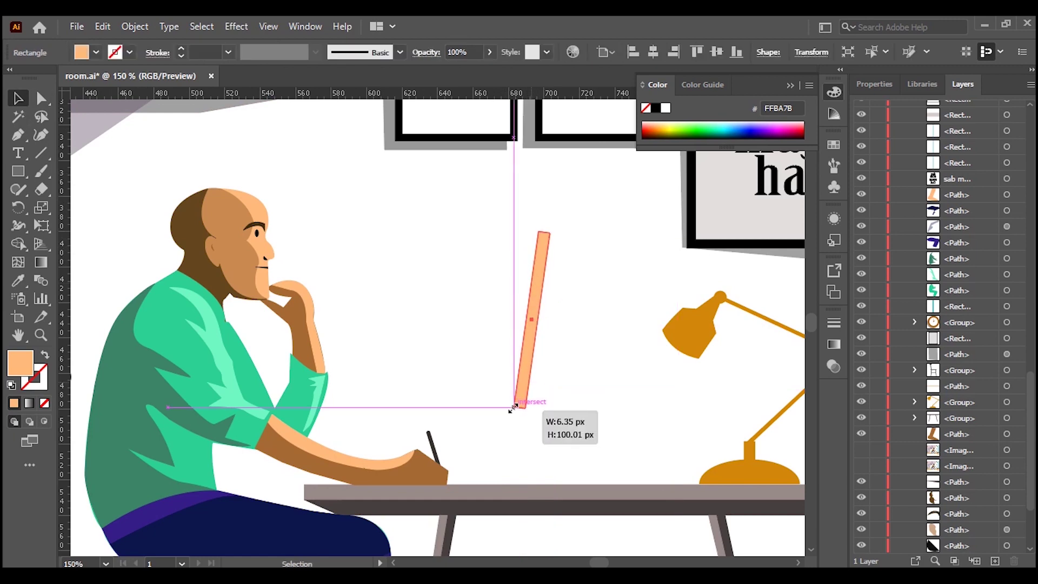
{"action": "scroll", "coordinate": [513, 409], "scroll_direction": "down", "scroll_amount": 2, "text": "alt"}
{"action": "scroll", "coordinate": [512, 409], "scroll_direction": "up", "scroll_amount": 2, "text": "alt"}
{"action": "double_click", "coordinate": [20, 362]}
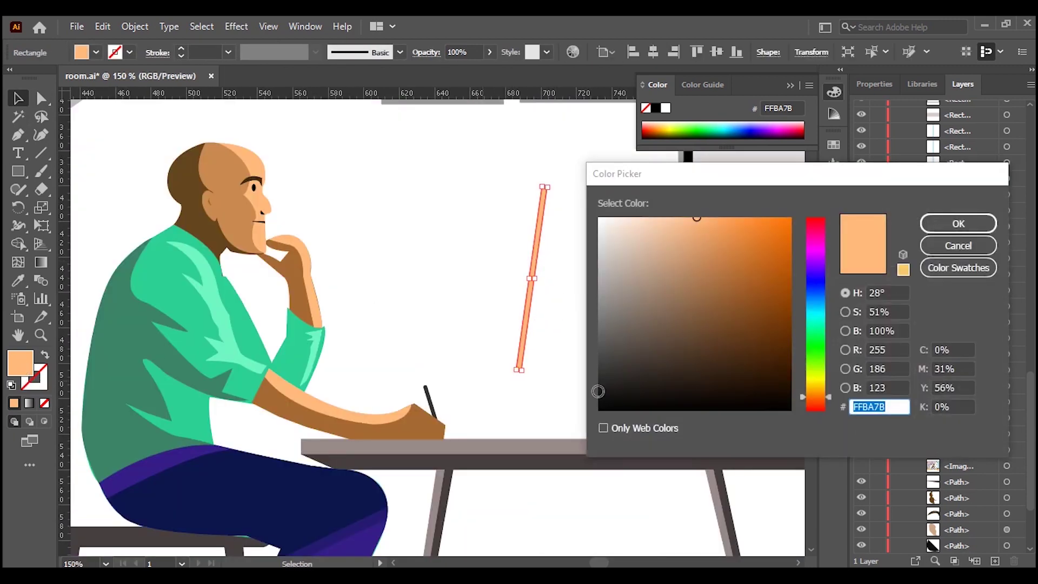
{"action": "type", "text": "70645A"}
{"action": "key", "text": "Return"}
Draw the flat monitor base on the desk
{"action": "left_click", "coordinate": [638, 303]}
{"action": "left_click_drag", "start_coordinate": [18, 172], "coordinate": [92, 168]}
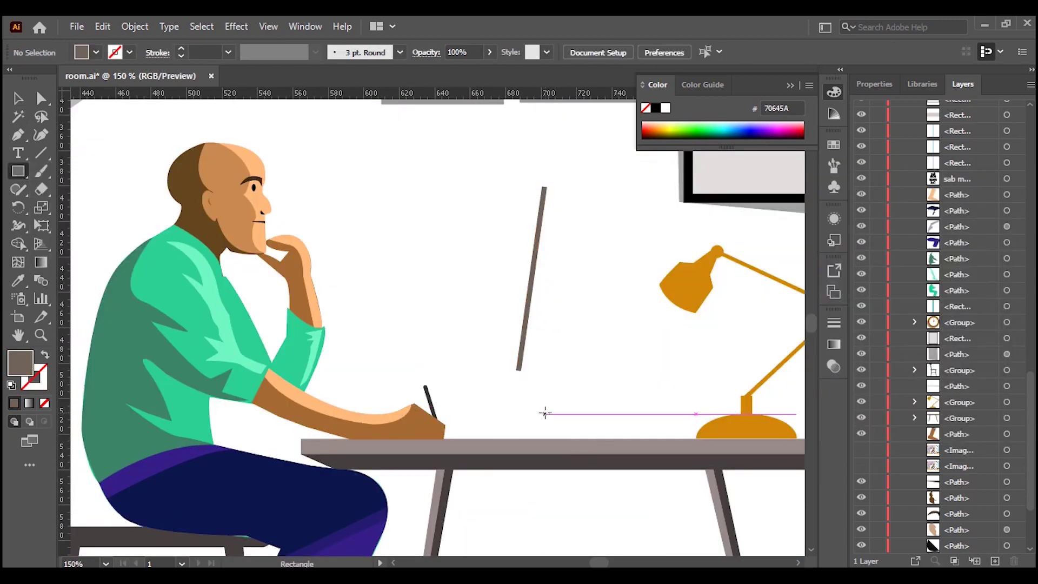
{"action": "left_click_drag", "start_coordinate": [628, 439], "coordinate": [616, 439]}
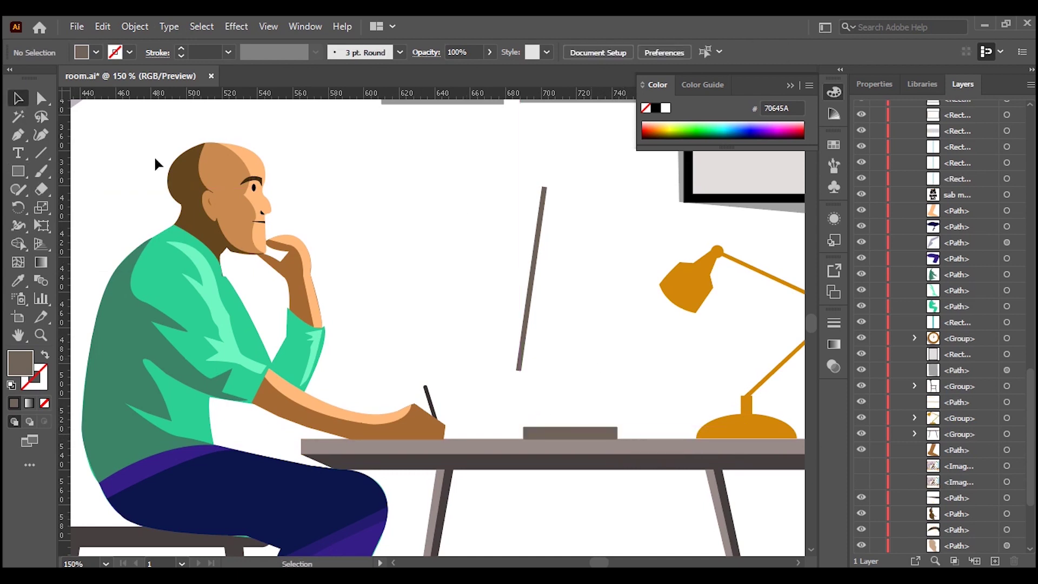
{"action": "left_click_drag", "start_coordinate": [18, 171], "coordinate": [83, 204]}
{"action": "scroll", "coordinate": [521, 282], "scroll_direction": "up", "scroll_amount": 1}
Add a back panel positioned against the monitor's screen edge
{"action": "left_click_drag", "start_coordinate": [550, 247], "coordinate": [563, 348]}
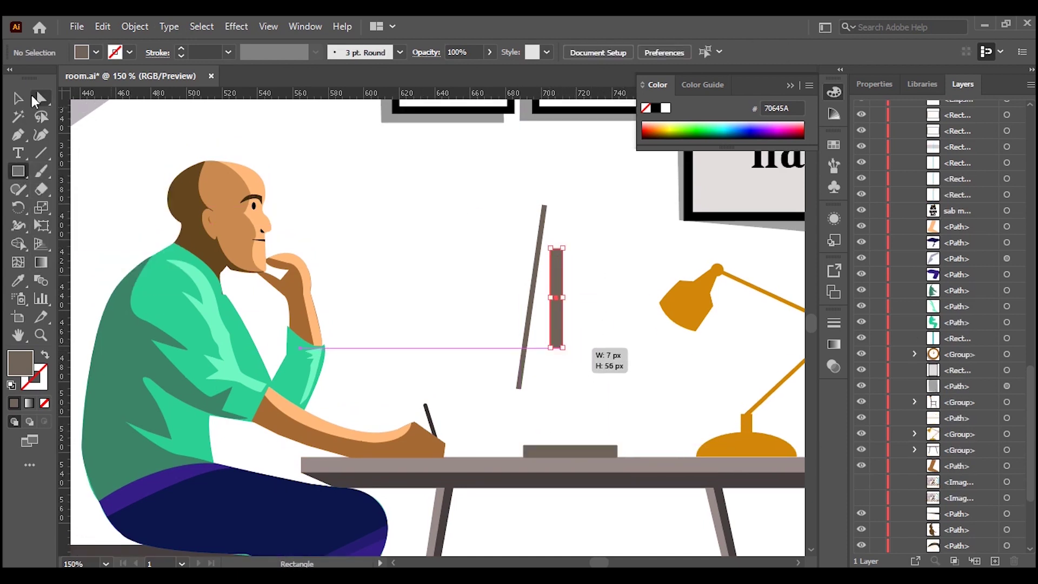
{"action": "key", "text": "v"}
{"action": "left_click_drag", "start_coordinate": [573, 249], "coordinate": [572, 250]}
{"action": "left_click_drag", "start_coordinate": [555, 284], "coordinate": [545, 285]}
{"action": "left_click", "coordinate": [443, 243]}
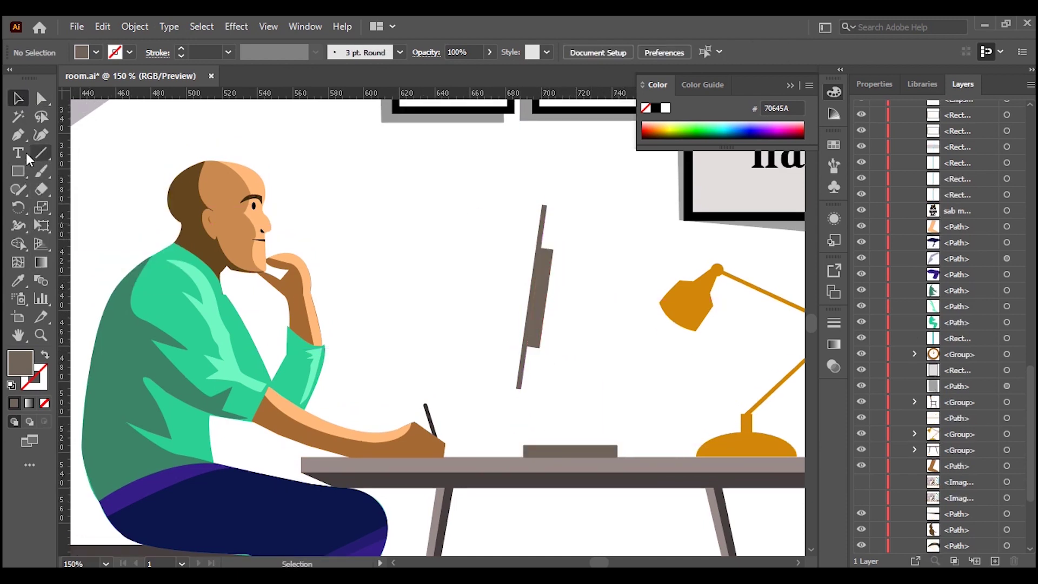
Build the monitor's two-part arm from a diagonal upper stick and a lower stick
{"action": "left_click_drag", "start_coordinate": [668, 296], "coordinate": [603, 334]}
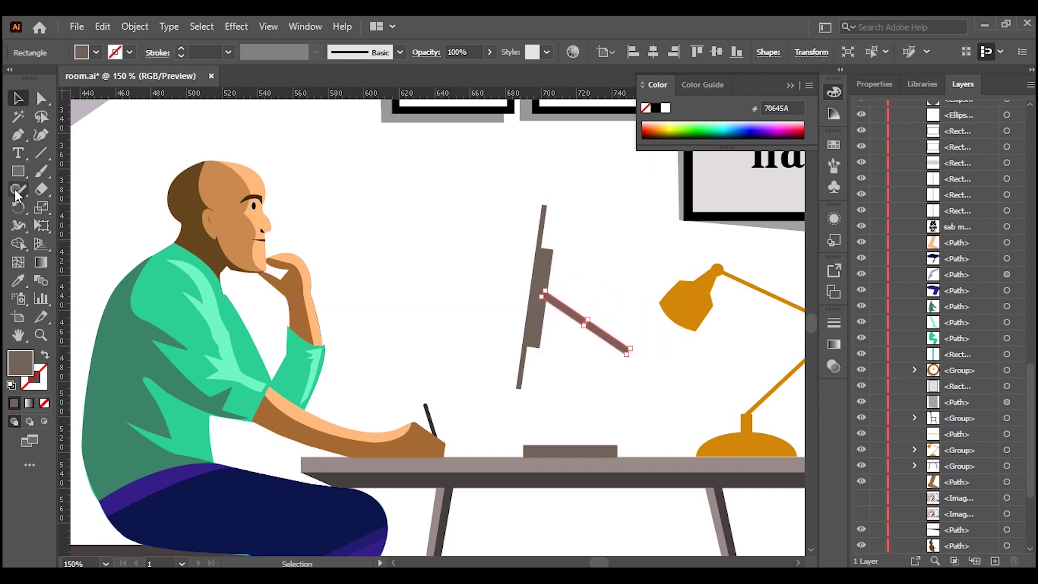
{"action": "key", "text": "a"}
{"action": "left_click", "coordinate": [635, 356]}
{"action": "scroll", "coordinate": [627, 352], "scroll_direction": "up", "scroll_amount": 3}
{"action": "scroll", "coordinate": [576, 365], "scroll_direction": "down", "scroll_amount": 2}
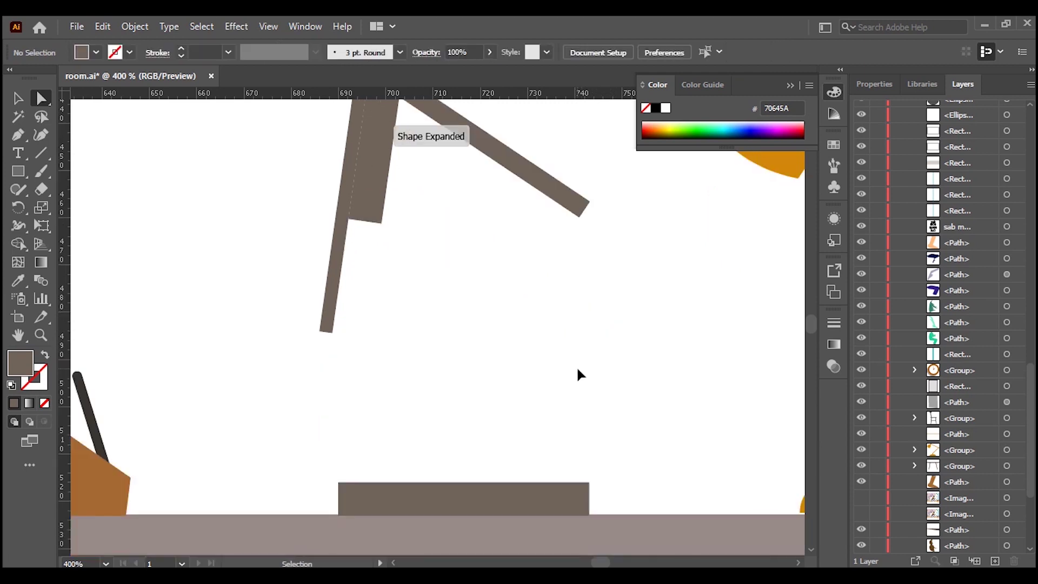
{"action": "mouse_move", "coordinate": [591, 189]}
{"action": "left_mouse_down"}
{"action": "mouse_move", "coordinate": [634, 356]}
{"action": "mouse_move", "coordinate": [509, 482]}
{"action": "left_mouse_up"}
{"action": "scroll", "coordinate": [667, 405], "scroll_direction": "down", "scroll_amount": 5}
{"action": "scroll", "coordinate": [557, 443], "scroll_direction": "up", "scroll_amount": 4}
{"action": "left_click_drag", "start_coordinate": [556, 443], "coordinate": [544, 469]}
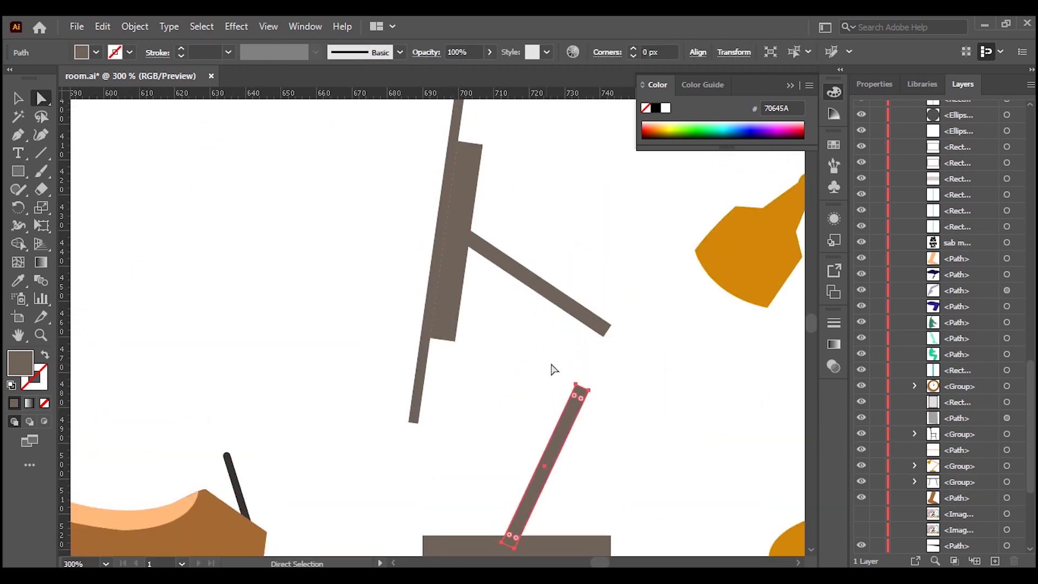
{"action": "left_click_drag", "start_coordinate": [577, 390], "coordinate": [609, 332]}
Move the arm's end point to close the joint and remove a stray rectangle
{"action": "scroll", "coordinate": [713, 414], "scroll_direction": "down", "scroll_amount": 5}
{"action": "left_click", "coordinate": [712, 414]}
{"action": "scroll", "coordinate": [598, 359], "scroll_direction": "up", "scroll_amount": 2}
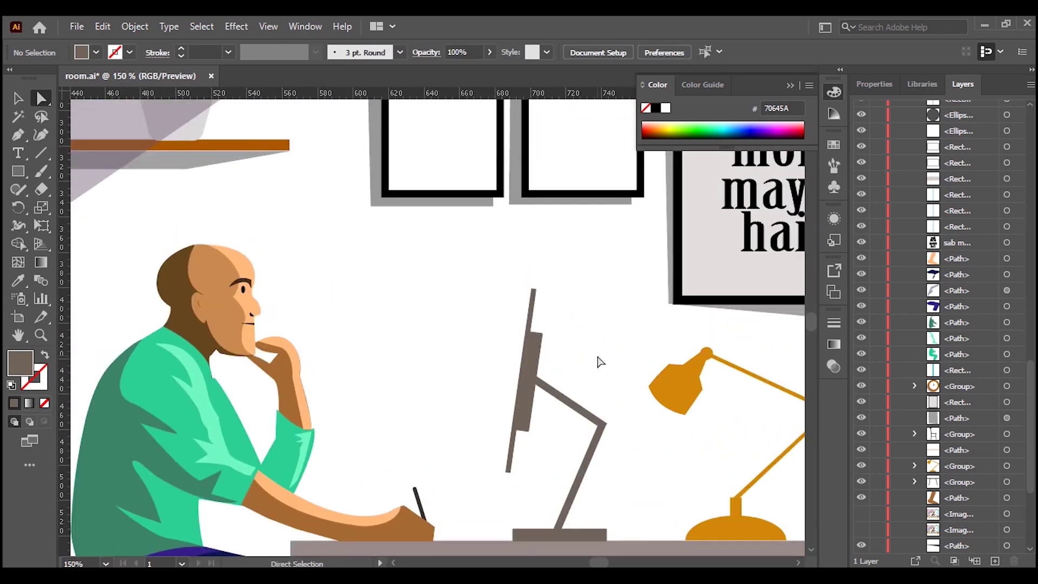
{"action": "left_click", "coordinate": [607, 350]}
{"action": "scroll", "coordinate": [621, 351], "scroll_direction": "up", "scroll_amount": 1}
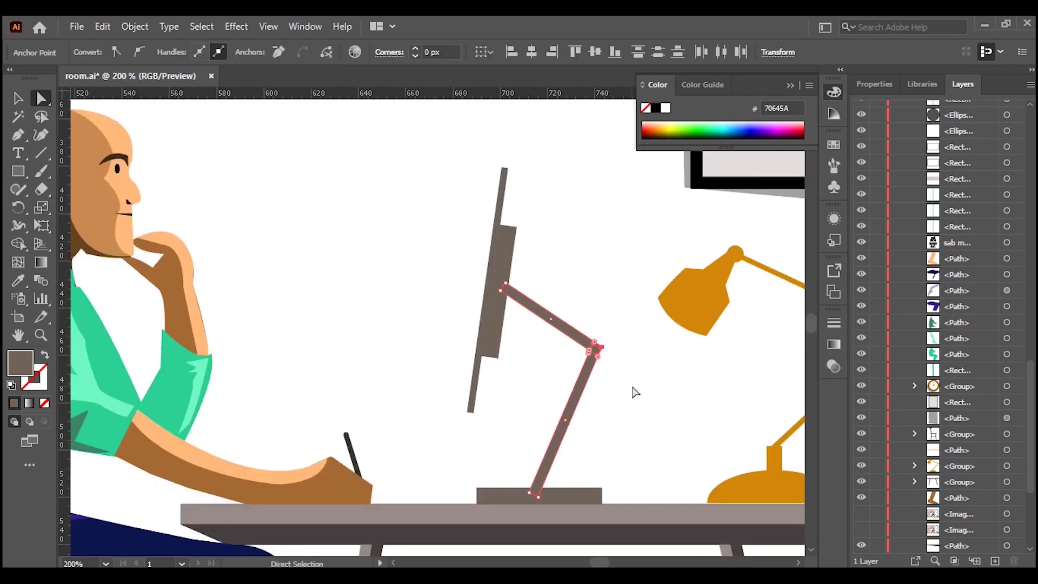
{"action": "left_click_drag", "start_coordinate": [598, 349], "coordinate": [616, 391]}
{"action": "left_click", "coordinate": [617, 390]}
{"action": "scroll", "coordinate": [563, 379], "scroll_direction": "down", "scroll_amount": 2}
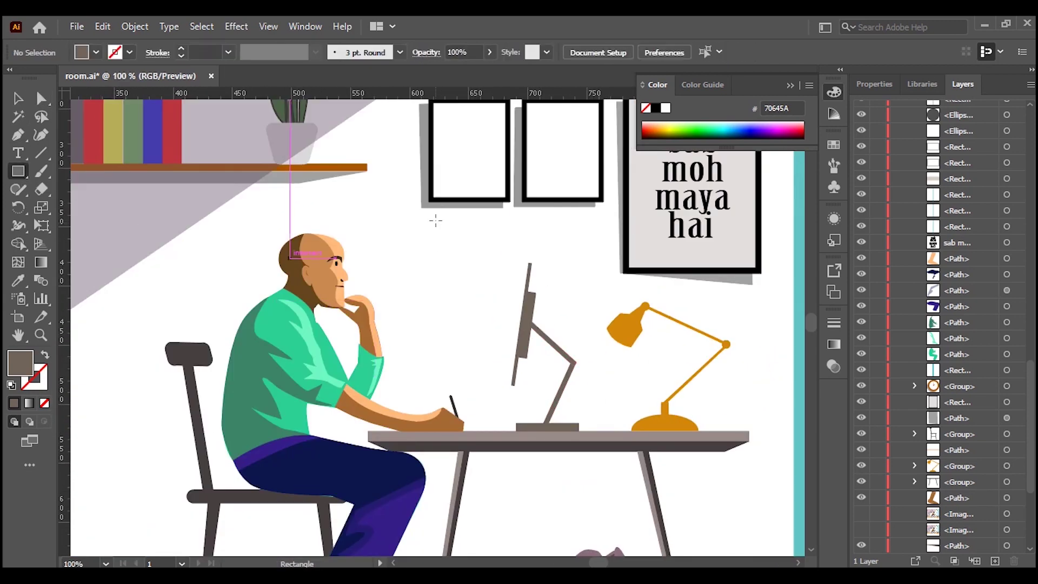
{"action": "left_click_drag", "start_coordinate": [418, 256], "coordinate": [496, 366]}
{"action": "key", "text": "ctrl+z"}
{"action": "key", "text": "v"}
{"action": "scroll", "coordinate": [540, 281], "scroll_direction": "up", "scroll_amount": 2}
Stretch the monitor's screen strip into a wide beam reaching toward the man
{"action": "left_click", "coordinate": [508, 273]}
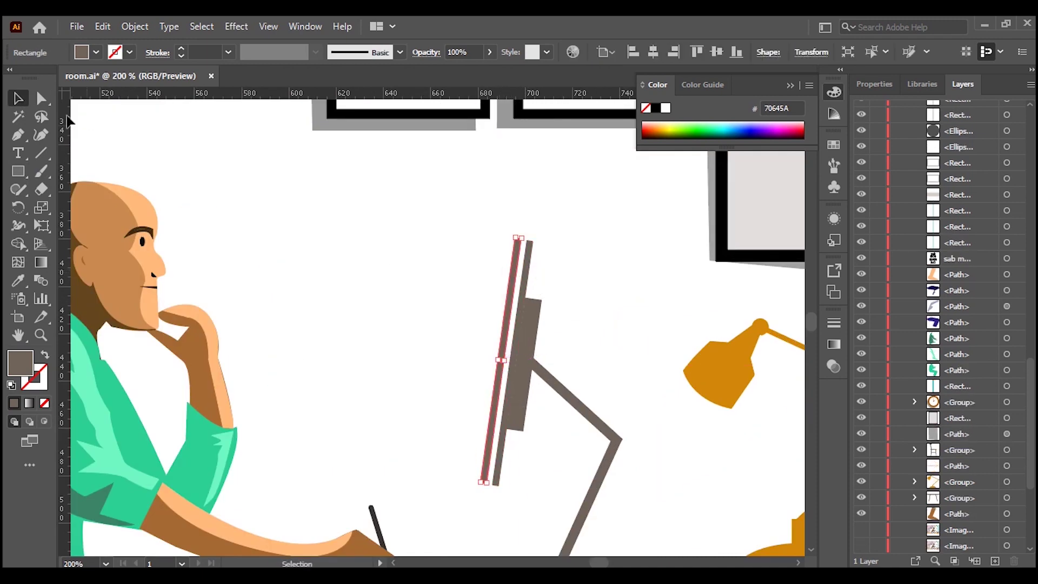
{"action": "key", "text": "a"}
{"action": "left_click_drag", "start_coordinate": [518, 238], "coordinate": [293, 129]}
{"action": "left_click_drag", "start_coordinate": [482, 481], "coordinate": [241, 518]}
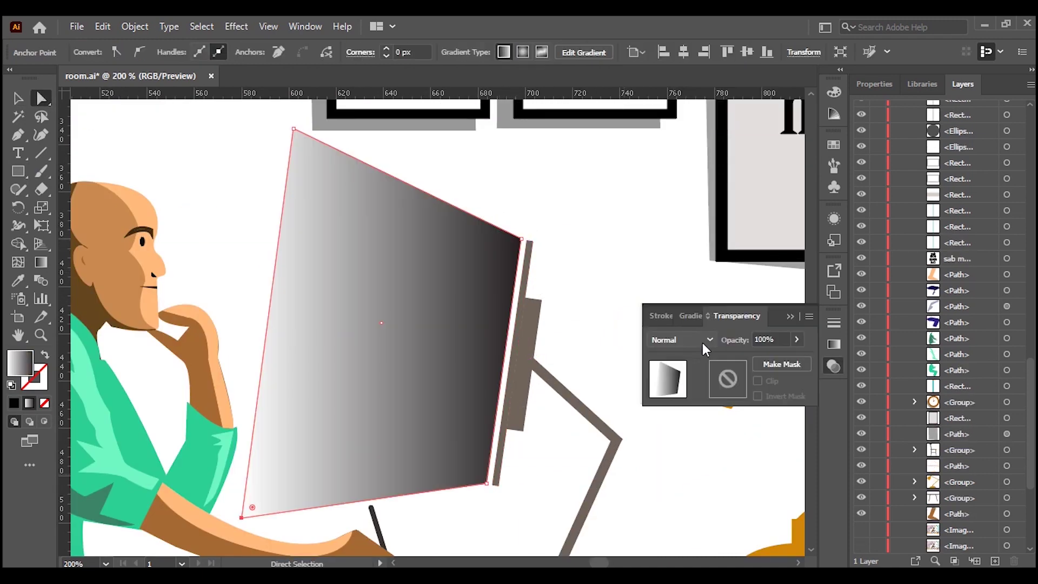
Apply a gradient to the beam with a pale yellow right stop
{"action": "key", "text": "ctrl+F9"}
{"action": "left_click", "coordinate": [659, 343]}
{"action": "left_click", "coordinate": [637, 397]}
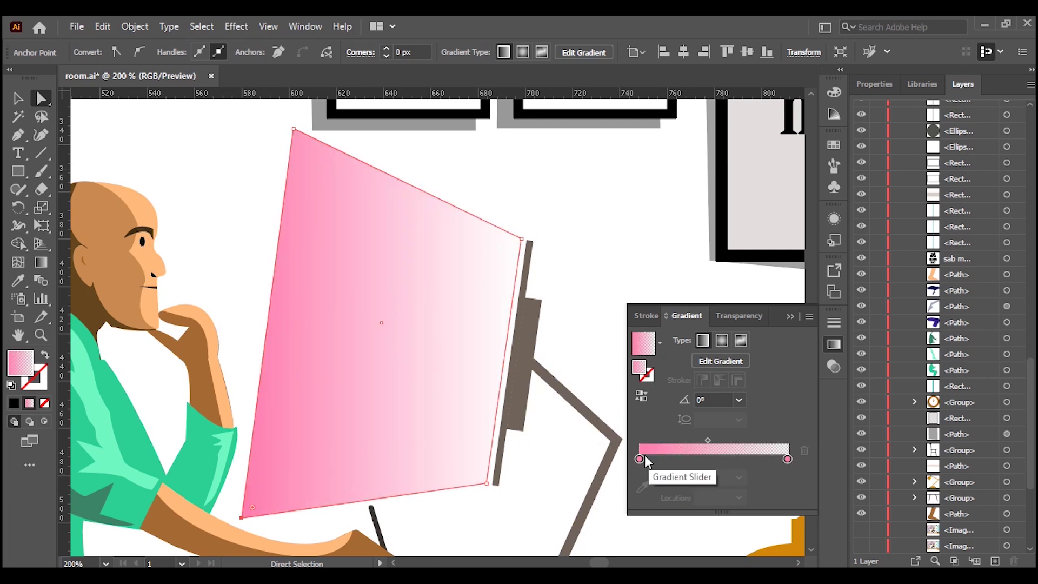
{"action": "left_click", "coordinate": [692, 458]}
{"action": "left_click", "coordinate": [786, 459]}
{"action": "double_click", "coordinate": [787, 458]}
{"action": "left_click", "coordinate": [645, 289]}
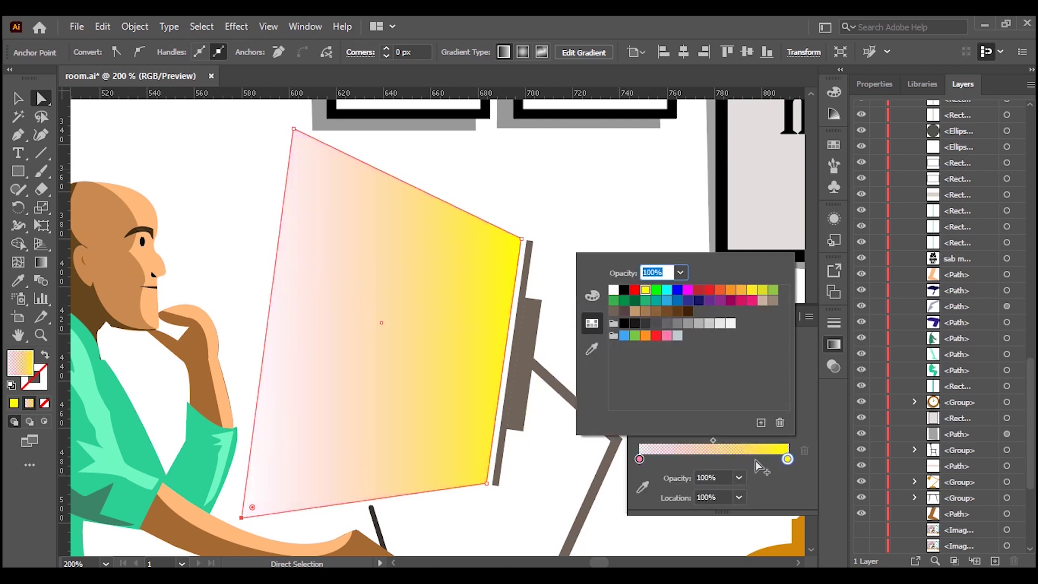
{"action": "left_click", "coordinate": [591, 295]}
{"action": "left_click_drag", "start_coordinate": [672, 348], "coordinate": [725, 348]}
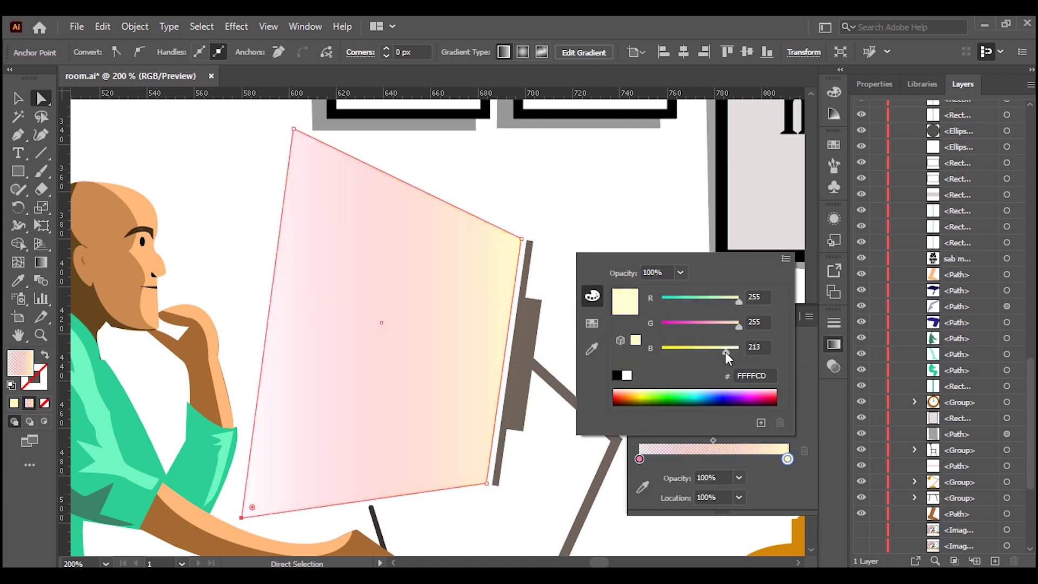
Add a pale green gradient stop at 69% and fit the artboard at 100%
{"action": "double_click", "coordinate": [640, 459]}
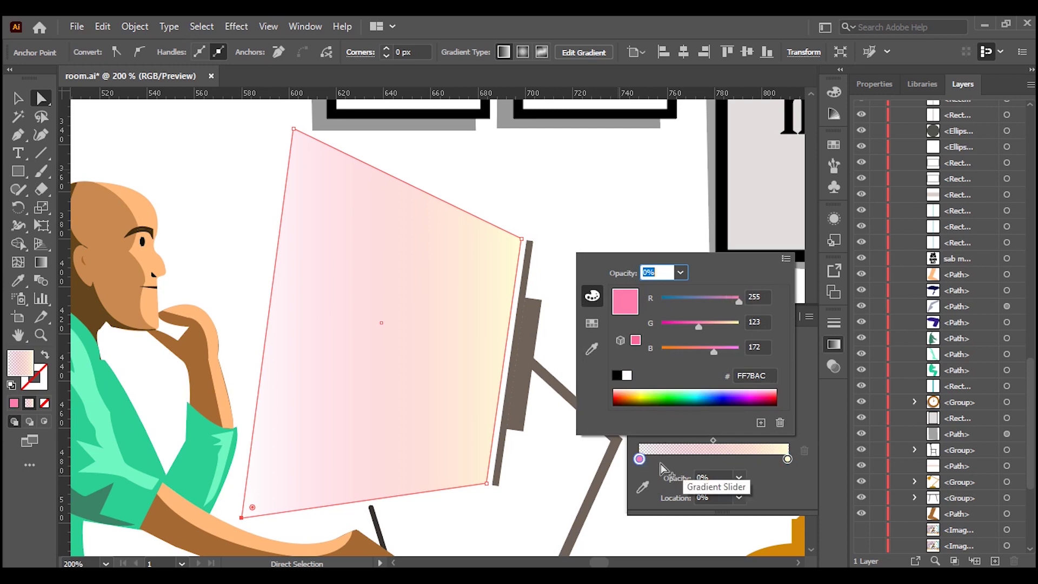
{"action": "key", "text": "Escape"}
{"action": "left_click", "coordinate": [741, 458]}
{"action": "double_click", "coordinate": [741, 458]}
{"action": "mouse_move", "coordinate": [724, 324]}
{"action": "left_mouse_down"}
{"action": "mouse_move", "coordinate": [753, 324]}
{"action": "mouse_move", "coordinate": [719, 302]}
{"action": "left_mouse_up"}
{"action": "key", "text": "Escape"}
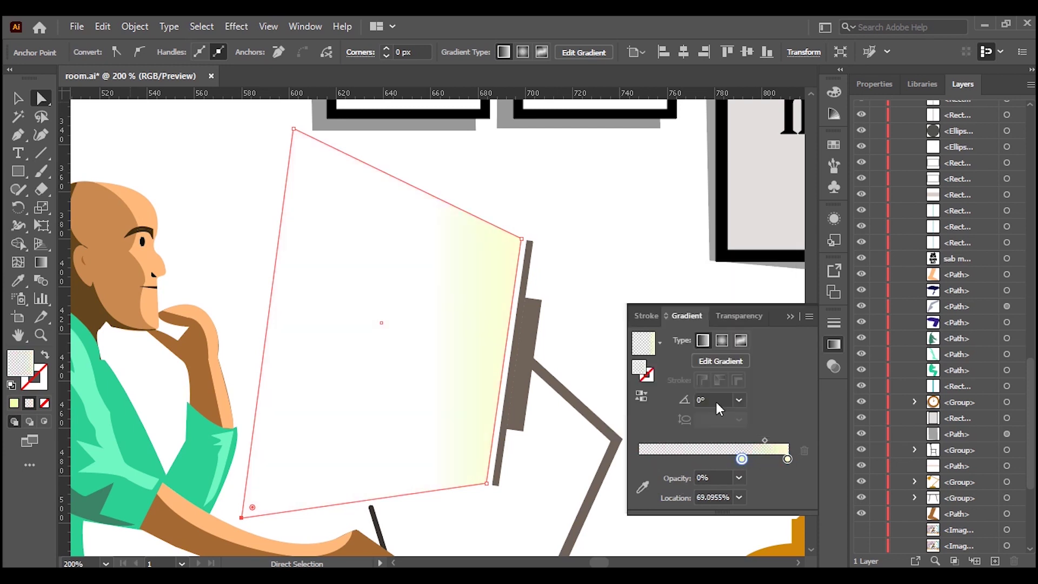
{"action": "left_click", "coordinate": [834, 344]}
{"action": "key", "text": "v"}
{"action": "key", "text": "ctrl+0"}
{"action": "key", "text": "ctrl+1"}
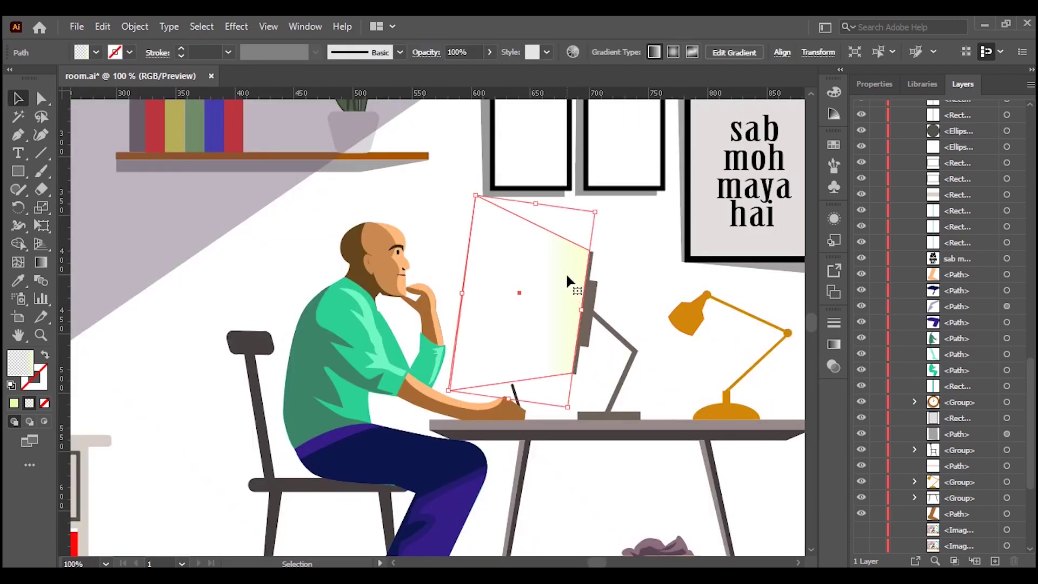
{"action": "key", "text": "ctrl+0"}
{"action": "key", "text": "ctrl+1"}
{"action": "left_click", "coordinate": [759, 381]}
{"action": "scroll", "coordinate": [737, 371], "scroll_direction": "down", "scroll_amount": 1}
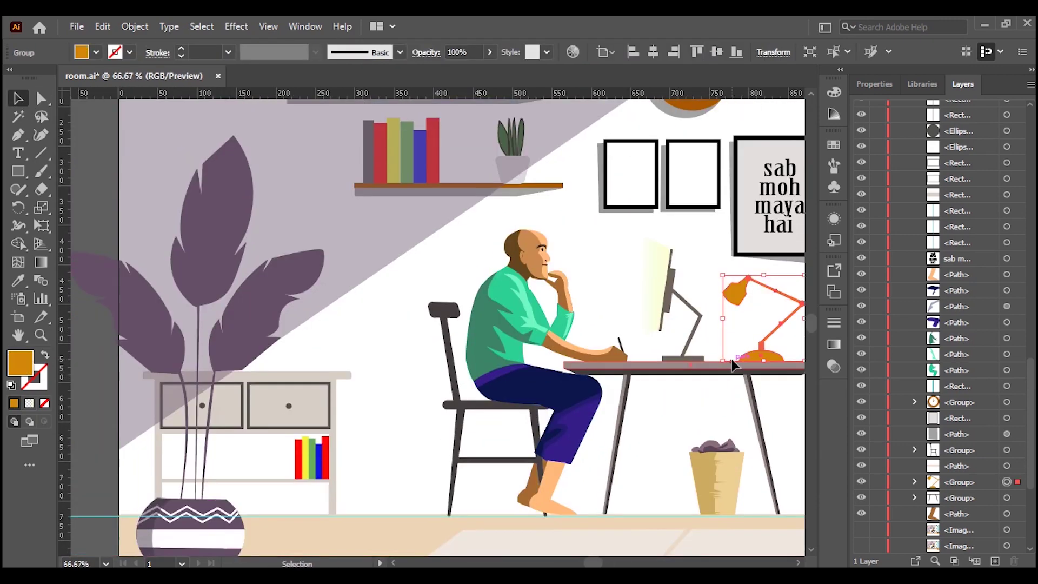
{"action": "left_click", "coordinate": [708, 237]}
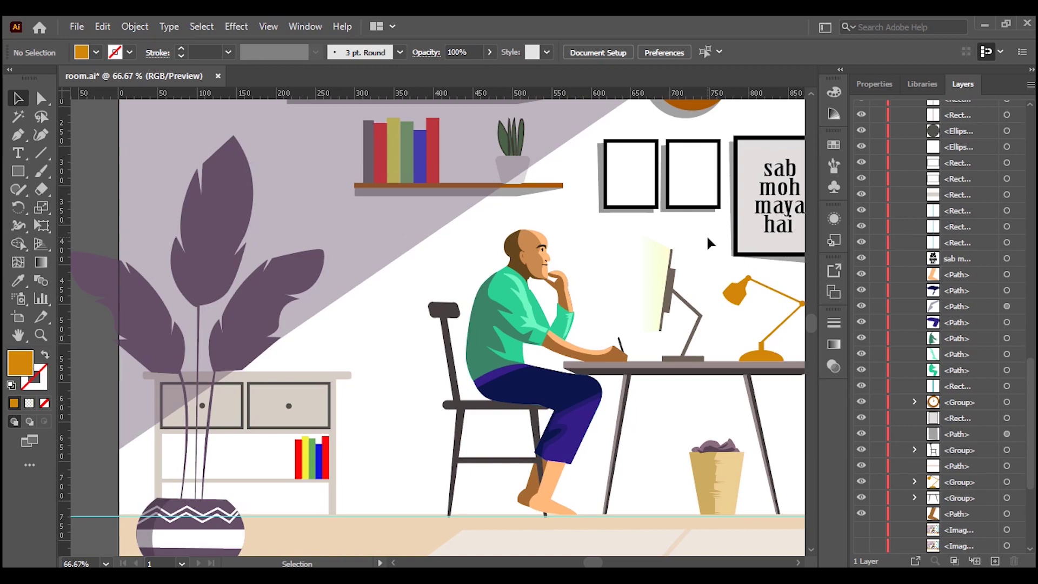
{"action": "key", "text": "ctrl+minus"}
{"action": "key", "text": "ctrl+minus"}
{"action": "key", "text": "ctrl+minus"}
{"action": "key", "text": "ctrl+plus"}
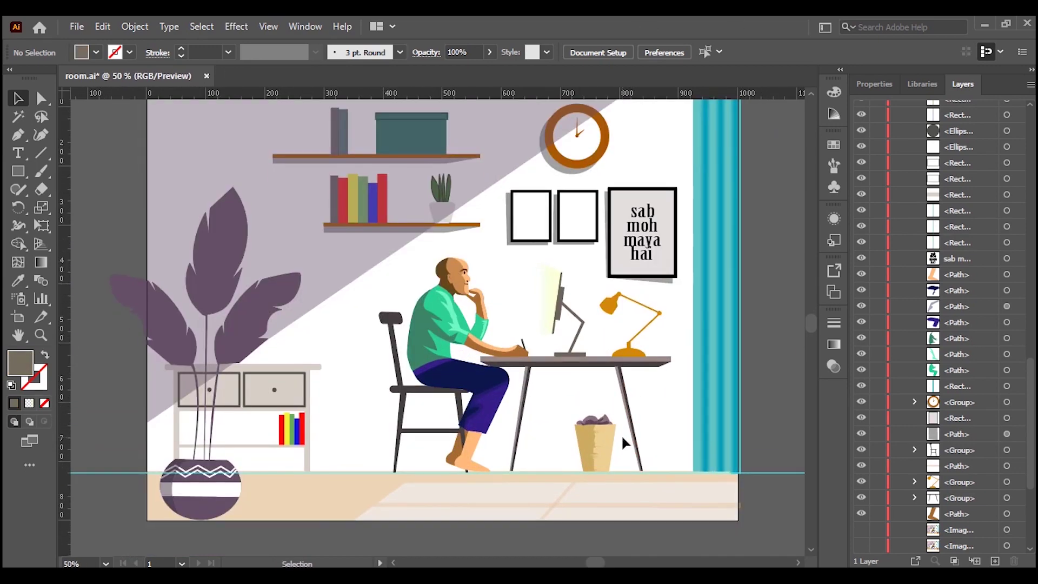